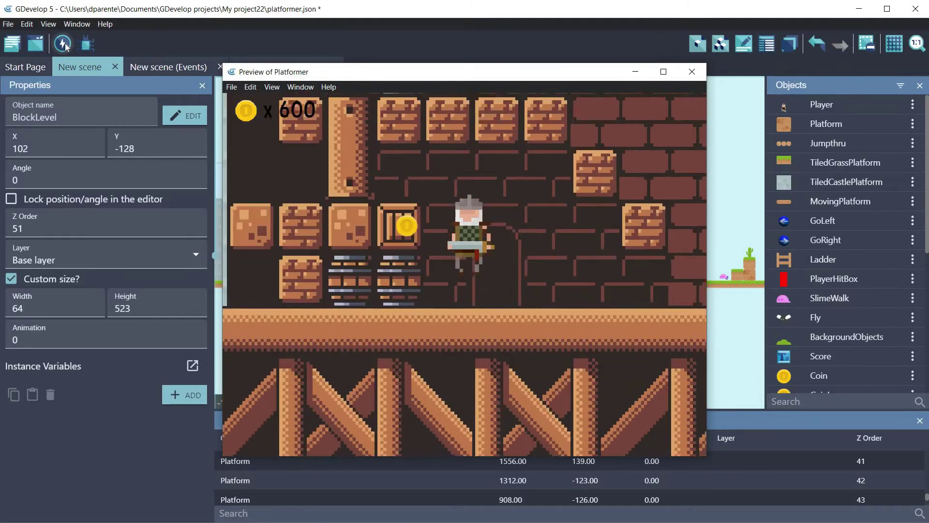
- Play-test the platformer preview, moving the character through the castle, jumping across platforms, climbing the ladder and collecting coins
key(Right)
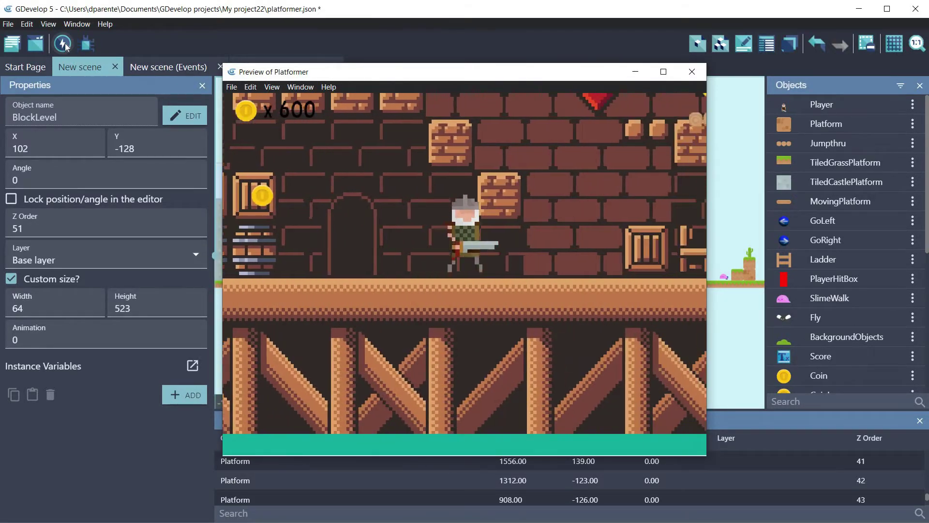
key(space)
key(space)
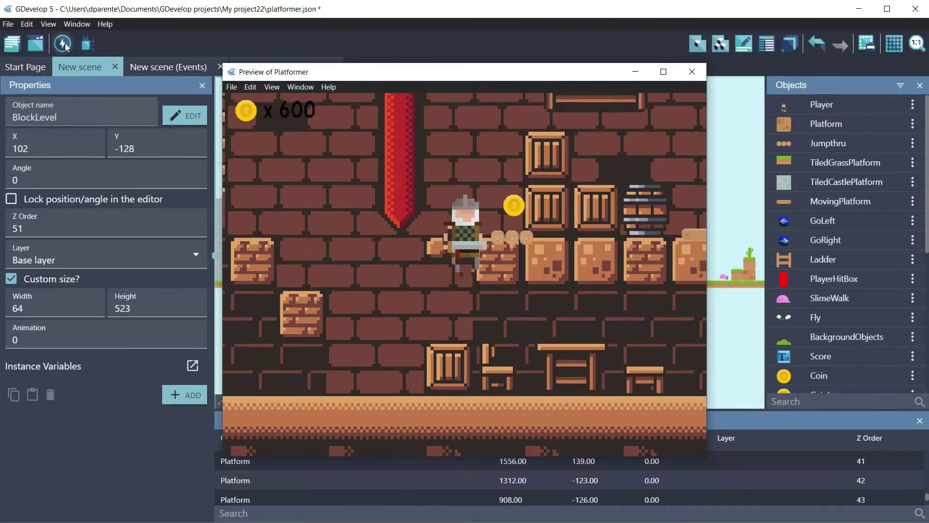
key(Right)
key(Right)
key(Right)
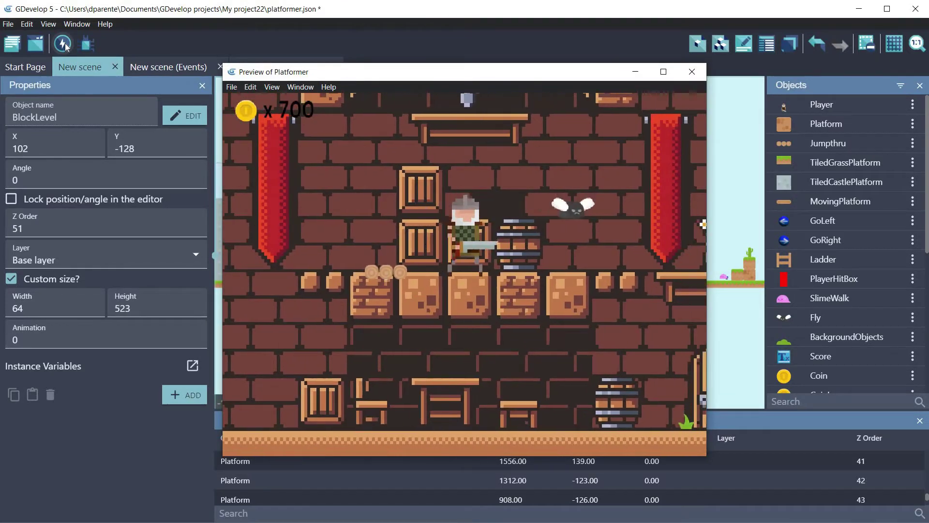
key(Right)
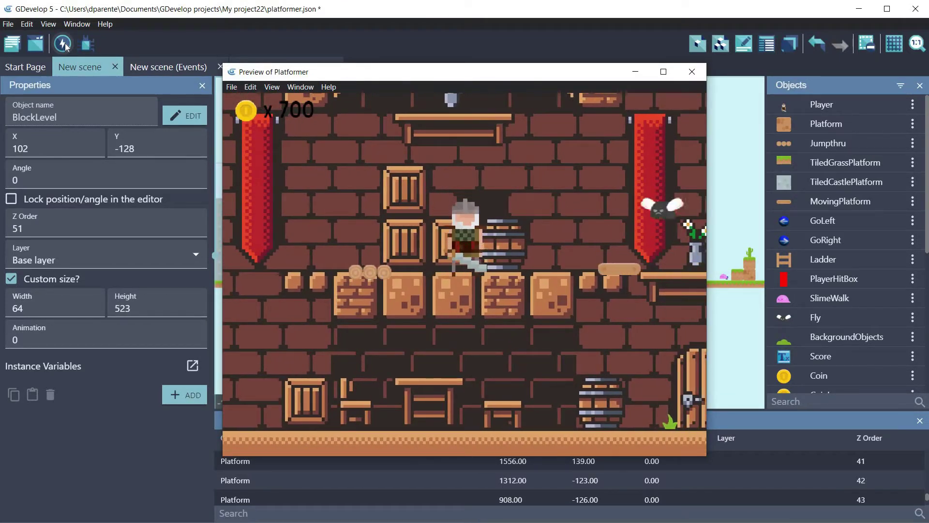
key(Right)
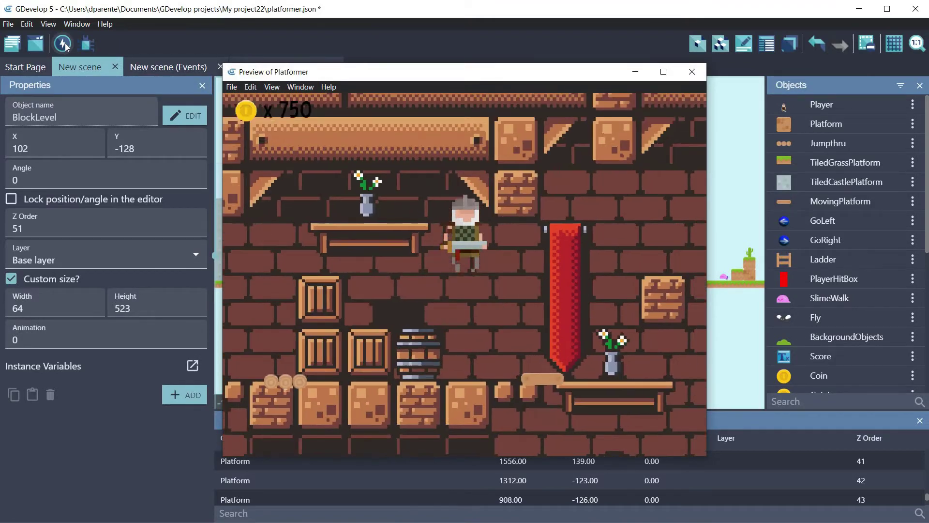
key(Right)
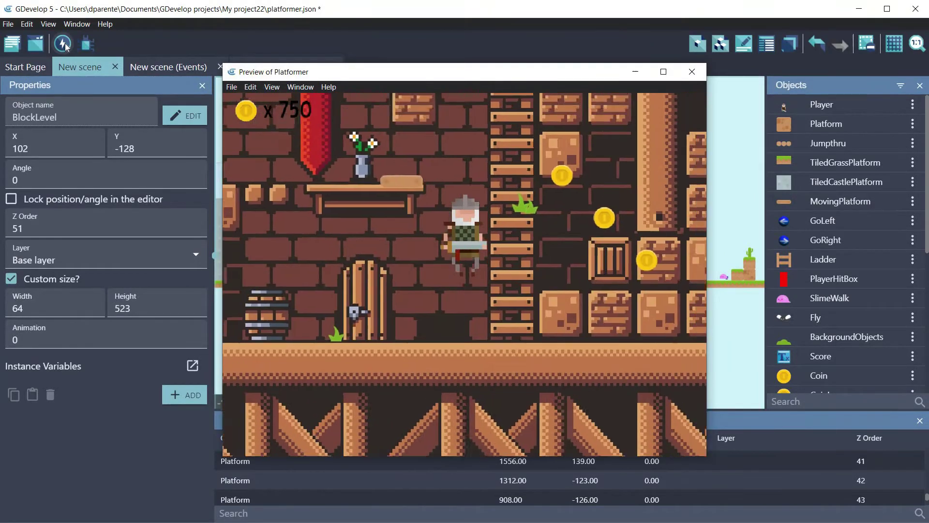
key(Up)
key(Up)
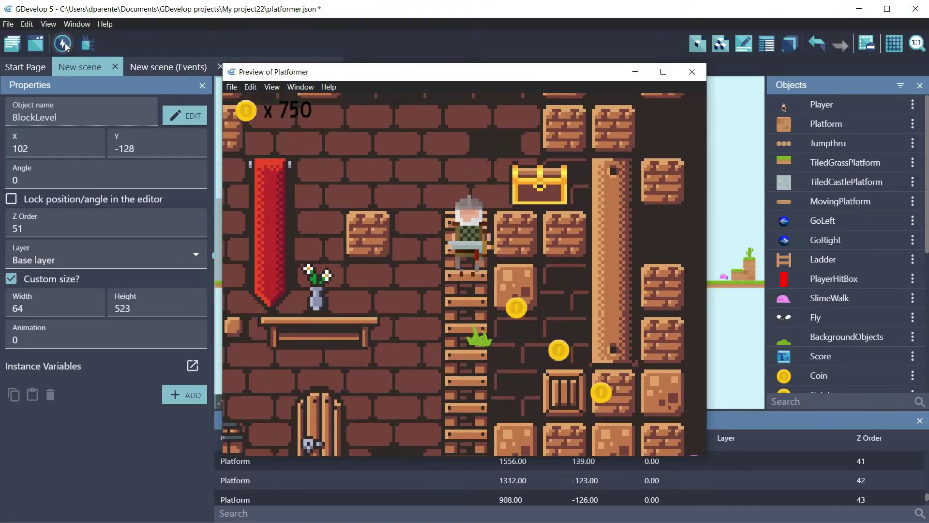
key(Right)
key(Left)
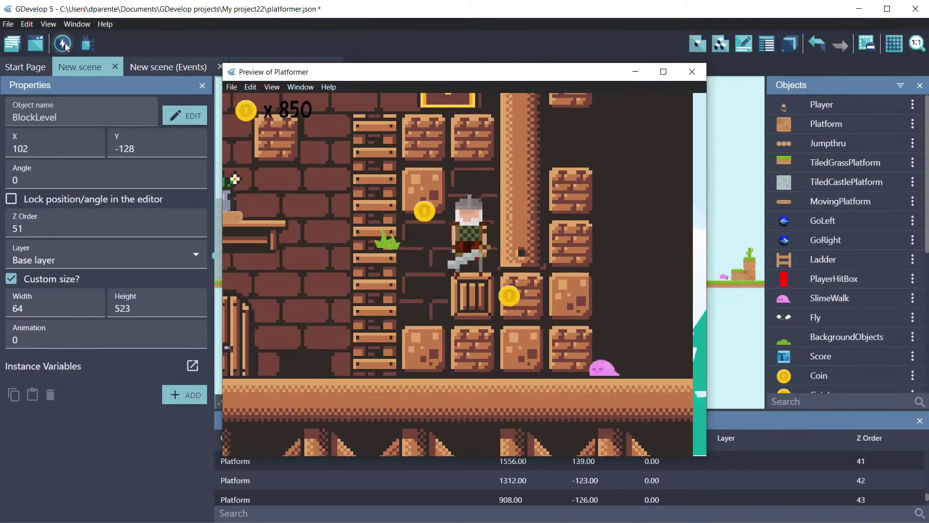
key(Left)
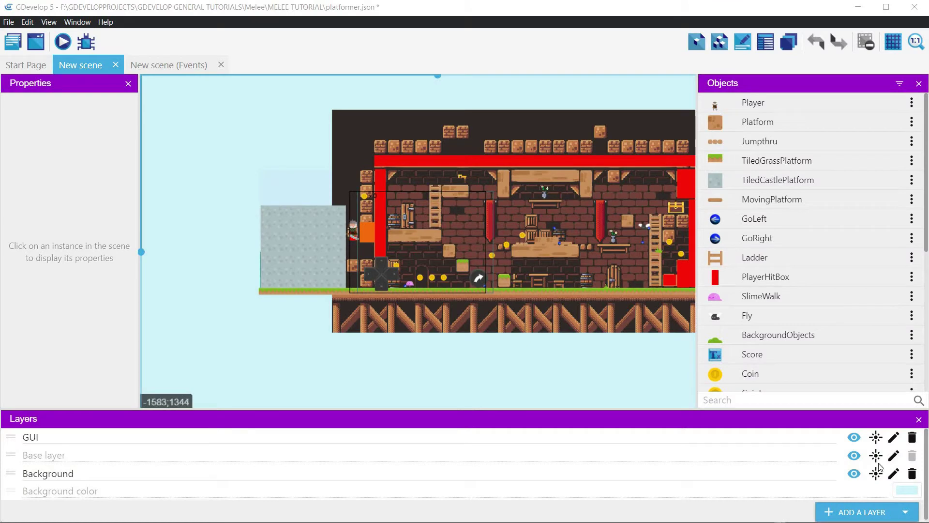
- Check the Background layer by hiding and showing it, and inspect the level around the castle's far wall
click(855, 475)
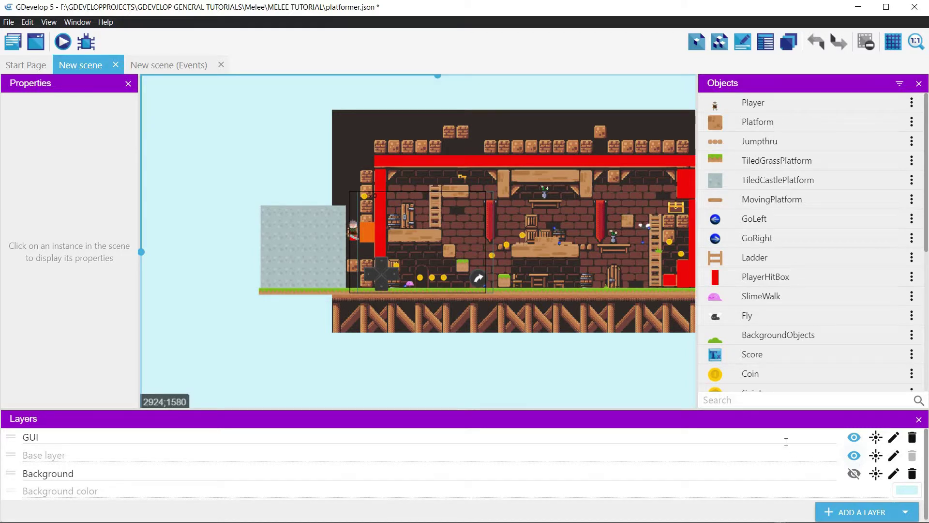
click(854, 474)
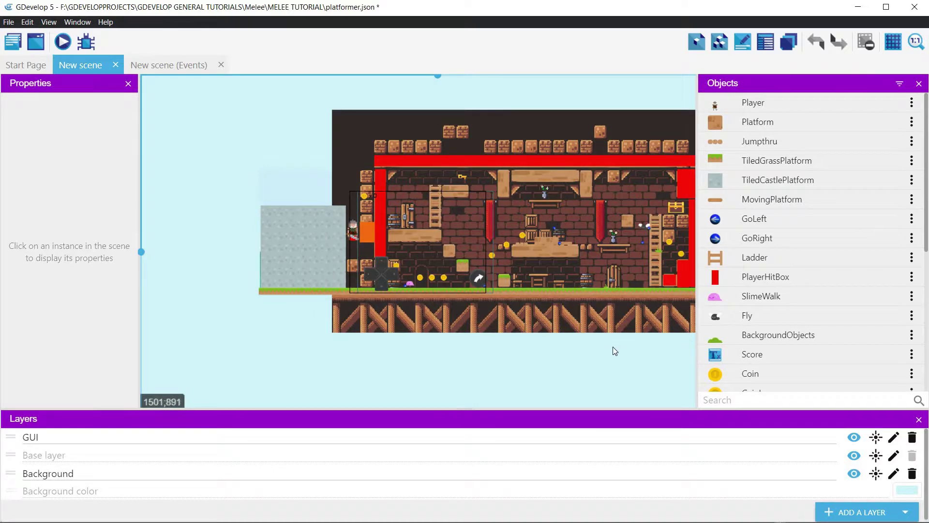
middle_drag(514, 342, 338, 349)
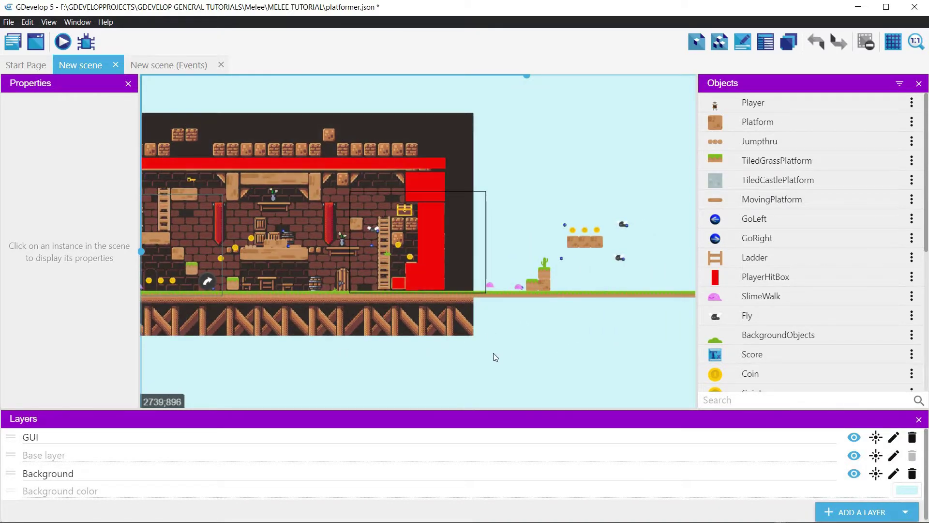
middle_drag(493, 357, 468, 371)
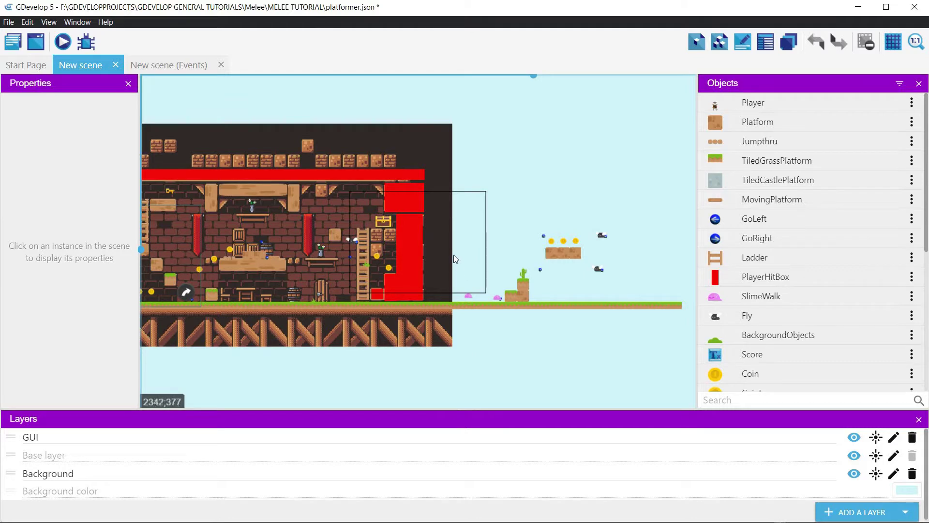
scroll(454, 255, up, 5)
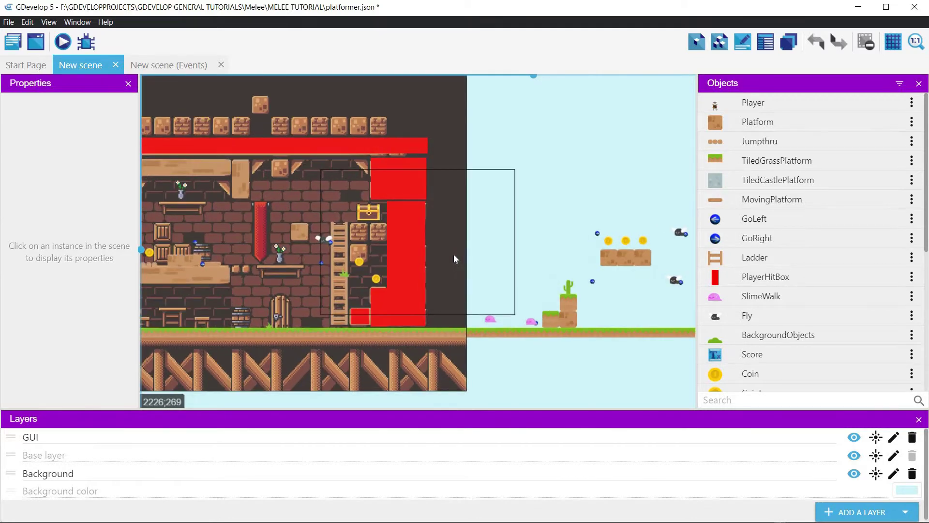
- Add a new Sprite object from scratch and name it PhysicEnemy
scroll(823, 315, down, 5)
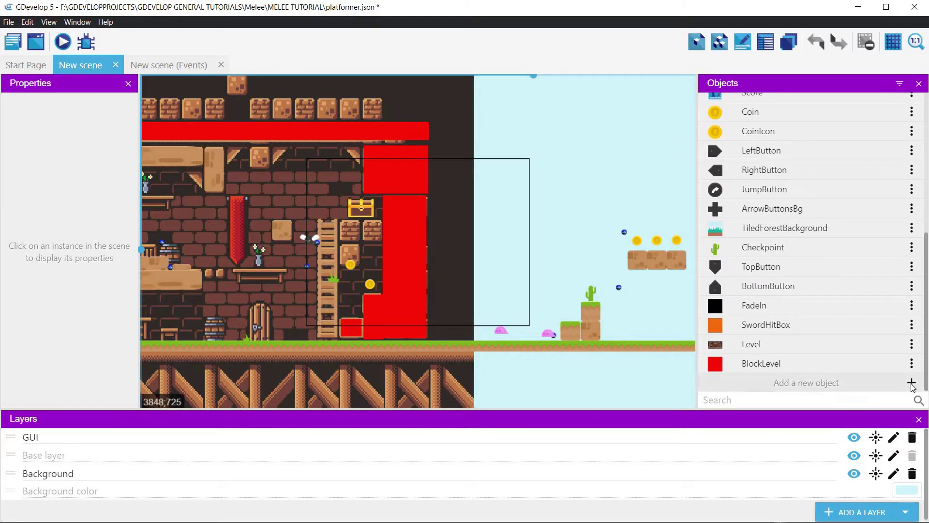
click(912, 383)
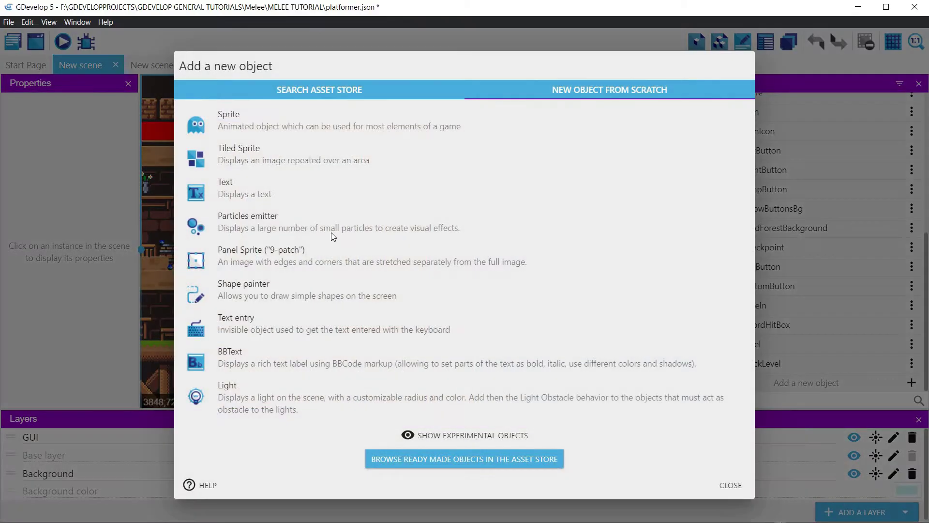
click(228, 118)
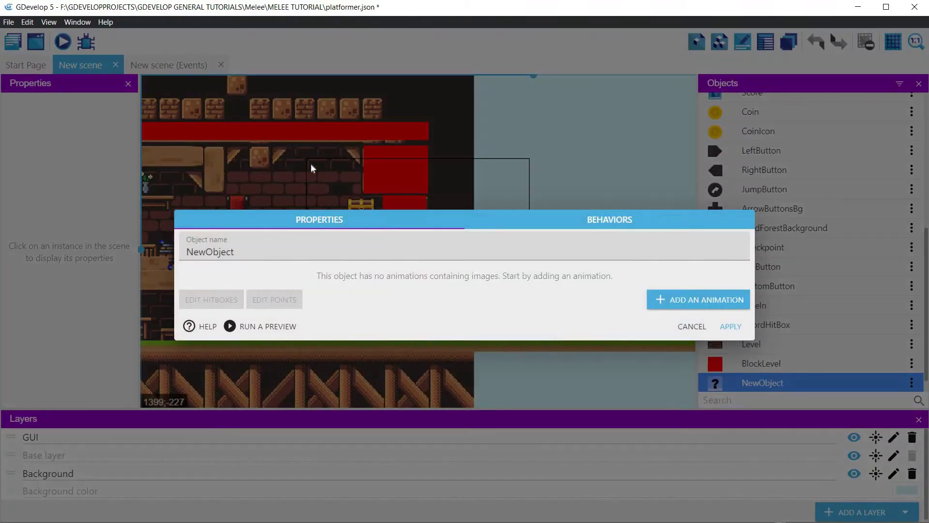
click(255, 252)
drag(243, 251, 173, 239)
text(PhysicEnemy)
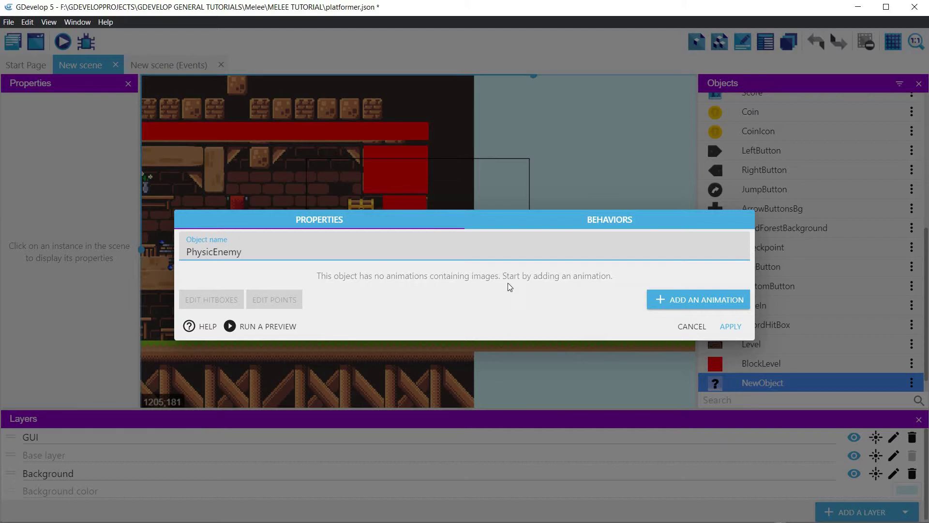
- Add an animation to PhysicEnemy and fill its blank 32 × 32 px frame with purple #ab03c2 in the Piskel editor
click(671, 302)
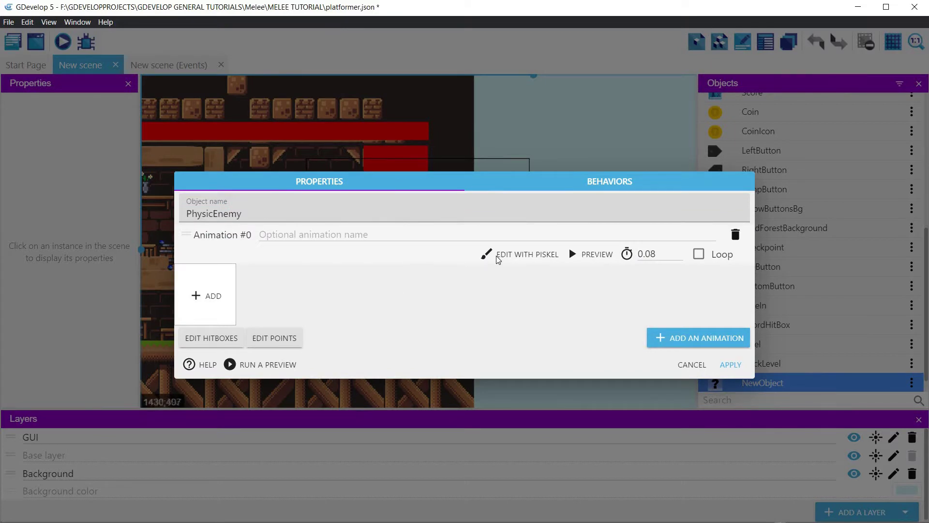
click(503, 255)
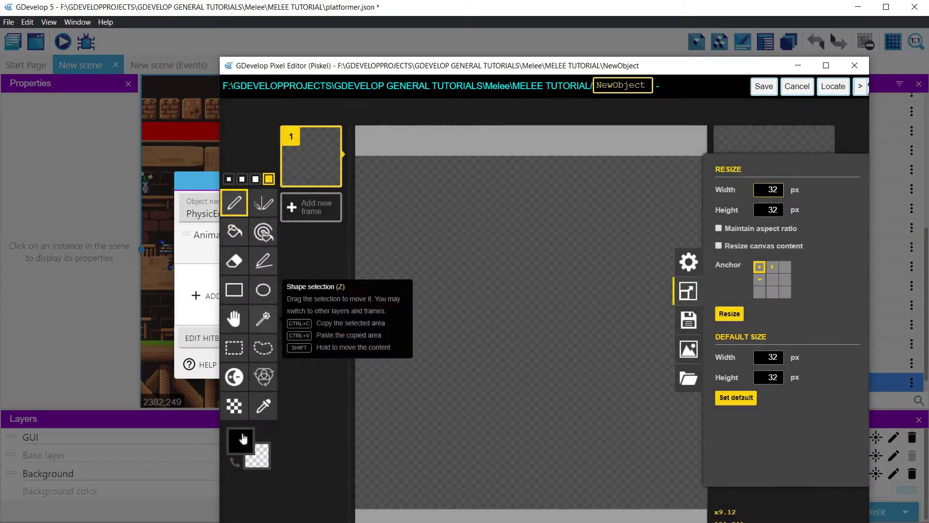
click(244, 438)
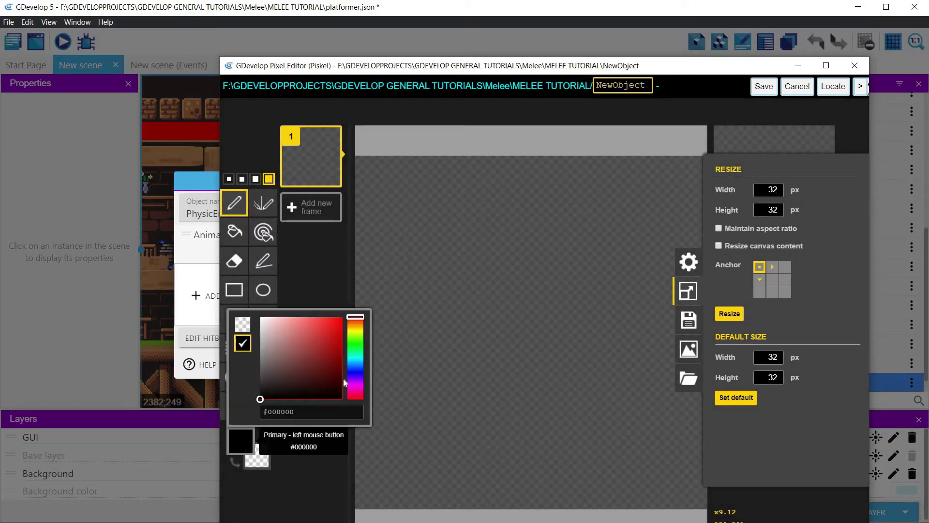
click(359, 383)
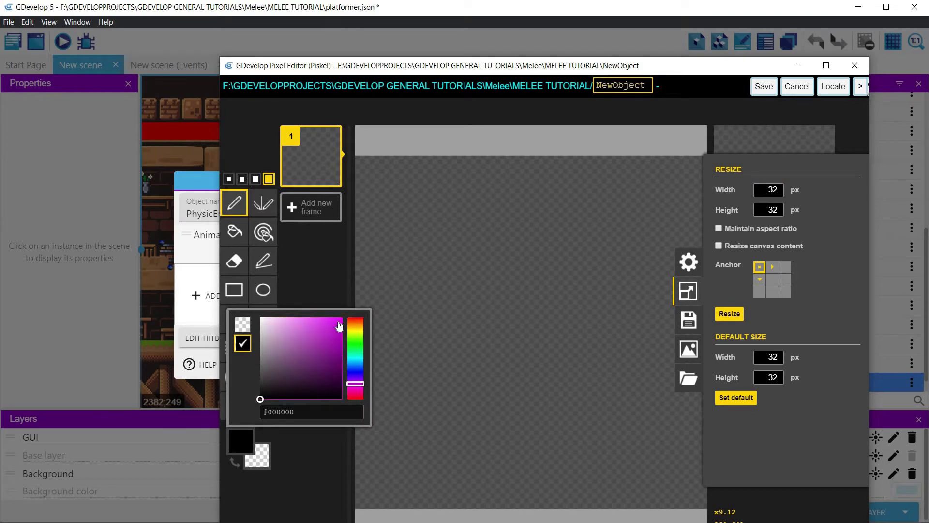
drag(338, 322, 341, 336)
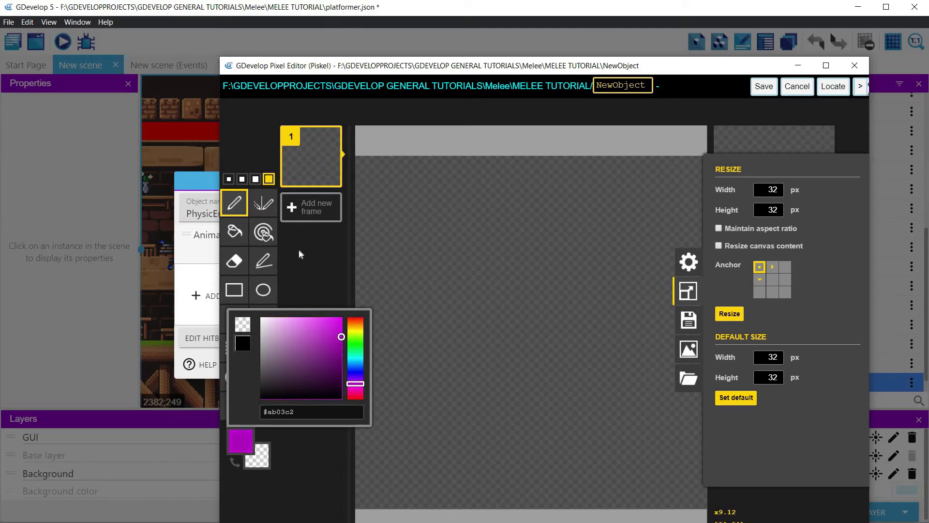
click(240, 230)
click(499, 273)
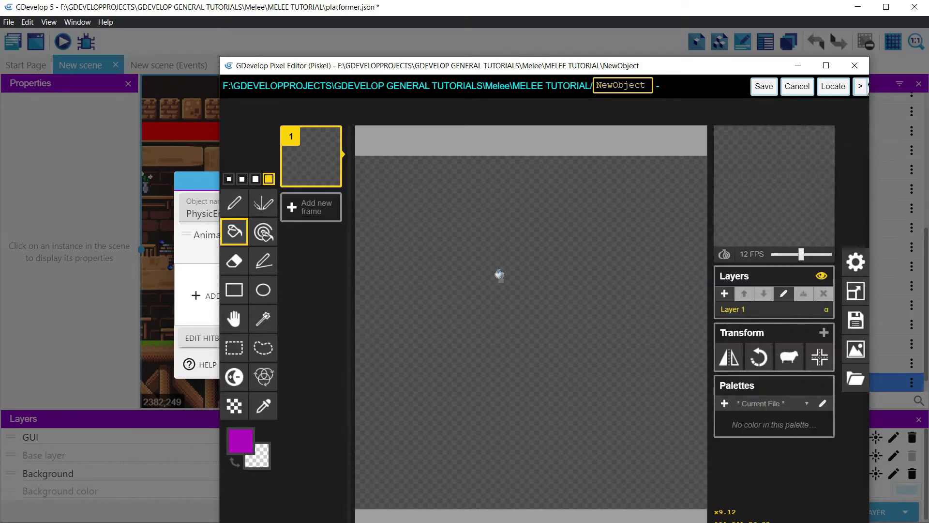
click(499, 278)
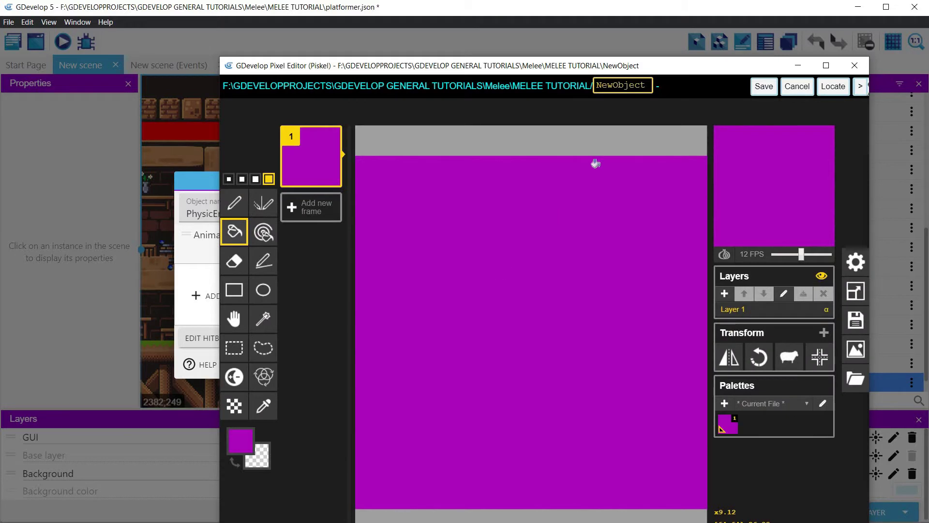
- Name the purple sprite PhysicEnemy and save it back to the object
double_click(636, 89)
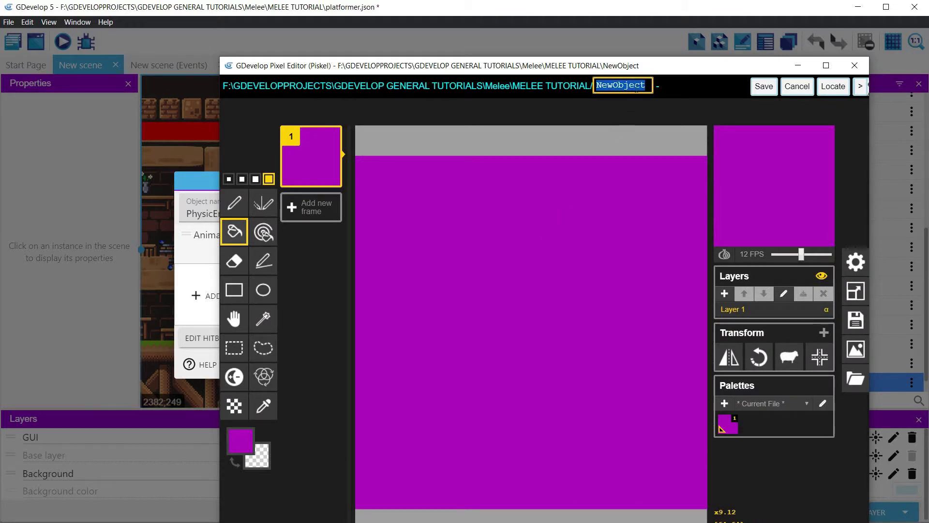
text(PHYSIC)
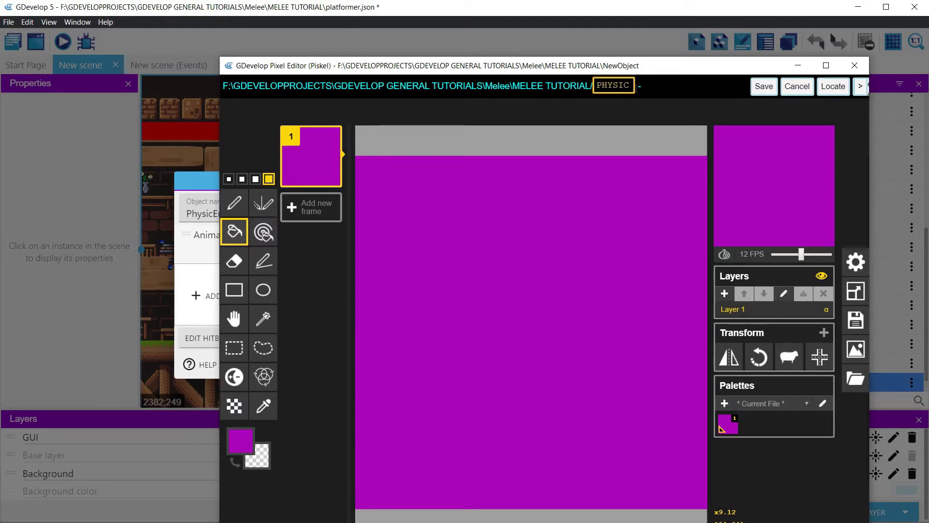
key(BackSpace)
key(BackSpace)
key(BackSpace)
key(BackSpace)
key(BackSpace)
text(h)
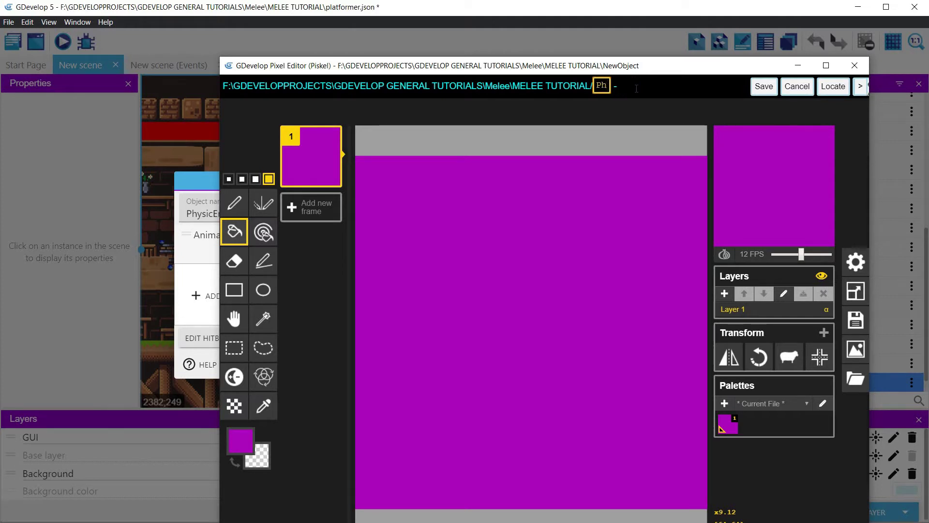
text(ysicEnemy)
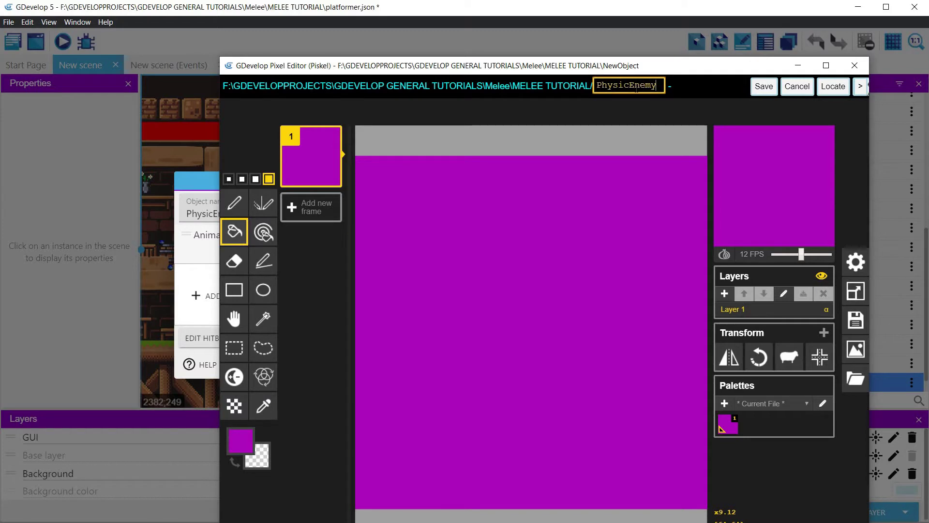
click(762, 87)
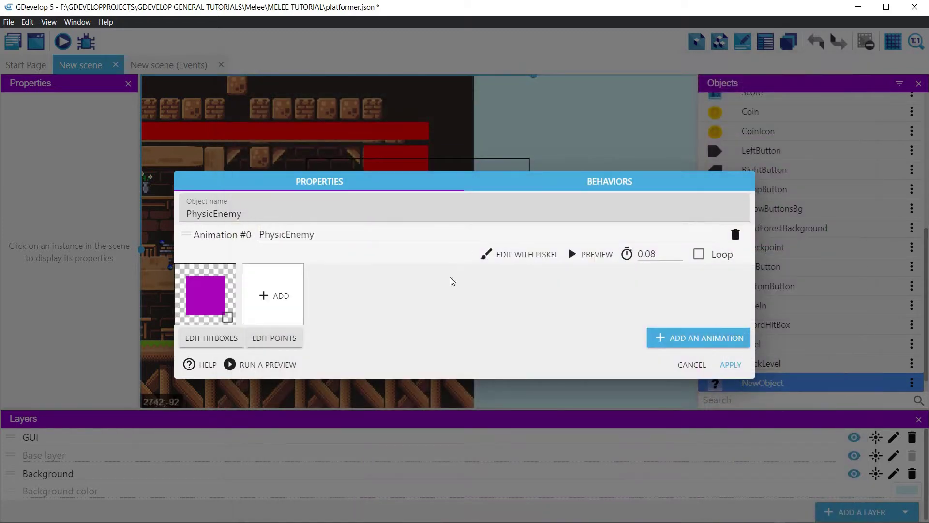
- Add the Platformer character behavior to PhysicEnemy, with default controls and ledge grabbing disabled
click(634, 183)
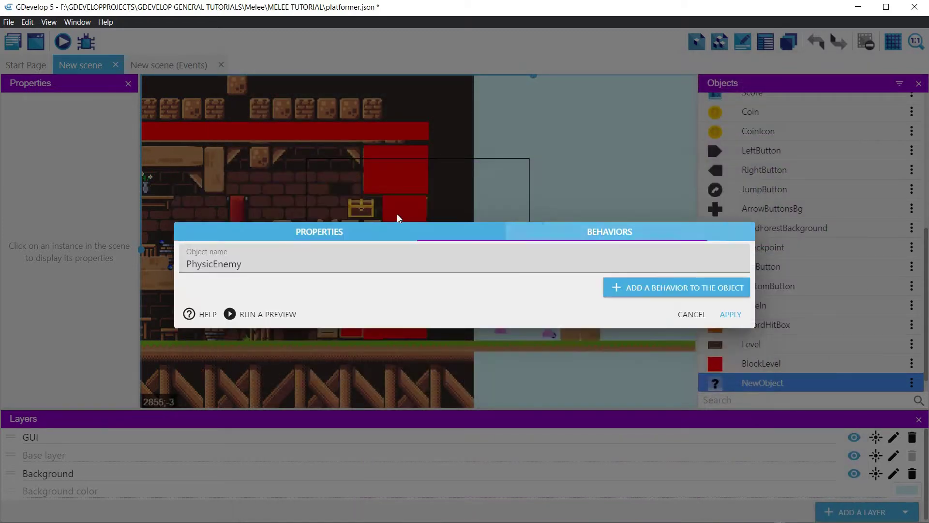
click(677, 290)
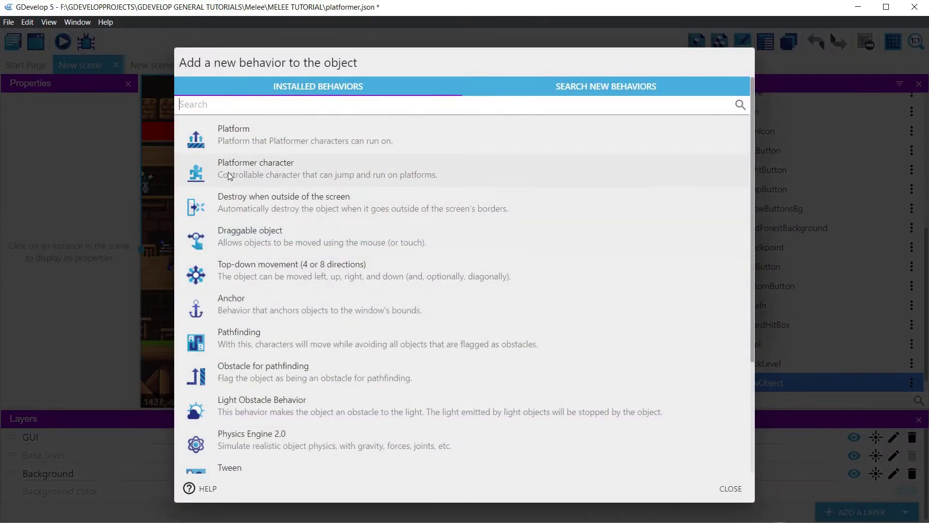
click(228, 173)
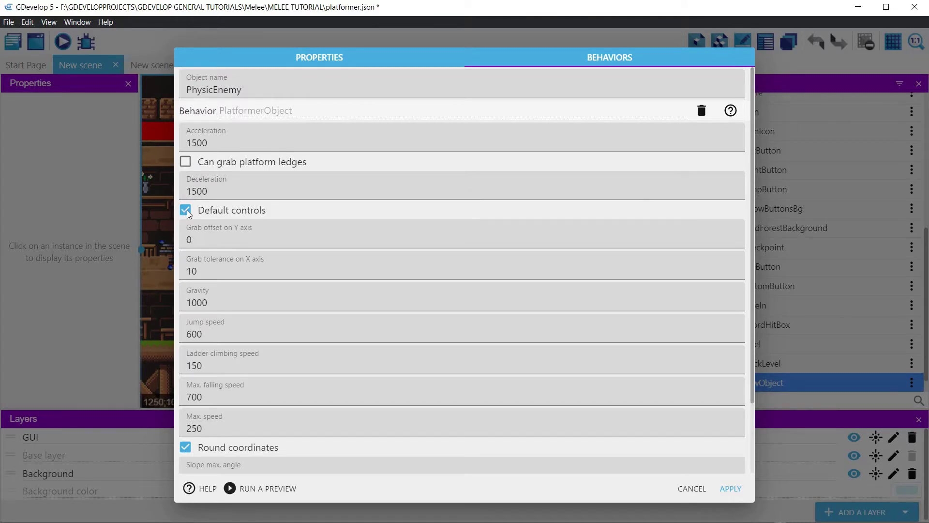
click(185, 210)
click(186, 162)
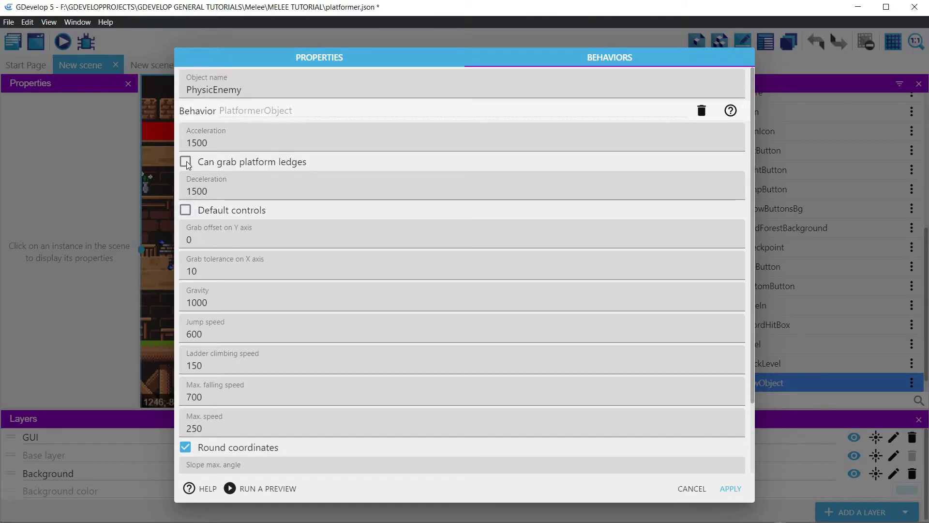
click(186, 162)
scroll(218, 324, down, 2)
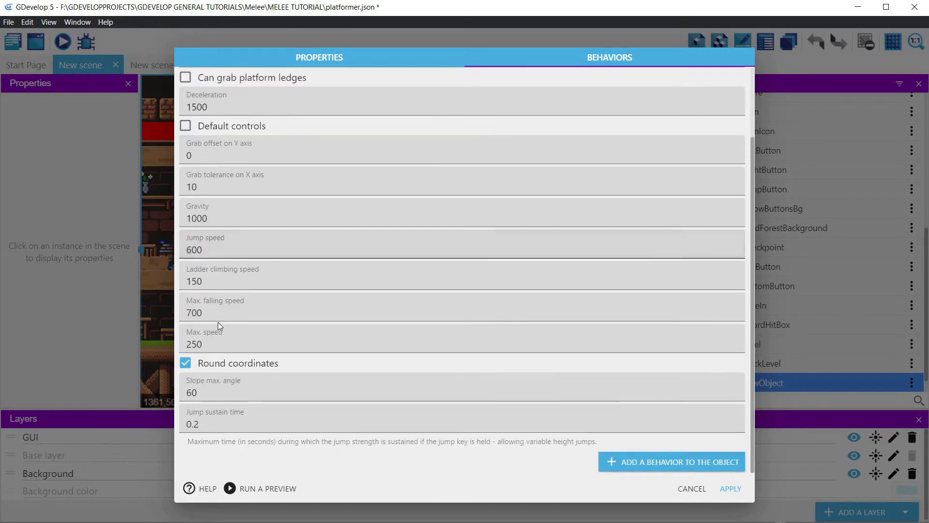
- Review the Platformer character behavior settings of PhysicEnemy and apply the object's changes
scroll(219, 323, up, 1)
scroll(219, 322, up, 1)
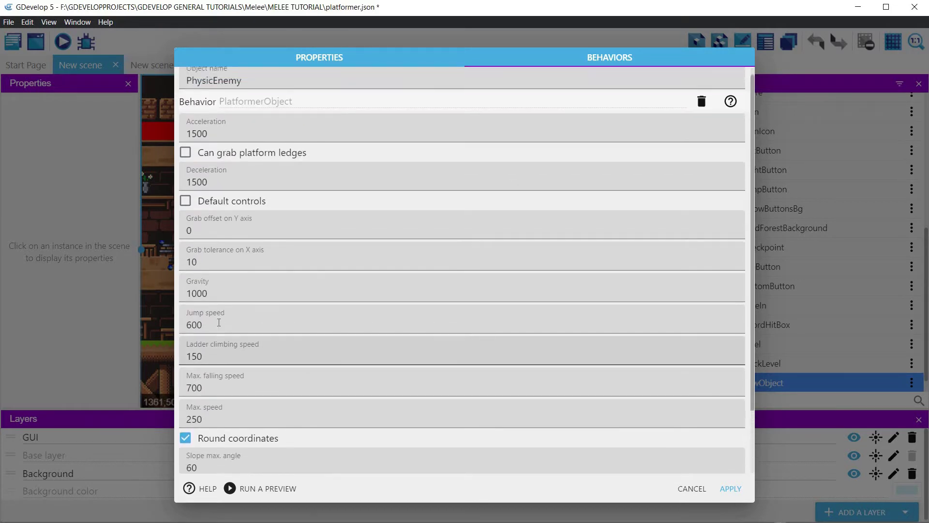
scroll(219, 323, down, 2)
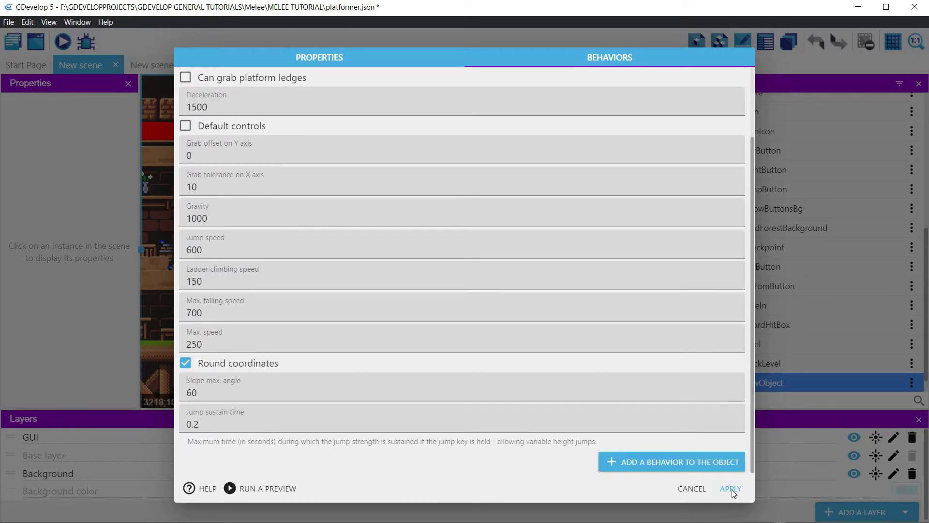
click(731, 489)
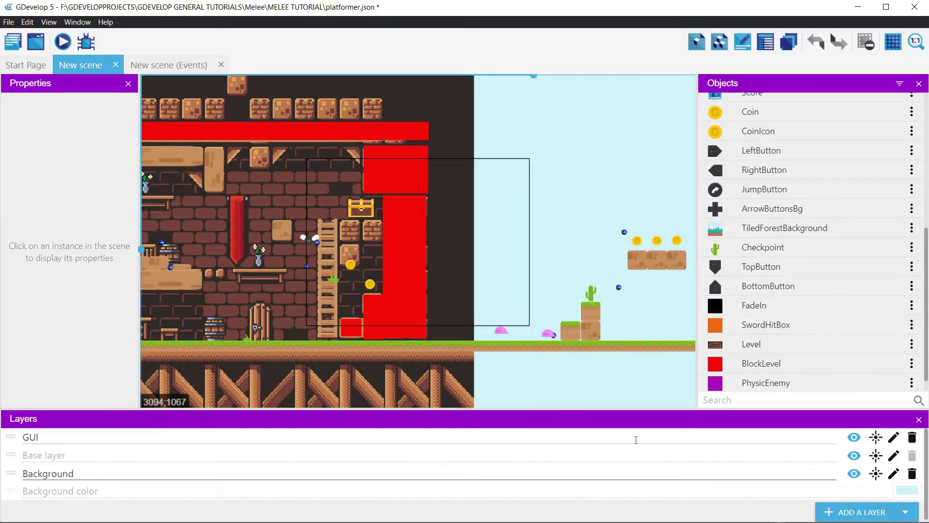
- Place a PhysicEnemy instance in the scene at about X 2377, Y 386, above the grass just outside the castle
scroll(759, 358, down, 1)
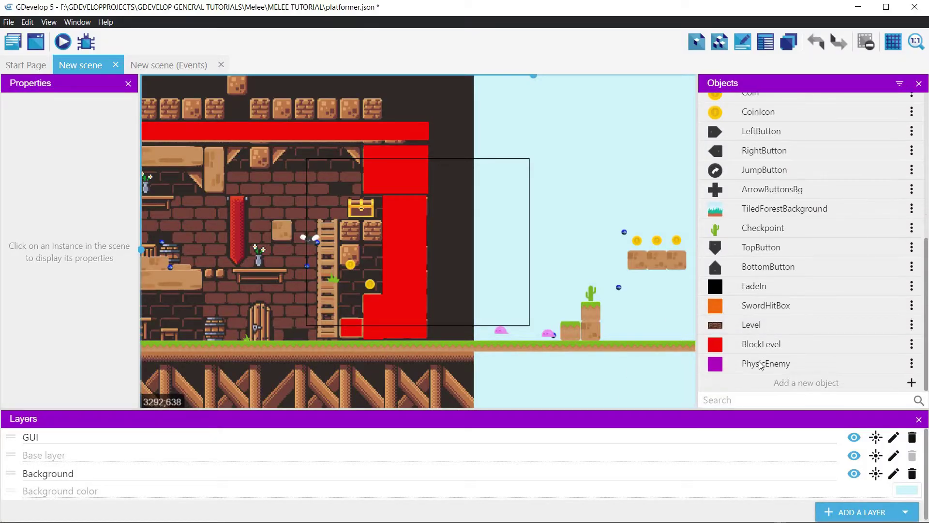
drag(712, 363, 504, 296)
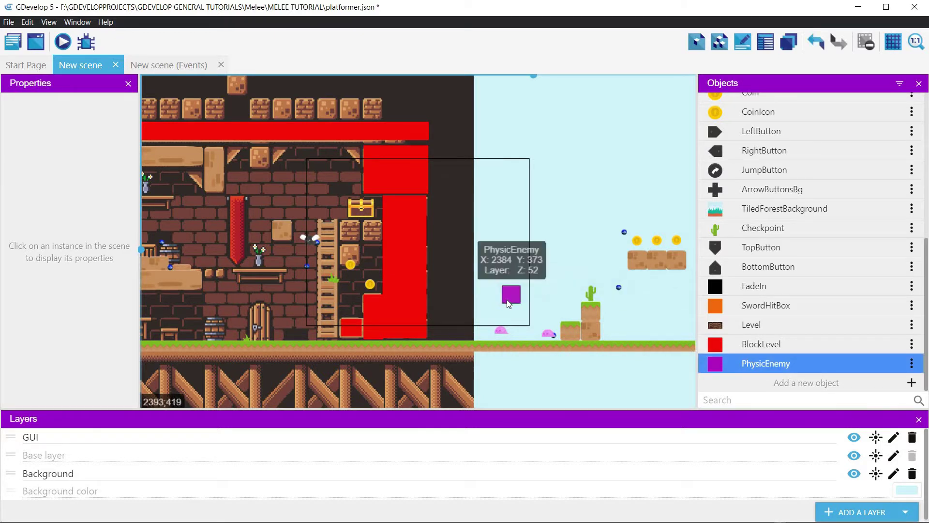
click(509, 297)
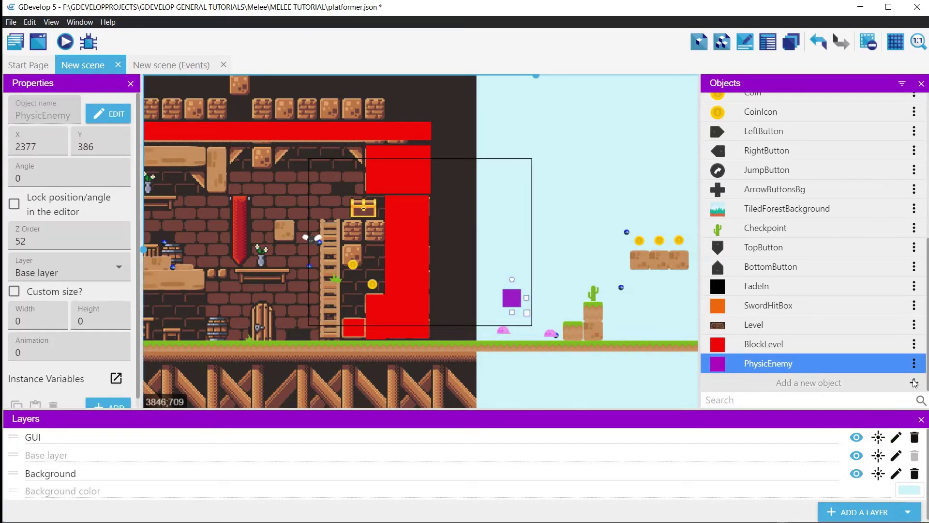
- Add a new Sprite object from scratch and name it SkeletonEnemy
click(914, 383)
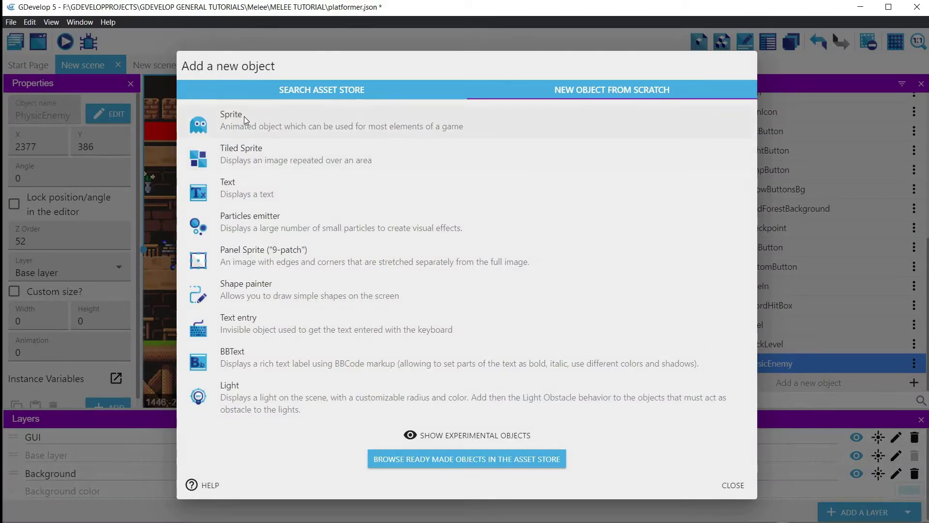
click(244, 116)
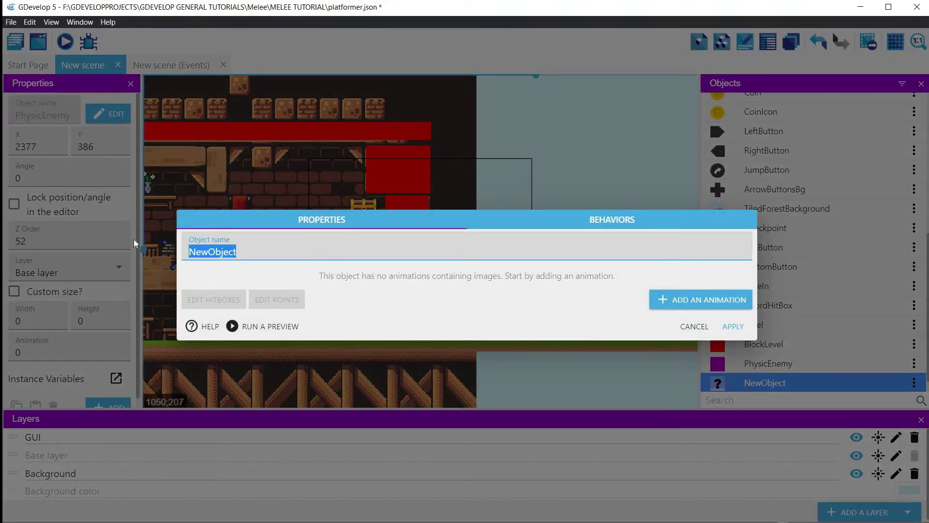
text(Skele)
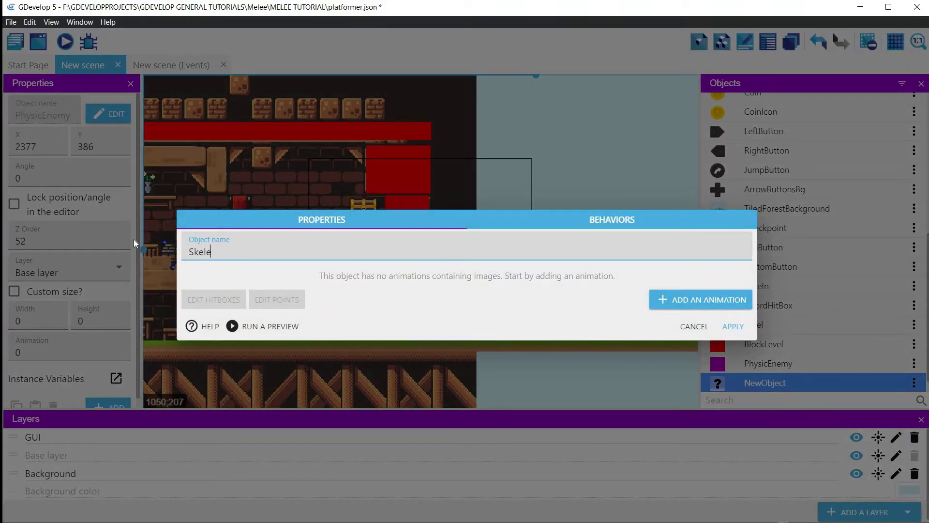
text(tonEnemy)
- Add two animations to SkeletonEnemy and name them Idle and Walk
click(689, 302)
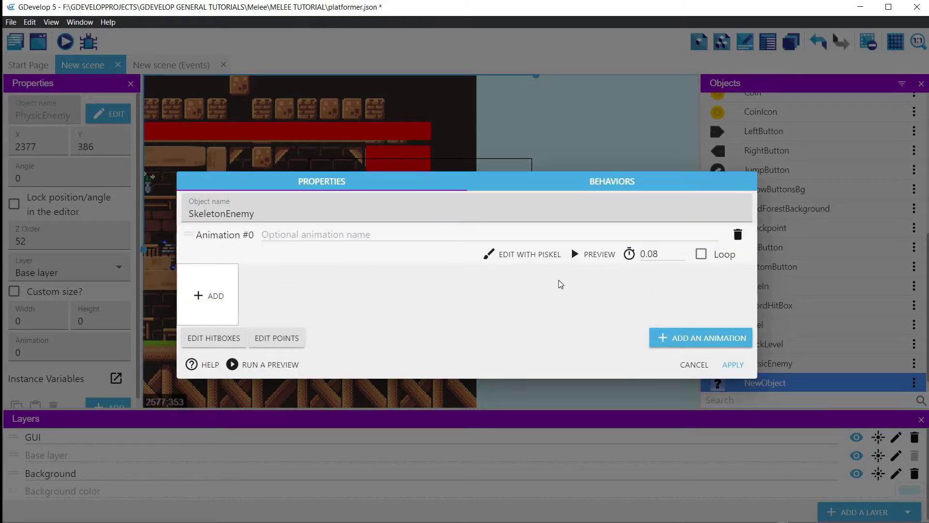
click(310, 232)
text(Idle)
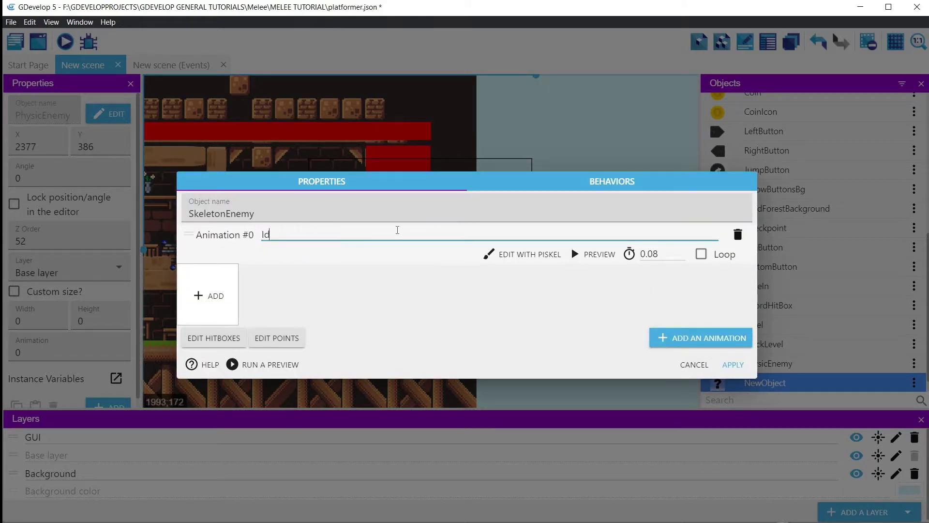
click(700, 344)
click(290, 286)
text(Walk)
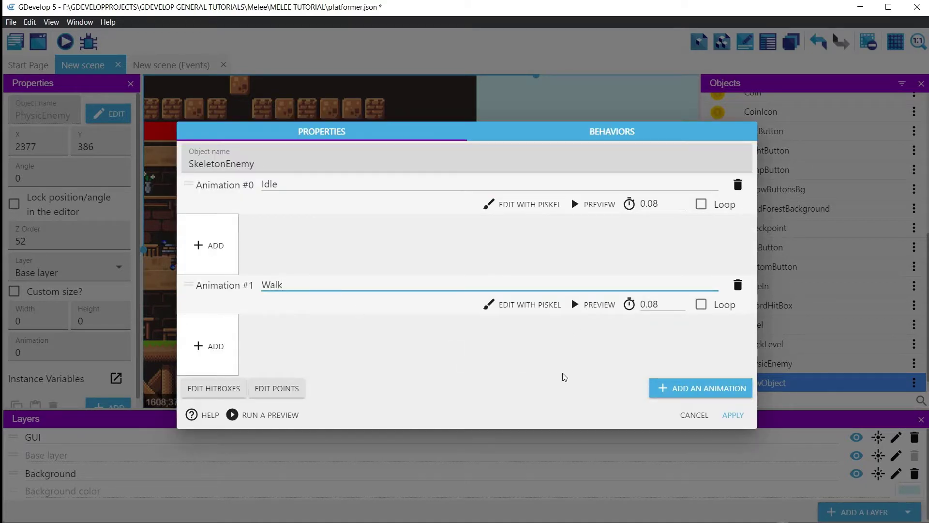
- Add two more animations to SkeletonEnemy and name them hit and attack
click(700, 388)
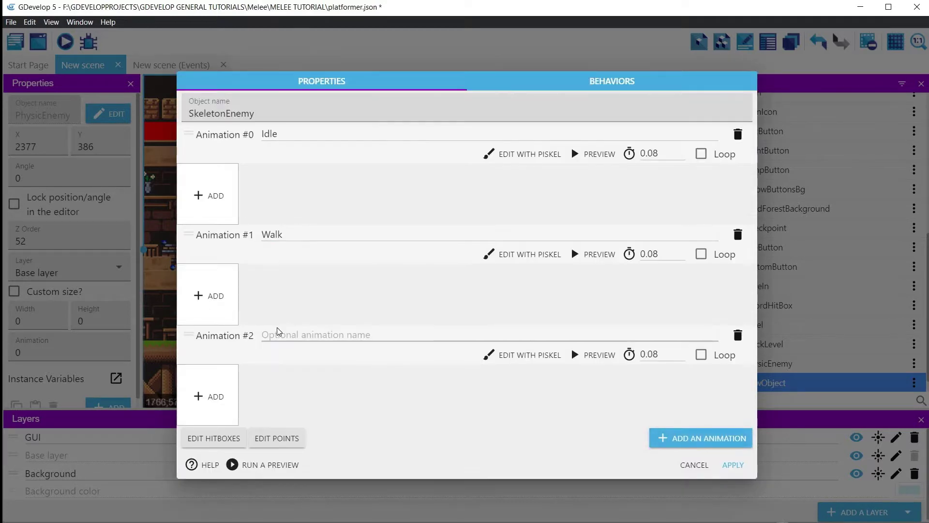
click(270, 341)
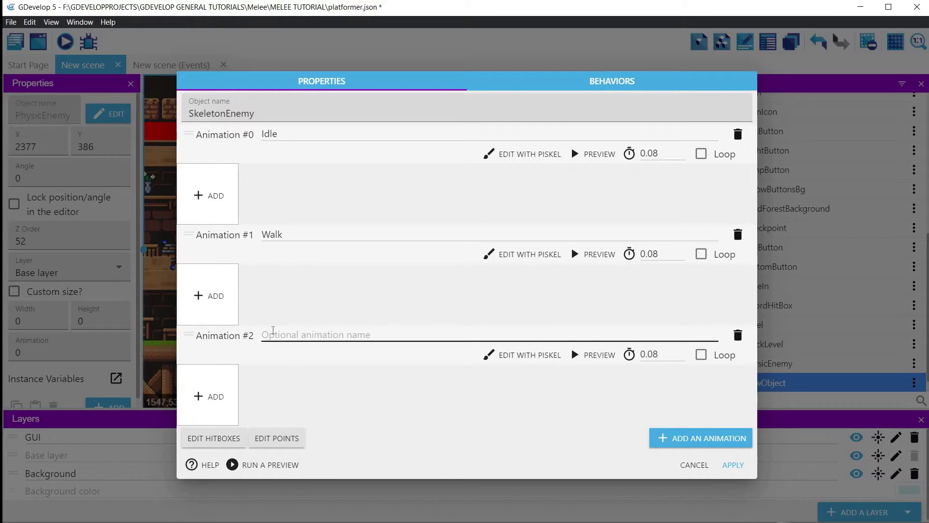
text(hit)
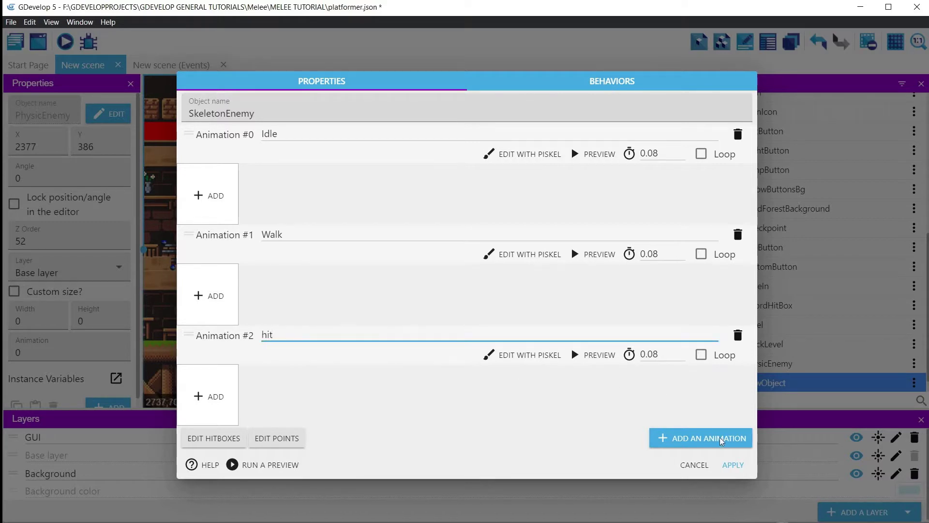
click(705, 442)
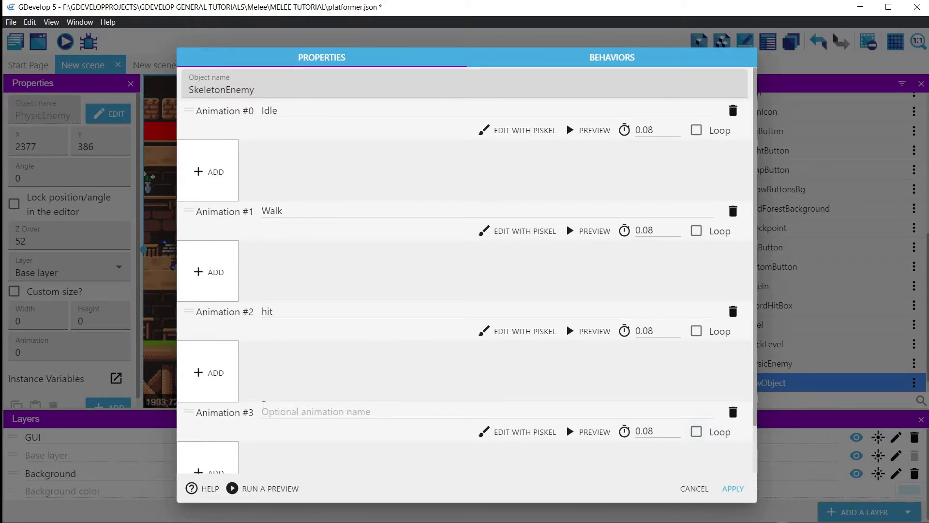
click(266, 413)
text(attack)
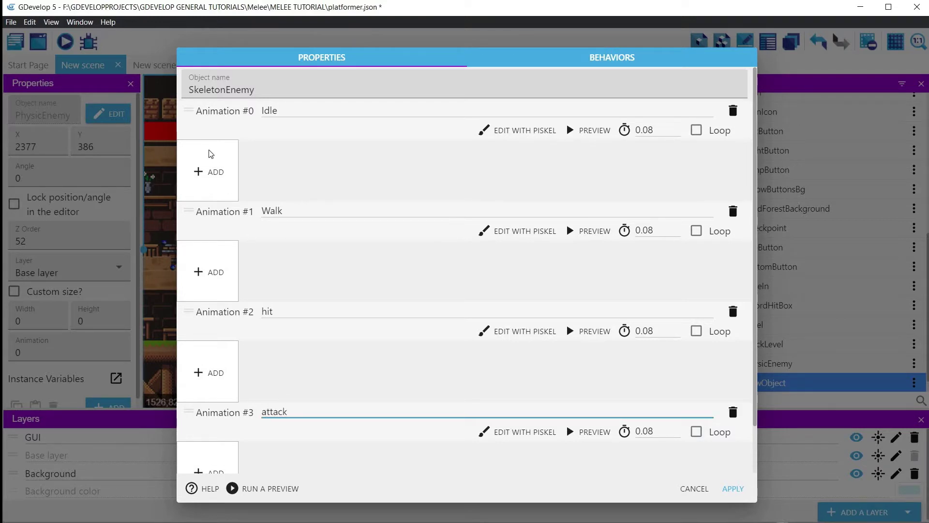
- Import Skeleton-Idle_01.png through Skeleton-Idle_11.png into the Idle animation, copying them into the project folder, and enable looping
click(216, 179)
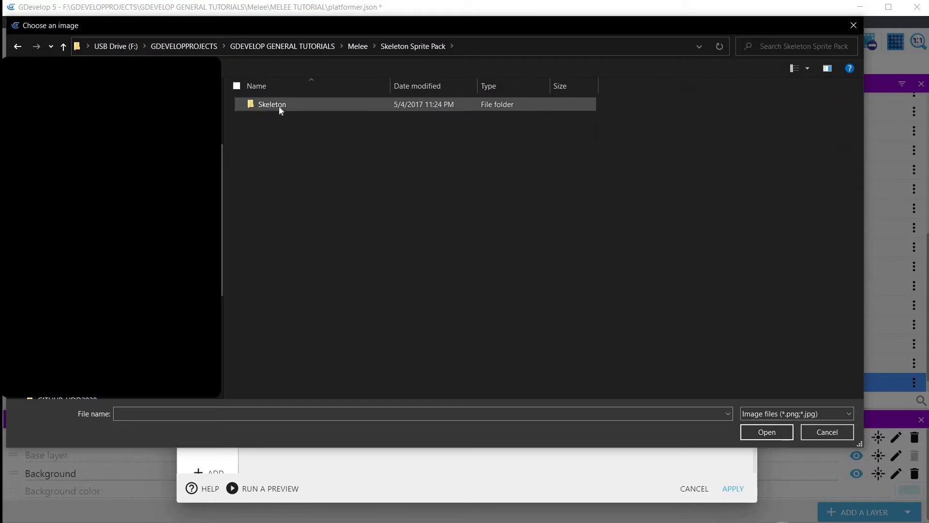
double_click(279, 106)
double_click(265, 106)
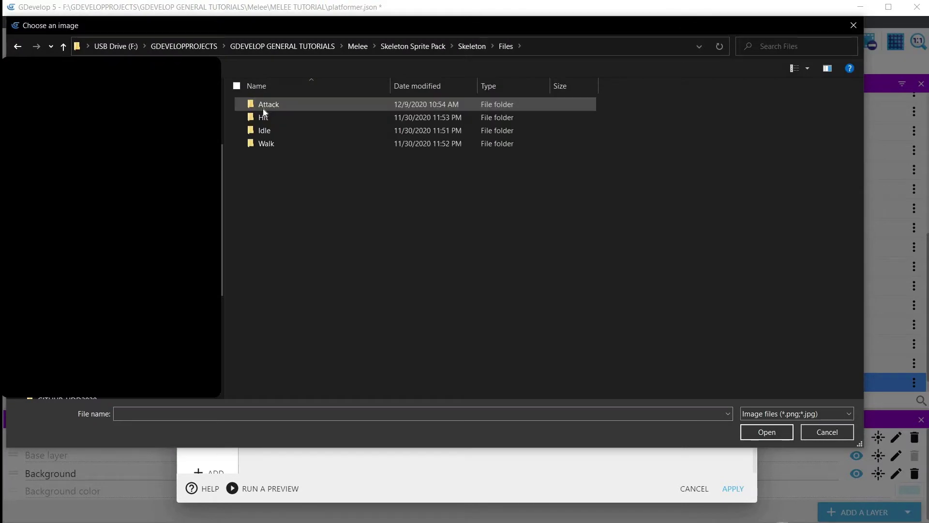
double_click(261, 130)
double_click(259, 104)
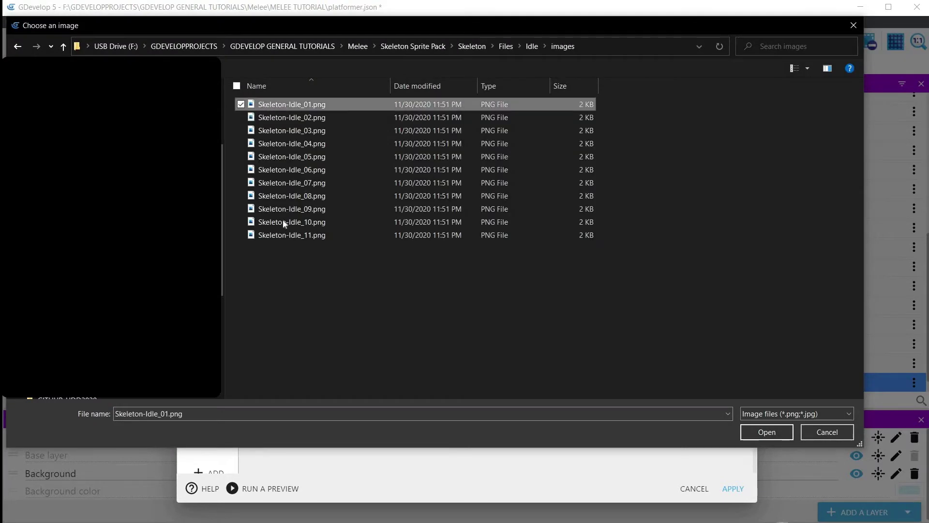
shift+click(288, 238)
click(771, 433)
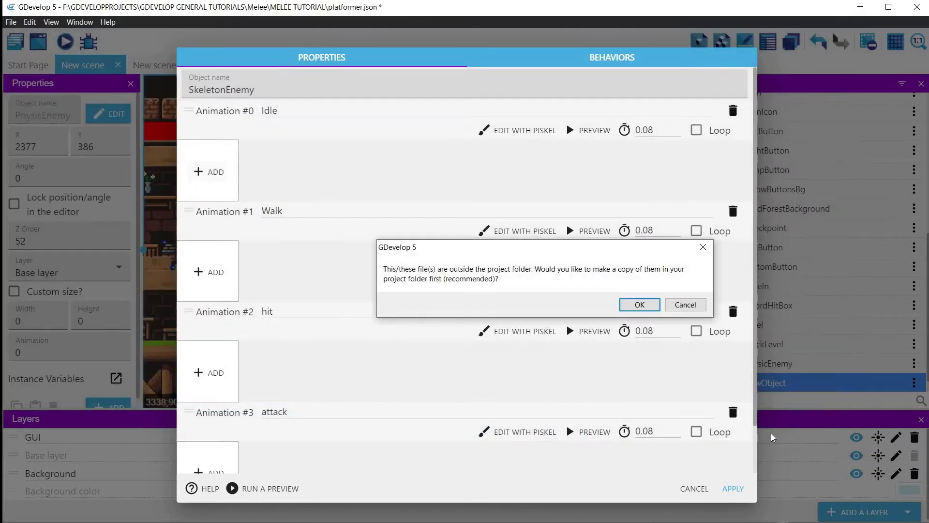
click(640, 305)
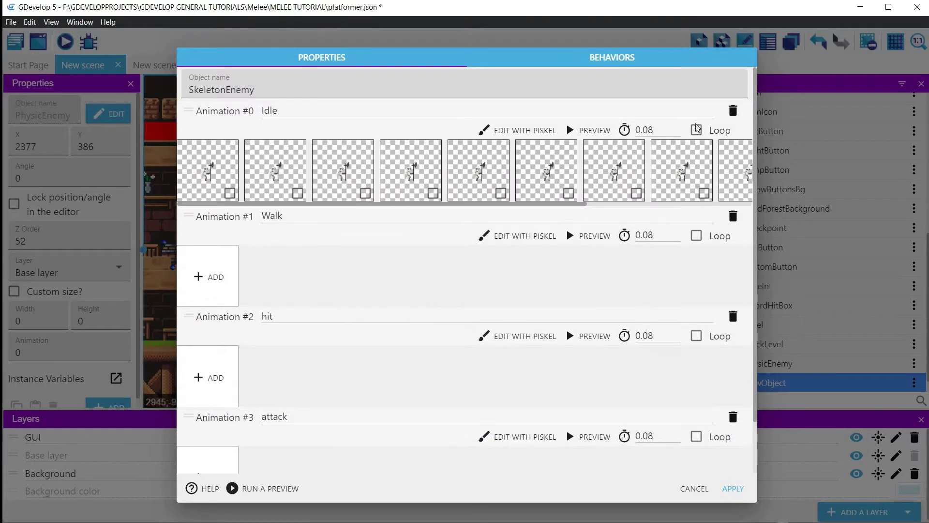
click(696, 130)
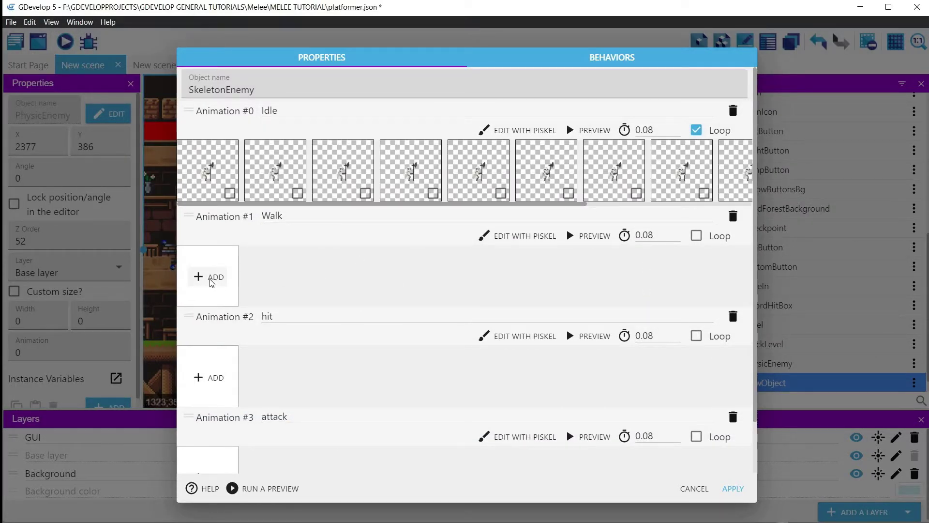
- Import Skeleton-Walk_01.png through Skeleton-Walk_13.png into the Walk animation, copying them into the project folder, and enable looping
click(211, 279)
click(531, 46)
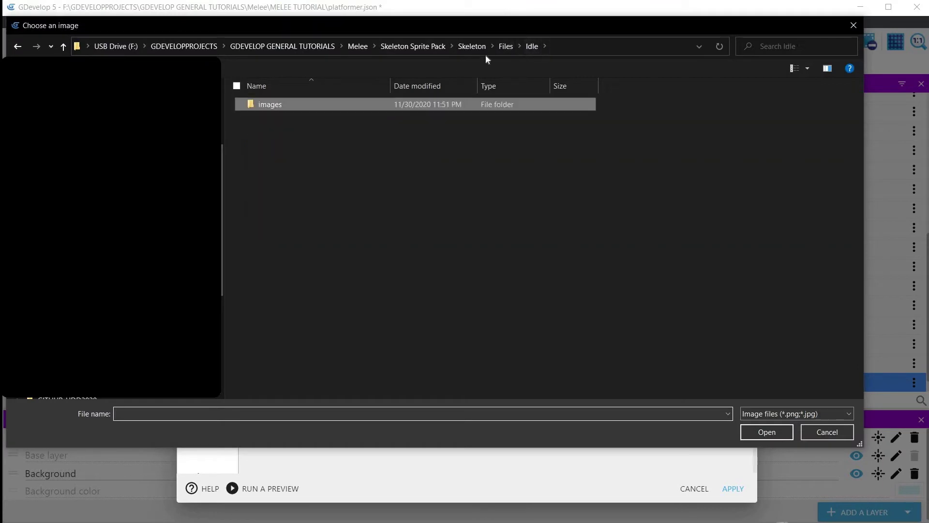
click(503, 47)
double_click(271, 144)
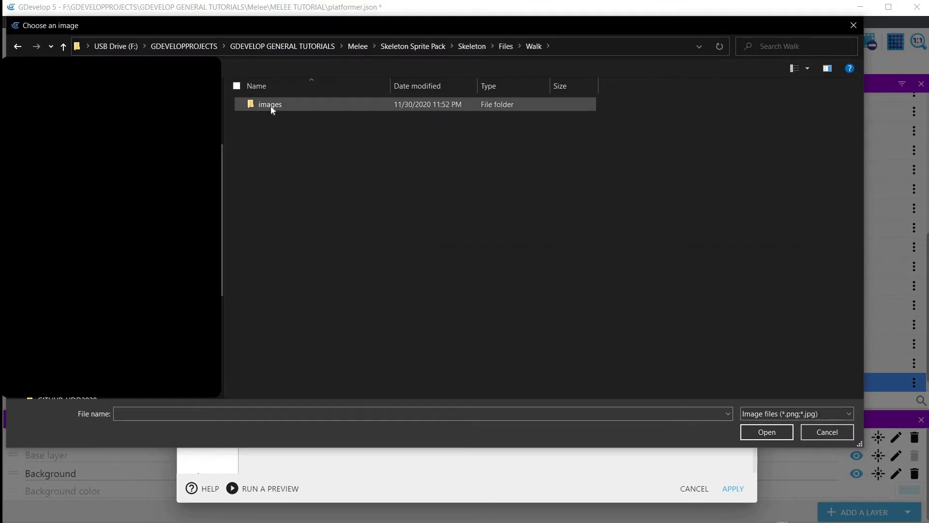
double_click(271, 106)
click(271, 106)
shift+click(271, 261)
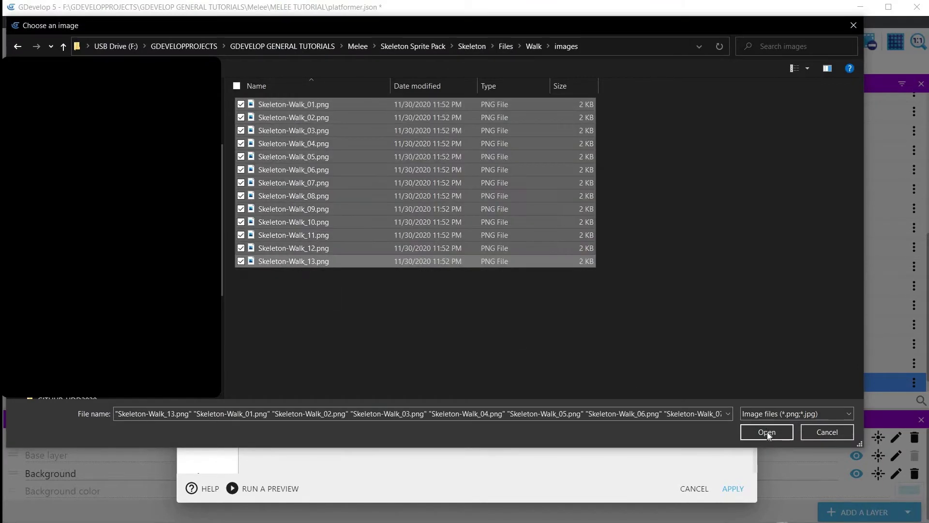
click(768, 432)
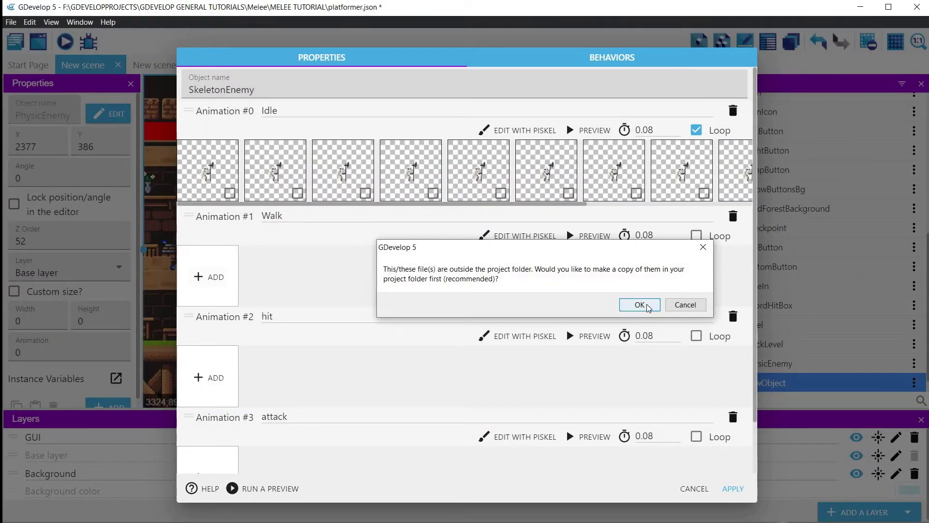
click(648, 307)
click(696, 237)
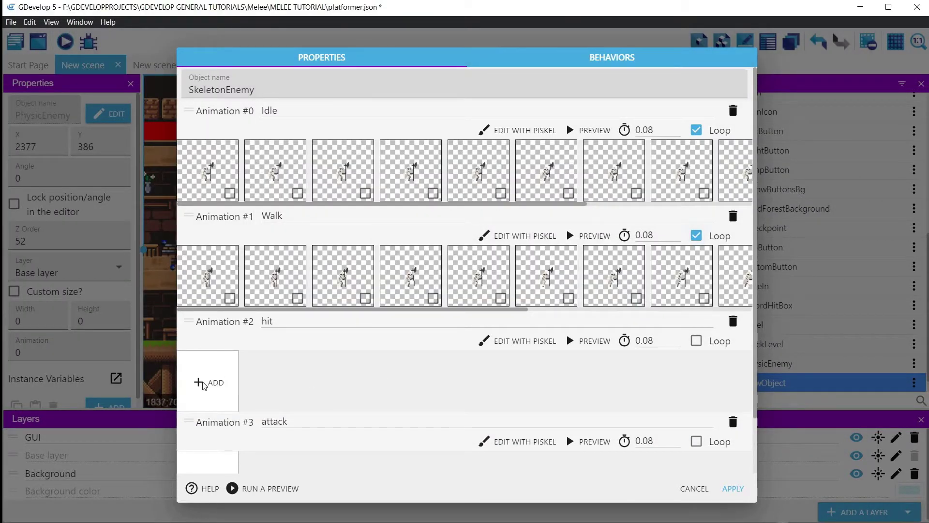
- Import Skeleton-Hit_01.png through Skeleton-Hit_08.png into the hit animation, copying them into the project folder
click(209, 378)
click(503, 47)
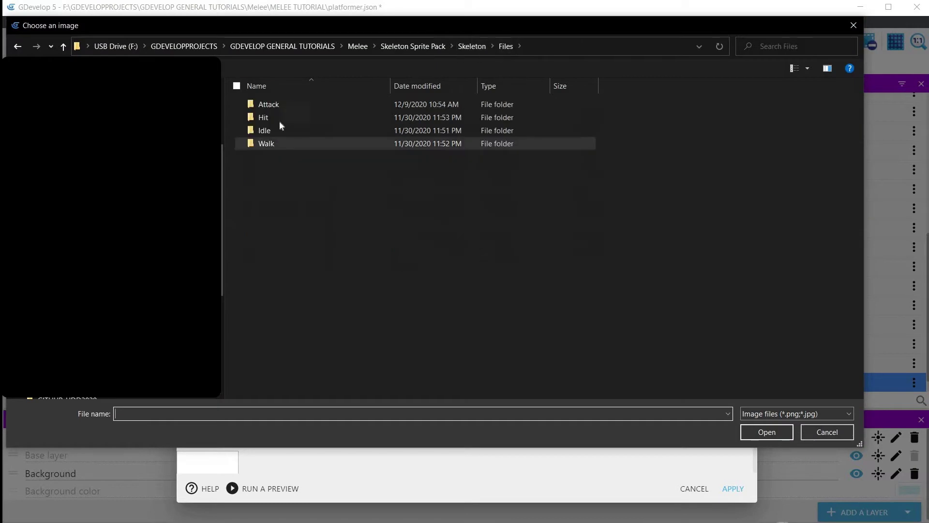
double_click(277, 117)
double_click(274, 105)
click(274, 105)
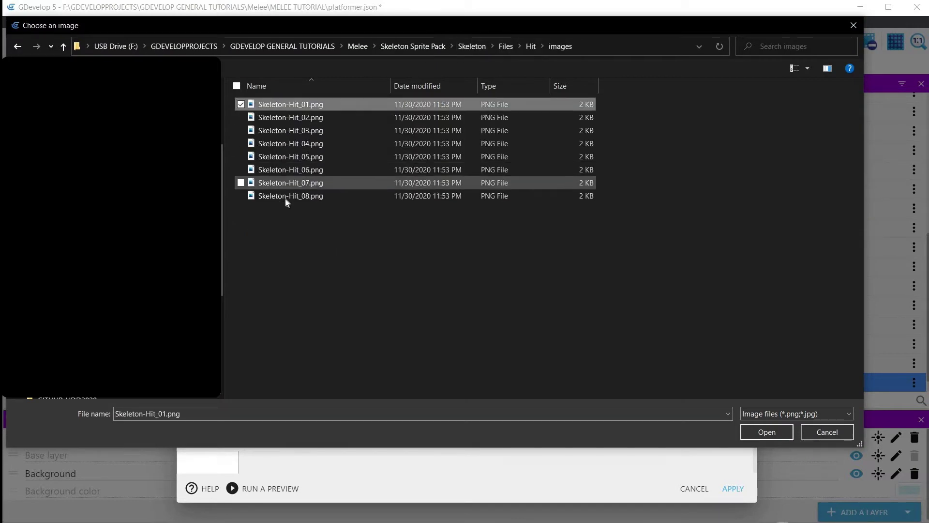
shift+click(285, 196)
click(767, 432)
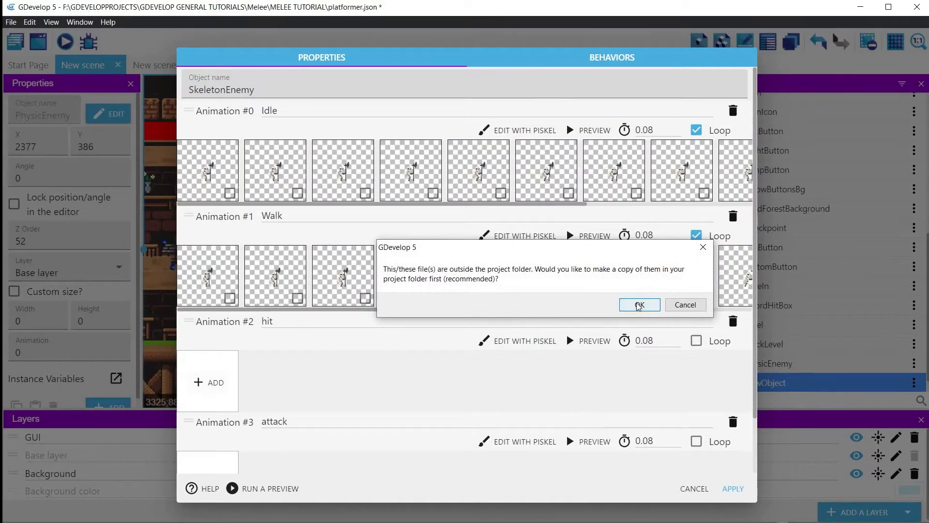
click(639, 305)
- Import all frames from the Attack folder, Skeleton-Attack_0000_Layer-18.png through Skeleton-Attack_0017_Layer-1.png, into the attack animation
scroll(400, 461, down, 2)
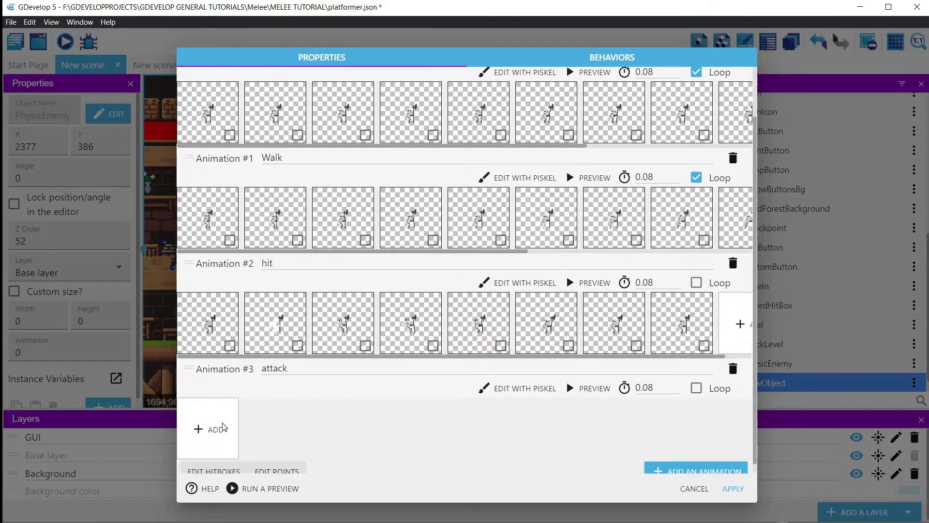
click(208, 418)
click(503, 47)
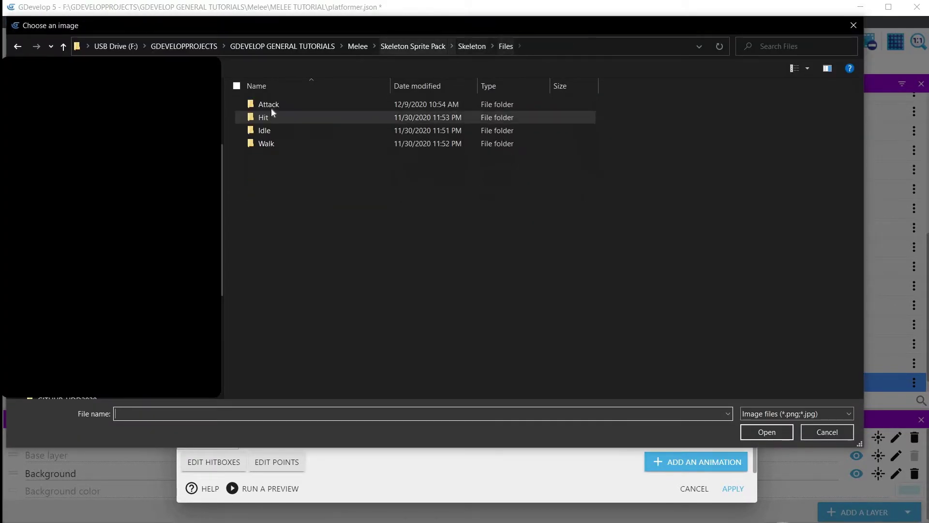
double_click(271, 108)
click(271, 106)
shift+click(310, 327)
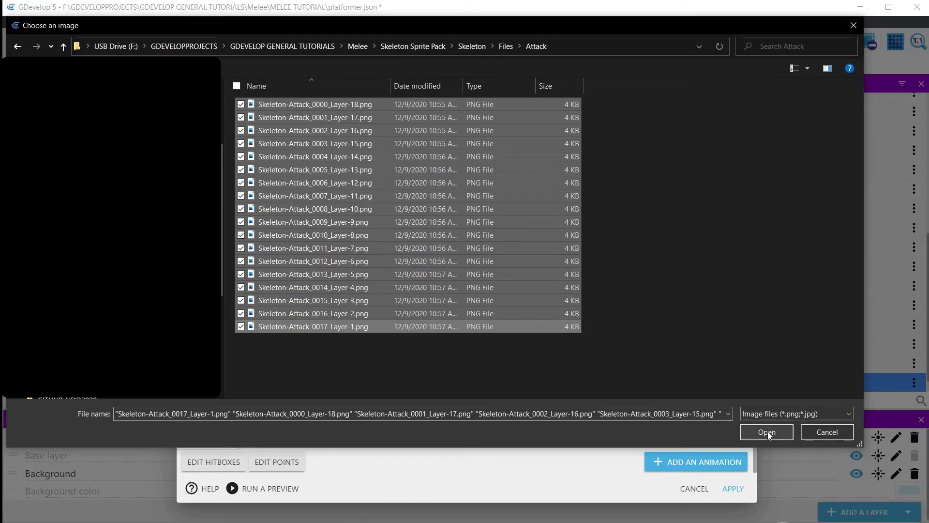
click(767, 431)
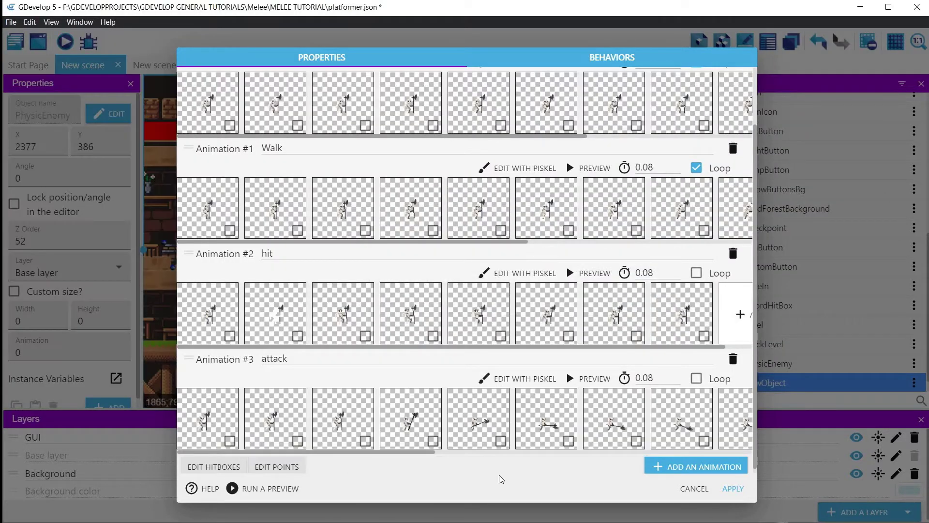
- Check the Origin point placement across several frames of the Idle animation in the sprite's points editor
click(276, 466)
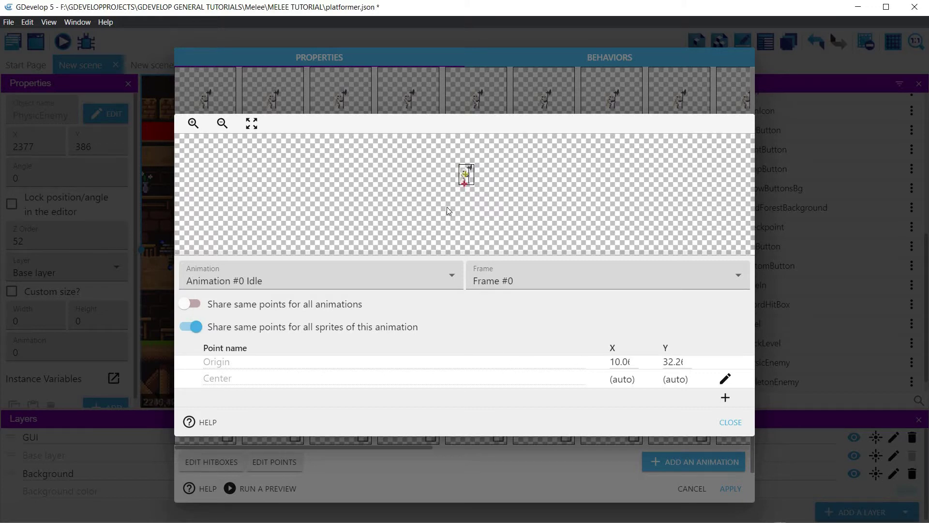
ctrl+scroll(459, 219, up, 5)
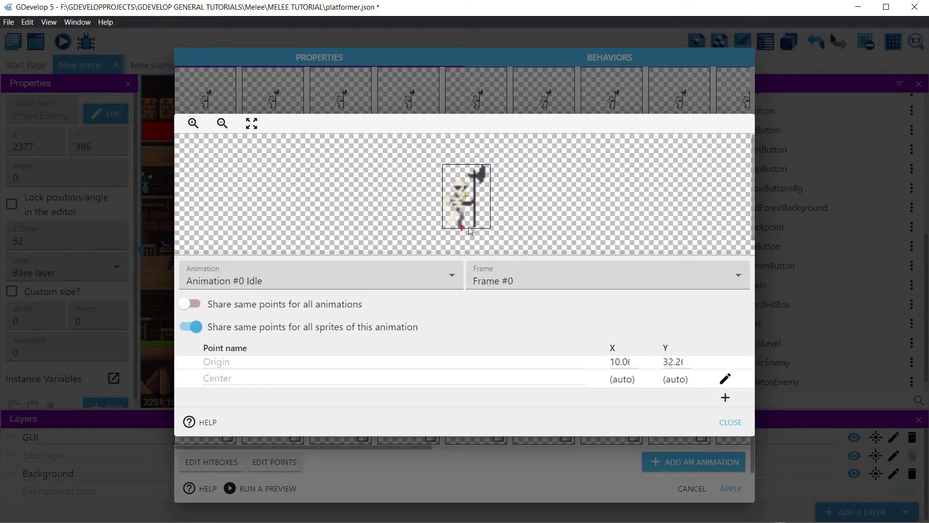
scroll(448, 243, down, 1)
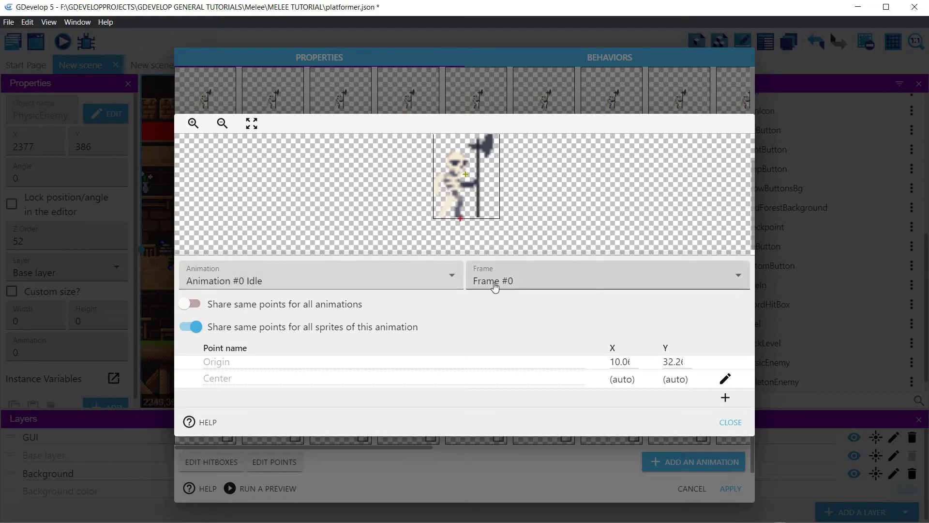
click(514, 288)
click(514, 305)
click(513, 283)
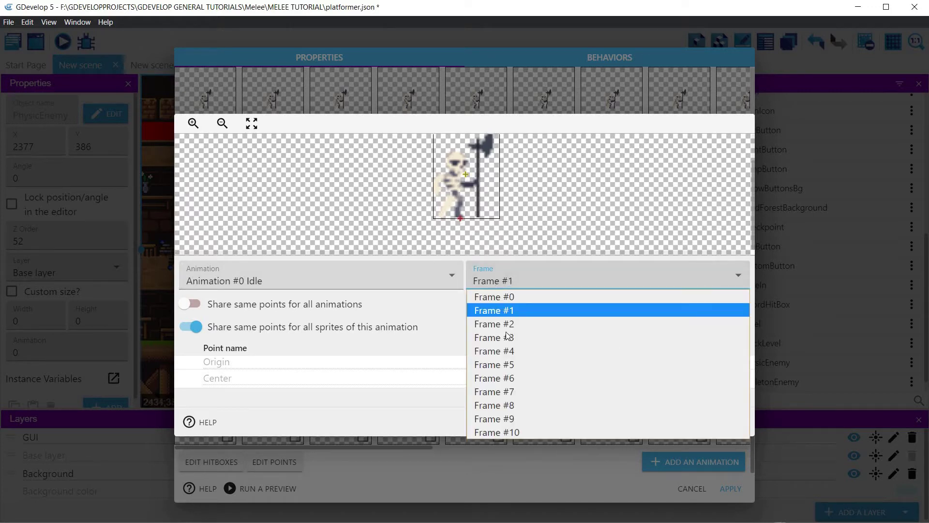
click(505, 339)
click(523, 283)
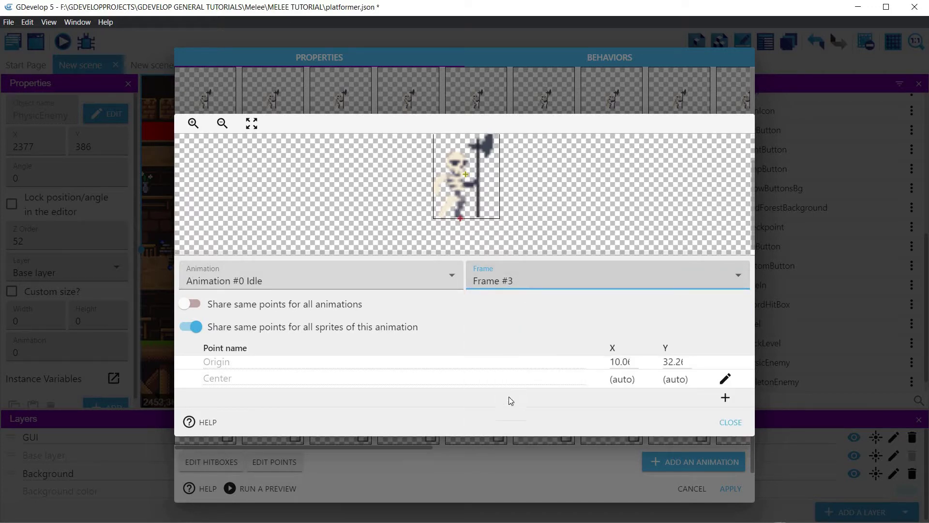
click(507, 406)
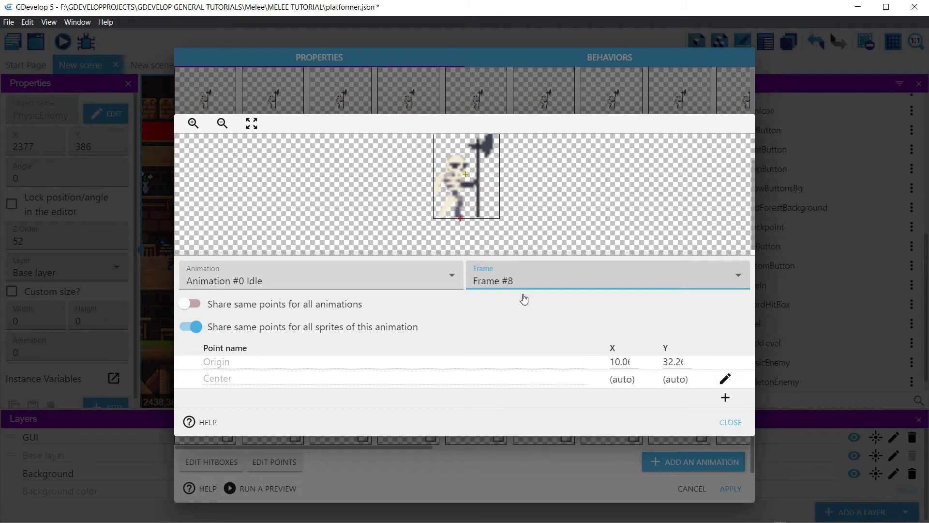
- Keep points unshared between animations and place the Walk animation's Origin point at the skeleton's front foot
click(223, 283)
click(237, 311)
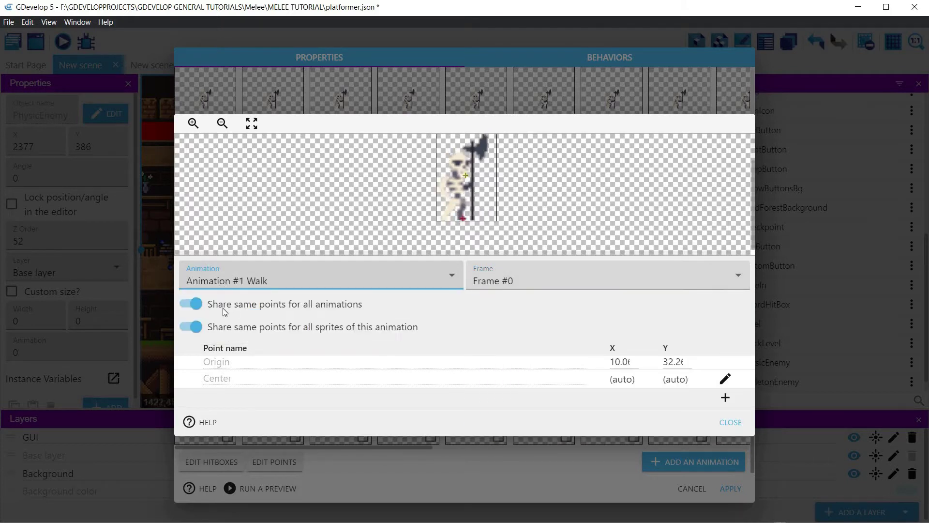
click(181, 304)
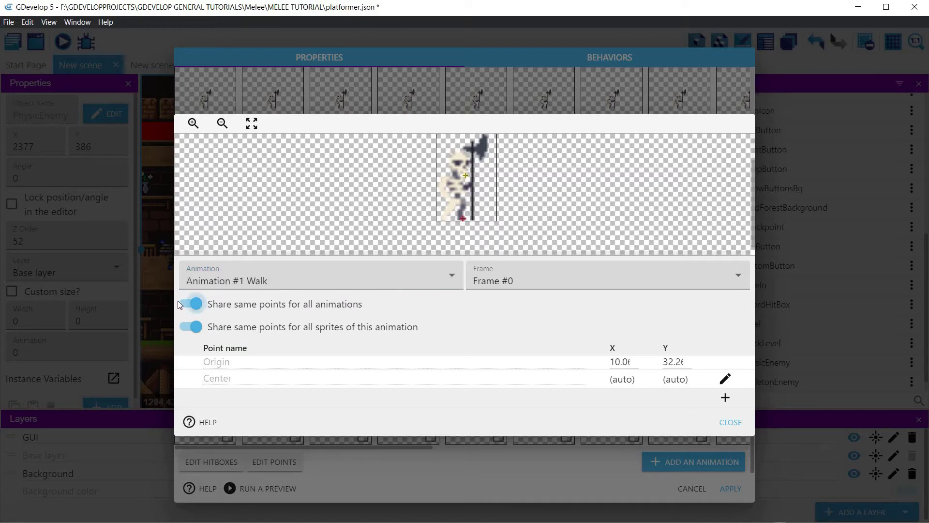
click(188, 305)
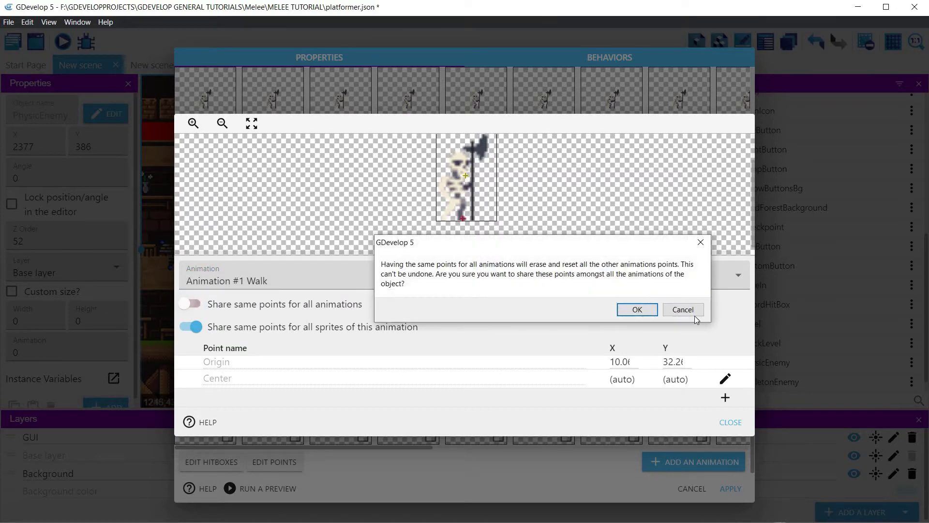
click(682, 309)
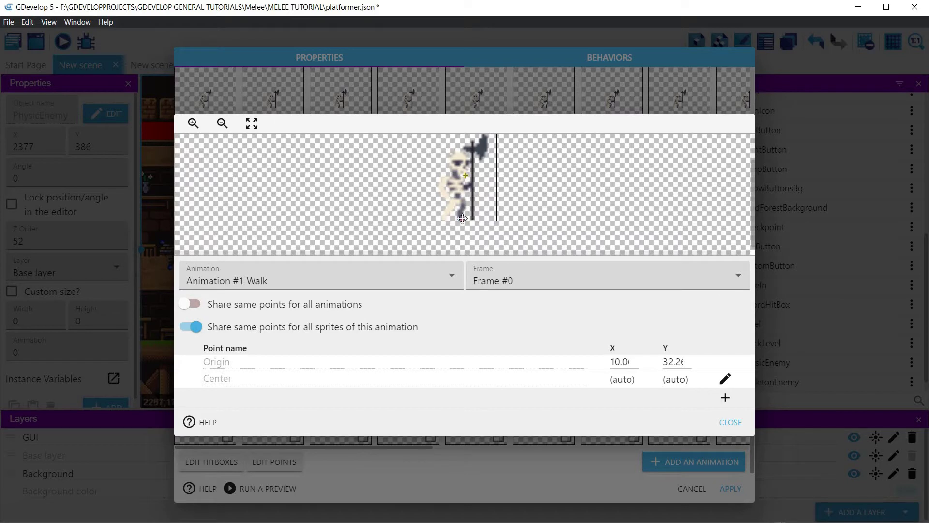
drag(461, 220, 460, 219)
- Place the hit animation's Origin point at the skeleton's front foot, at about X 15.4, Y 31.6
click(226, 283)
click(226, 323)
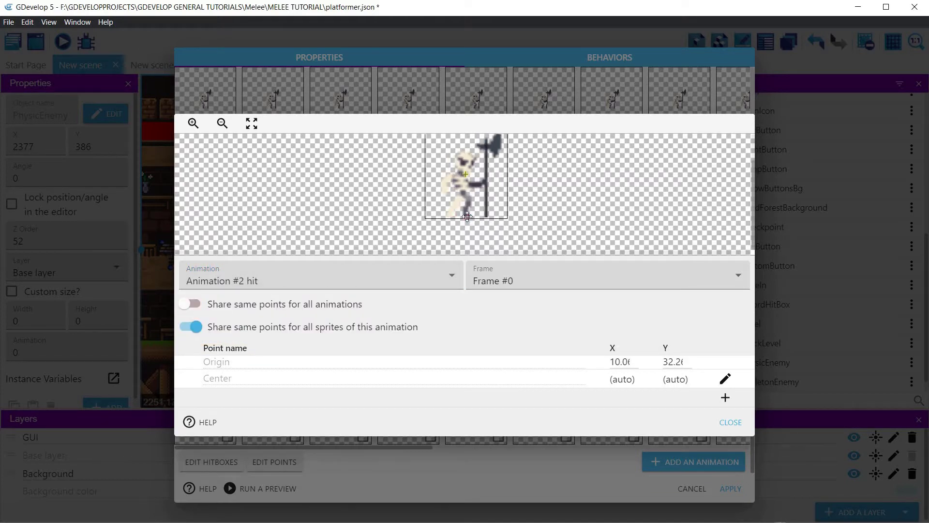
click(464, 217)
- Move the attack animation's Origin point to the skeleton's front foot, at about X 11.6, Y 36.6, and close the points editor
click(300, 281)
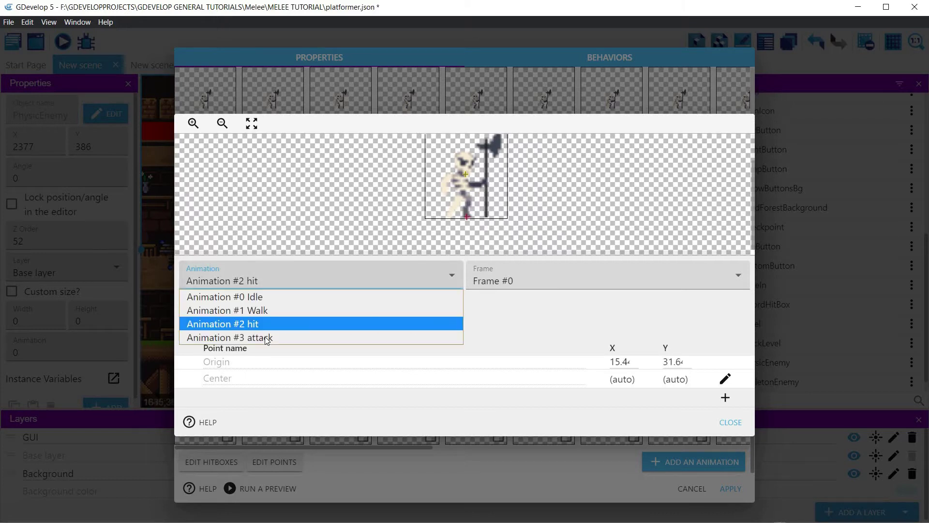
click(265, 338)
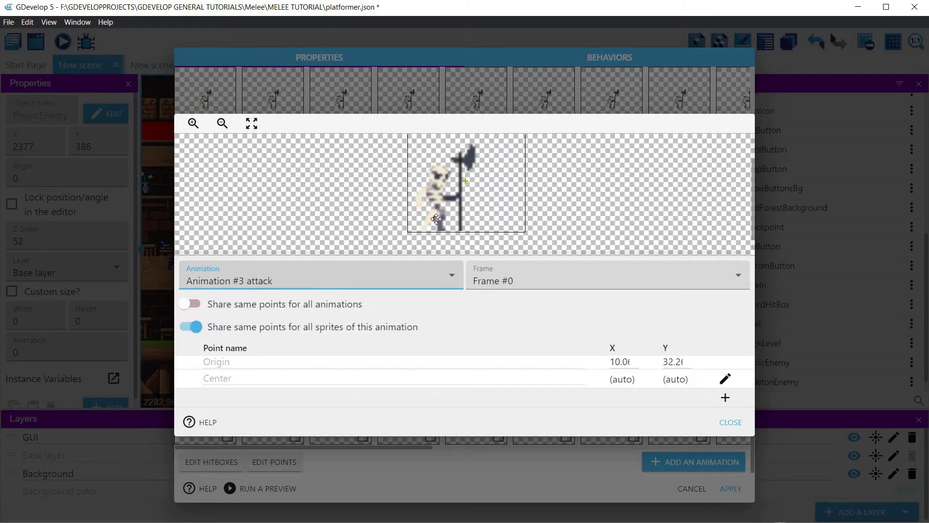
drag(434, 218, 438, 230)
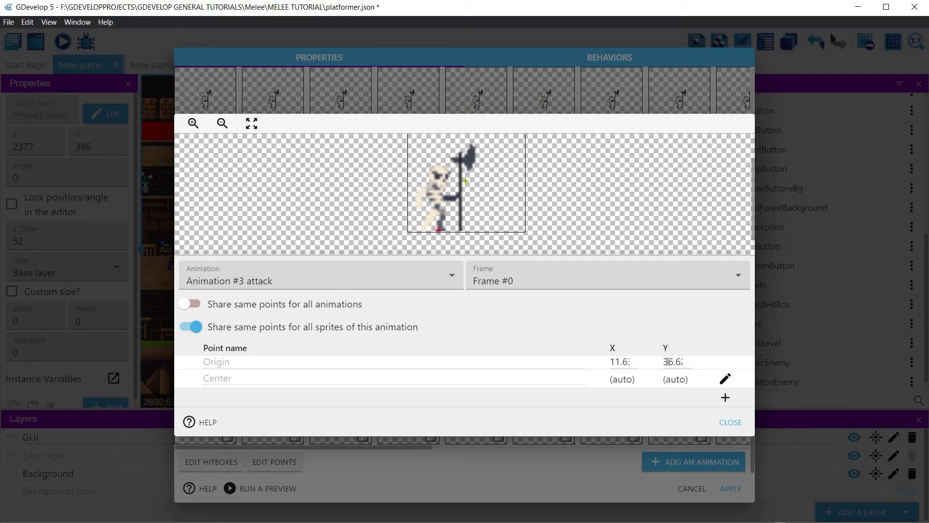
click(668, 362)
click(731, 420)
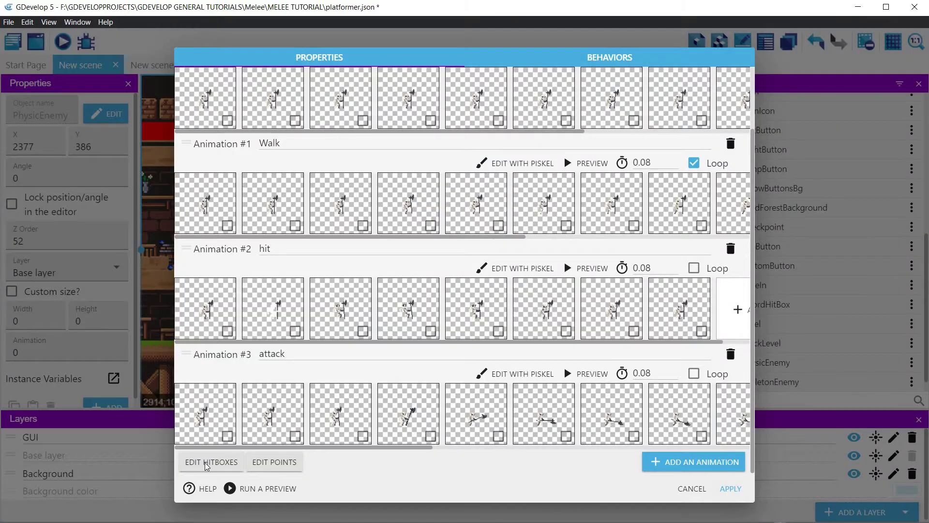
- Open the sprite's hitbox editor and turn off sharing the same collision masks for all animations
click(206, 463)
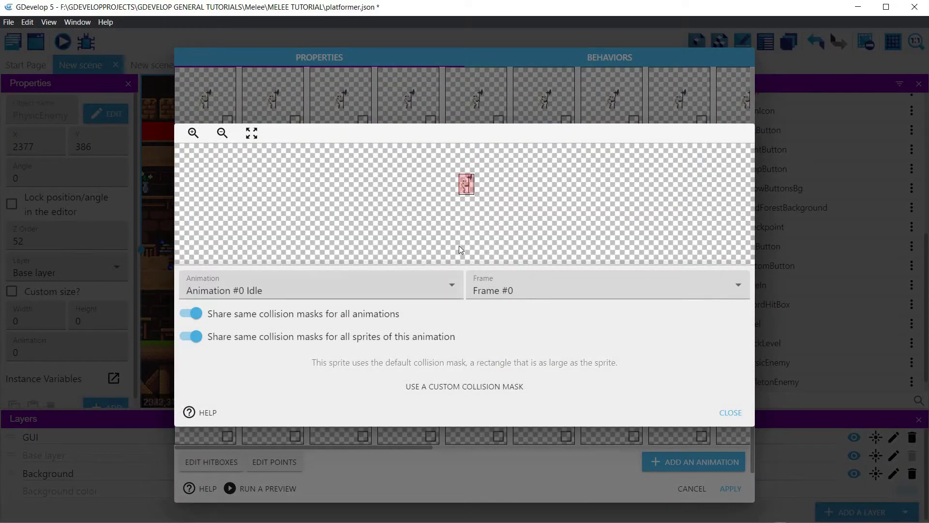
scroll(459, 246, up, 5)
scroll(459, 246, up, 2)
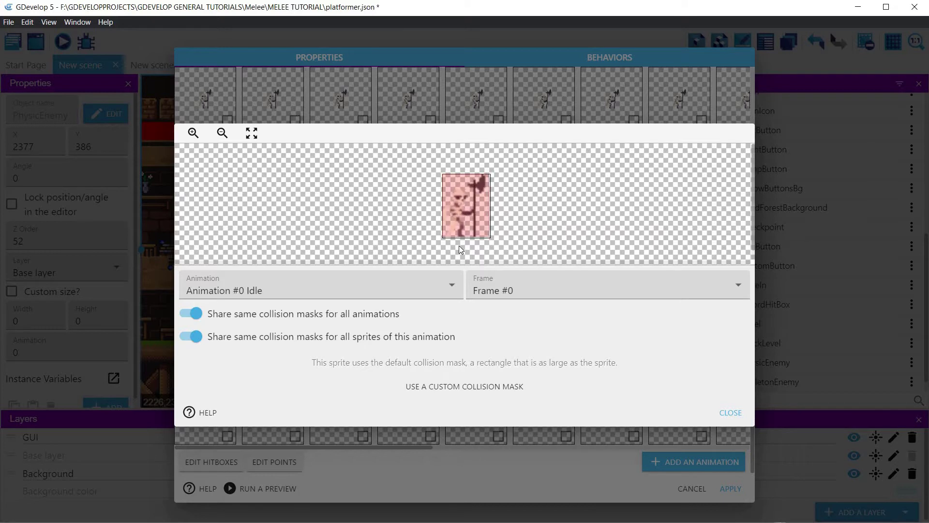
click(190, 316)
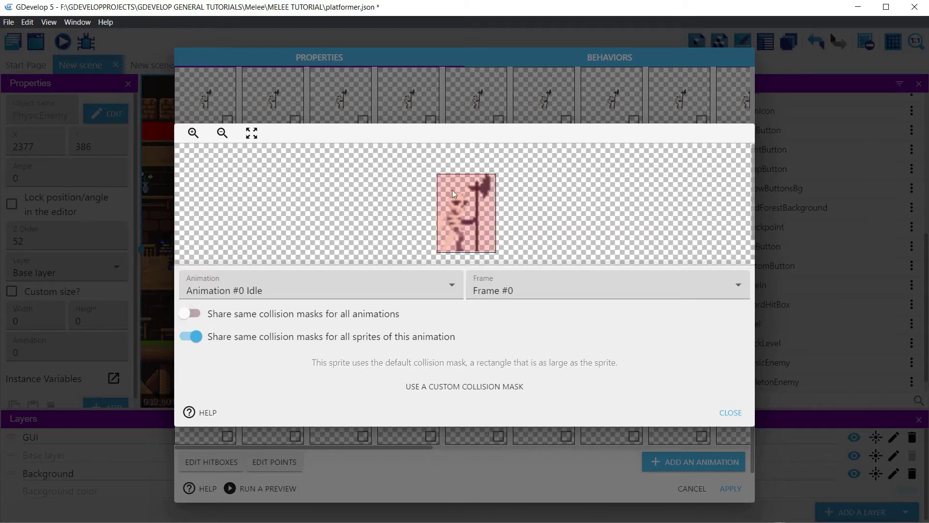
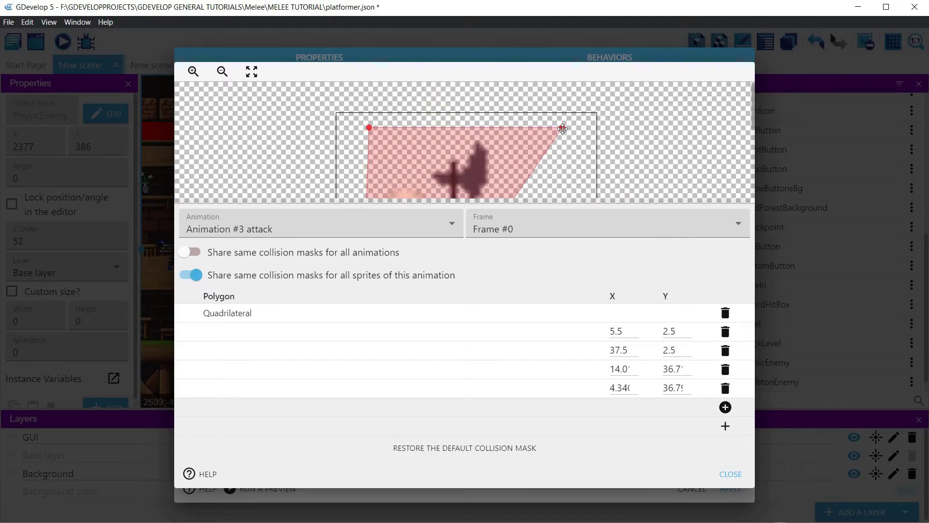
- Fit the attack animation's quadrilateral collision mask to the skeleton's body, with the upper corners at about X 7.1 and 14.3, Y 13.5
drag(560, 127, 423, 194)
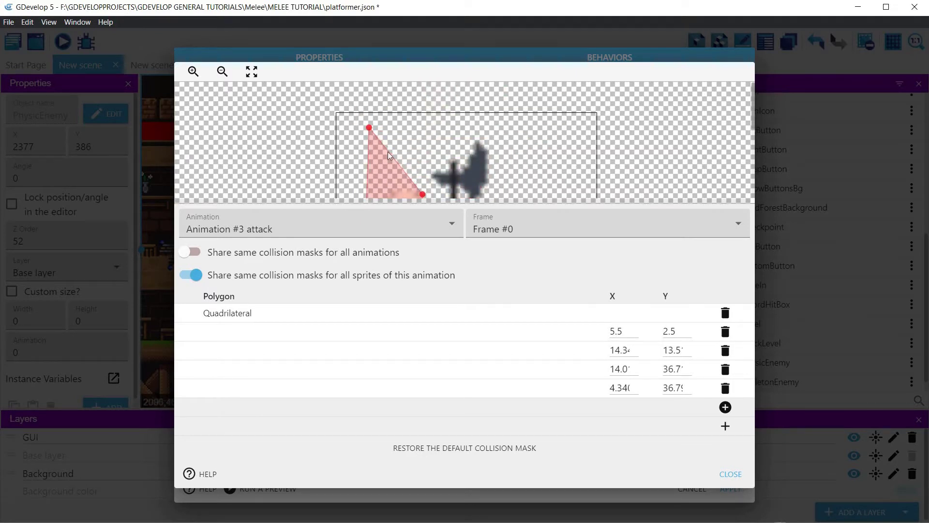
drag(370, 127, 379, 194)
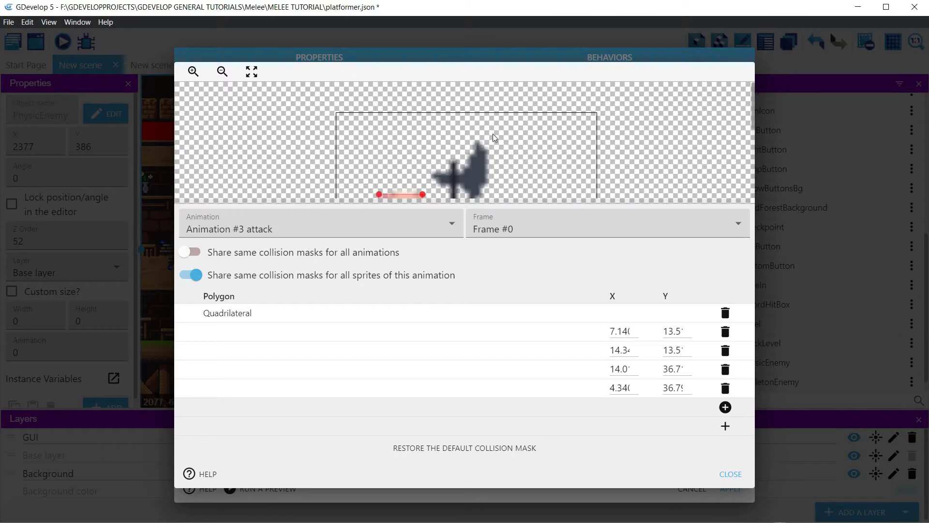
click(222, 72)
click(222, 72)
click(222, 75)
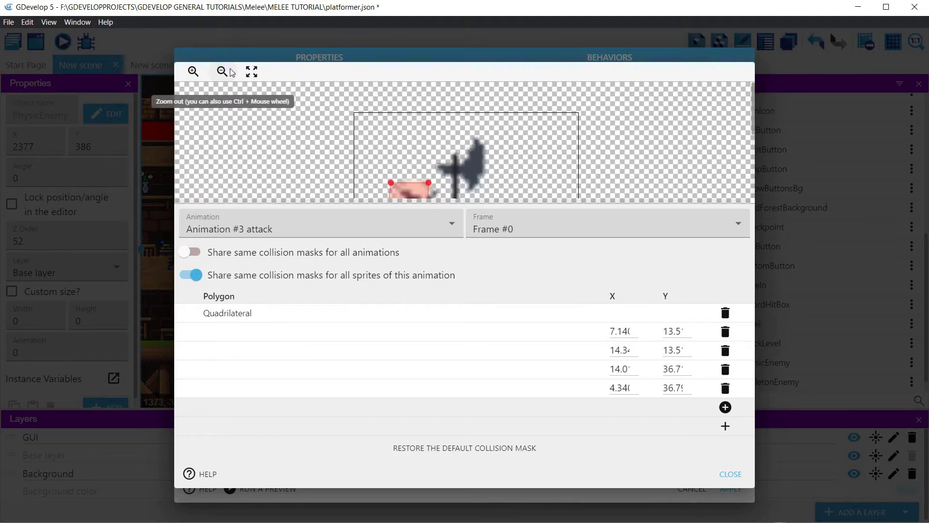
key(alt)
ctrl+scroll(581, 151, down, 8)
ctrl+scroll(581, 150, down, 4)
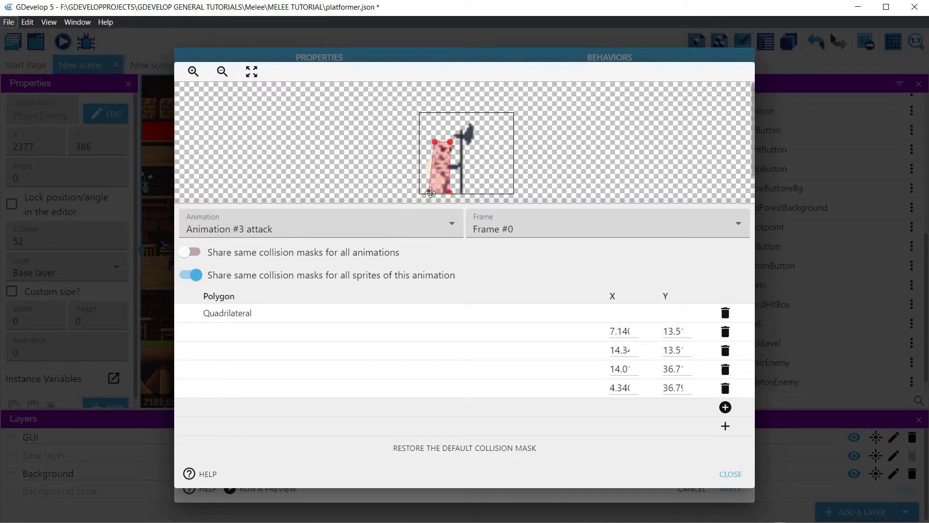
drag(429, 192, 434, 191)
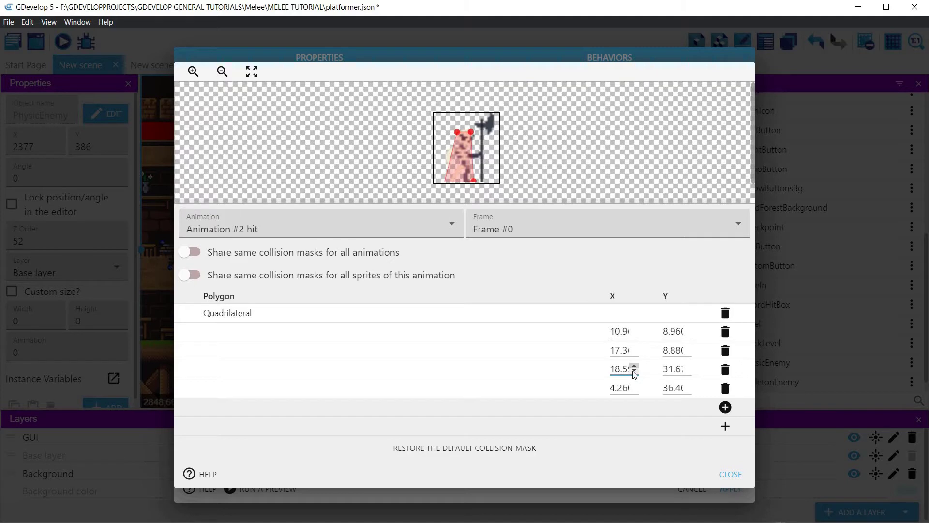
- Narrow the hit animation's frame #0 collision mask, with lower corners at about X 17.6, Y 31.7 and X 9.8, Y 31.6, and close the hitbox editor
click(635, 372)
click(634, 390)
click(686, 385)
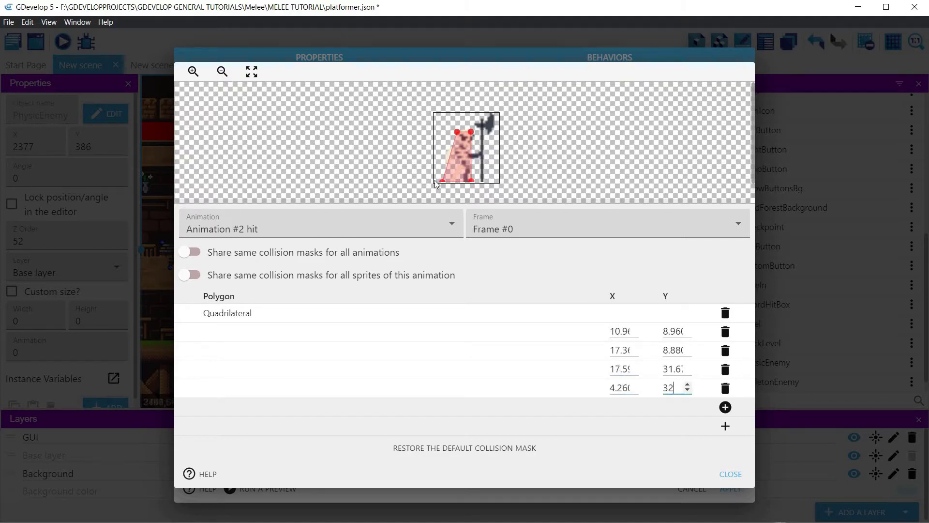
drag(444, 179, 455, 182)
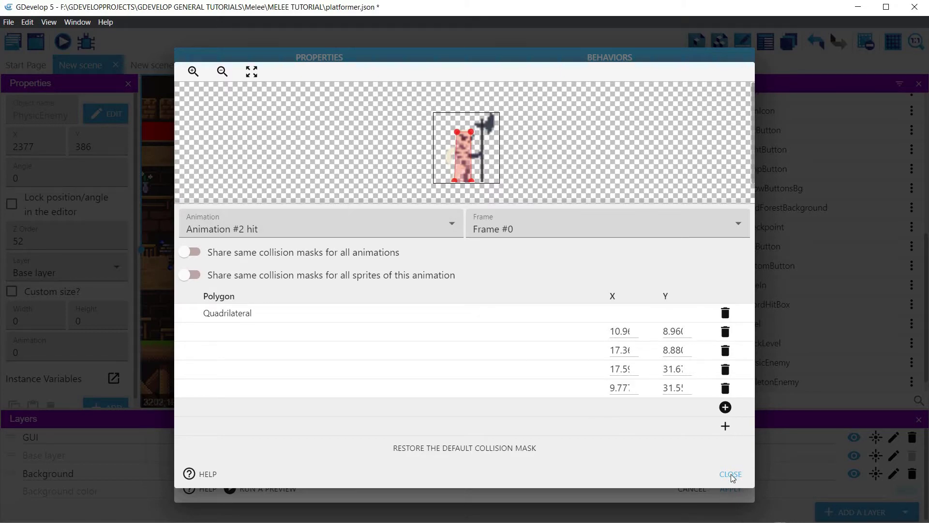
click(731, 475)
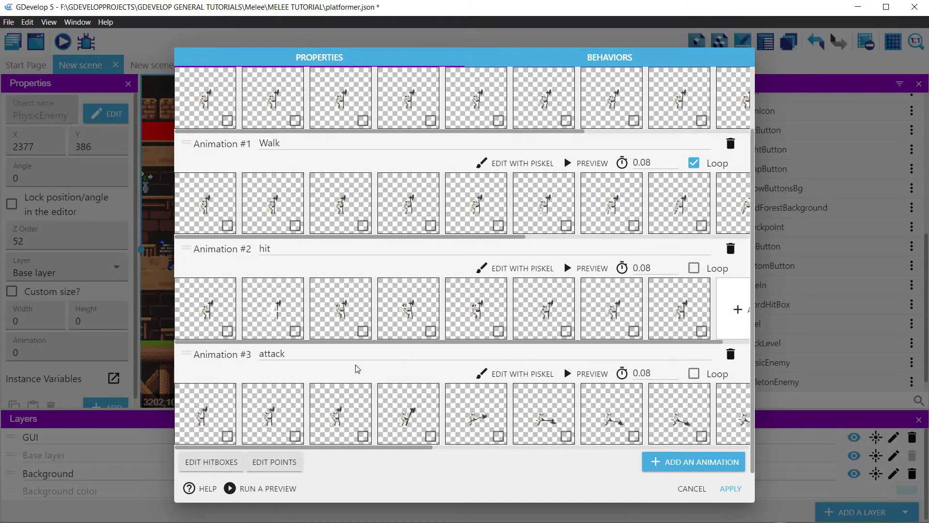
- Add a point named CollisionBox to the skeleton sprite and share the same points for all animations
click(279, 463)
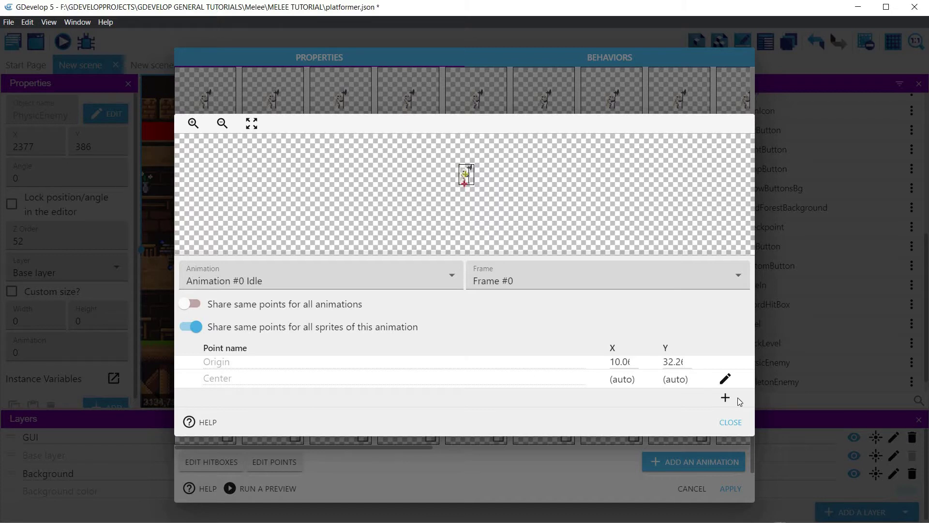
click(726, 398)
click(227, 387)
key(ctrl+a)
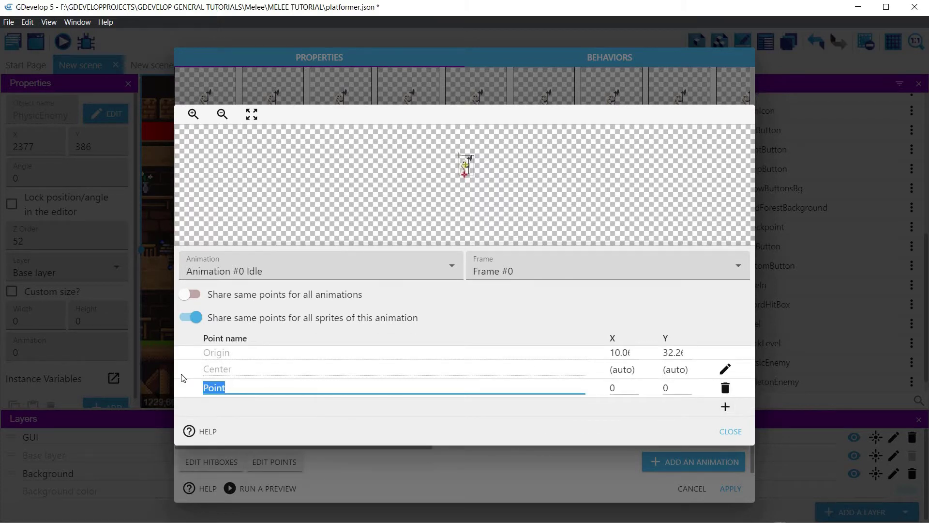
text(CollisionBox)
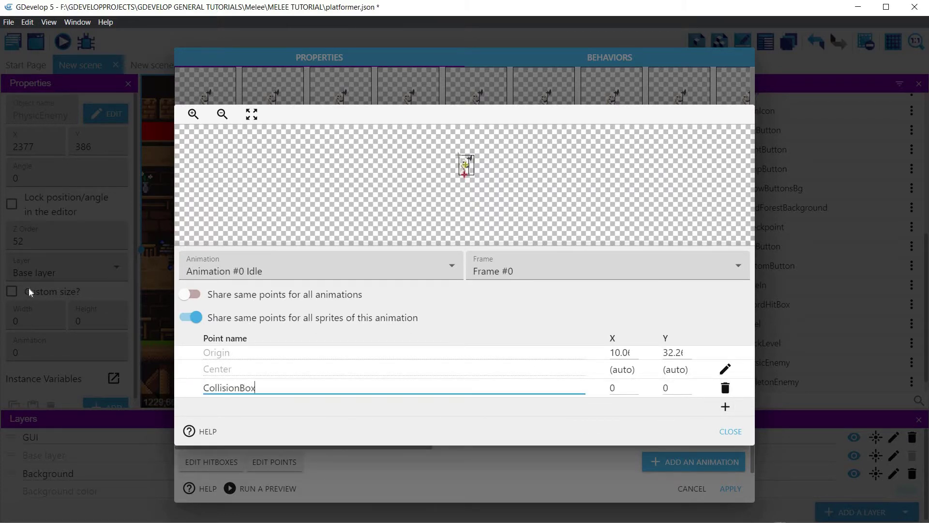
click(189, 294)
key(Return)
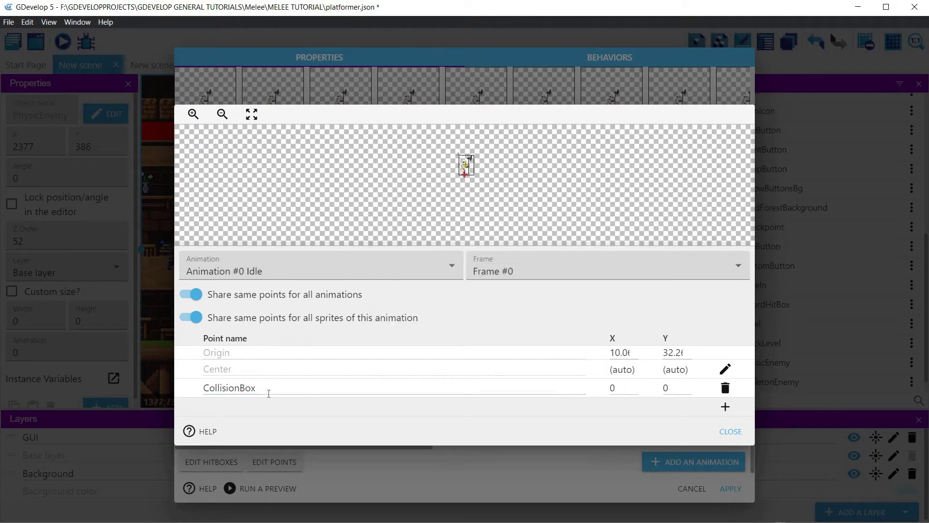
- Rename the CollisionBox point to HitBox and set its X to 12
click(254, 388)
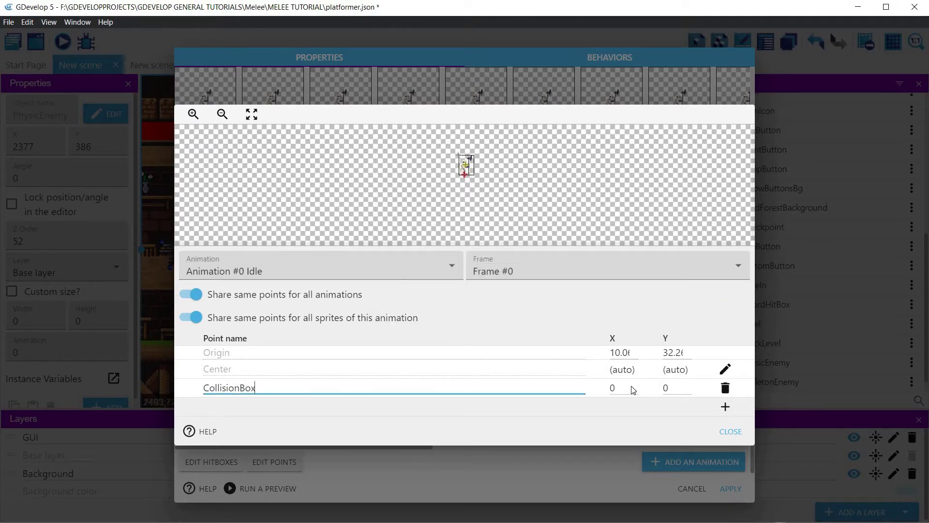
click(634, 384)
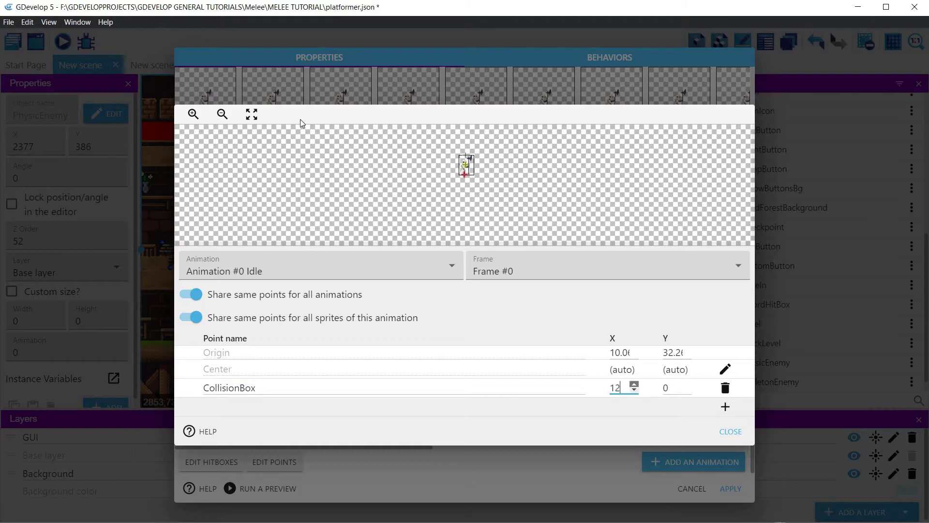
scroll(407, 178, up, 5)
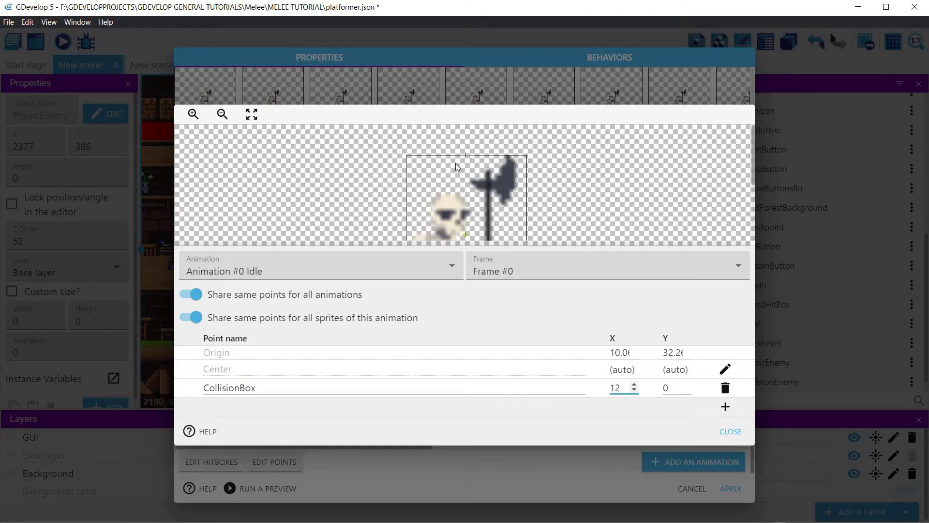
drag(242, 388, 202, 387)
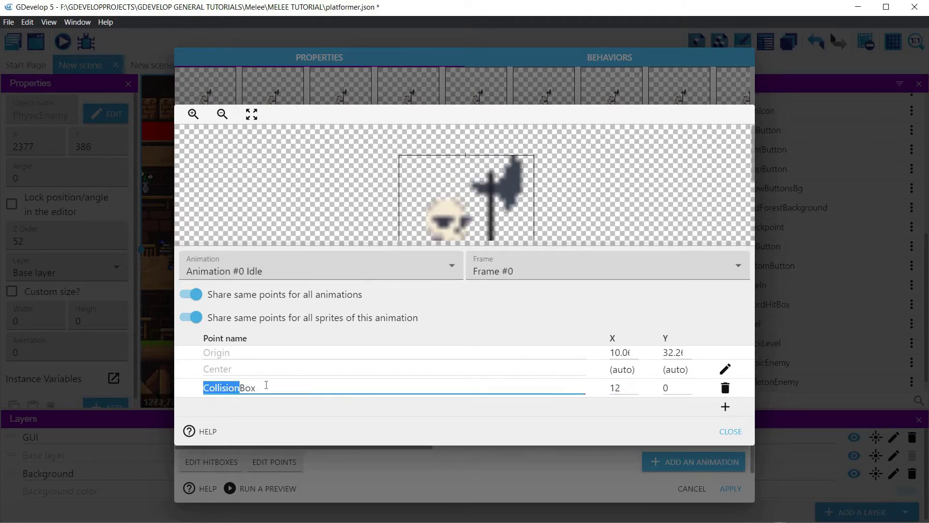
click(327, 387)
drag(242, 389, 196, 386)
text(Hi)
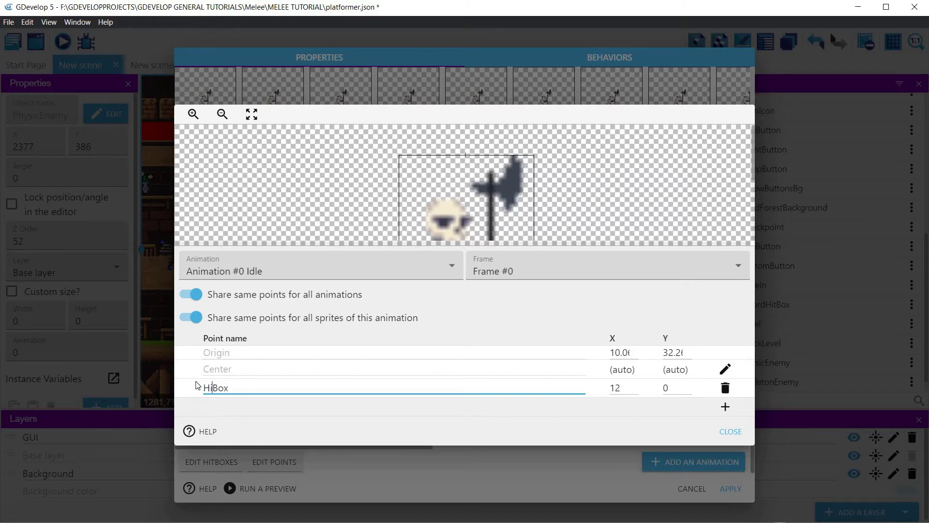
text(t)
- Place the HitBox point on the idle skeleton's axe at about X 17.1, Y 6.0
click(492, 187)
drag(494, 189, 495, 189)
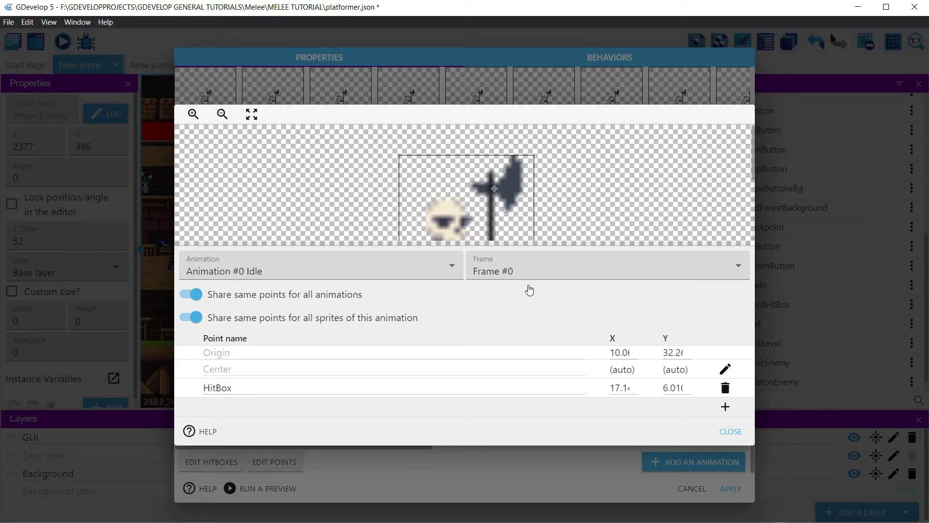
scroll(681, 197, down, 3)
scroll(681, 198, up, 1)
scroll(378, 203, down, 1)
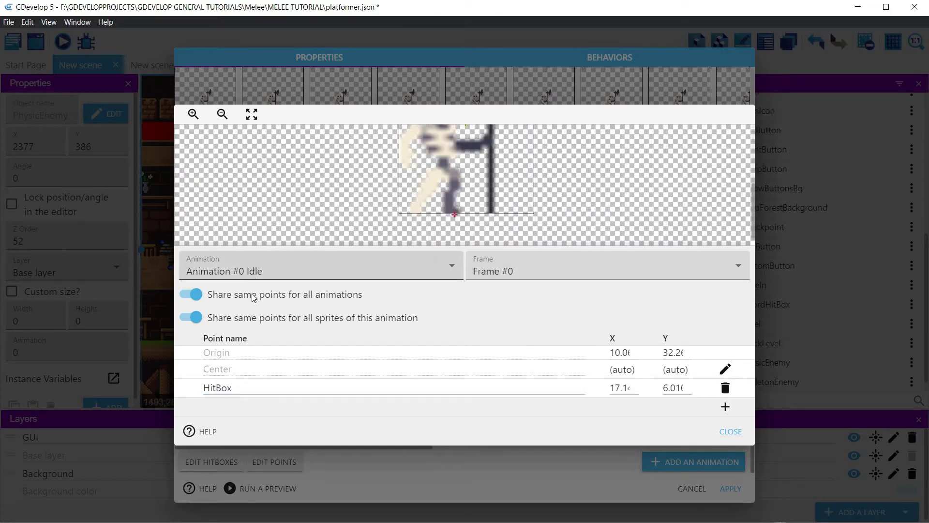
- Show the Walk animation and move its HitBox point along the axe to about X 13.8, Y 6.9
click(253, 265)
click(257, 301)
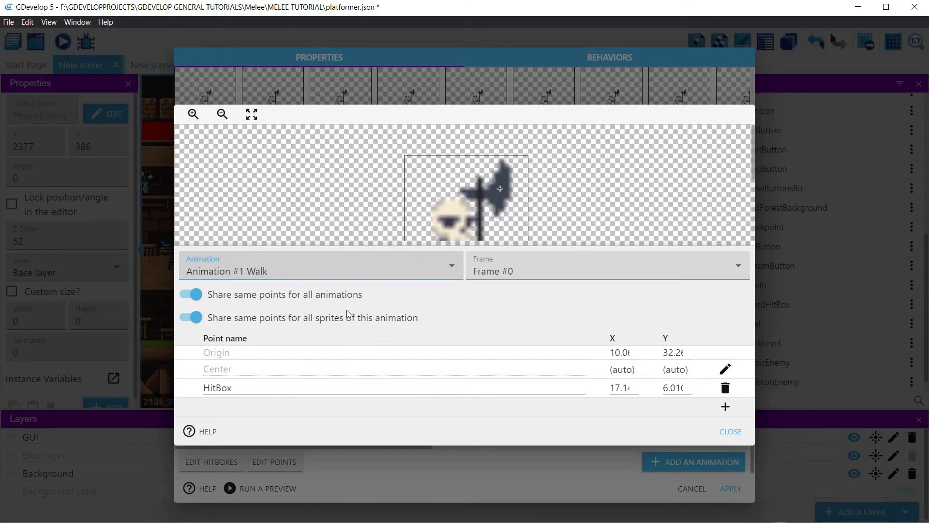
click(485, 193)
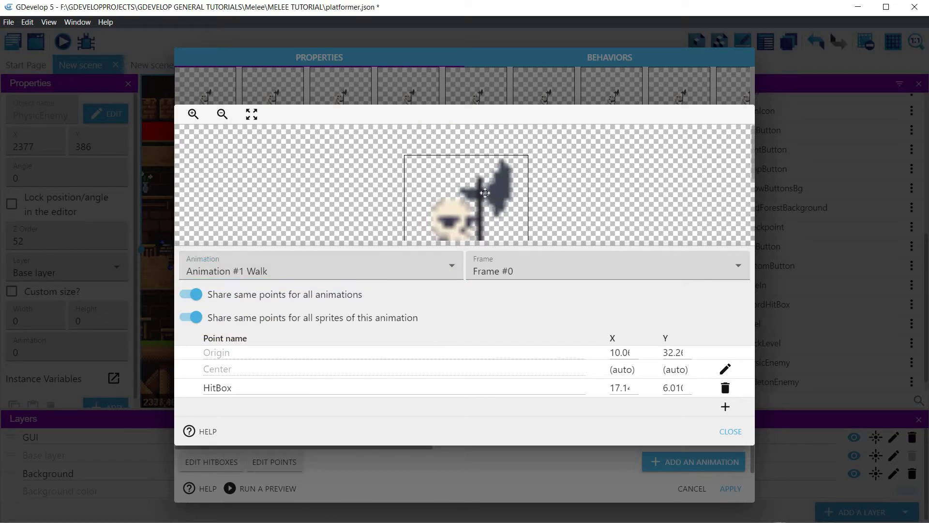
- Turn off sharing points for all animations and place the Idle animation's HitBox point on the axe at about X 17.3, Y 5.9
click(276, 276)
click(266, 290)
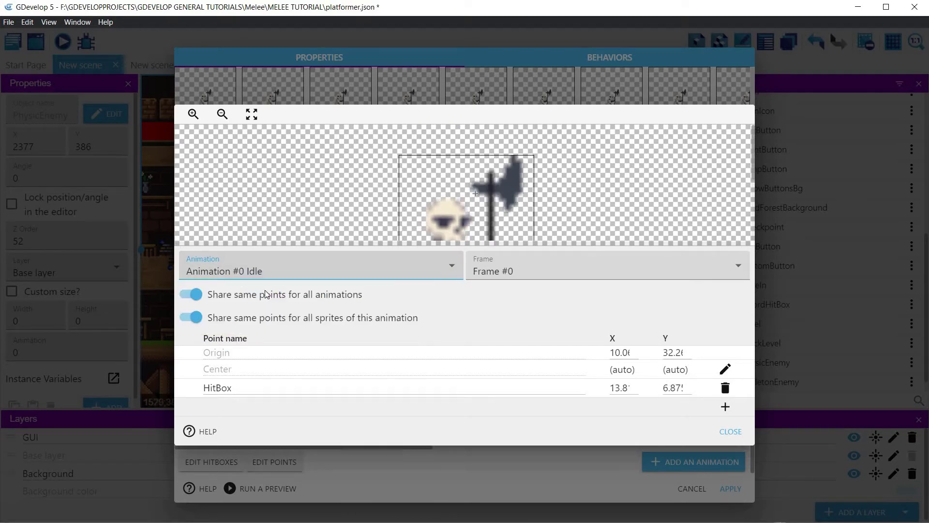
click(193, 295)
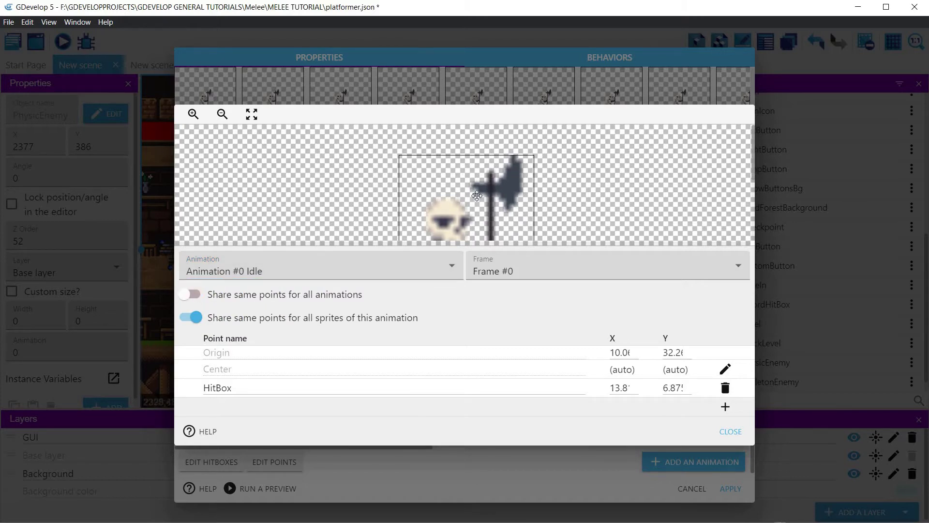
drag(491, 190, 494, 188)
- In the attack animation, place HitBox on the axe at about X 20.1, Y 10.8 and Origin at the feet, about X 11.5, Y 36.5
click(289, 269)
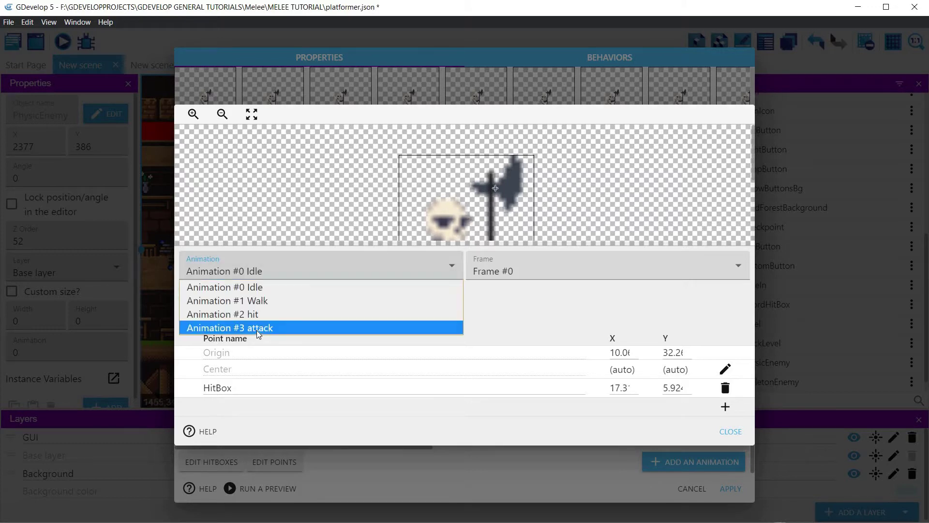
click(257, 330)
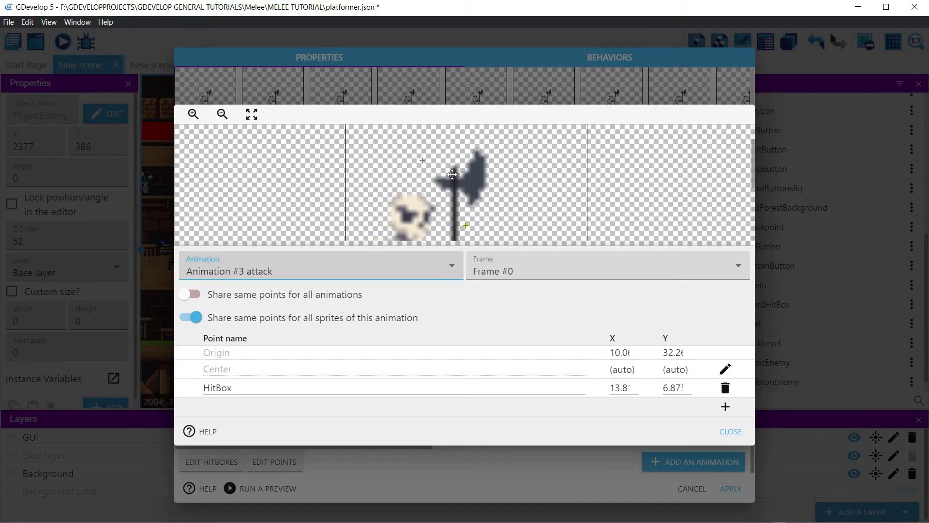
drag(422, 160, 458, 182)
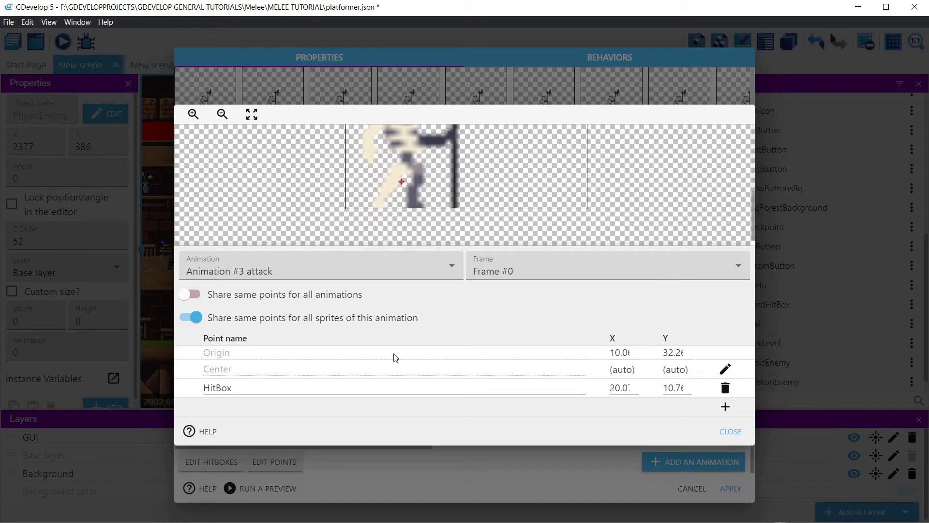
mouse_move(401, 181)
mouse_down()
mouse_move(409, 208)
mouse_move(484, 209)
mouse_up()
- Step through attack frames #1 to #3 and move HitBox onto the swinging axe at about X 28.4, Y 11.0
click(506, 269)
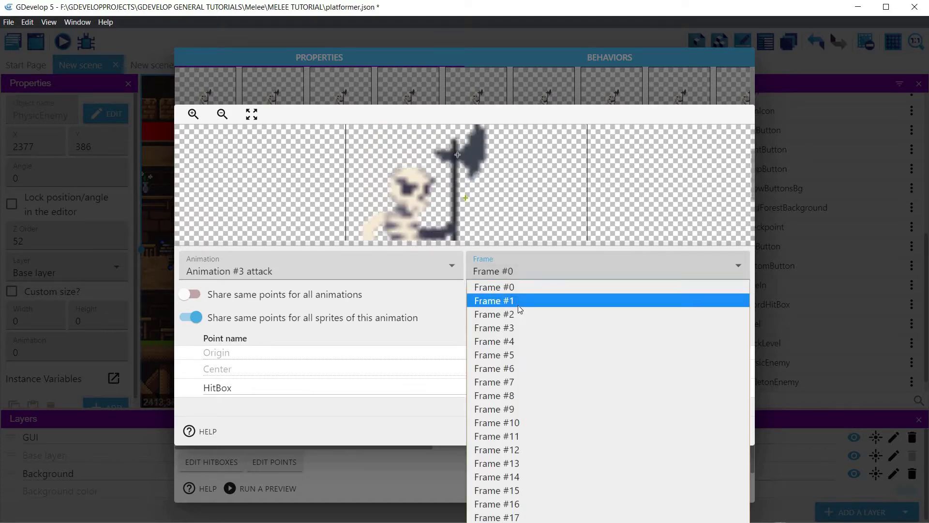
click(519, 301)
click(571, 271)
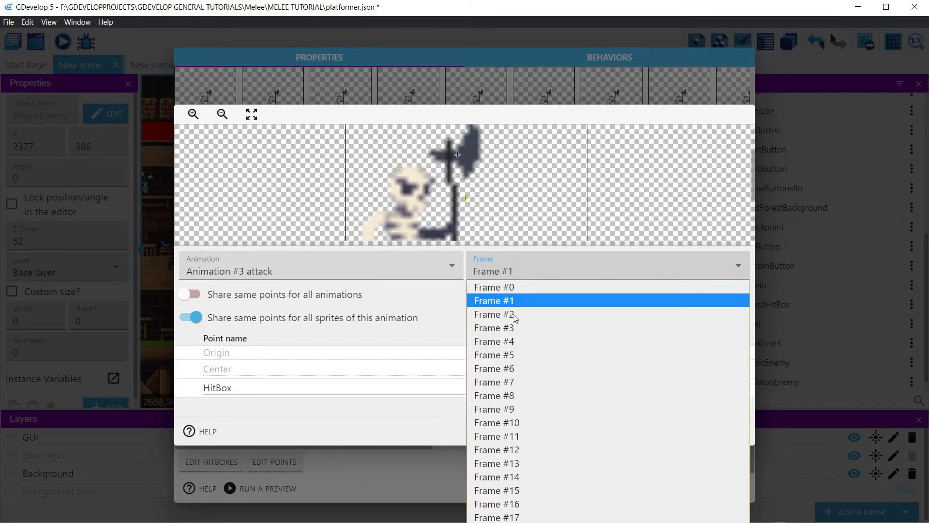
click(514, 314)
scroll(464, 221, up, 3)
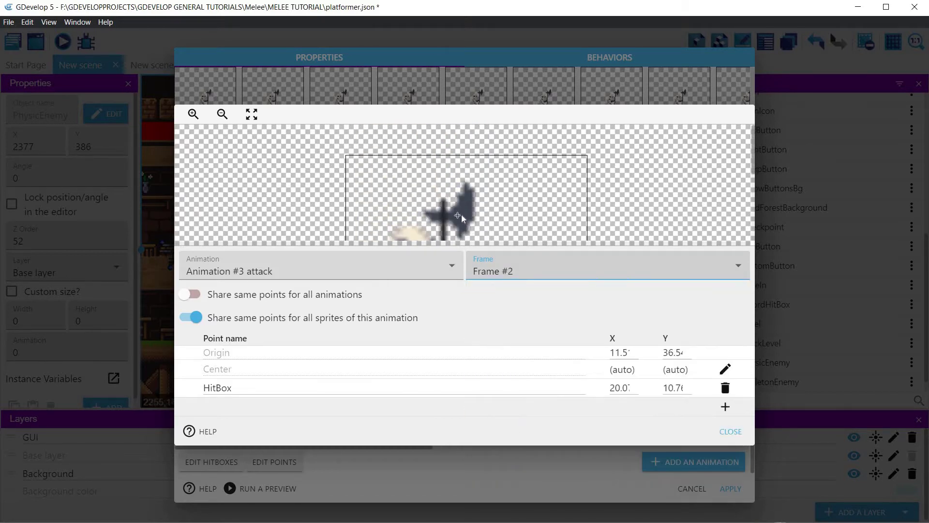
mouse_move(455, 215)
mouse_down()
mouse_move(448, 217)
mouse_move(504, 216)
mouse_up()
click(527, 276)
click(513, 326)
- Show attack frame #4 and move HitBox onto the lowered axe head at about X 34.0, Y 21.3
click(515, 274)
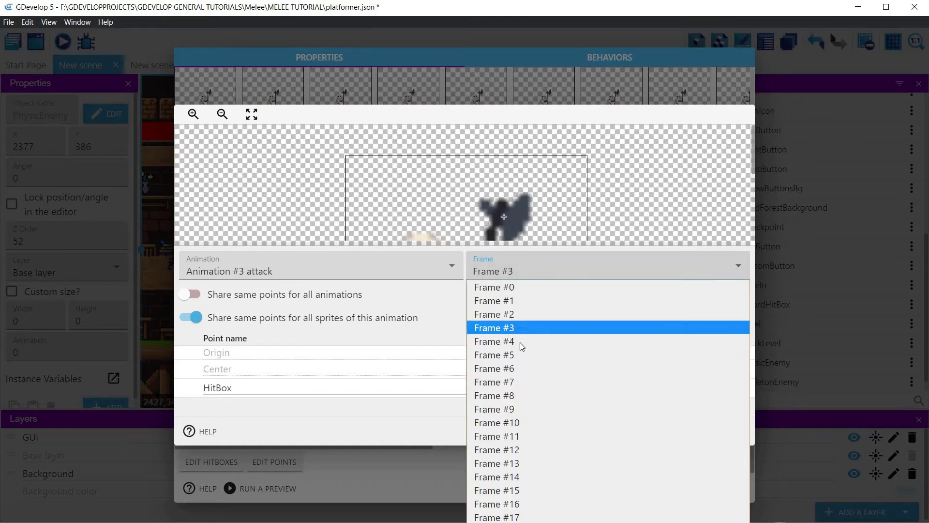
click(520, 342)
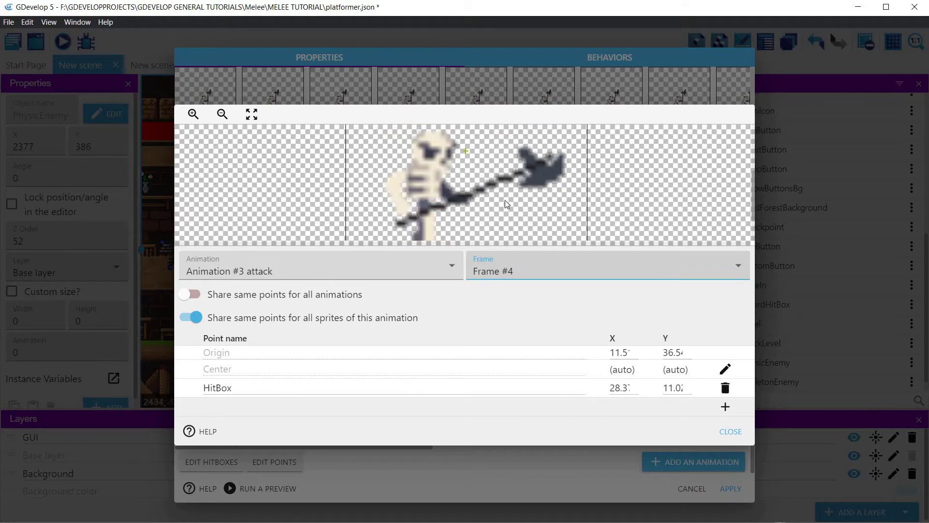
mouse_move(506, 217)
mouse_down()
mouse_move(546, 219)
mouse_move(542, 181)
mouse_move(552, 219)
mouse_move(528, 237)
mouse_up()
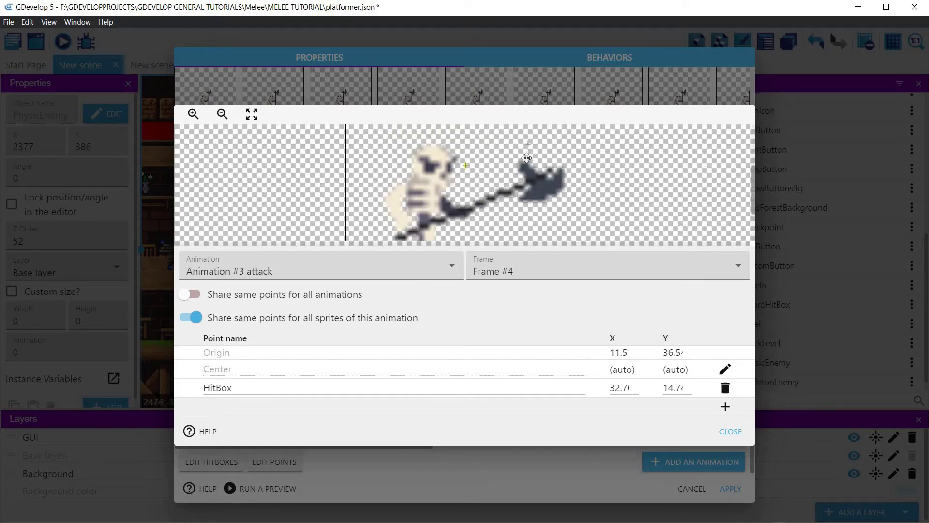
drag(536, 180, 531, 180)
- Show attack frame #5 and move HitBox to the axe head at the end of the horizontal shaft
scroll(531, 180, down, 2)
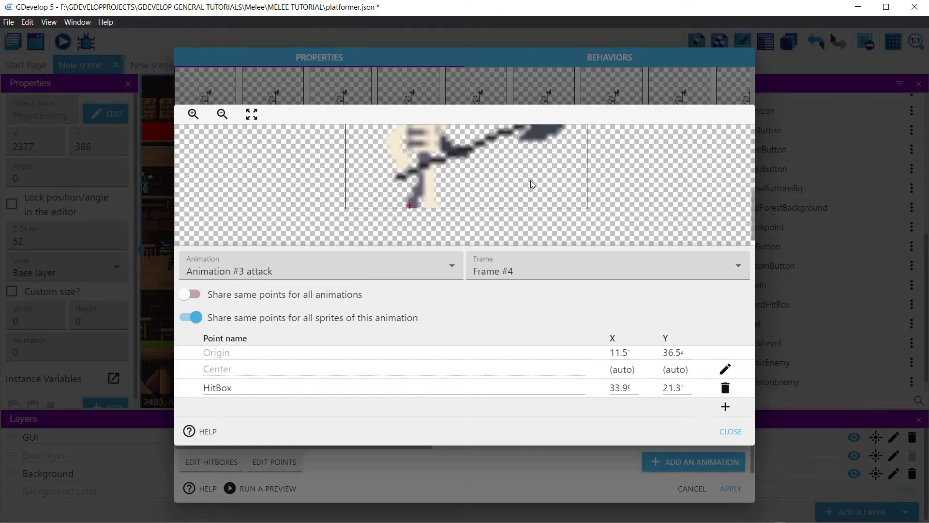
click(522, 274)
click(522, 354)
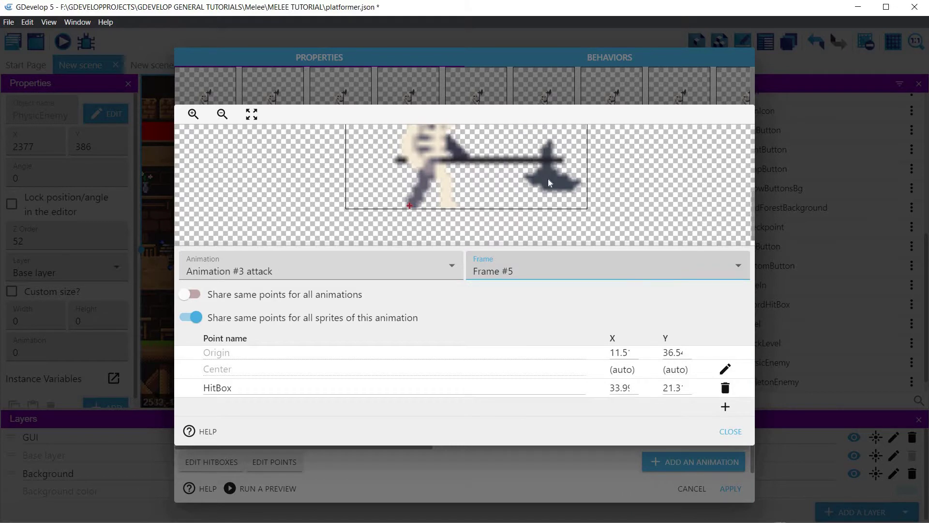
scroll(538, 137, up, 2)
click(548, 226)
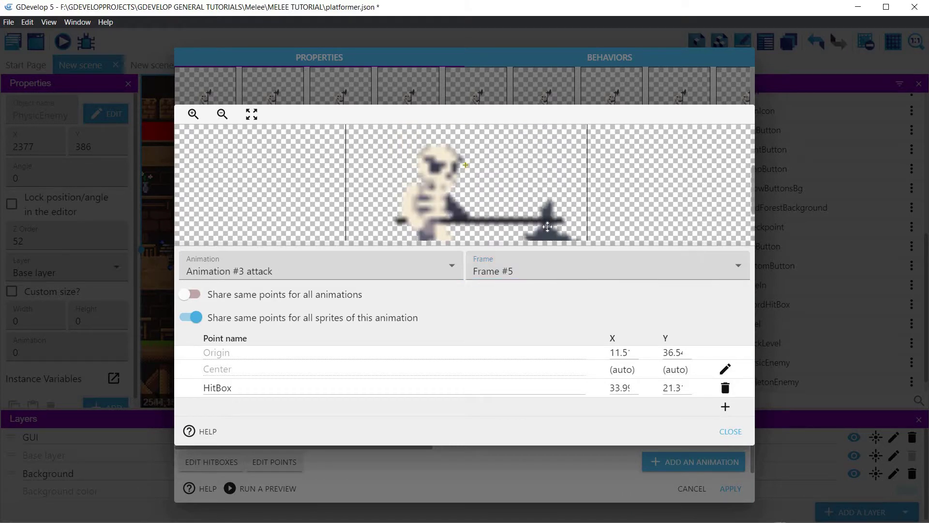
drag(548, 227, 554, 229)
scroll(551, 230, down, 2)
- Move HitBox onto the axe near the ground in attack frame #6, at about X 34.1, Y 34.4, and check frames #7 and #8
click(508, 272)
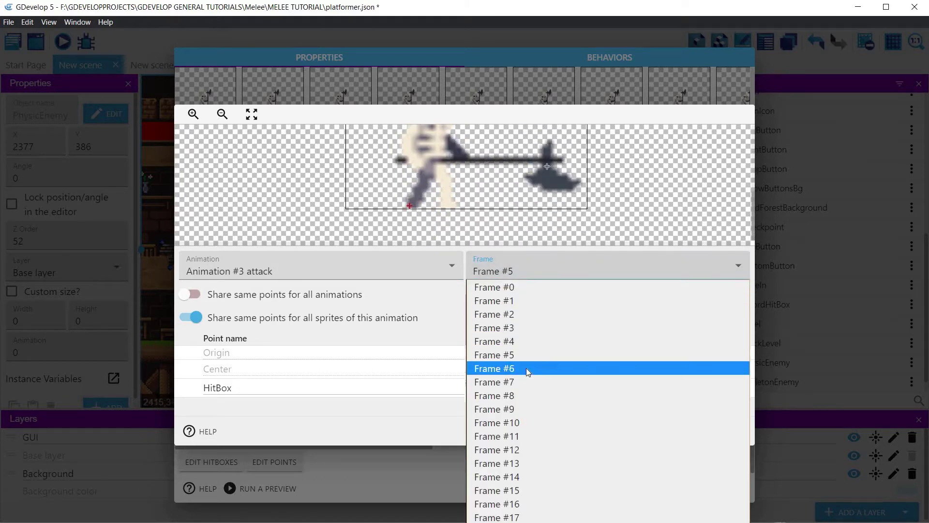
click(527, 367)
drag(547, 167, 538, 199)
click(527, 270)
click(525, 380)
click(499, 271)
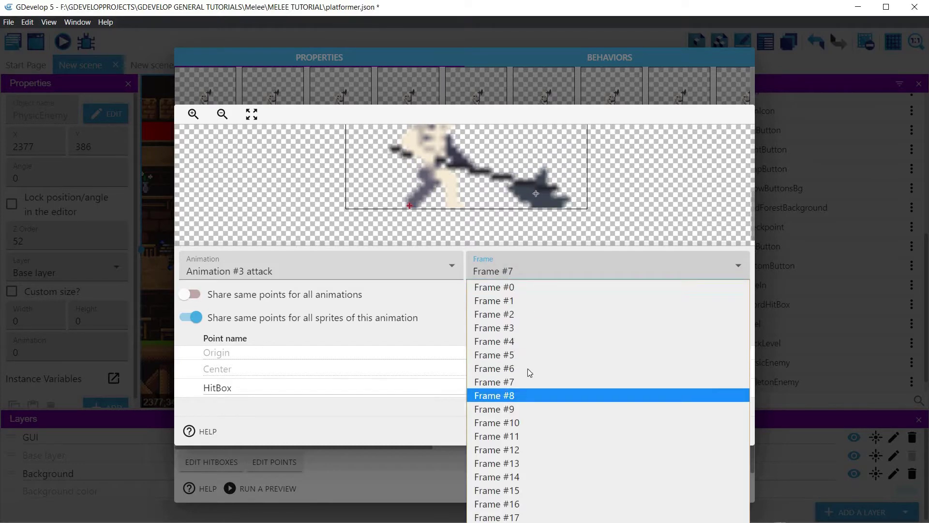
click(522, 395)
- Shift HitBox to about X 35.4, Y 34.6 in attack frame #9 and check it in frames #10 and #11
click(509, 274)
key(Return)
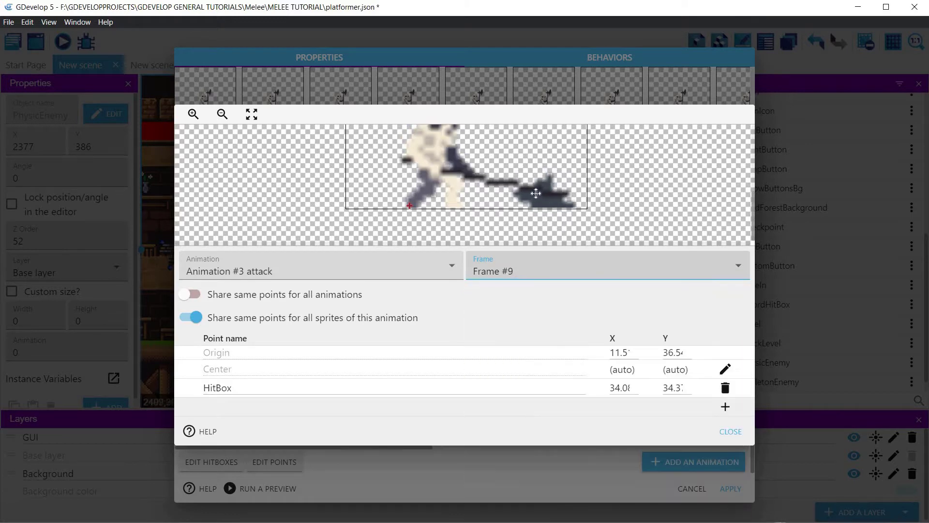
drag(535, 194, 543, 195)
click(512, 274)
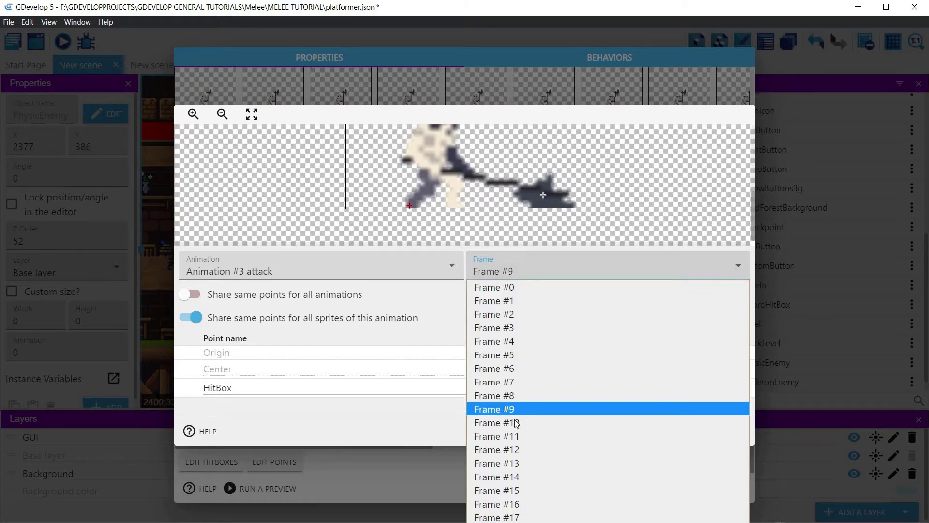
click(516, 423)
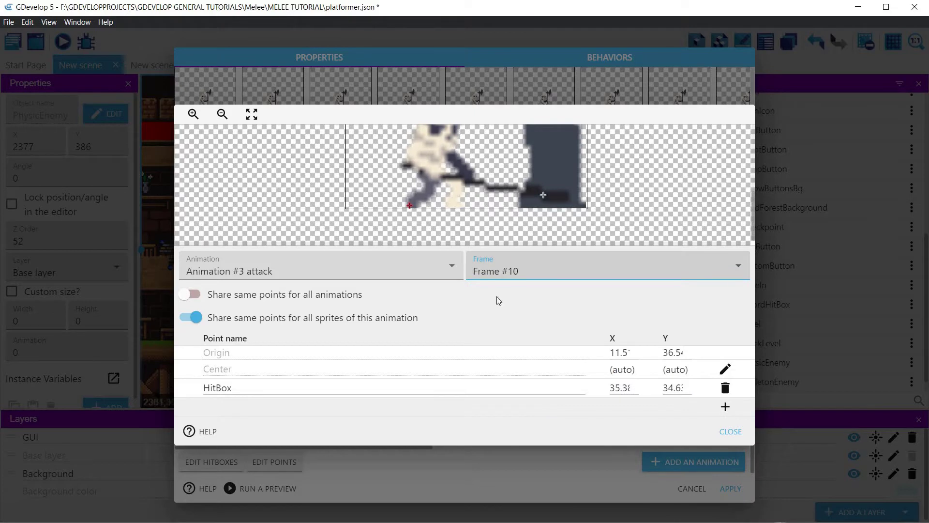
click(499, 271)
click(513, 437)
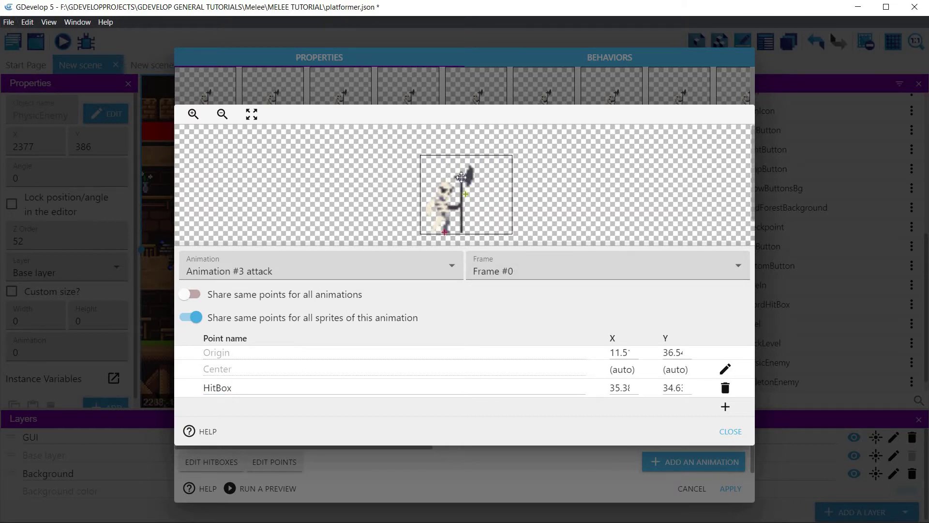
- Move HitBox back onto the raised axe in attack frames #0 and #1, ending at about X 21.8, Y 9.9
click(461, 178)
click(539, 271)
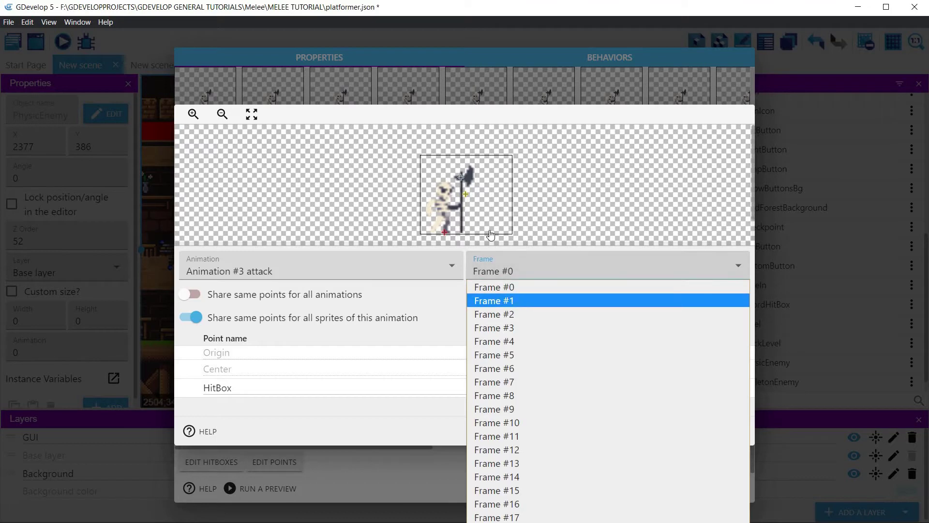
key(Return)
click(466, 176)
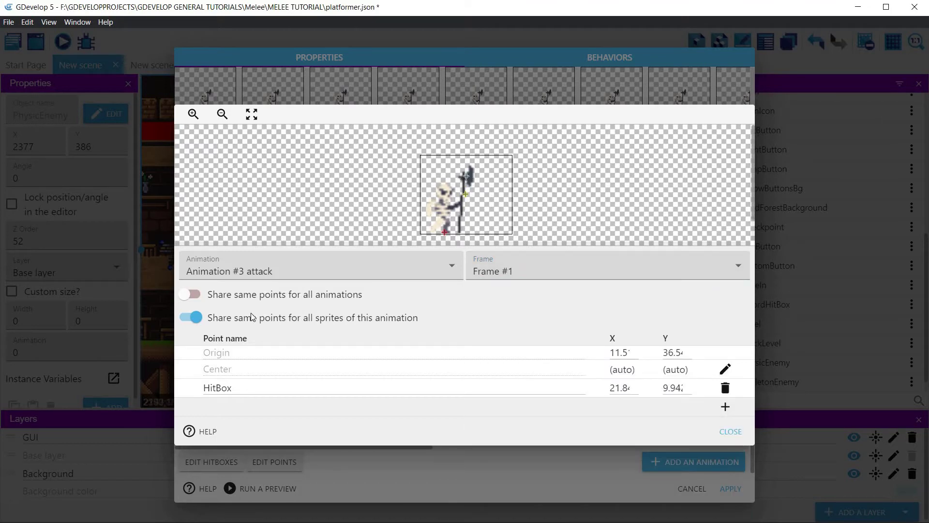
- Stop sharing points across all sprites of the attack animation and check HitBox in frames #2 and #3
click(193, 318)
click(521, 273)
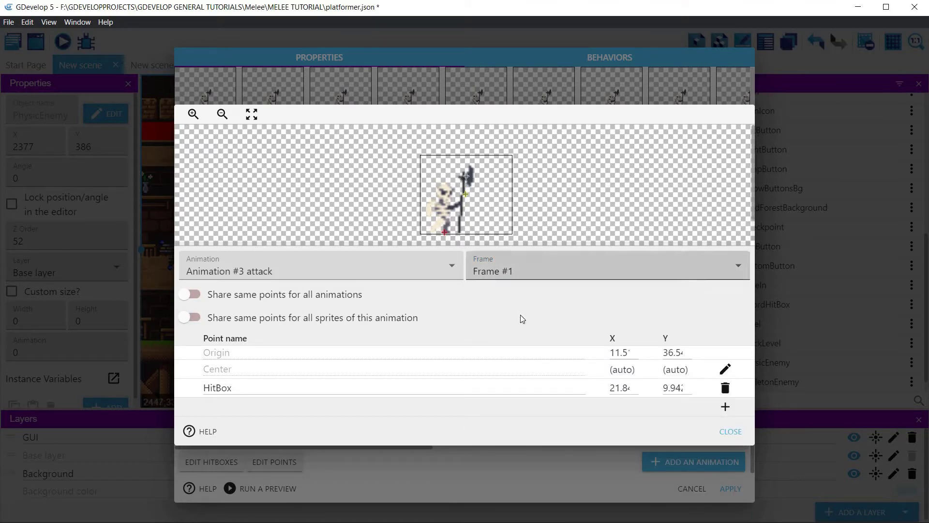
click(519, 312)
click(521, 272)
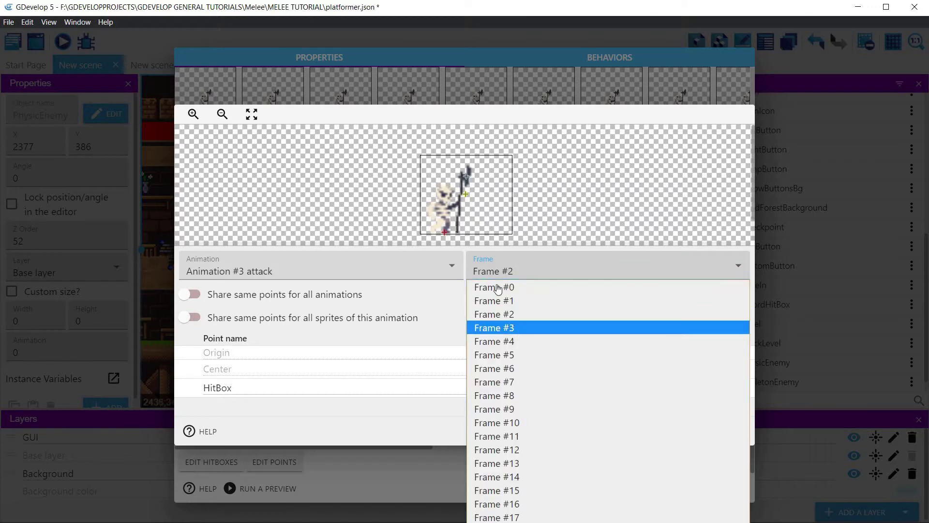
click(523, 327)
- Move HitBox onto the axe head raised behind the skeleton in attack frames #4, #5 and #6
click(542, 271)
click(534, 342)
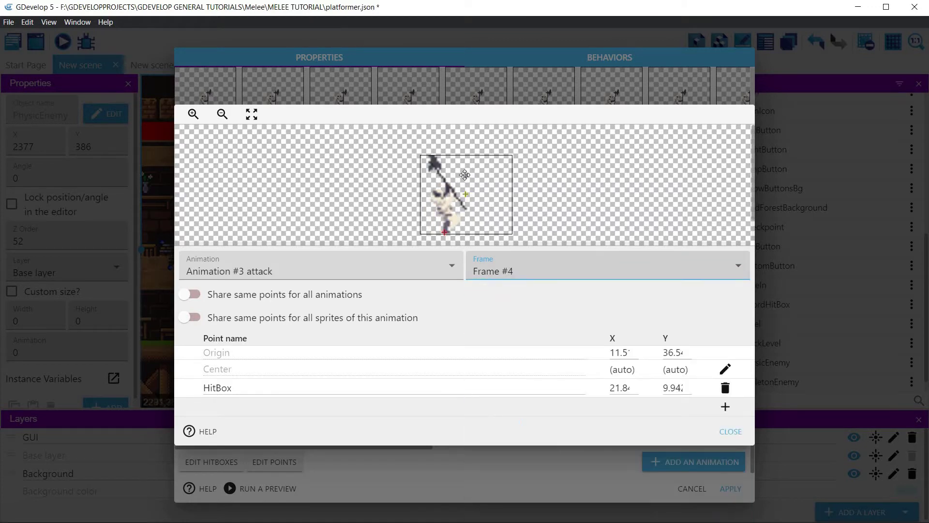
click(521, 272)
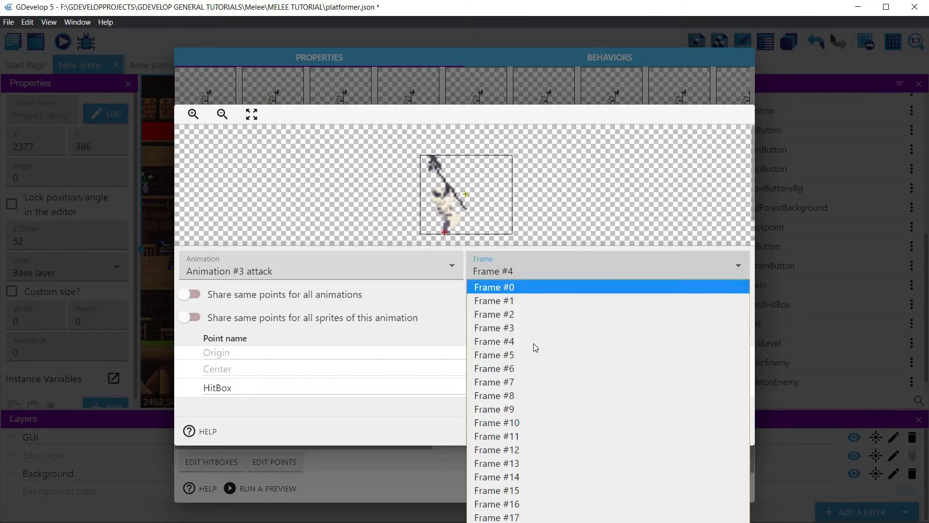
click(535, 354)
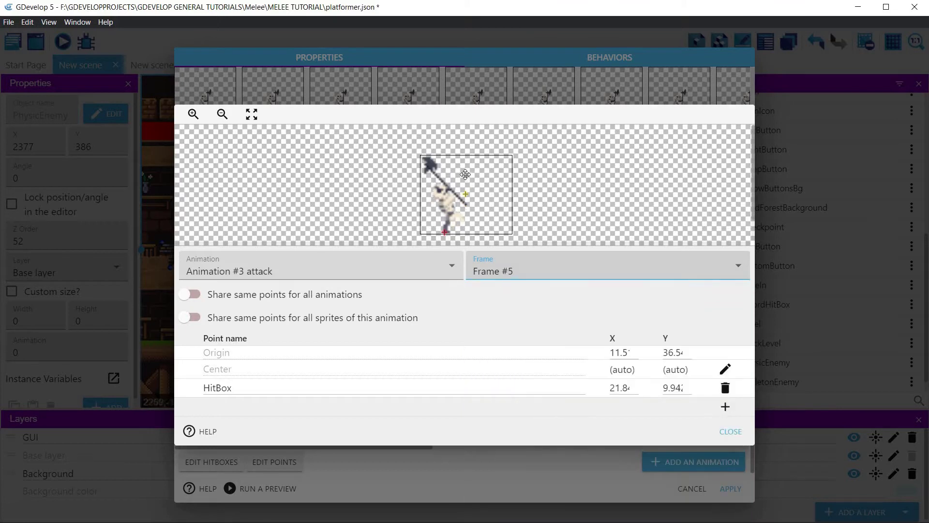
click(508, 272)
click(535, 369)
drag(463, 175, 427, 171)
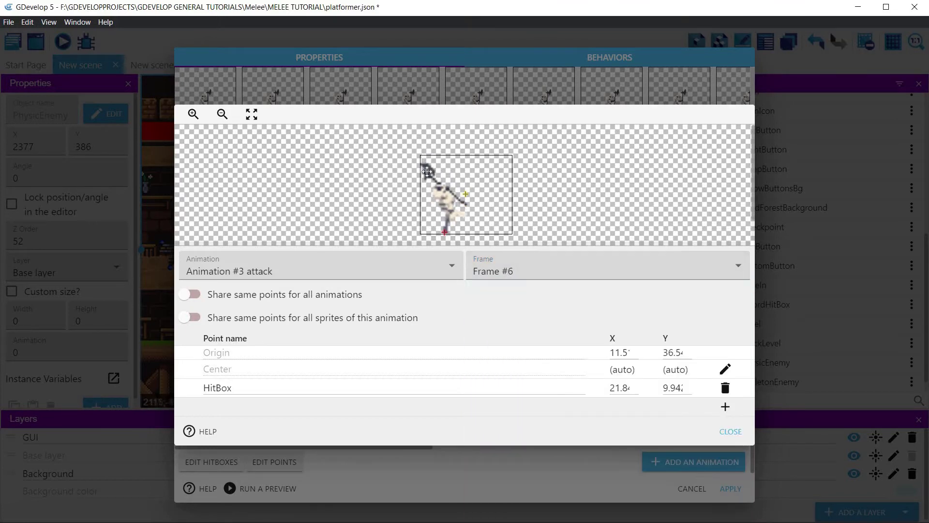
- Move HitBox onto the lowered axe head in attack frames #7, #8 and #9, at about X 36.7, Y 35.3 in frame #7
click(527, 272)
click(529, 382)
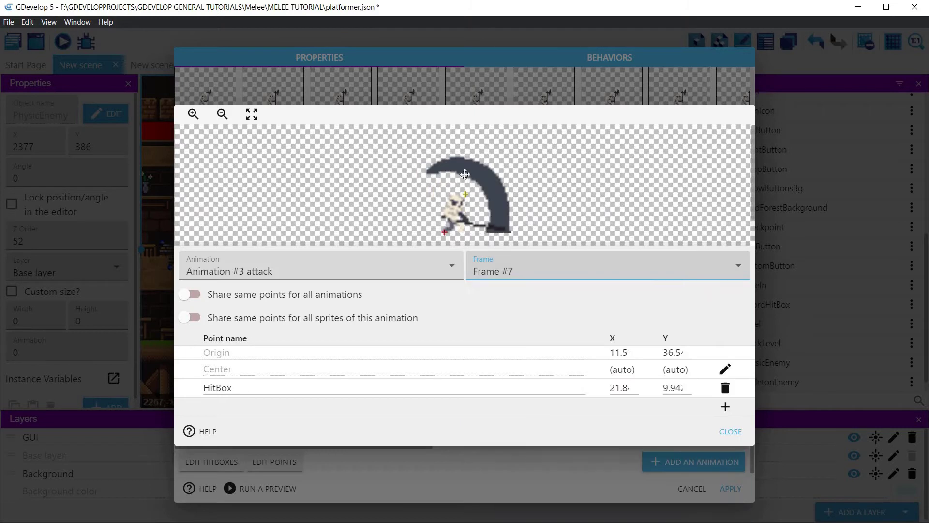
drag(498, 229, 498, 229)
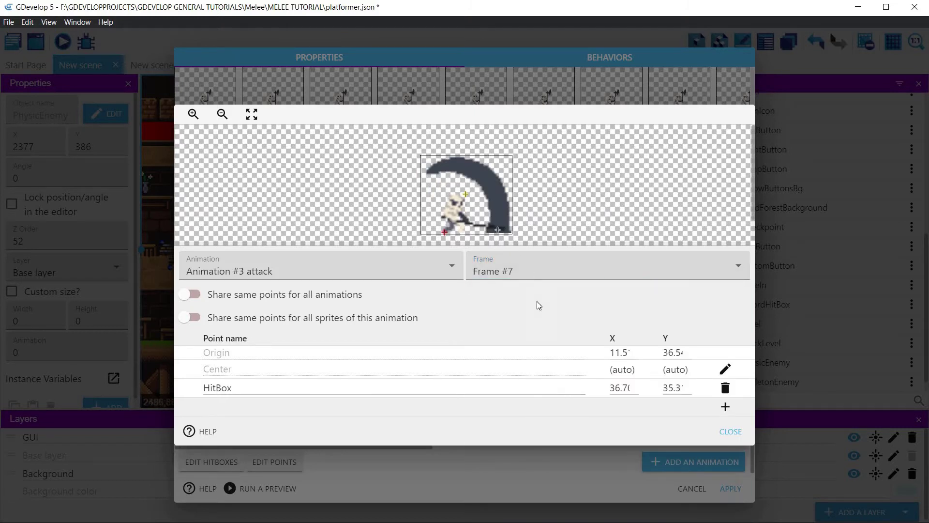
click(532, 272)
click(536, 395)
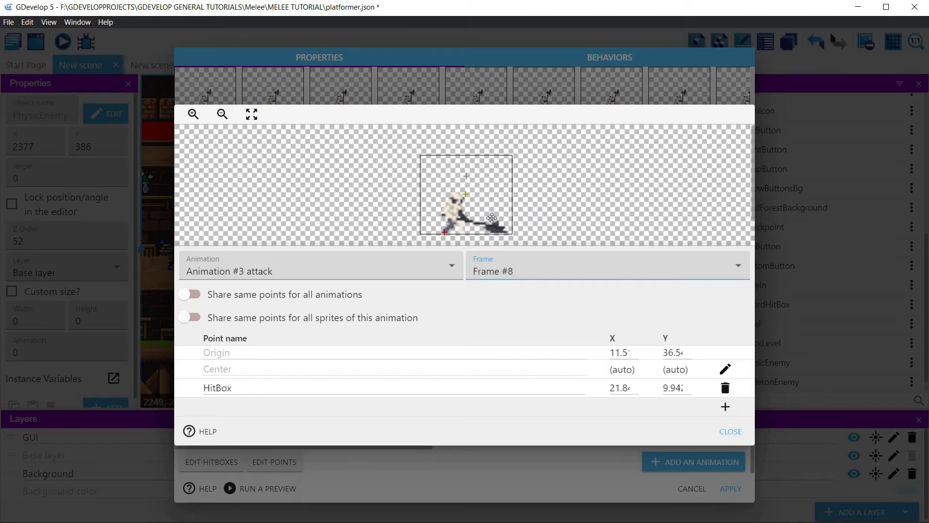
click(521, 275)
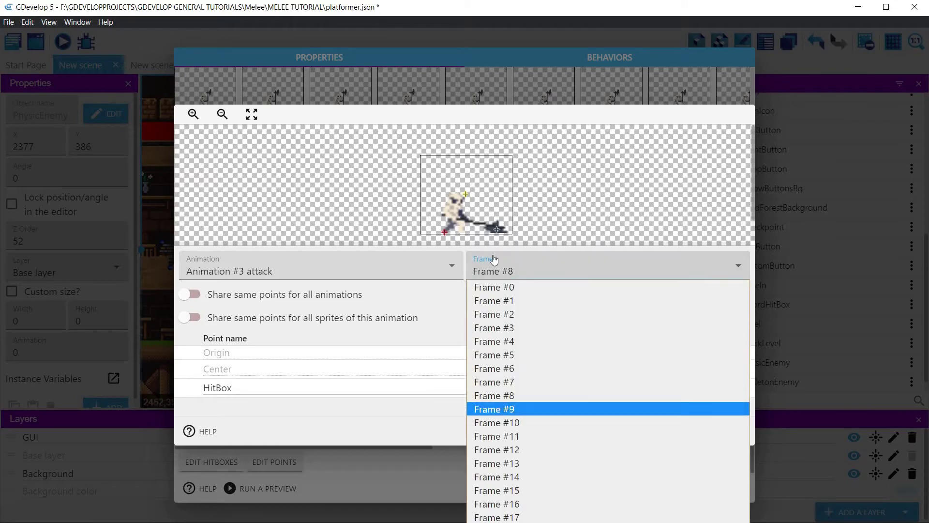
click(527, 407)
drag(486, 224, 494, 229)
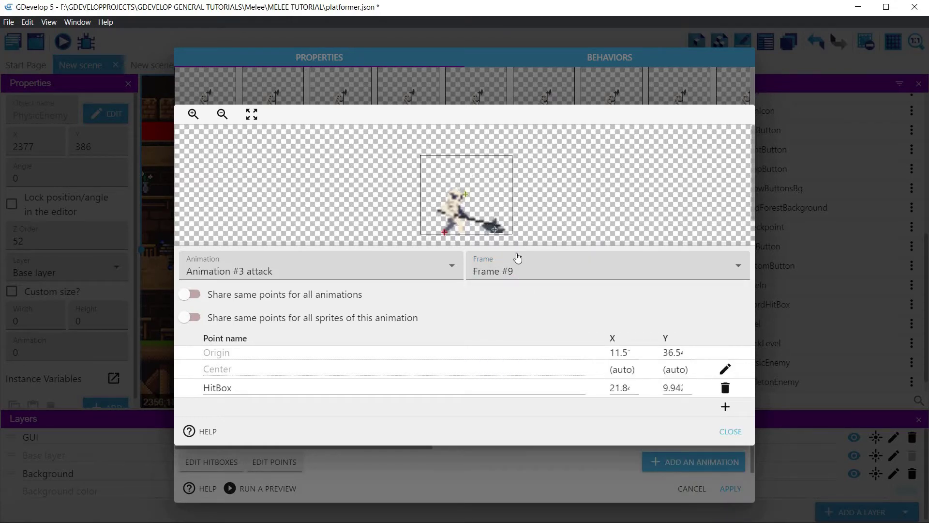
- Move HitBox onto the axe head low in front of the skeleton in attack frames #10, #11 and #12
click(525, 271)
click(532, 423)
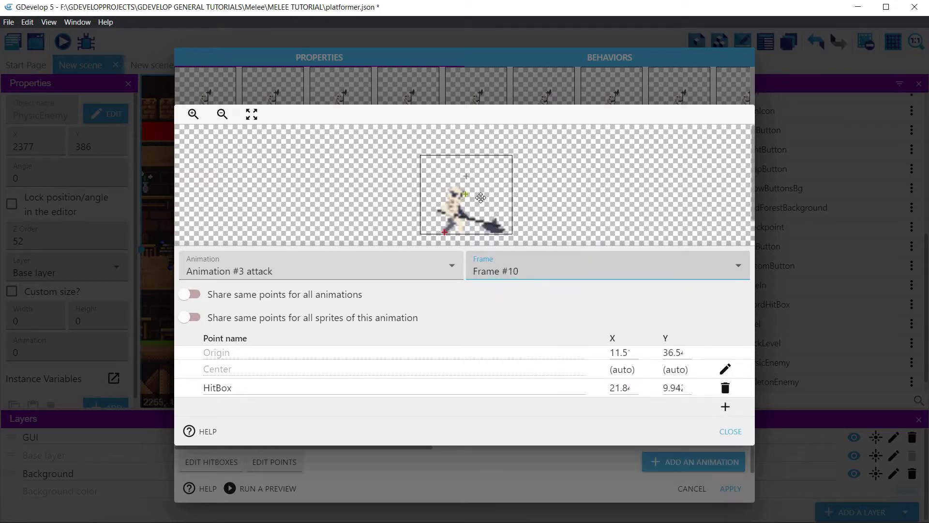
click(521, 276)
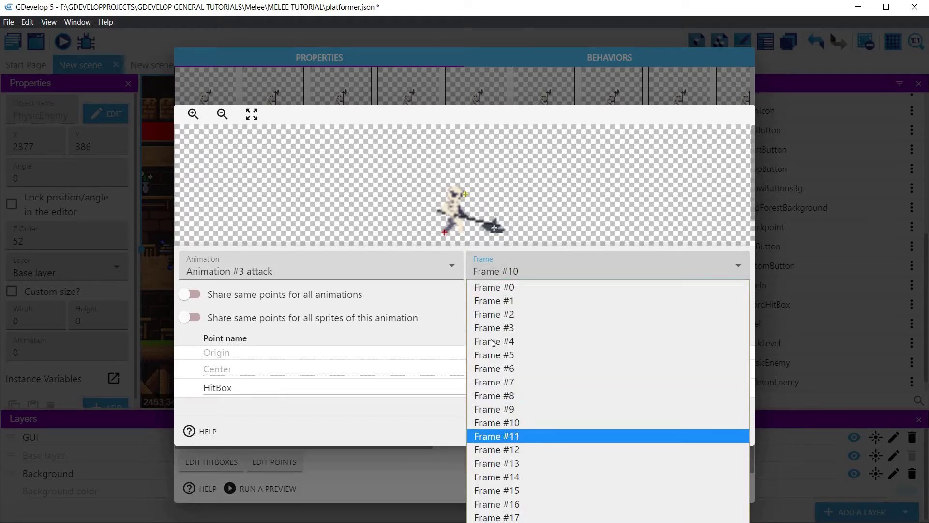
click(529, 435)
drag(496, 211, 498, 228)
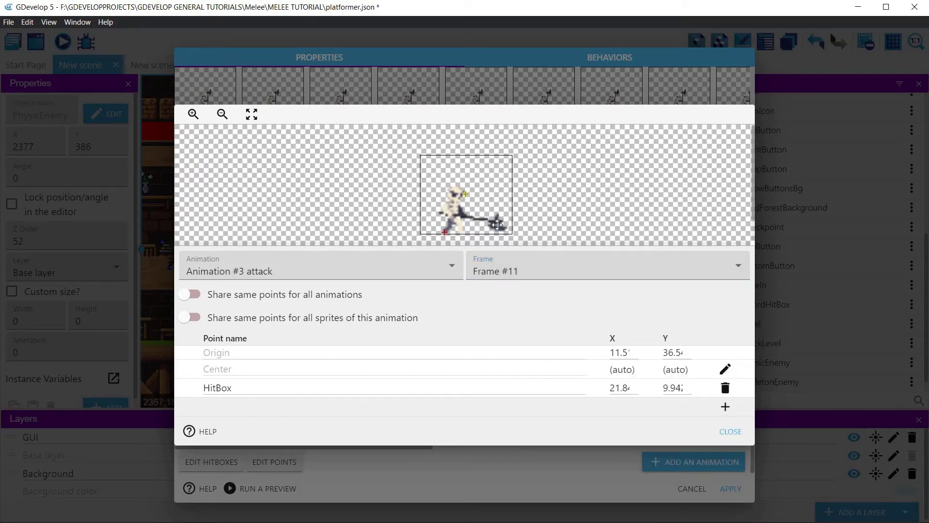
click(502, 277)
click(514, 449)
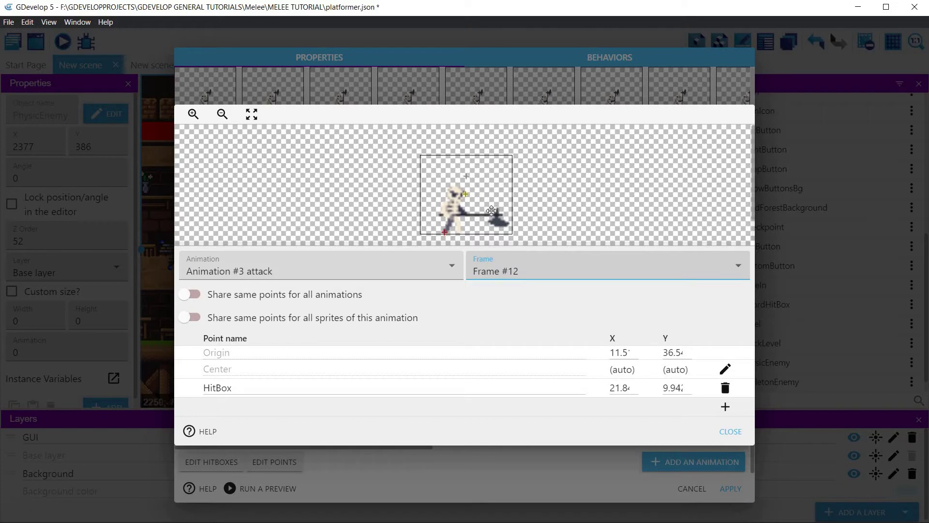
- Move HitBox onto the rising axe head in attack frames #13 and #14, at about X 35, Y 22 in frame #13
click(524, 269)
click(532, 463)
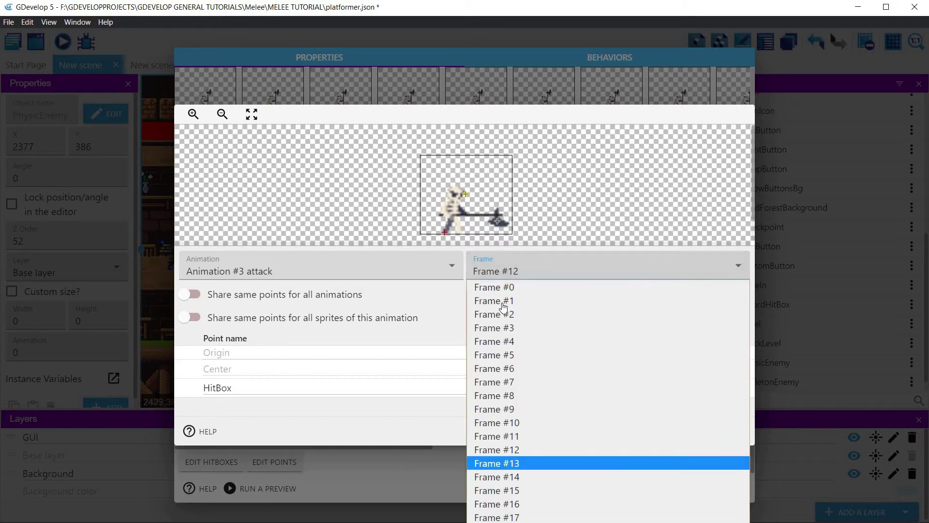
drag(466, 177, 490, 200)
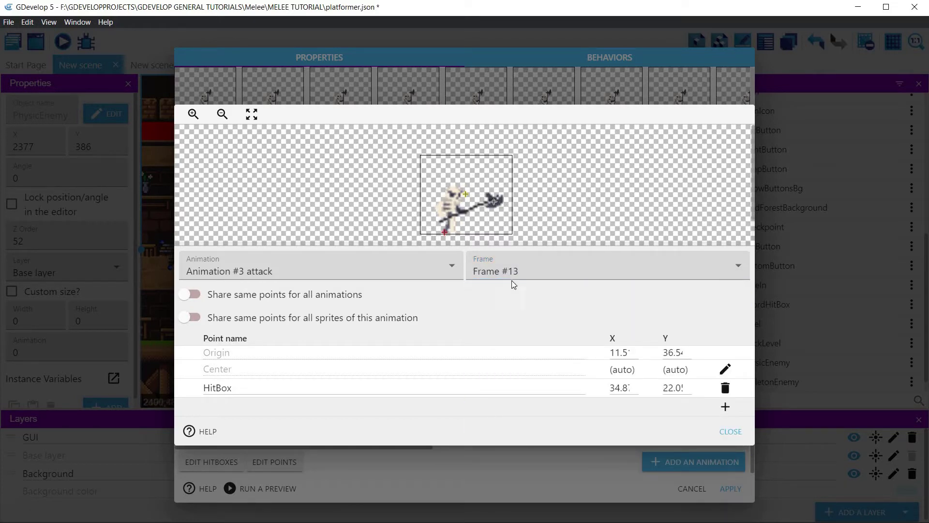
click(512, 276)
click(525, 479)
drag(466, 176, 479, 180)
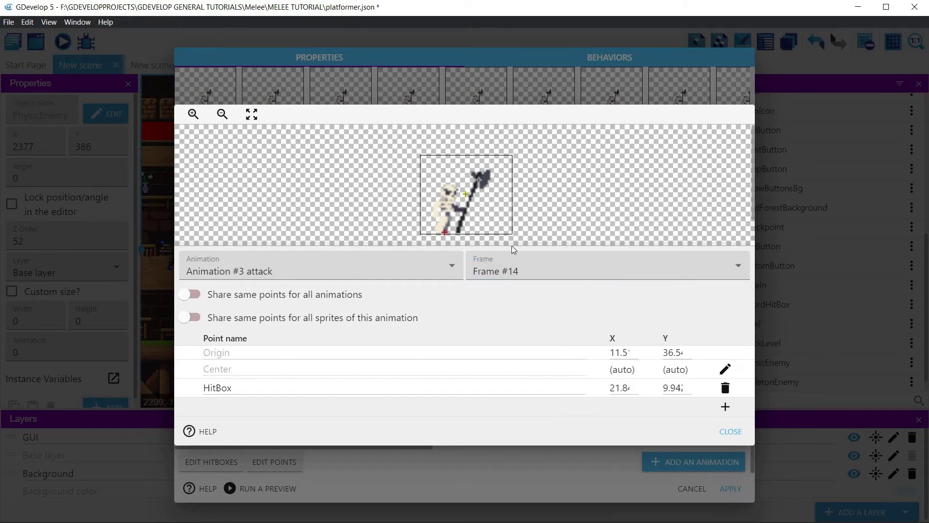
- Check HitBox in attack frames #15, #16 and #17, and apply the changes to the skeleton object
click(514, 273)
click(521, 490)
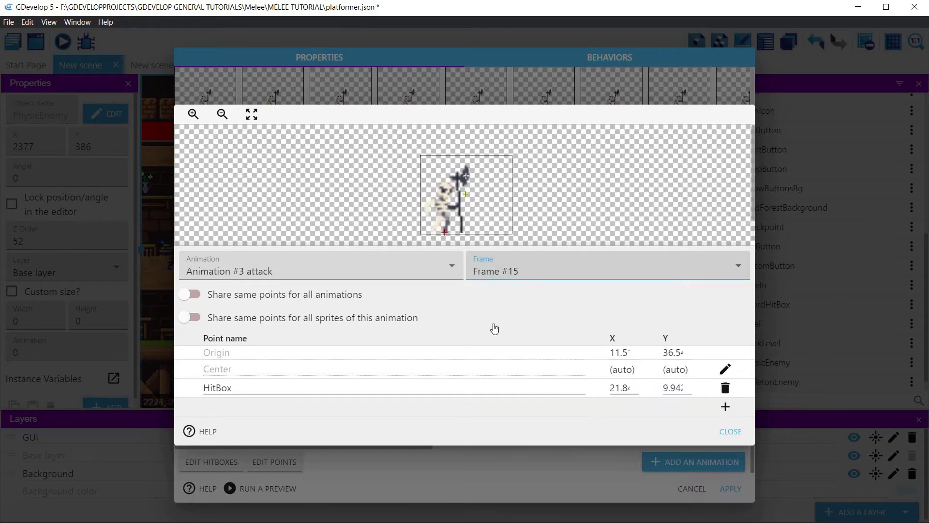
click(503, 271)
click(525, 506)
click(517, 272)
click(533, 516)
click(731, 432)
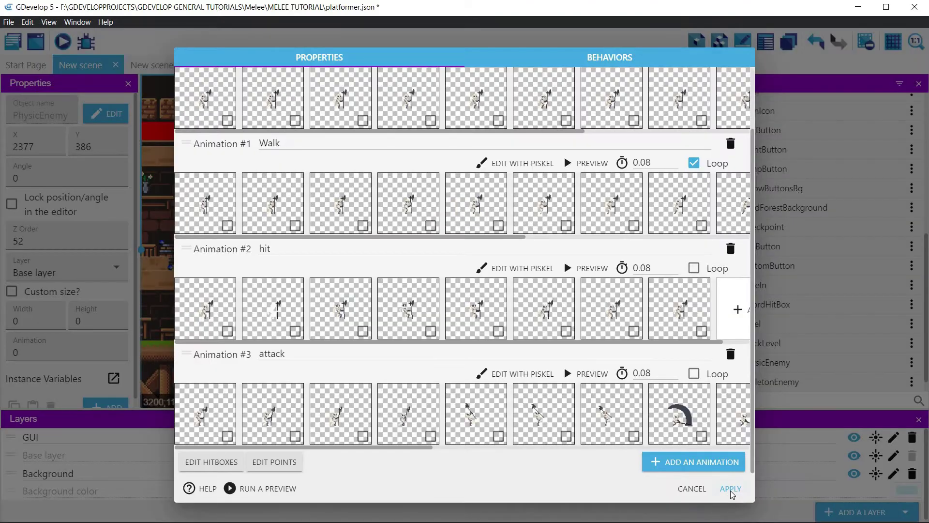
click(731, 489)
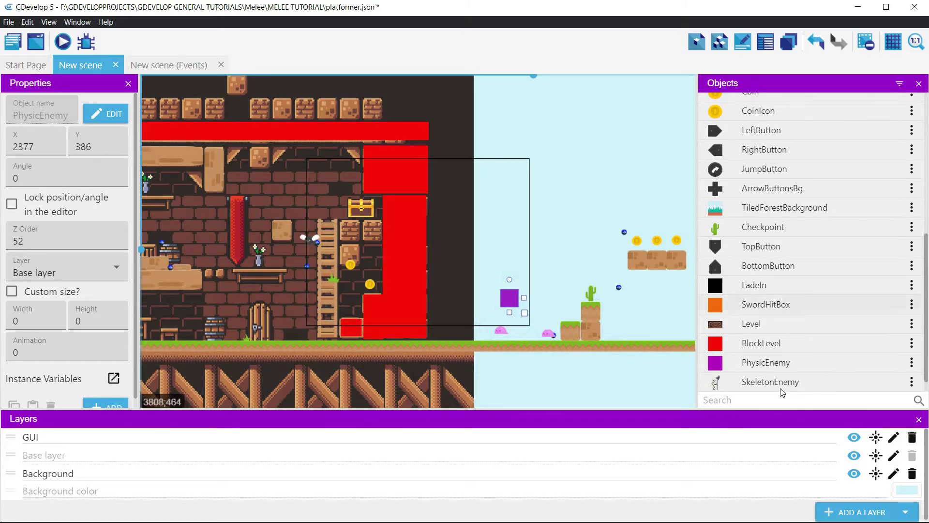
- Place a SkeletonEnemy over the purple PhysicEnemy square at X 2438, Y 452 and enlarge it to 189 × 221
drag(699, 361, 503, 275)
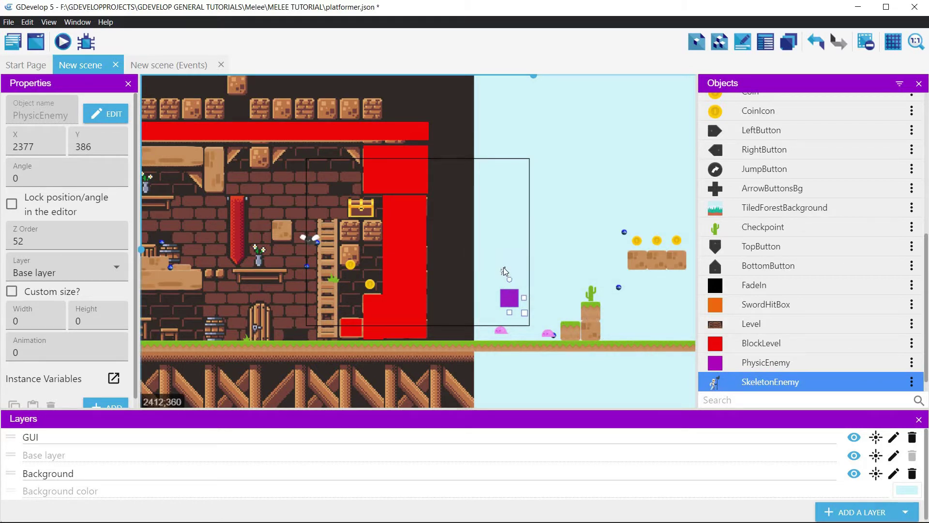
click(503, 271)
drag(511, 281, 557, 336)
drag(513, 266, 528, 298)
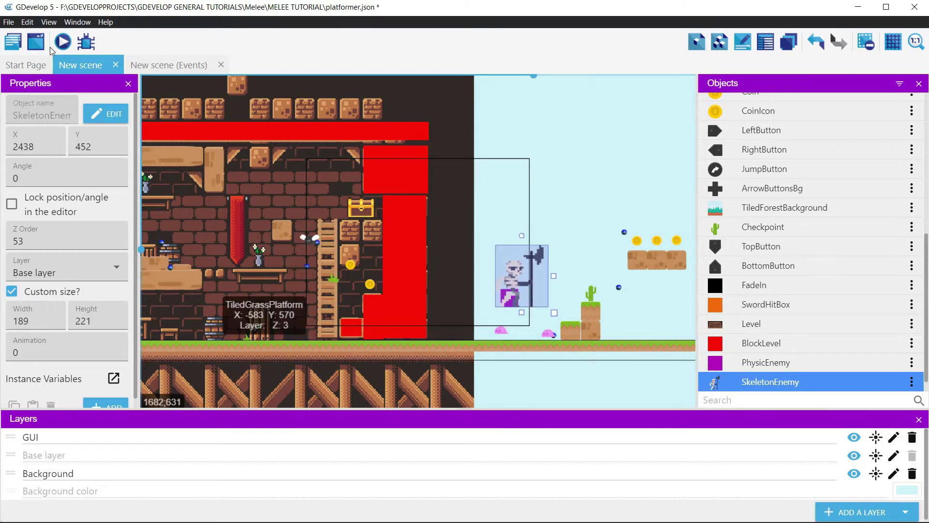
- Open the project's resources and find the Skeleton-Attack images
click(13, 47)
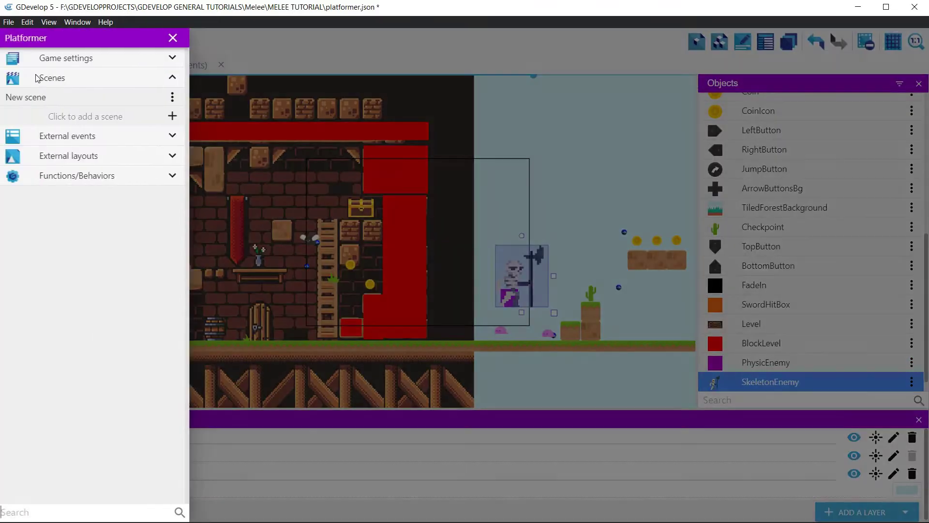
click(87, 63)
click(91, 137)
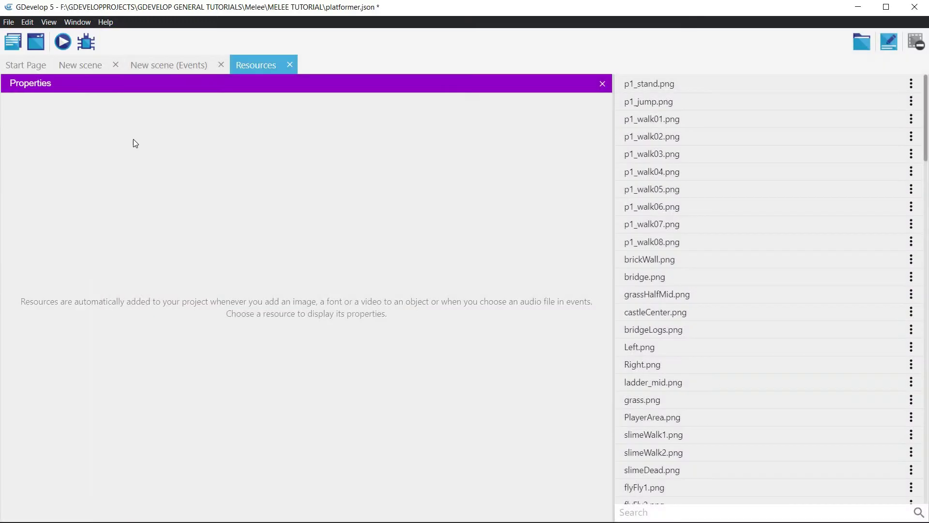
scroll(842, 320, down, 15)
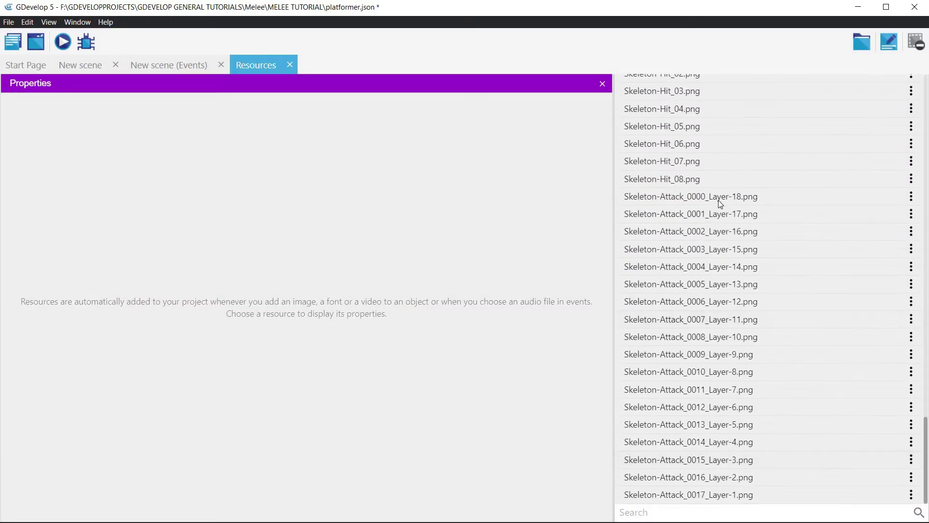
- Preview the Skeleton-Attack images one after another through Skeleton-Attack_0017_Layer-1.png and close the resources
click(718, 197)
click(719, 216)
click(721, 233)
click(721, 250)
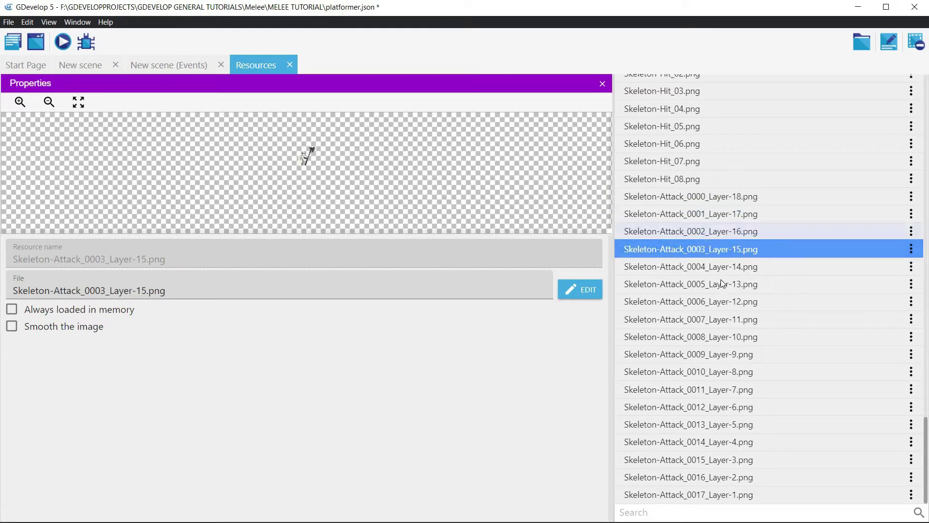
click(721, 267)
click(721, 284)
click(721, 317)
click(719, 337)
click(718, 356)
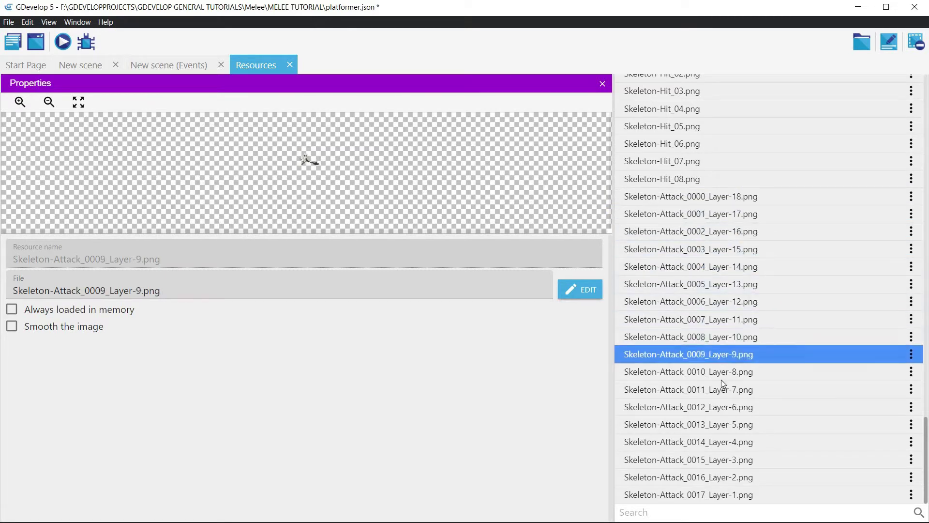
click(723, 382)
click(724, 373)
click(723, 390)
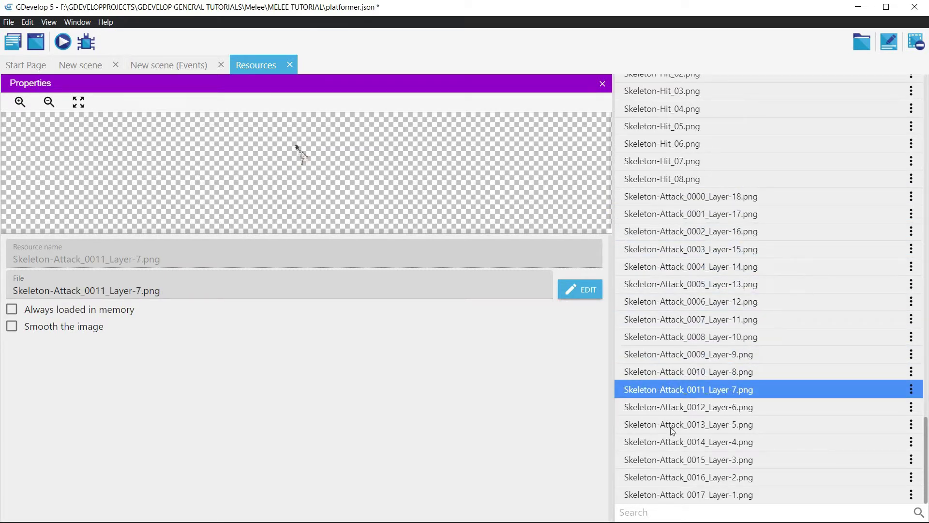
key(Down)
key(Down)
key(Down)
key(Down)
key(Down)
key(Down)
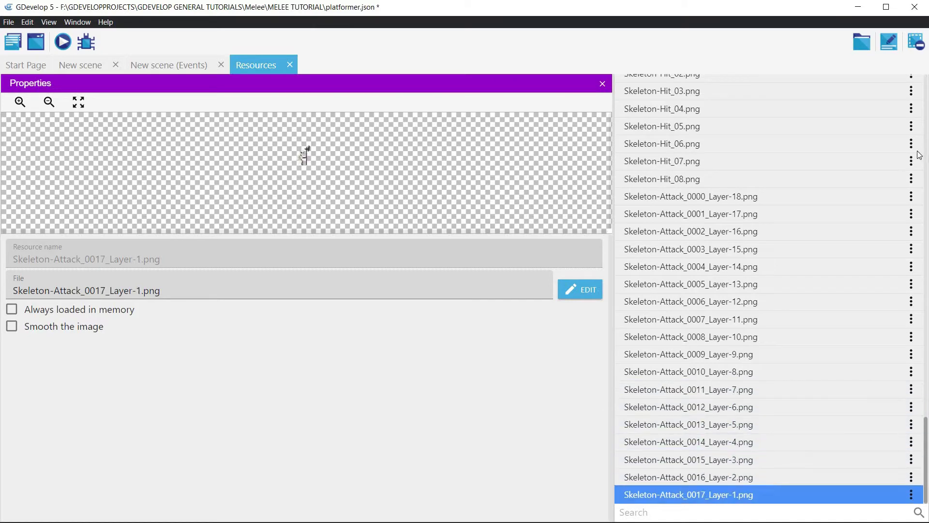
click(290, 64)
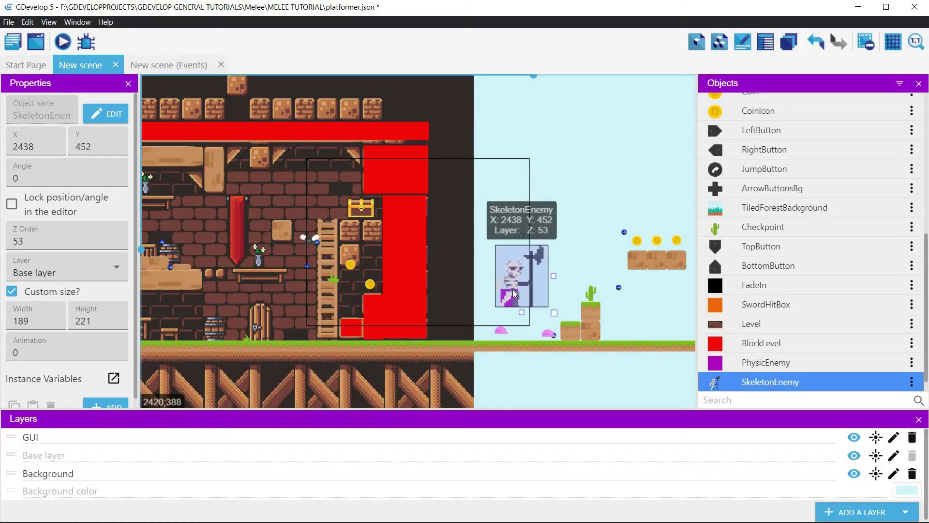
- Move SkeletonEnemy into the brick room at X 1613, Y 414 and bring the PhysicEnemy square to it
drag(513, 289, 254, 268)
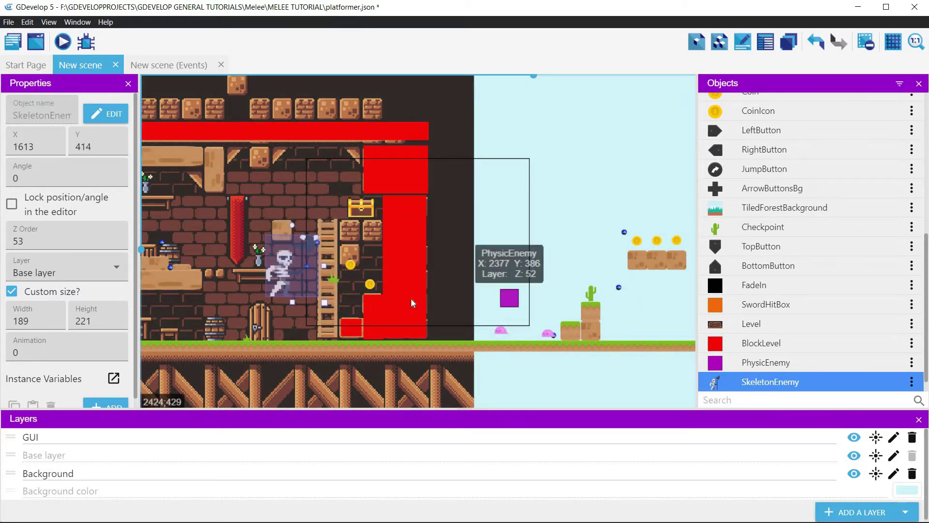
drag(510, 300, 277, 292)
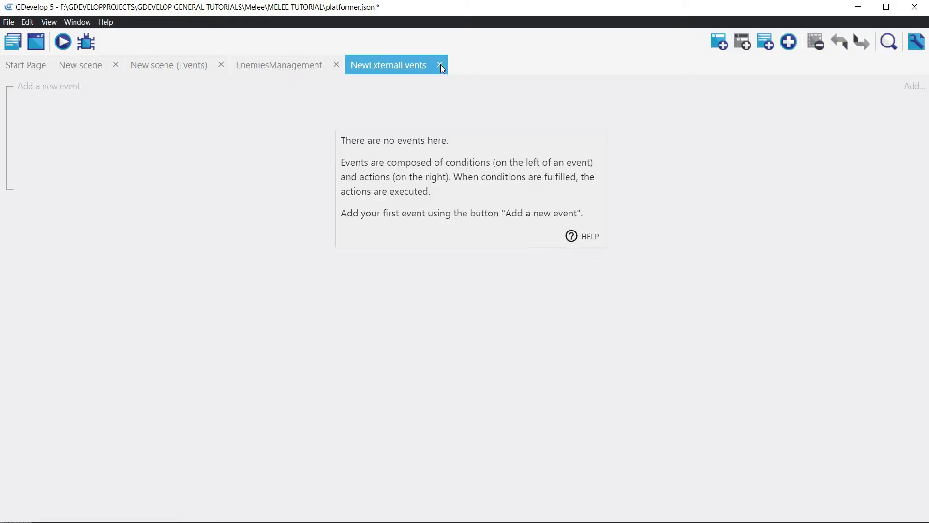
- Close the empty NewExternalEvents sheet and open the project manager
click(440, 65)
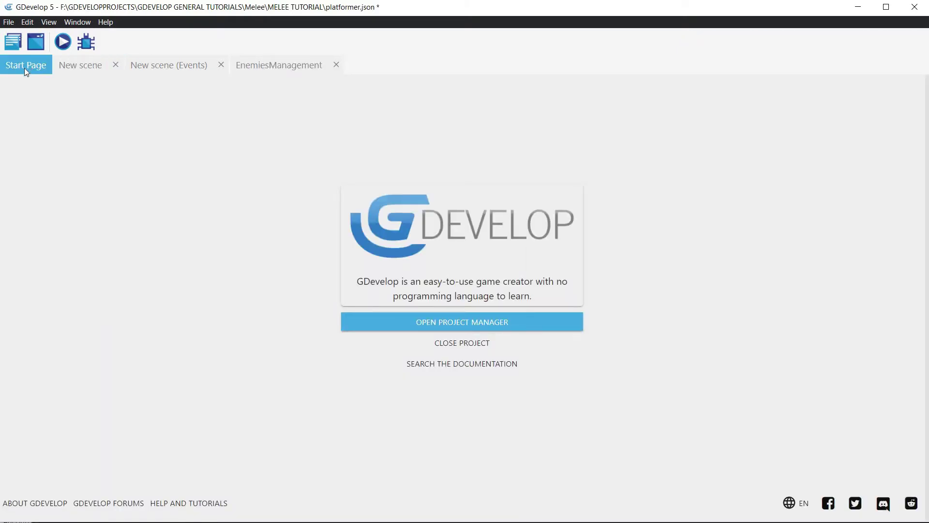
click(13, 42)
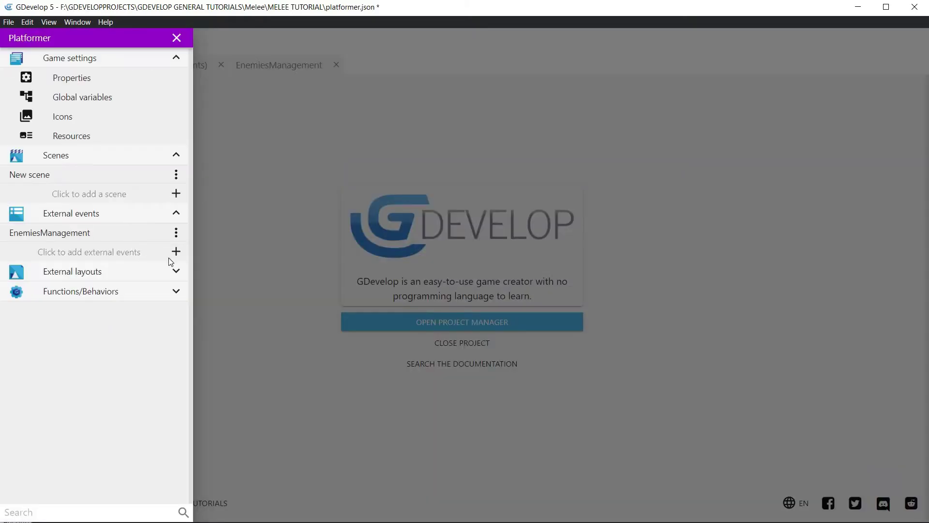
- Add a new external events sheet to the project and name it AnimatedEnemiesManagement
click(176, 252)
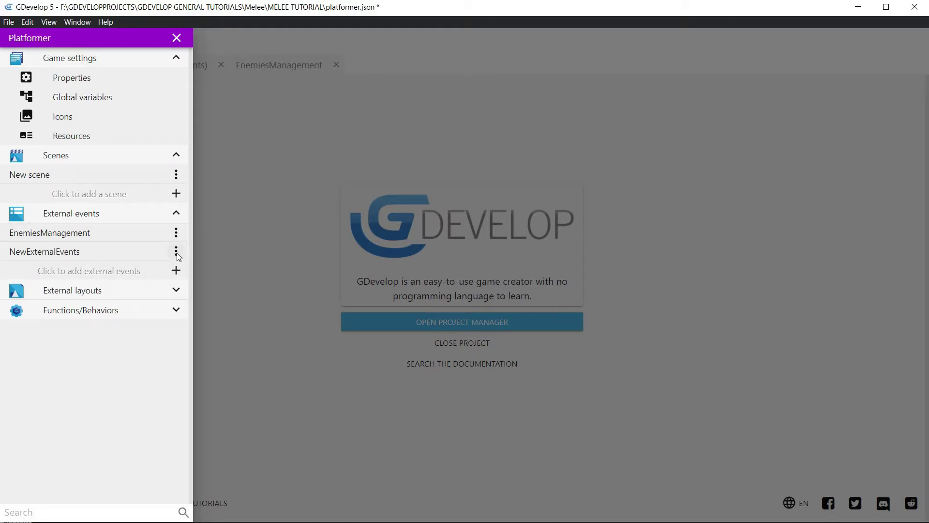
click(177, 253)
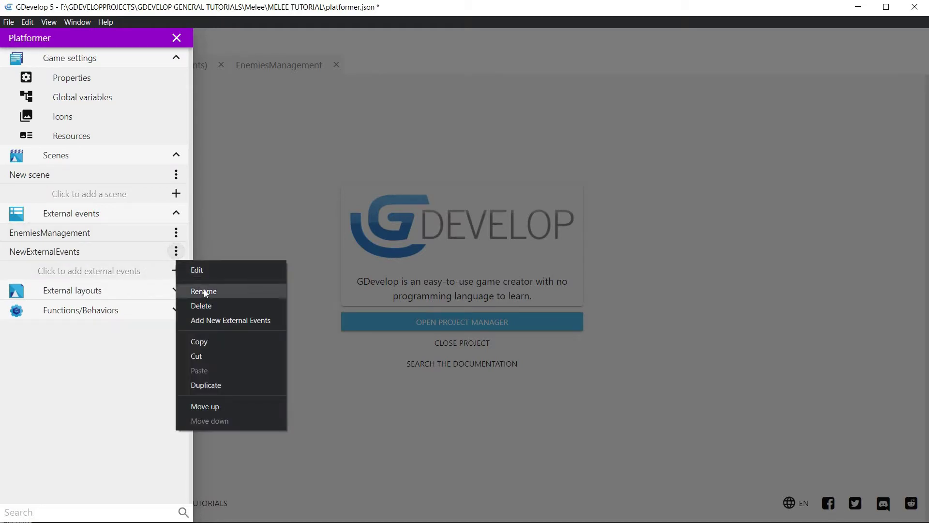
click(204, 290)
key(ctrl+a)
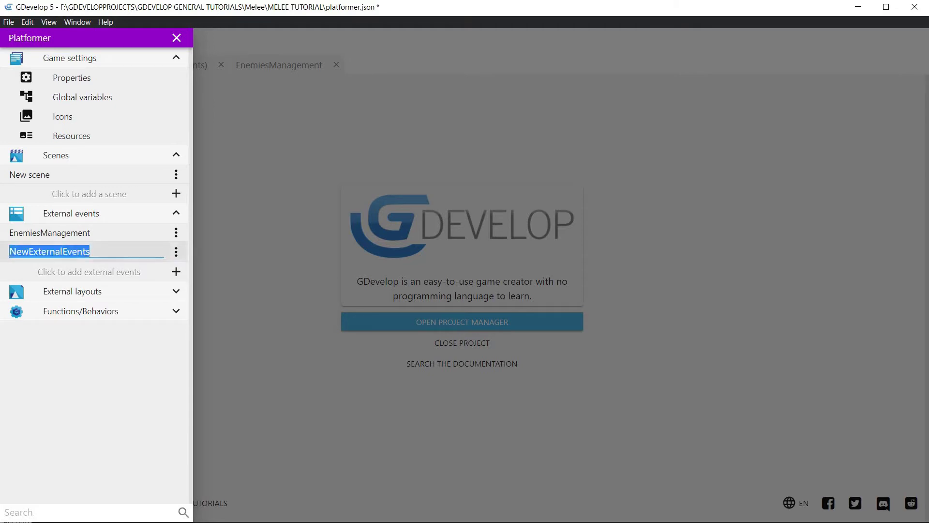
text(AnimatedEnemies)
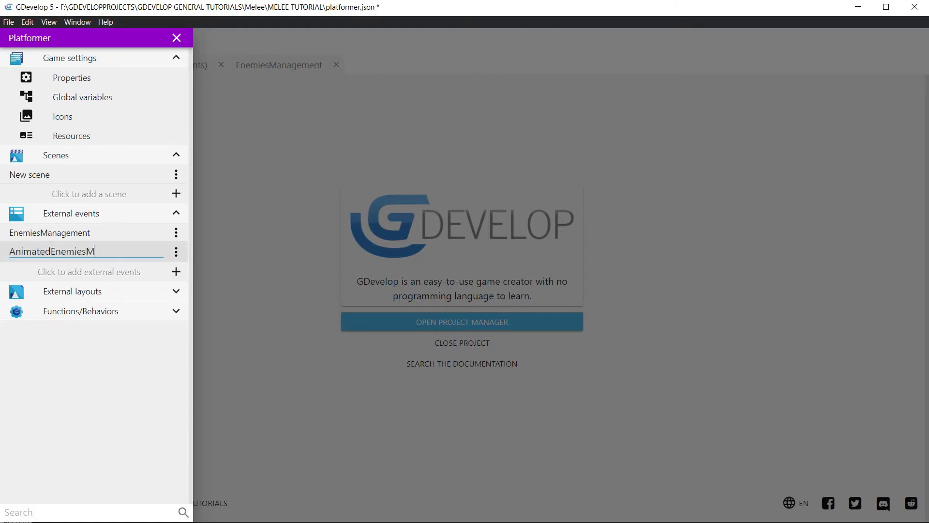
text(Management)
key(Return)
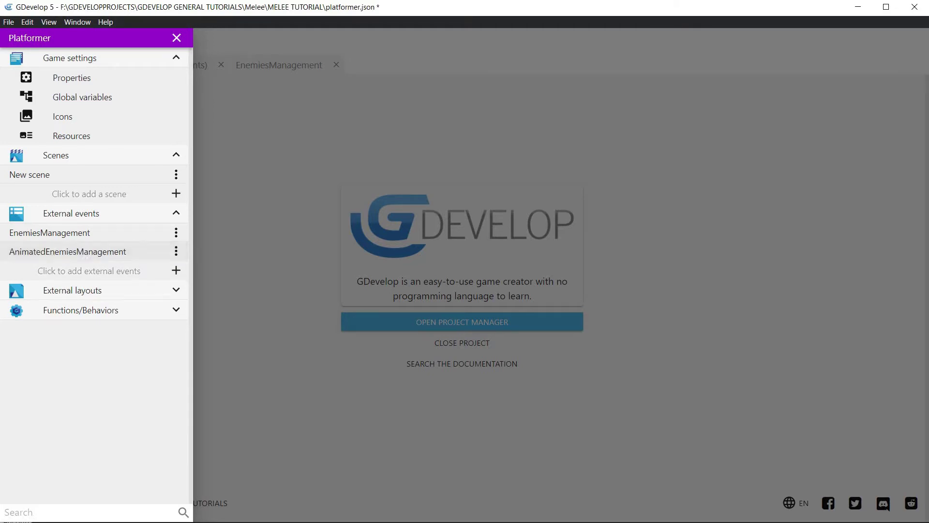
- Open the AnimatedEnemiesManagement external events and associate them with New scene
click(44, 257)
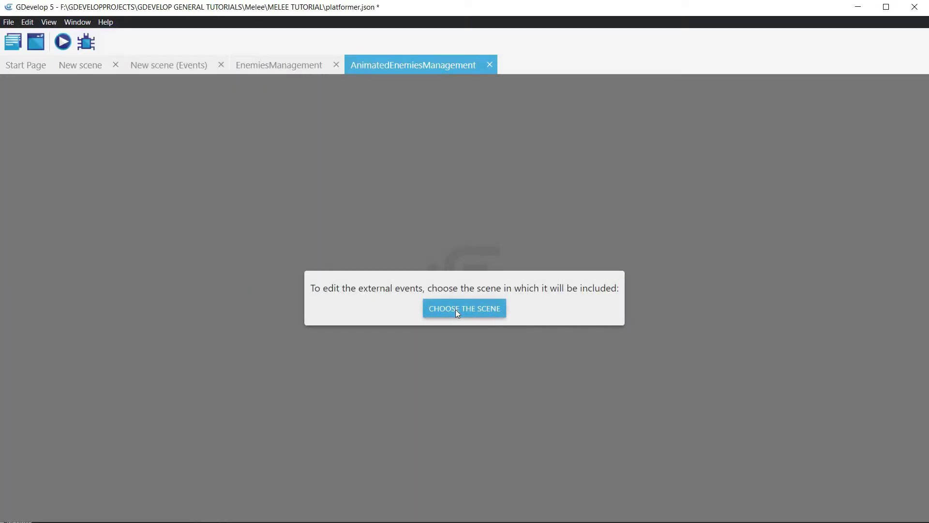
click(455, 309)
click(294, 286)
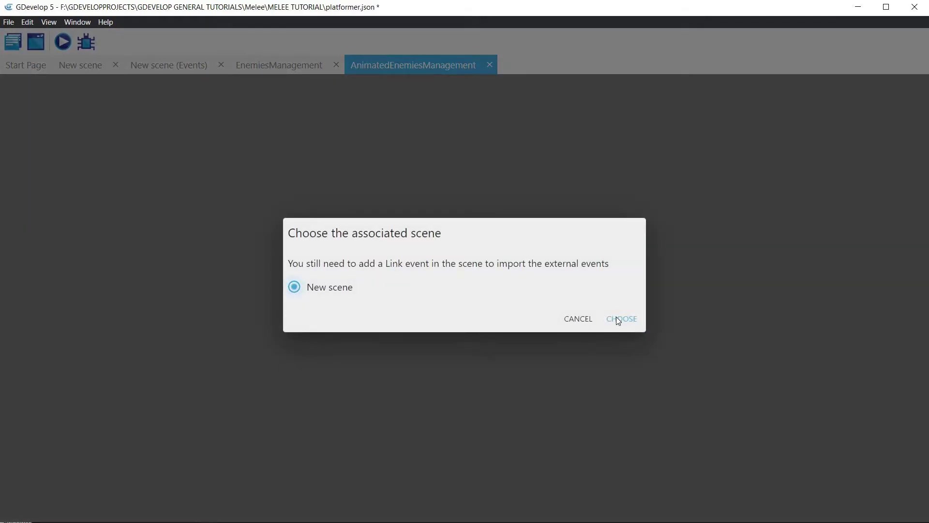
click(618, 319)
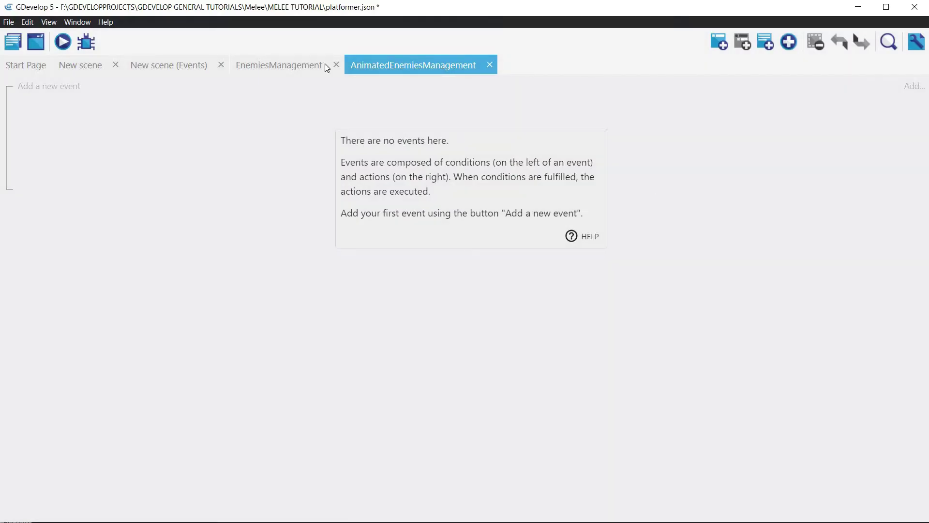
- Select all events in the EnemiesManagement sheet, from the scene-beginning event to the dead-enemy fade-out event, and copy them
click(271, 66)
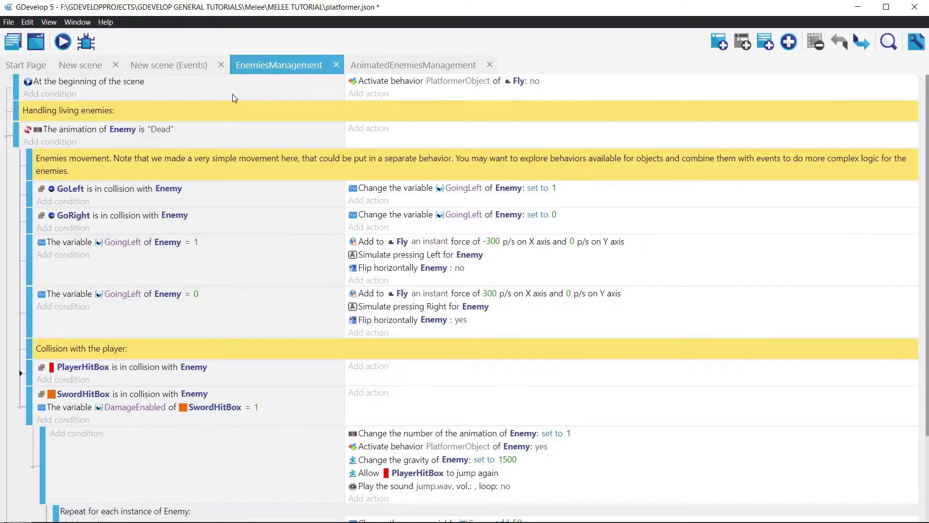
click(228, 115)
scroll(462, 89, down, 3)
scroll(464, 90, up, 3)
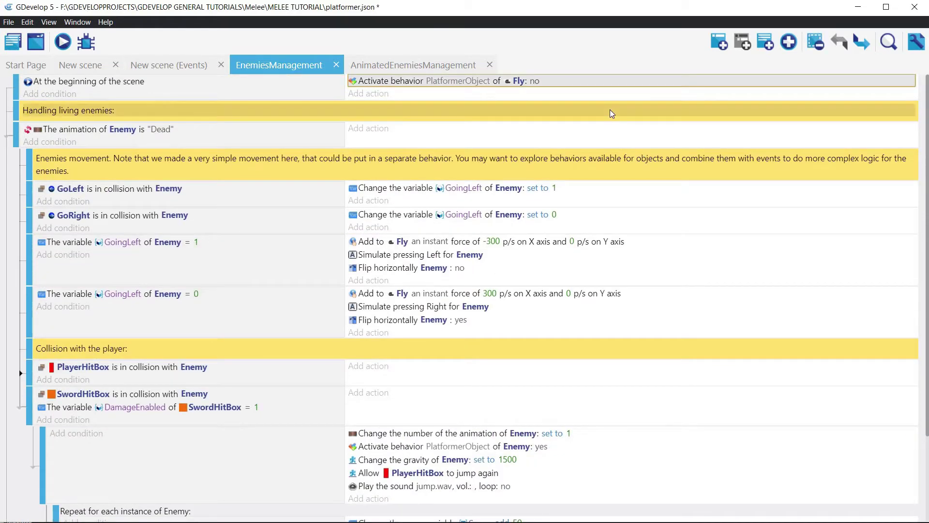
scroll(609, 114, down, 4)
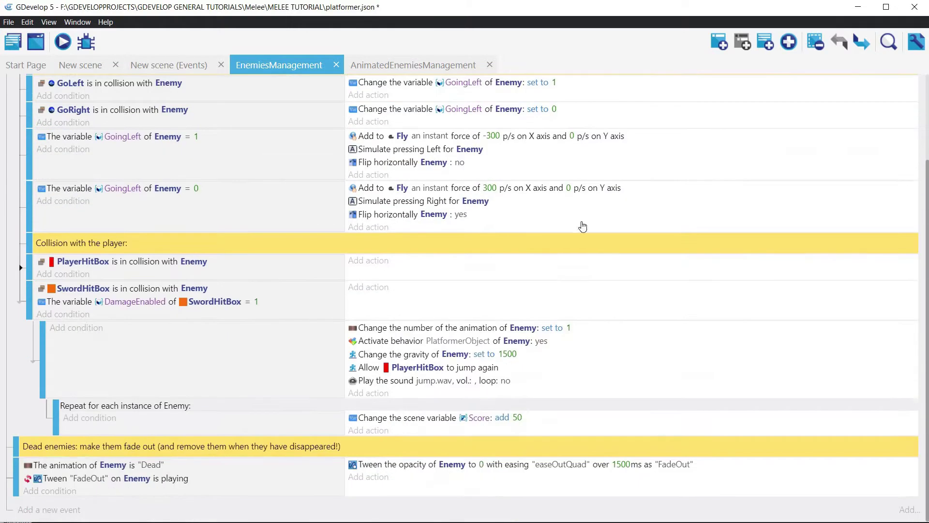
click(303, 485)
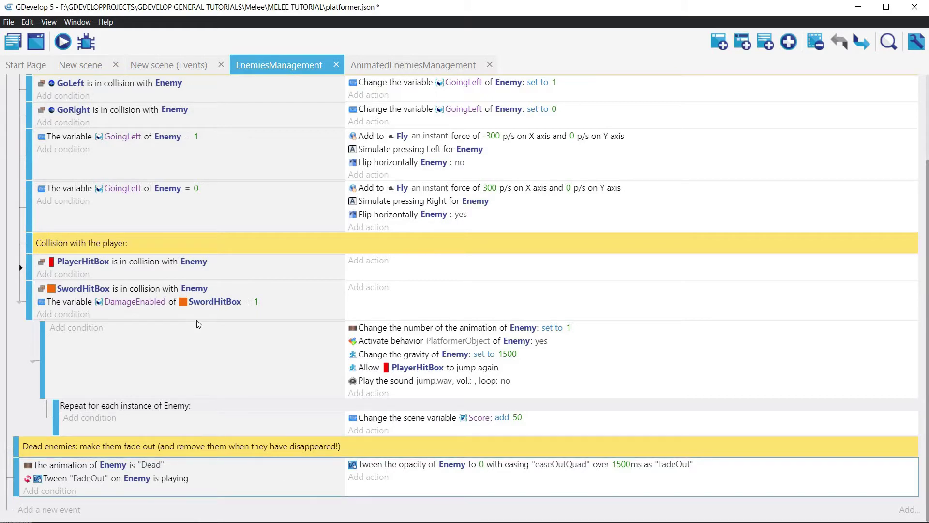
click(27, 22)
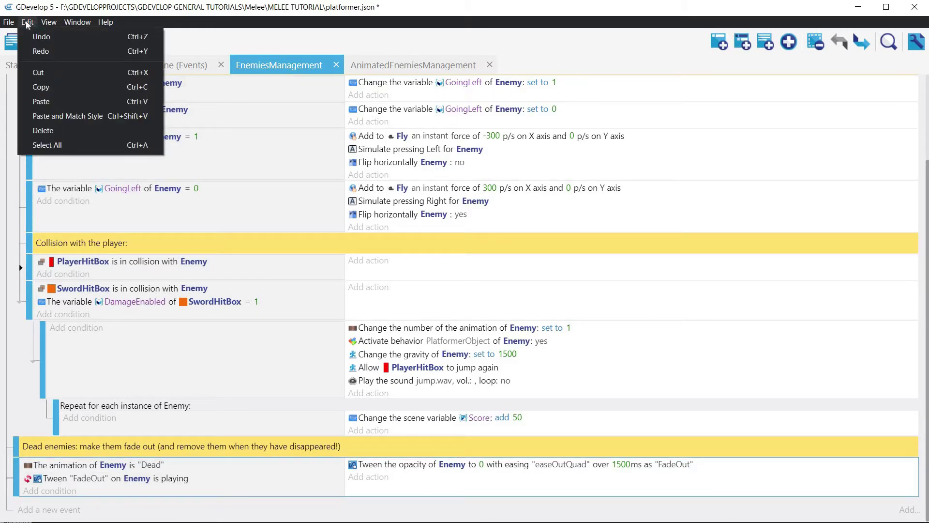
click(49, 146)
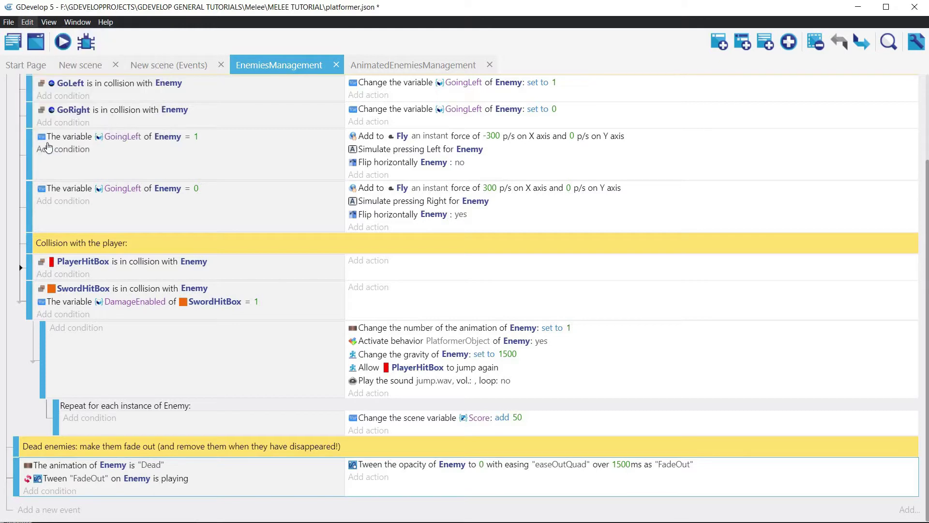
right_click(332, 489)
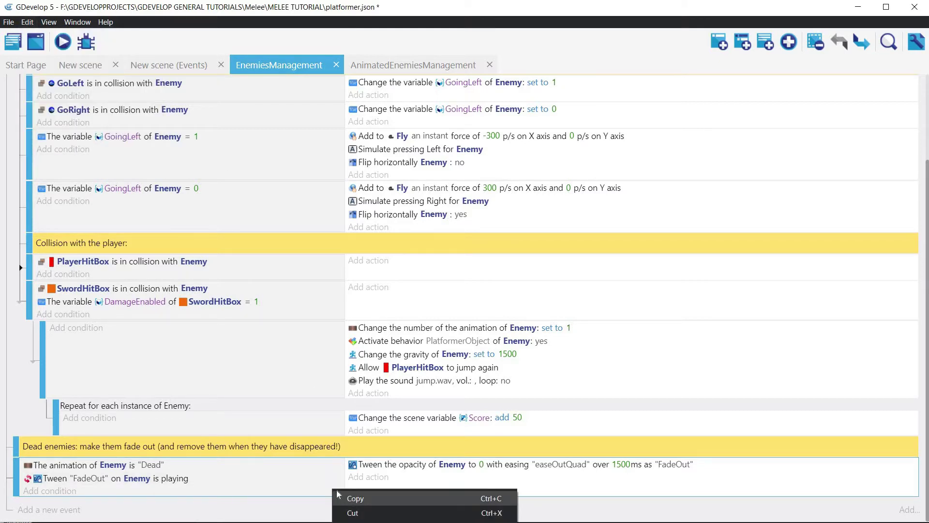
click(353, 498)
- Add an empty event to AnimatedEnemiesManagement and paste the copied enemy events there
click(409, 65)
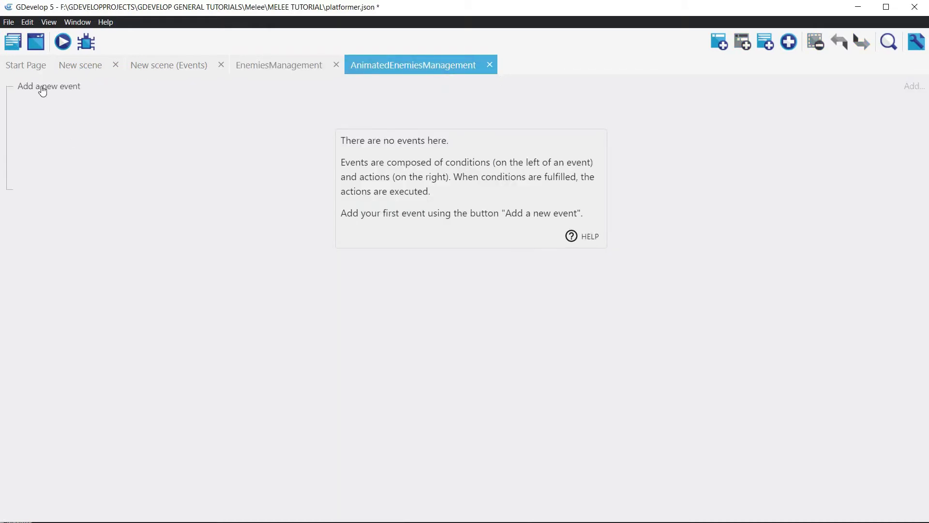
click(63, 87)
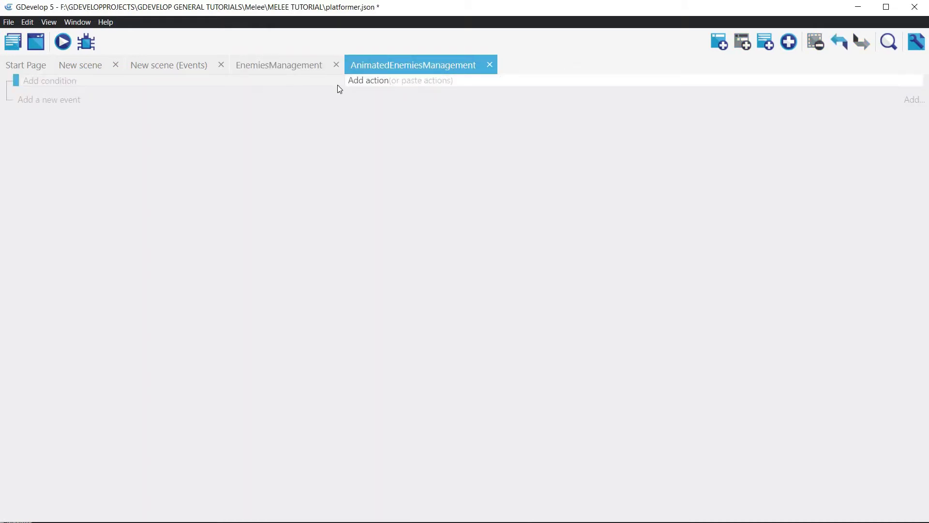
right_click(305, 84)
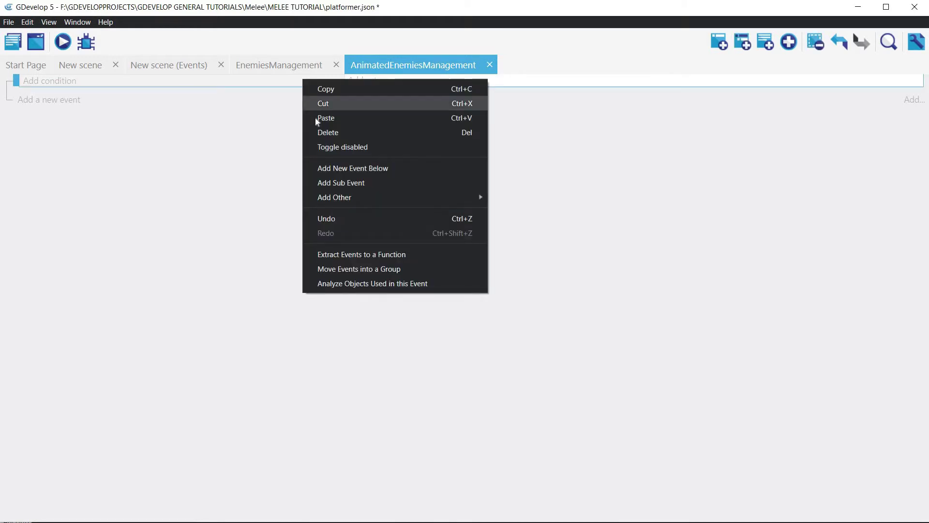
click(327, 121)
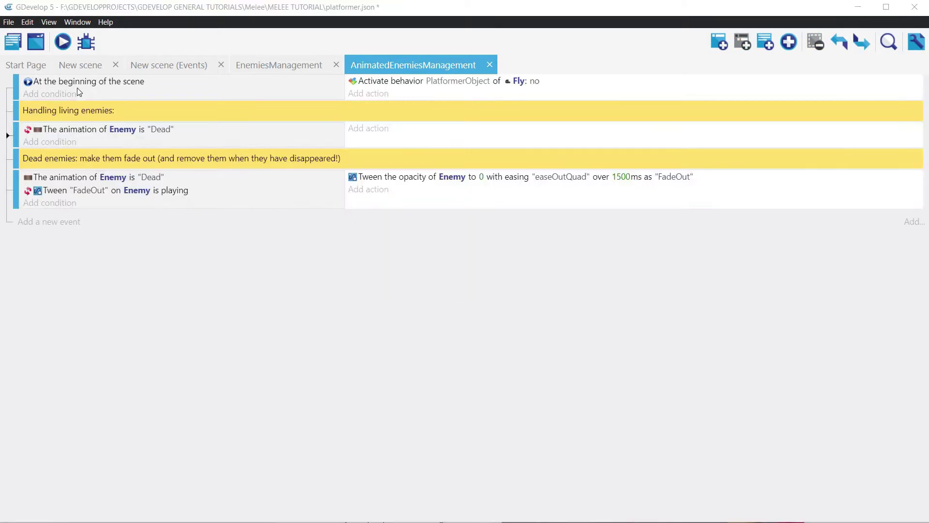
- Add a new object group in New scene and name it AnimatedEnemy
click(77, 64)
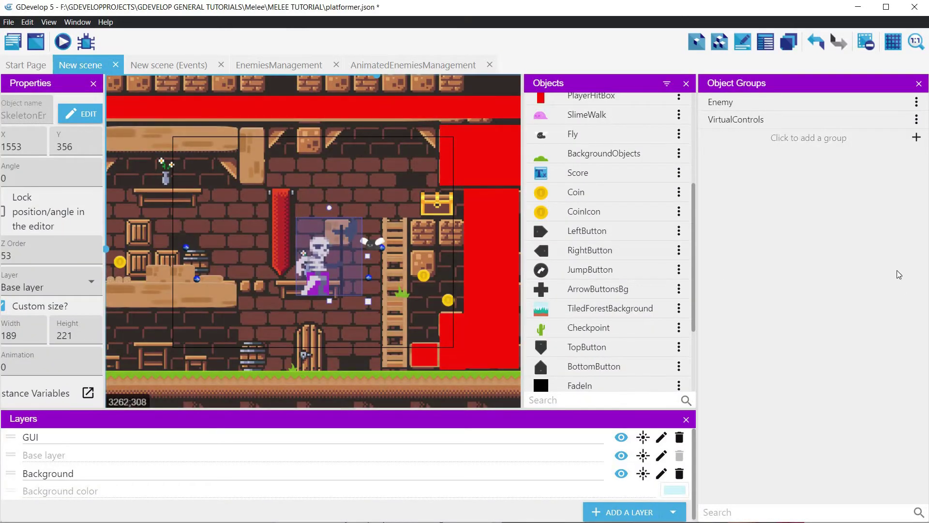
click(919, 84)
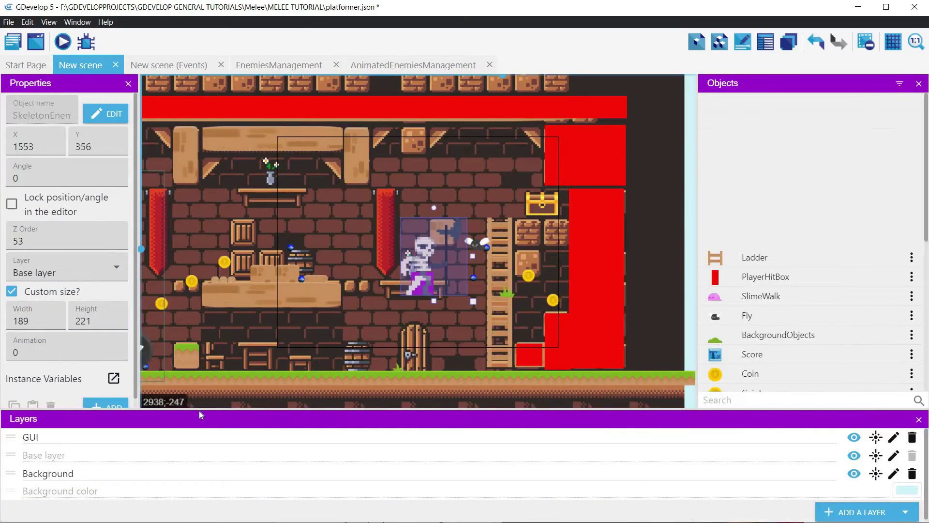
click(720, 41)
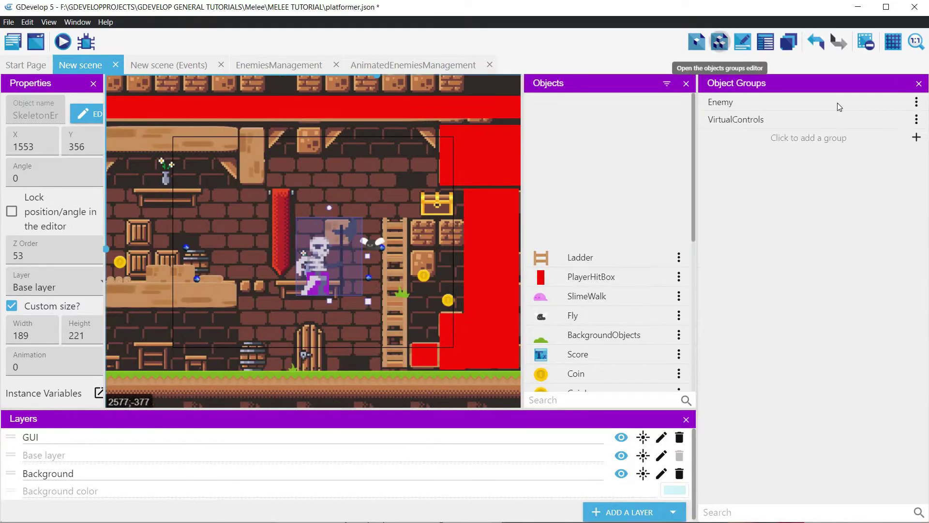
click(911, 142)
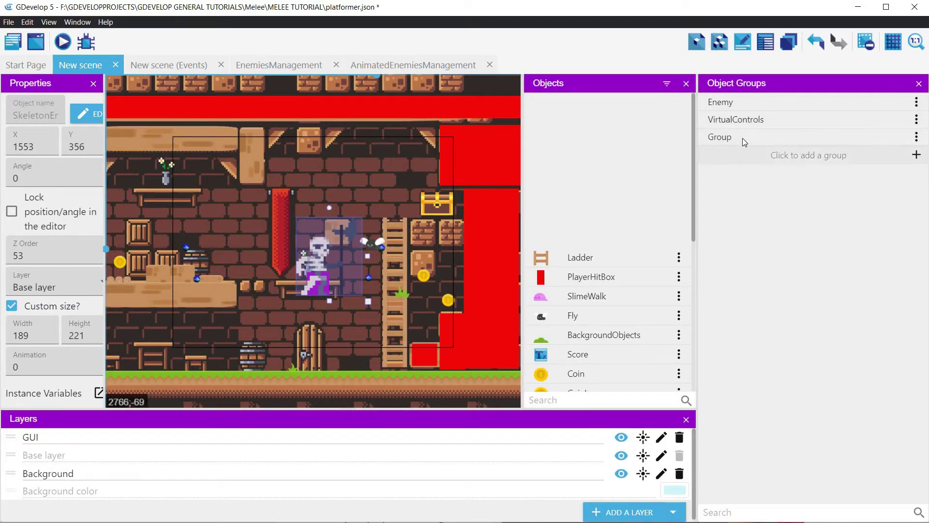
click(742, 136)
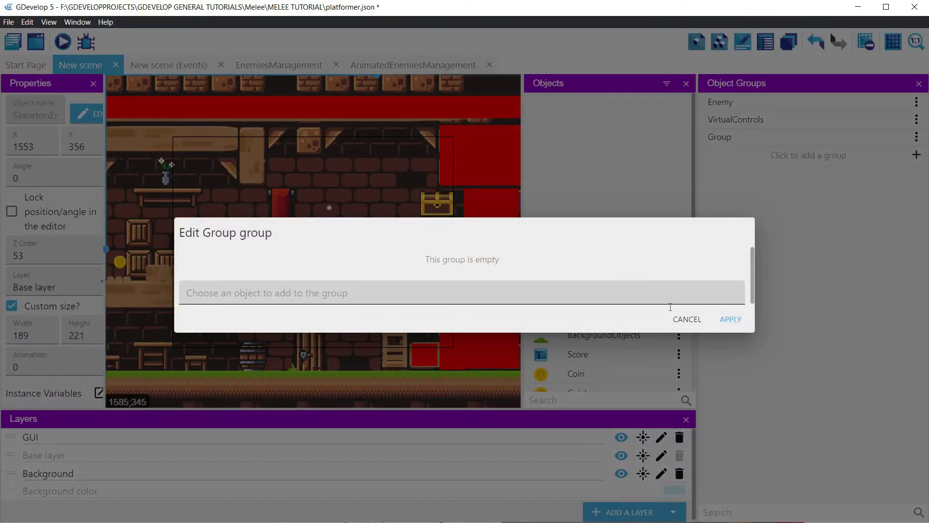
click(682, 317)
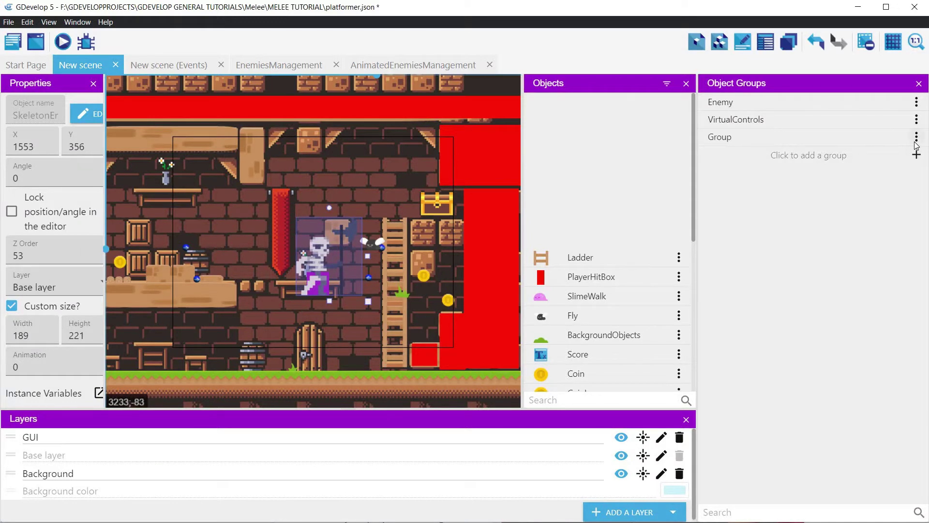
click(916, 139)
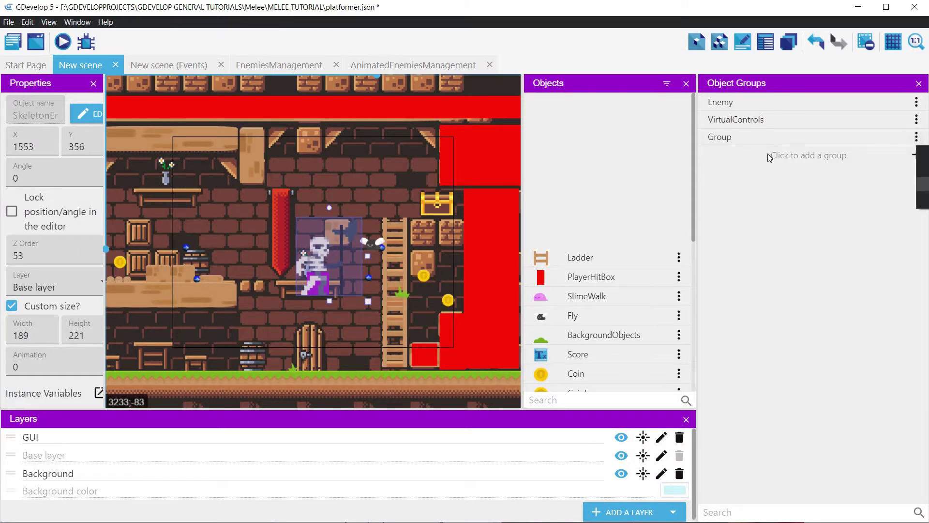
drag(737, 138, 693, 141)
text(A)
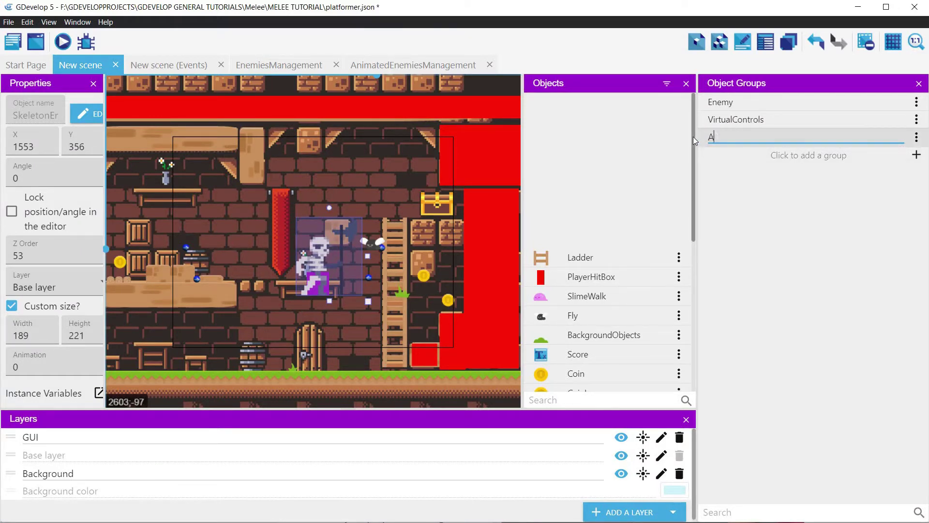
text(nimatedEnemy)
key(Return)
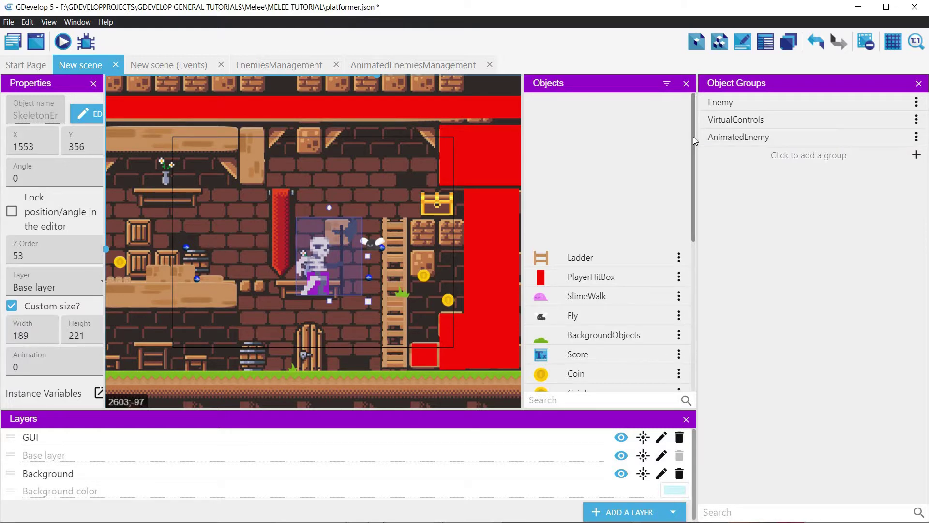
- Add the PhysicEnemy object to the AnimatedEnemy group and apply the change
click(917, 137)
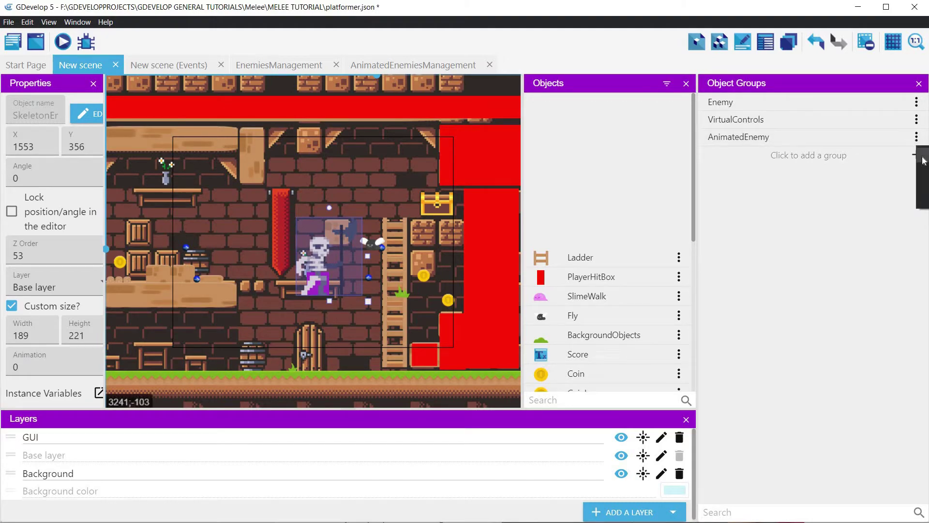
click(923, 161)
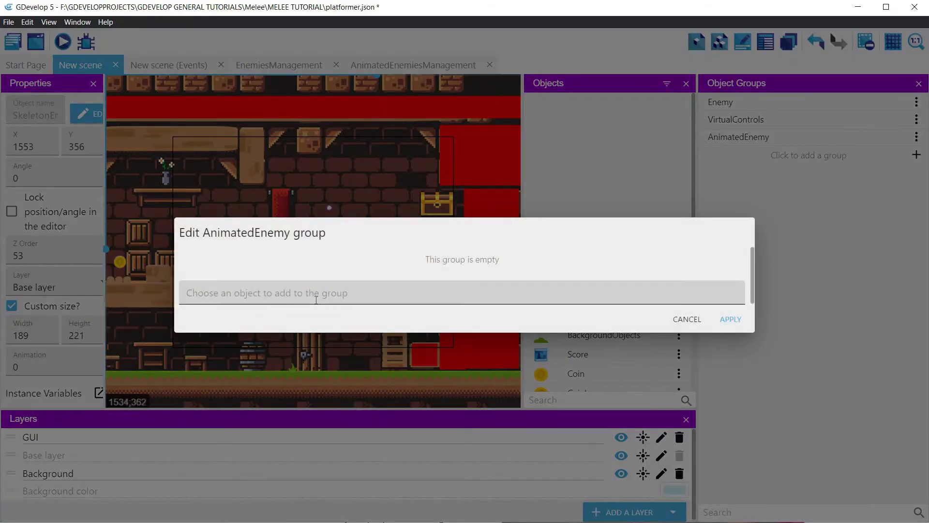
click(314, 298)
scroll(231, 416, down, 3)
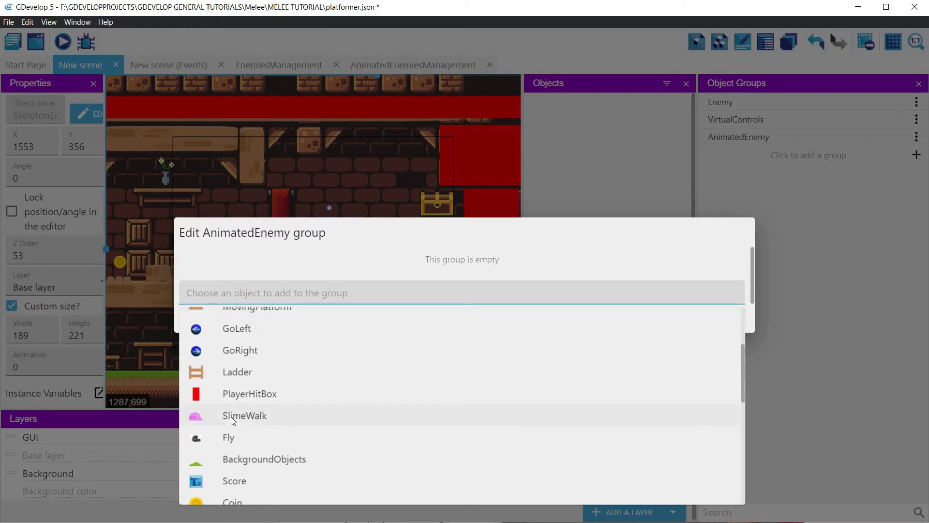
scroll(232, 415, down, 7)
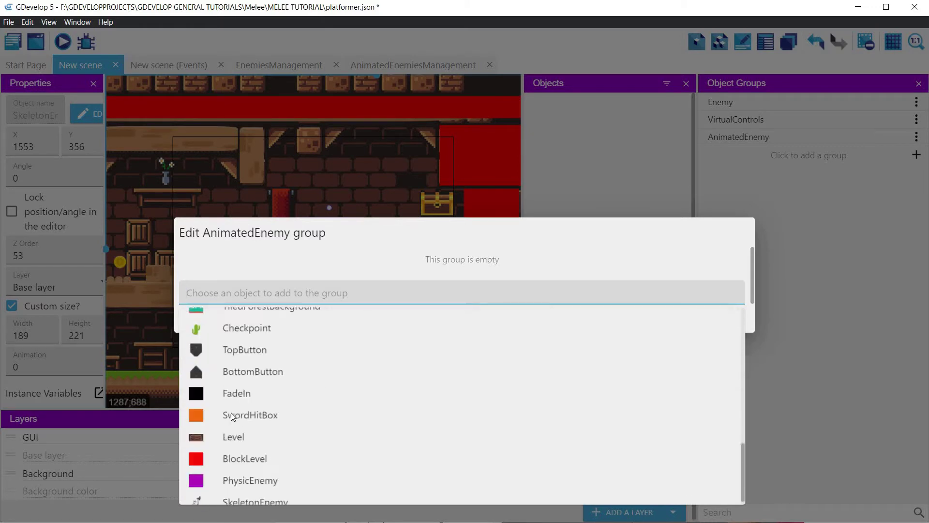
click(245, 472)
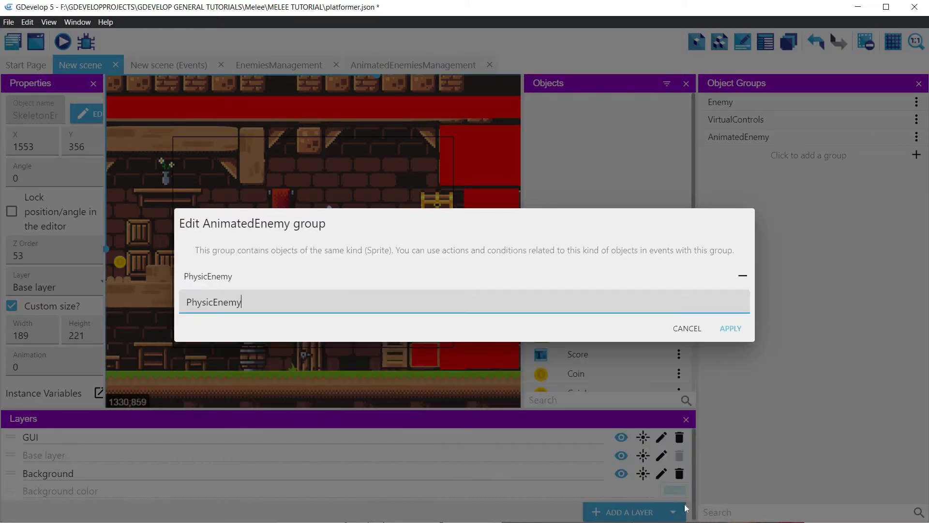
click(729, 331)
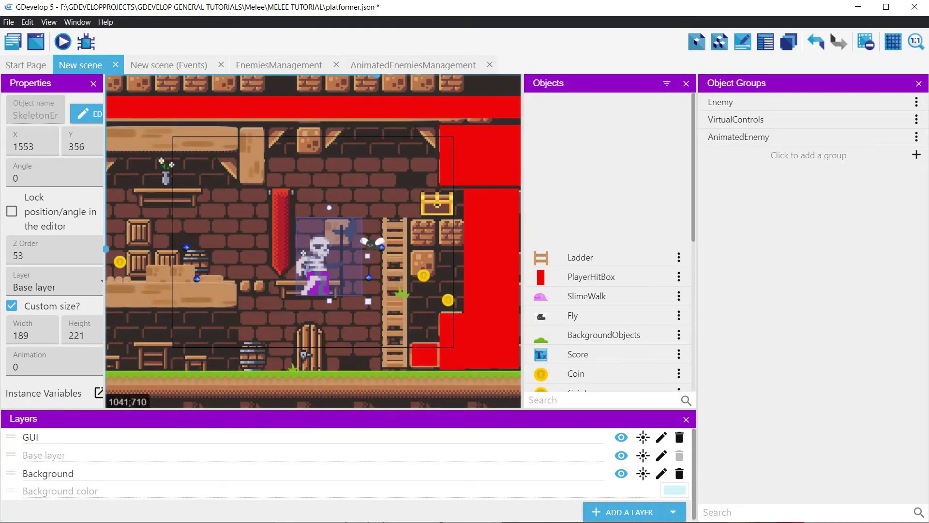
scroll(87, 377, down, 1)
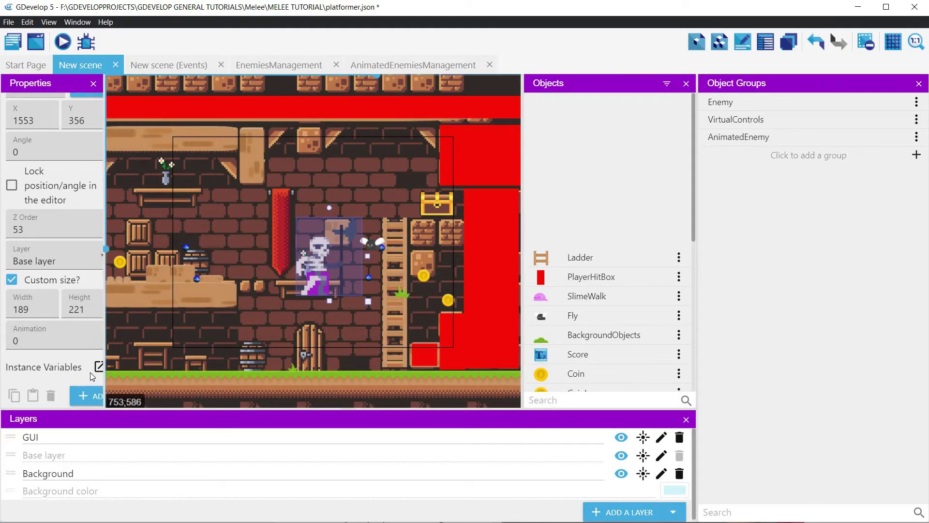
- Add an object variable named GoingLeft with value 0 to the selected enemy, apply it, and close the object groups list
click(99, 367)
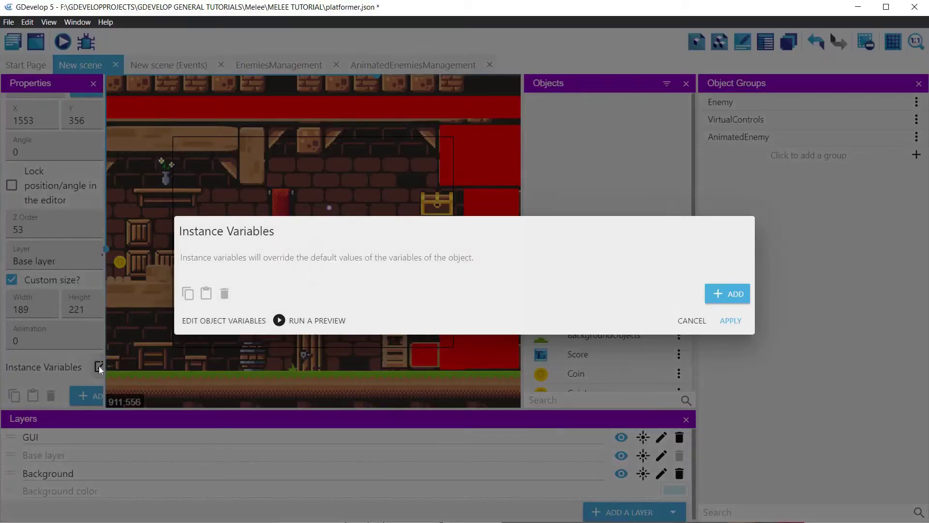
click(227, 321)
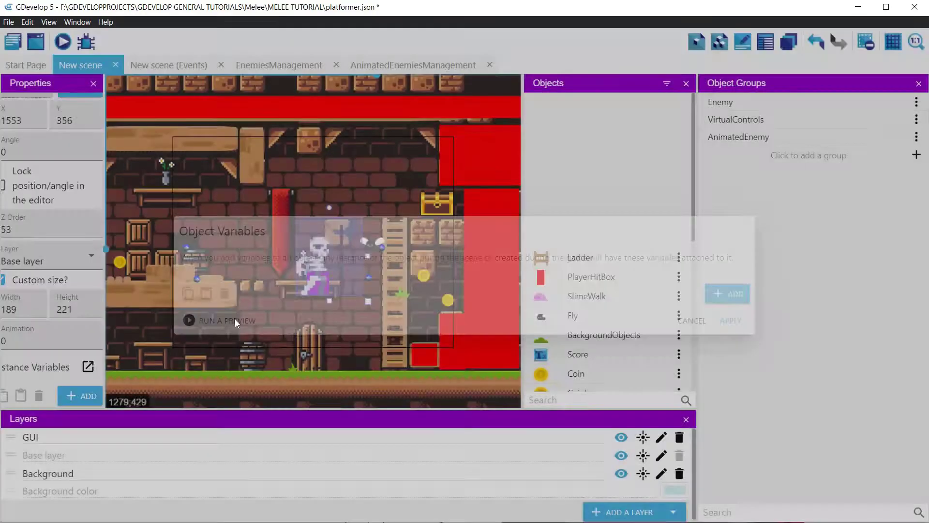
click(736, 294)
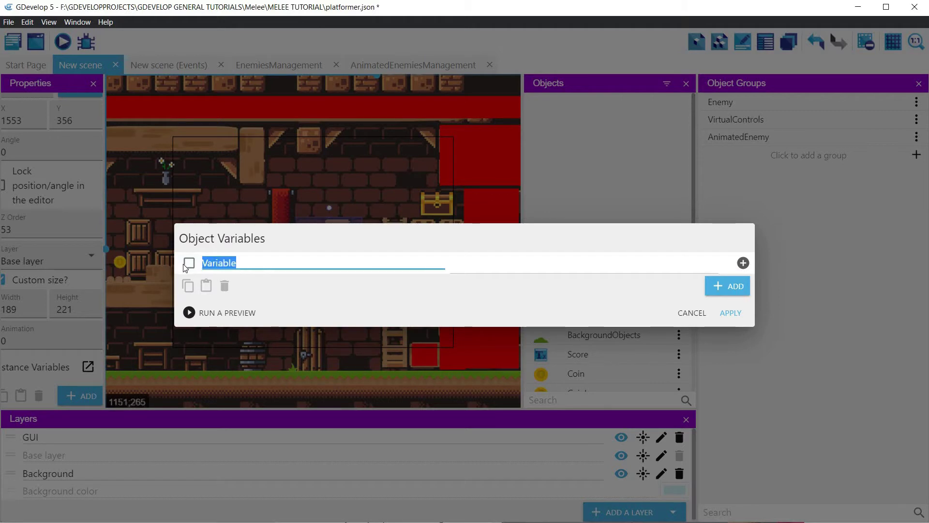
text(Going)
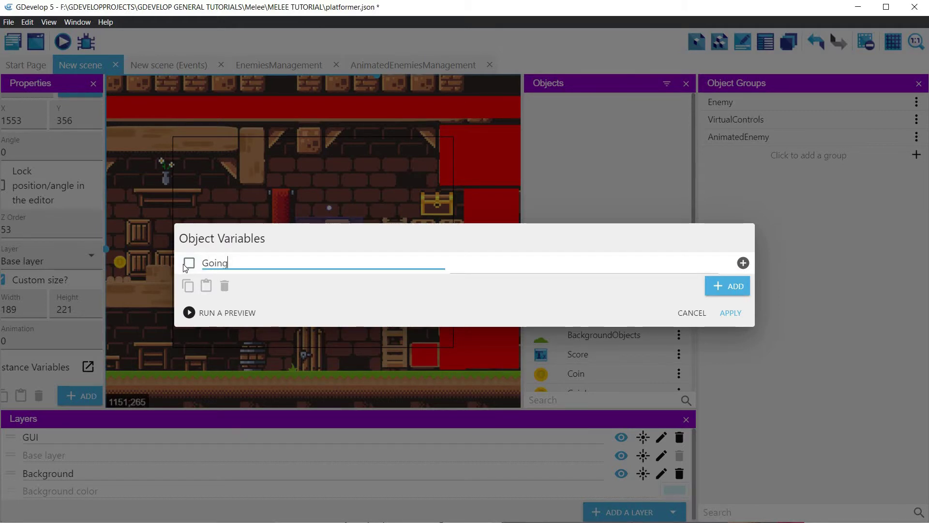
text(Left)
key(Return)
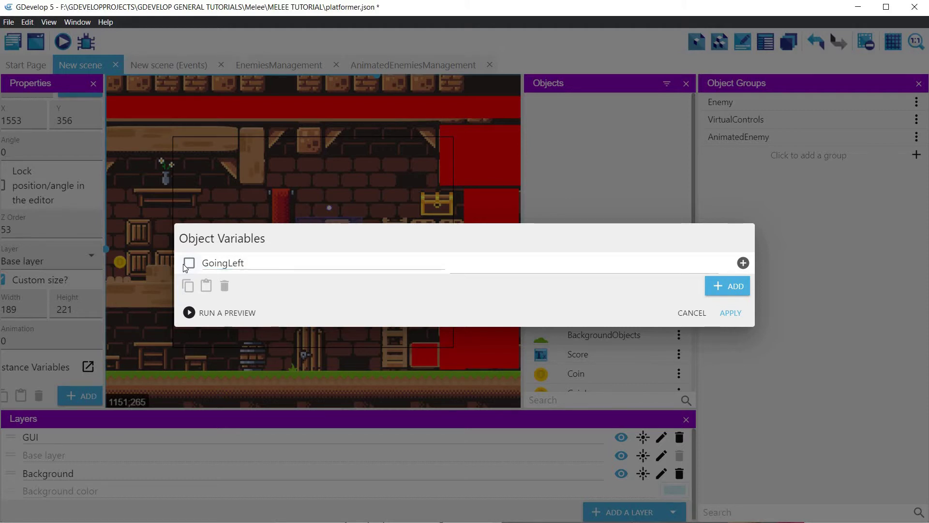
click(502, 271)
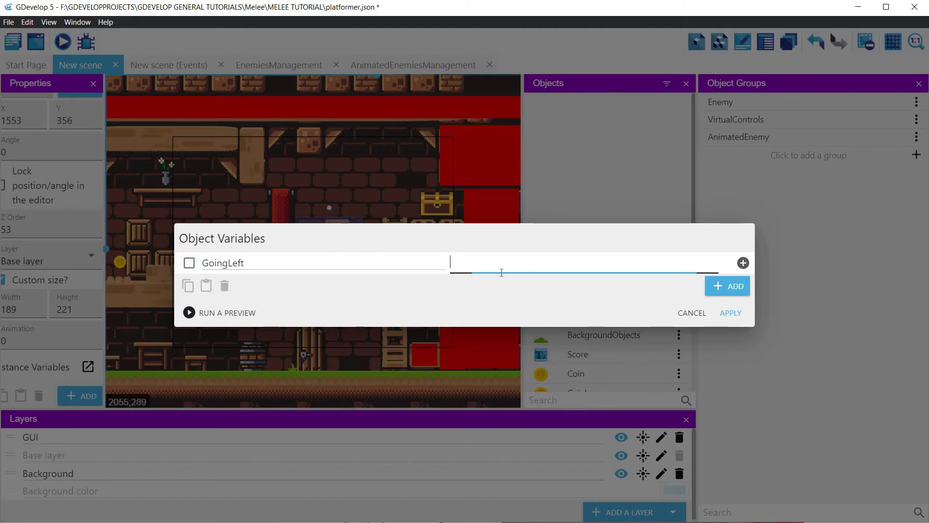
click(731, 313)
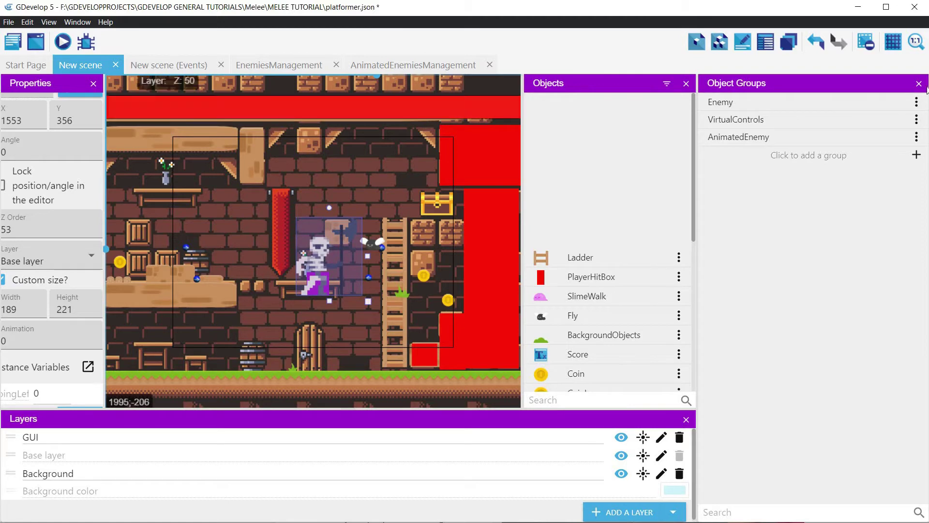
click(920, 84)
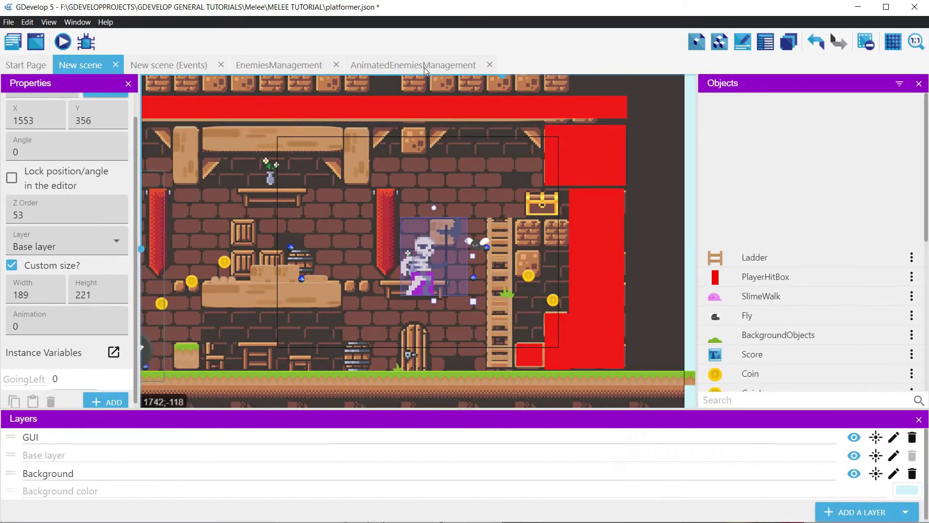
- In AnimatedEnemiesManagement, switch the inverted "Dead" animation condition under Handling living enemies to the AnimatedEnemy group
click(355, 66)
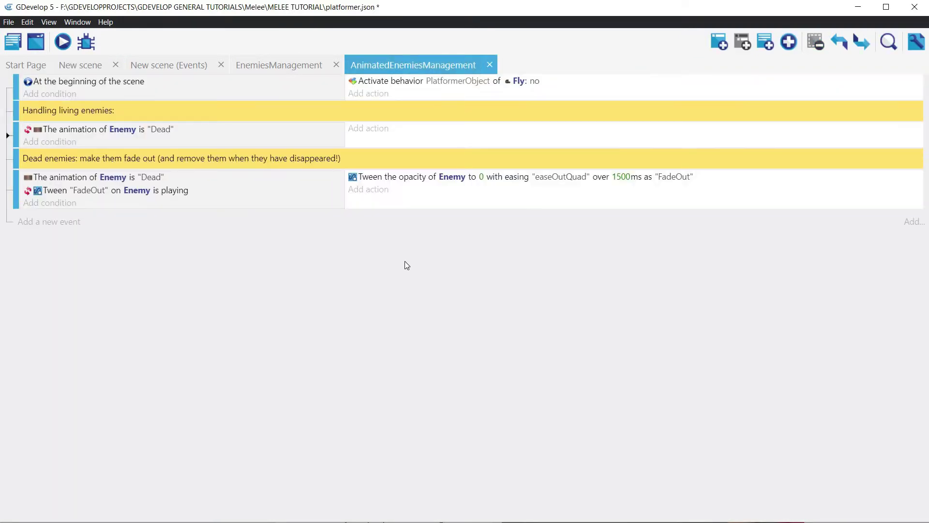
double_click(115, 128)
scroll(80, 334, down, 6)
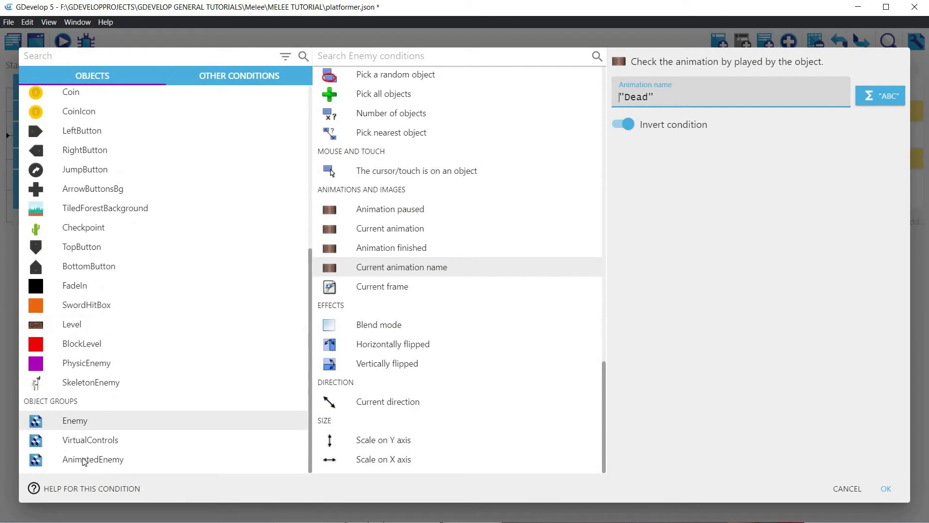
click(83, 459)
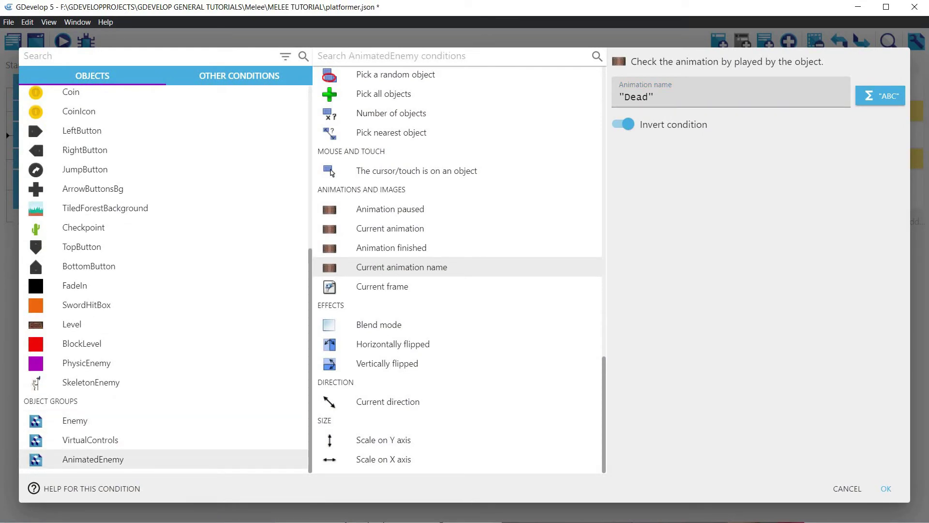
click(886, 489)
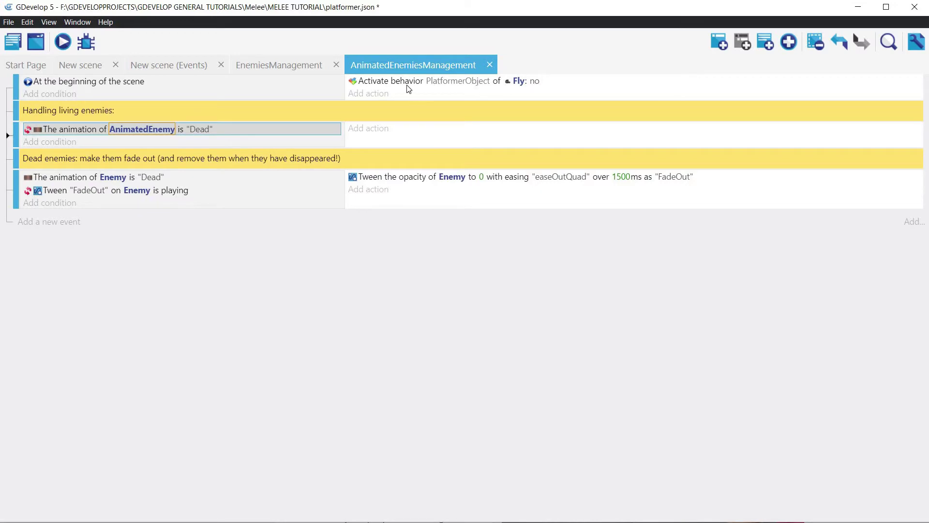
- Retarget the scene-beginning action that deactivates the PlatformerObject behavior from Fly to the AnimatedEnemy group
click(517, 81)
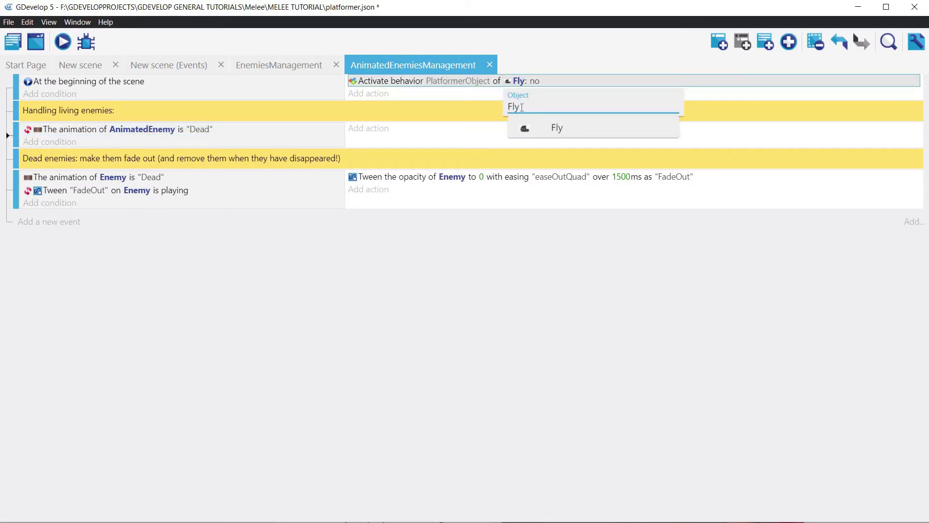
click(496, 93)
double_click(519, 81)
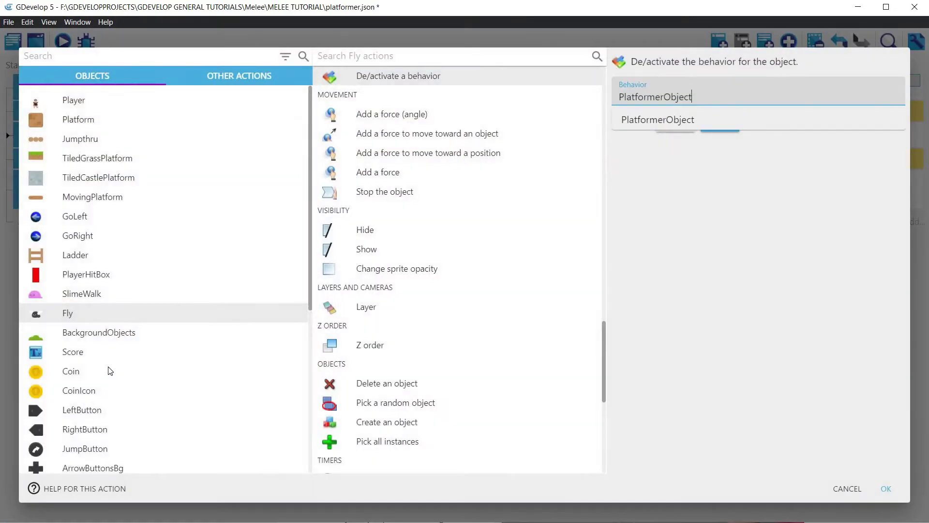
scroll(111, 370, down, 6)
click(116, 458)
click(886, 488)
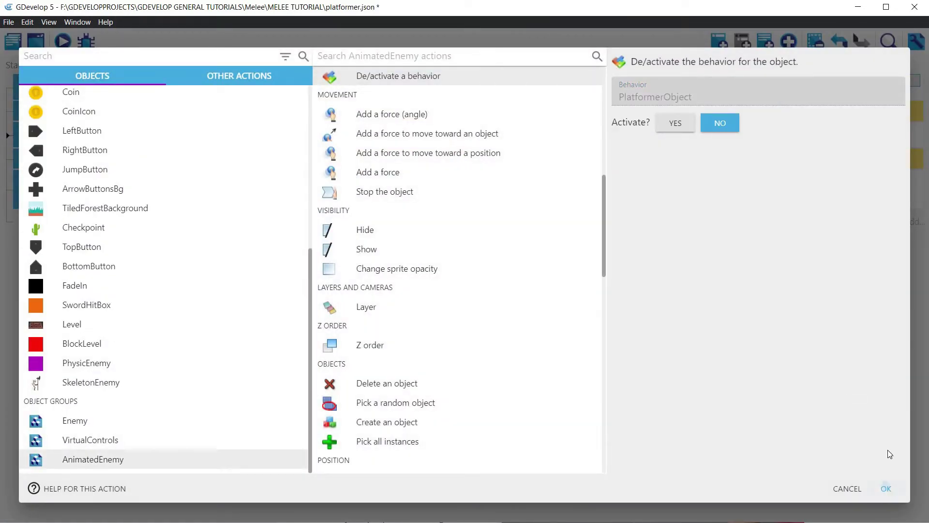
- Expand the living-enemies sub-events and make the GoLeft and GoRight collision conditions test against AnimatedEnemy
click(8, 138)
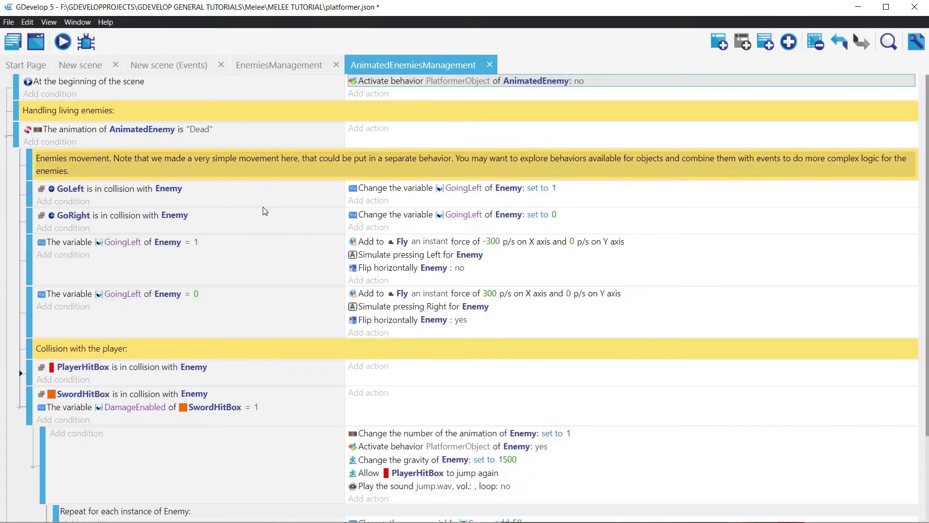
click(172, 189)
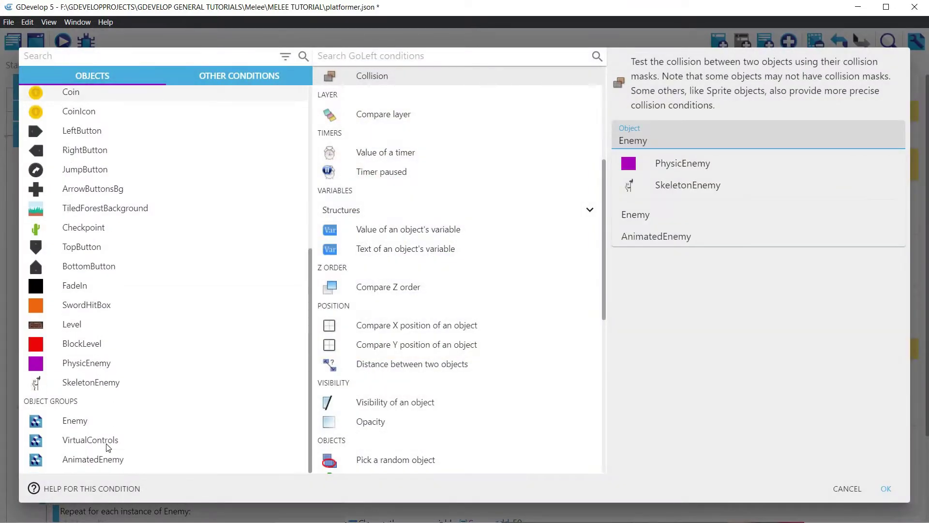
click(78, 457)
click(895, 491)
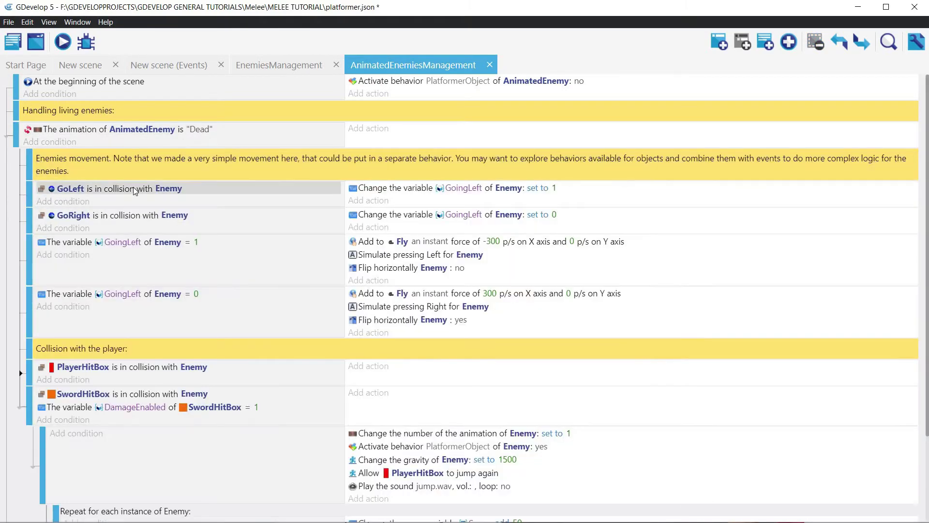
click(132, 185)
click(697, 237)
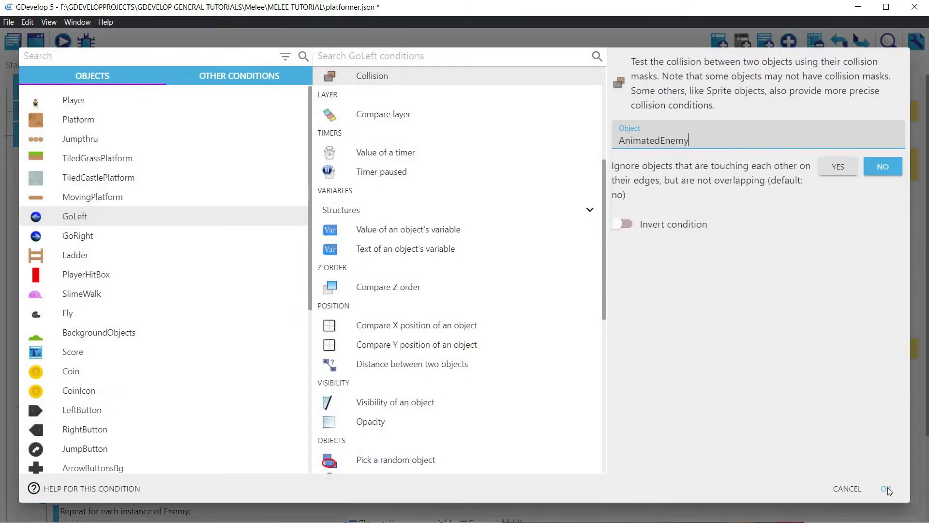
click(887, 488)
double_click(146, 216)
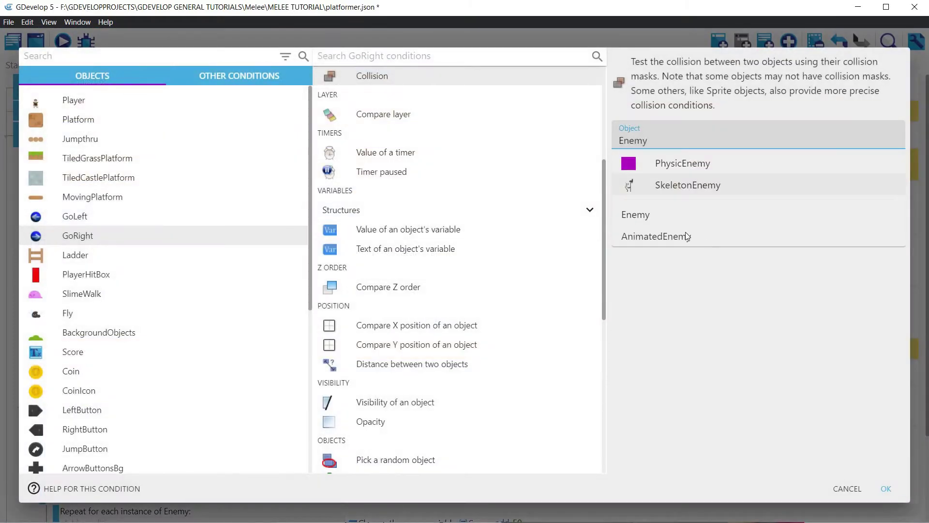
click(685, 232)
click(886, 487)
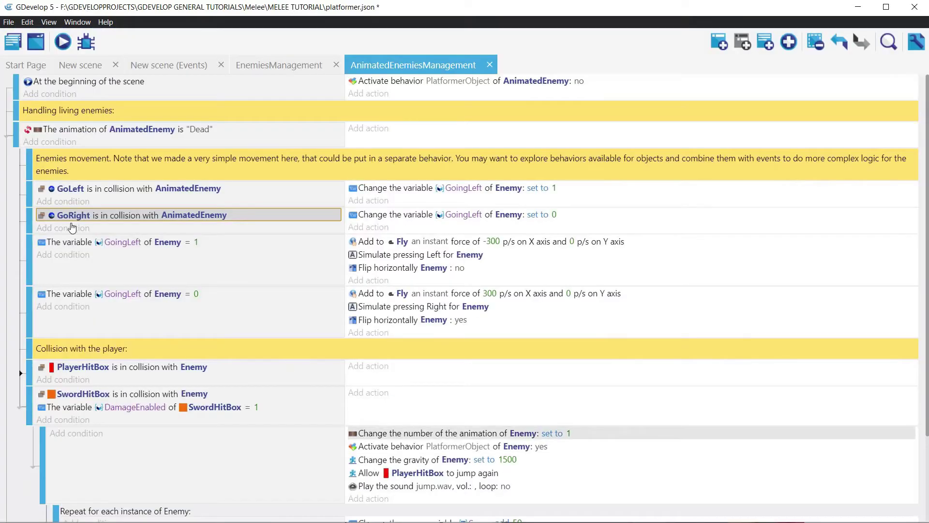
- Switch both GoingLeft variable conditions, equal to 1 and equal to 0, from Enemy to AnimatedEnemy
double_click(166, 242)
scroll(242, 315, down, 5)
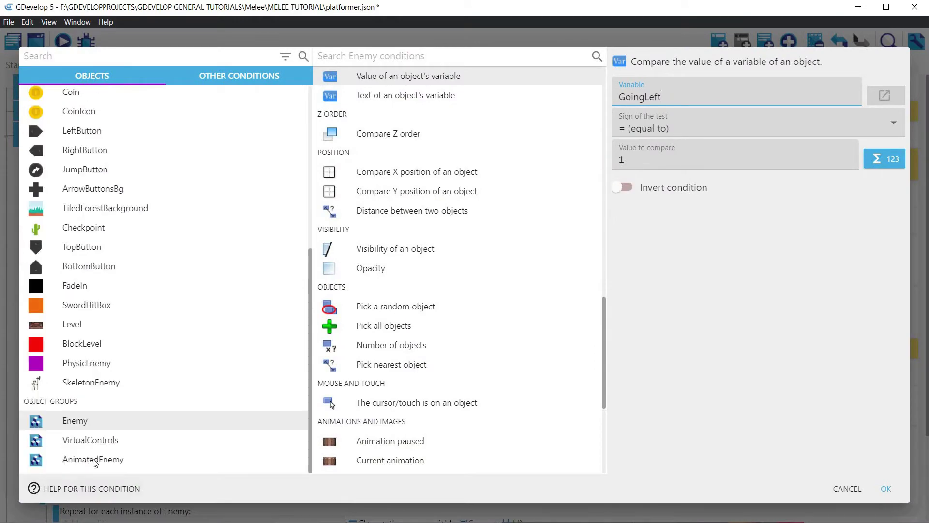
click(93, 459)
click(886, 489)
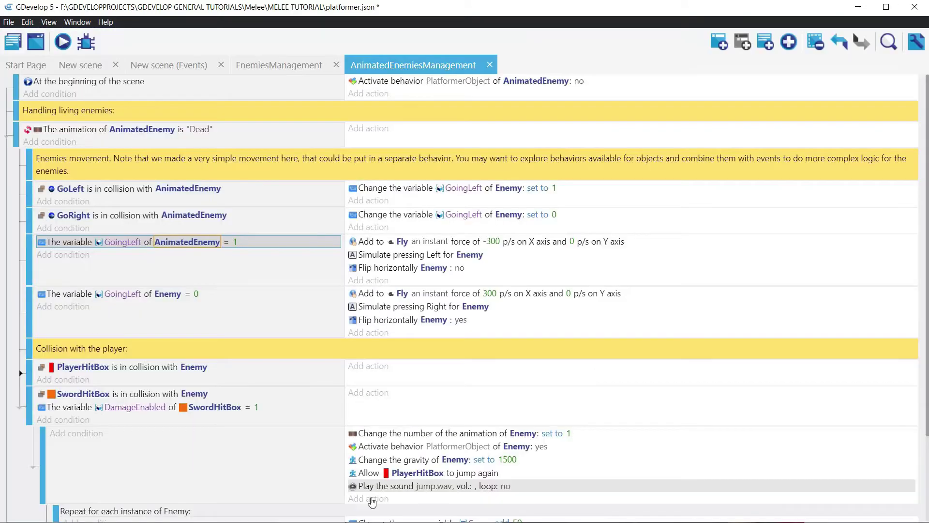
click(176, 301)
double_click(176, 301)
scroll(145, 315, down, 5)
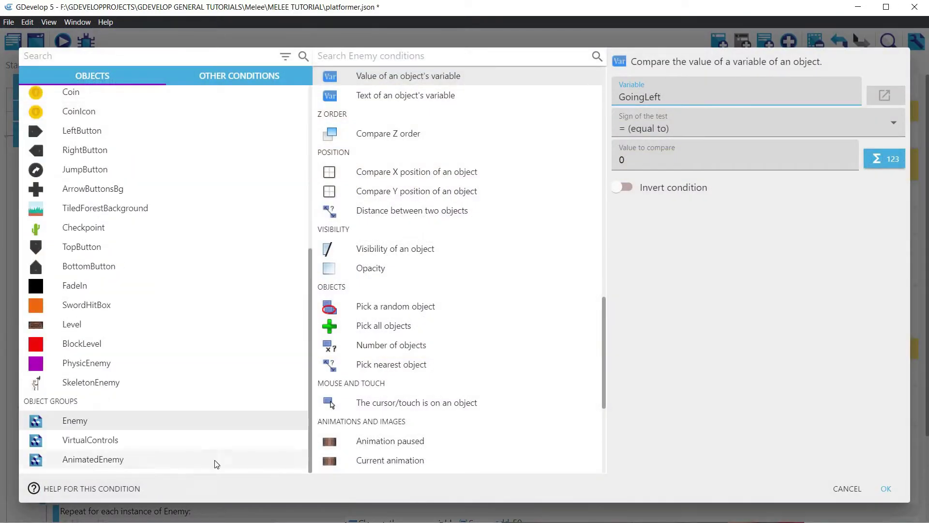
click(93, 459)
click(886, 489)
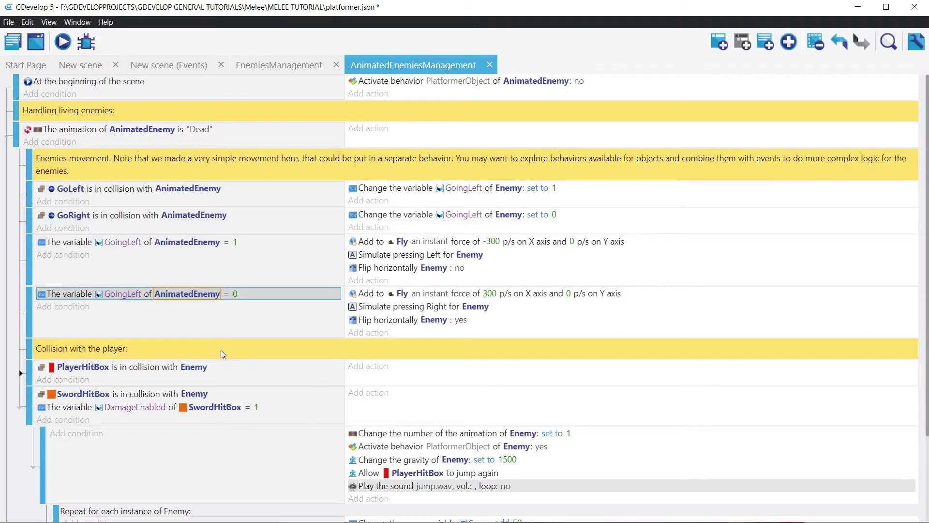
- Replace Enemy with AnimatedEnemy in the PlayerHitBox and SwordHitBox collision conditions
double_click(202, 368)
click(677, 237)
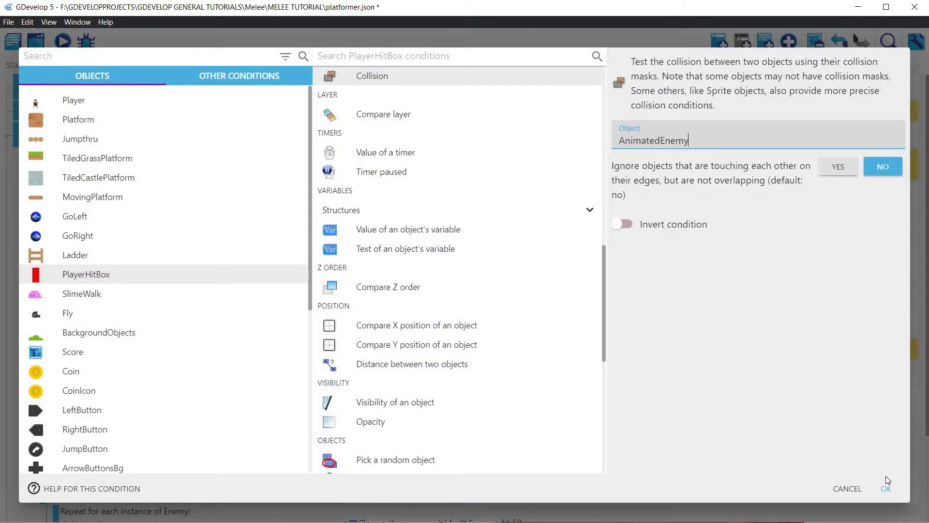
key(Return)
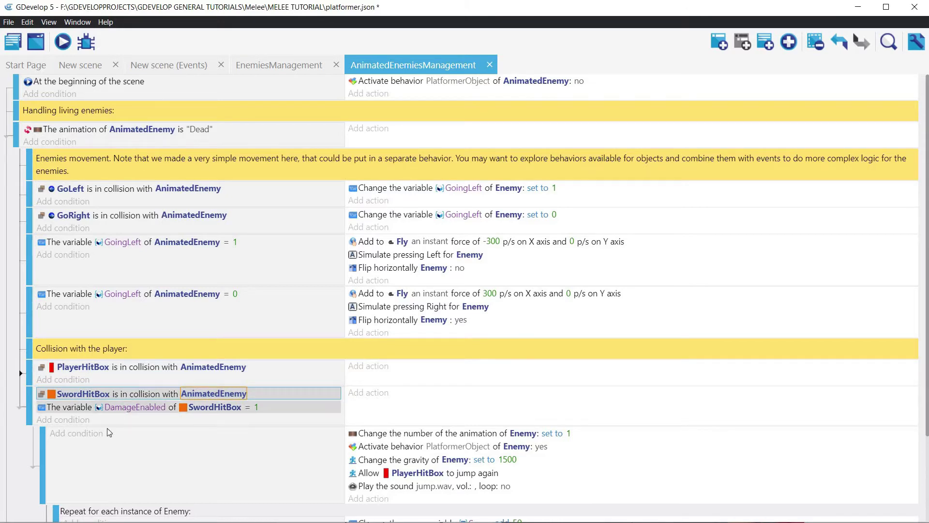
- Replace Enemy with AnimatedEnemy in the dead-enemies event's "Dead" and "FadeOut" conditions and its opacity tween action
scroll(232, 390, down, 3)
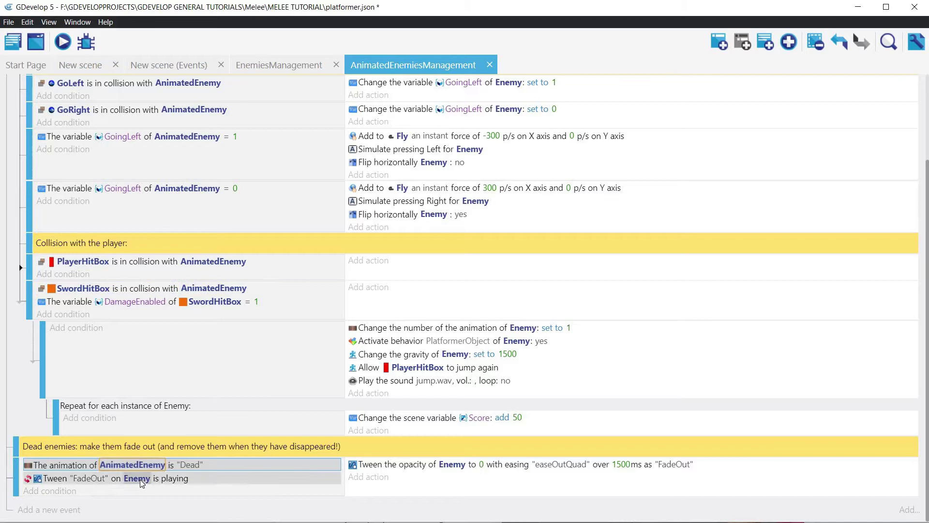
click(137, 478)
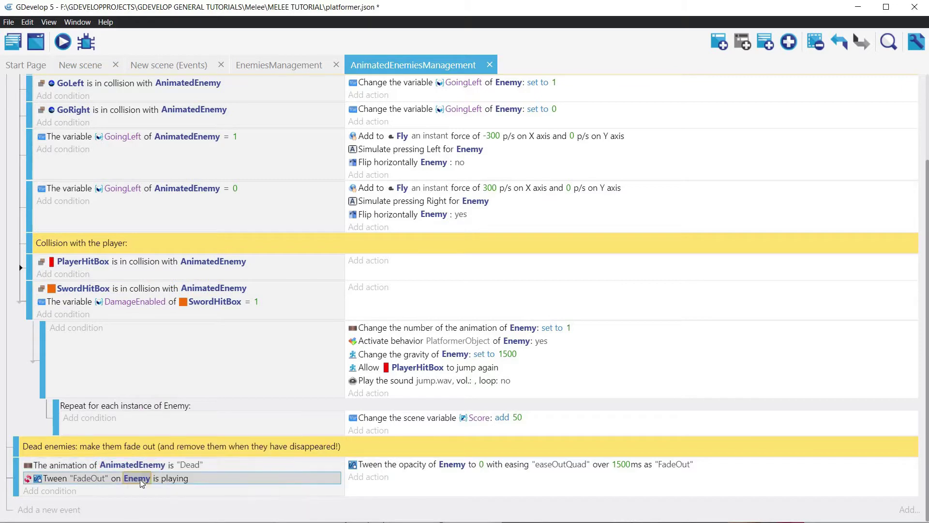
text(AnimatedEnemy)
click(154, 504)
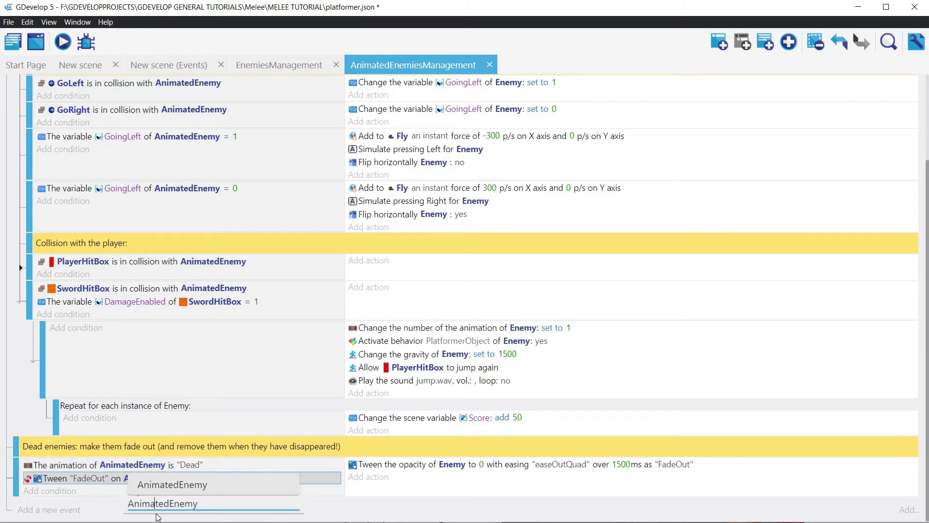
click(232, 486)
click(457, 469)
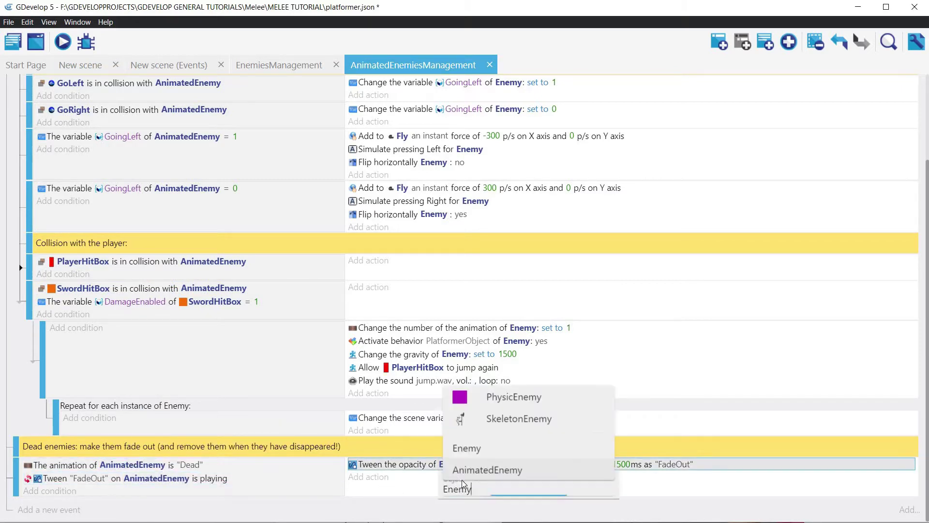
click(475, 471)
- Retarget the sword-hit actions for animation number, PlatformerObject activation and gravity to AnimatedEnemy
click(523, 328)
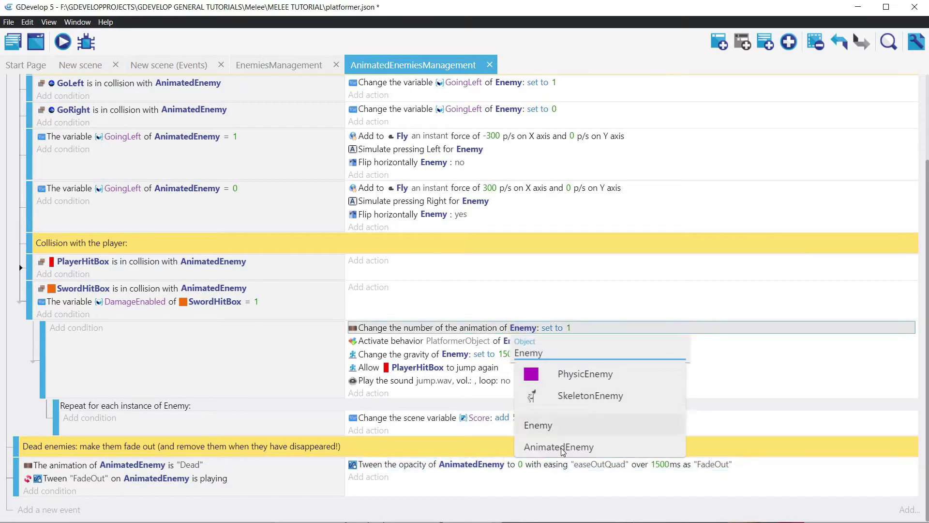
click(552, 447)
click(516, 341)
click(552, 461)
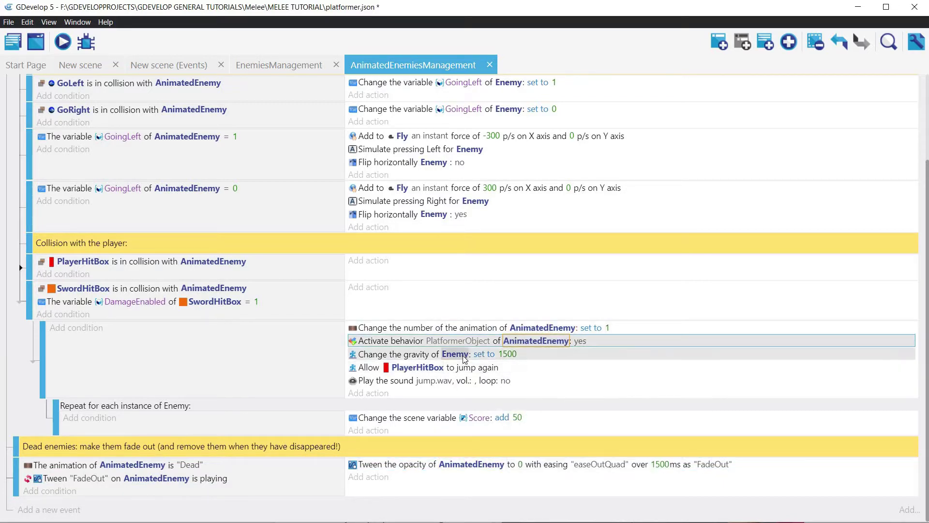
click(455, 354)
click(492, 472)
- Set AnimatedEnemy as the object of the simulate-right and horizontal-flip actions in the GoingLeft = 0 event
click(487, 203)
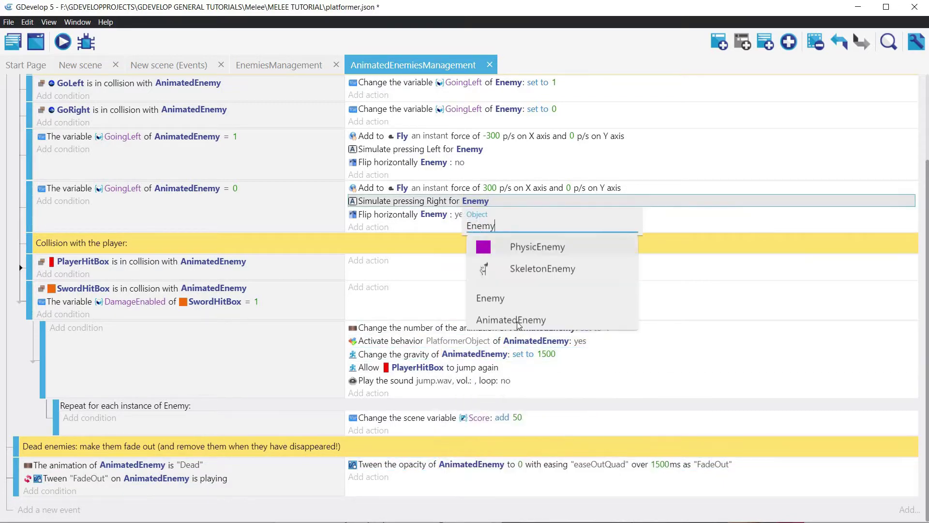
click(508, 320)
click(441, 215)
click(487, 334)
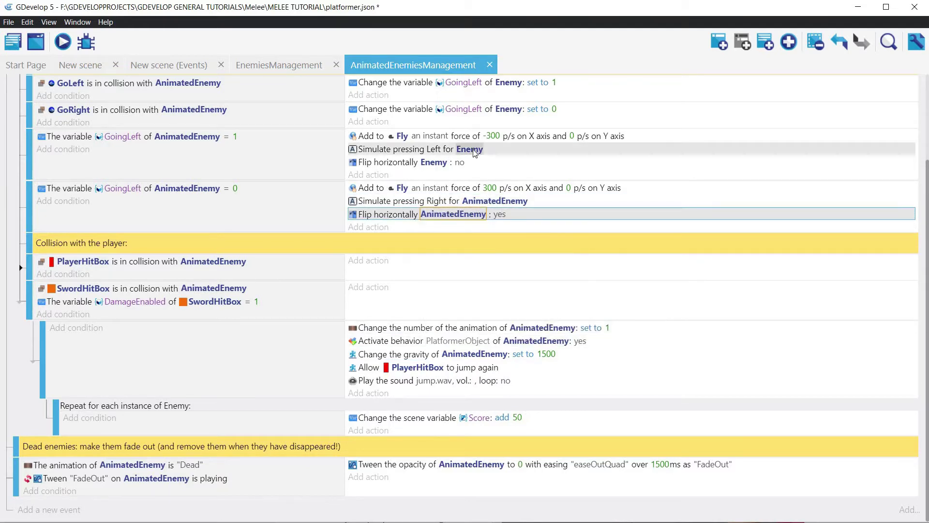
- Set AnimatedEnemy as the object of the simulate-left and horizontal-flip actions in the GoingLeft = 1 event
click(469, 149)
click(486, 268)
click(434, 162)
click(475, 283)
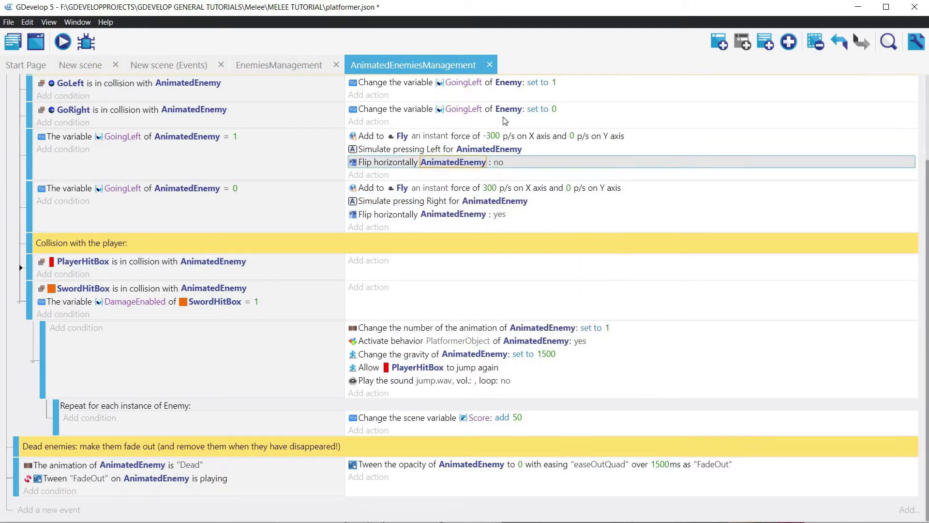
- Retarget the GoingLeft variable actions of the GoRight and GoLeft collision events to AnimatedEnemy
click(509, 109)
click(533, 227)
click(511, 84)
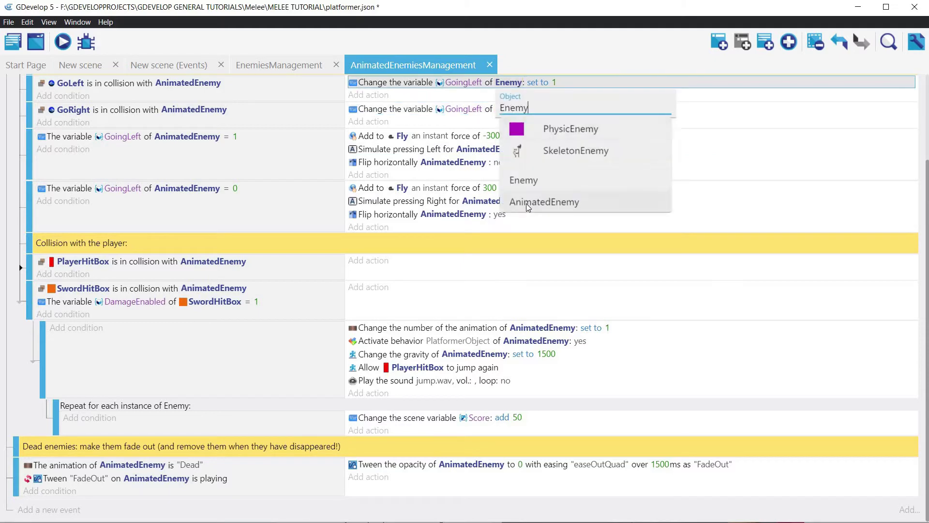
click(535, 201)
- Change the object of the -300 and 300 X-axis instant force actions from Fly to AnimatedEnemy
click(402, 136)
double_click(404, 136)
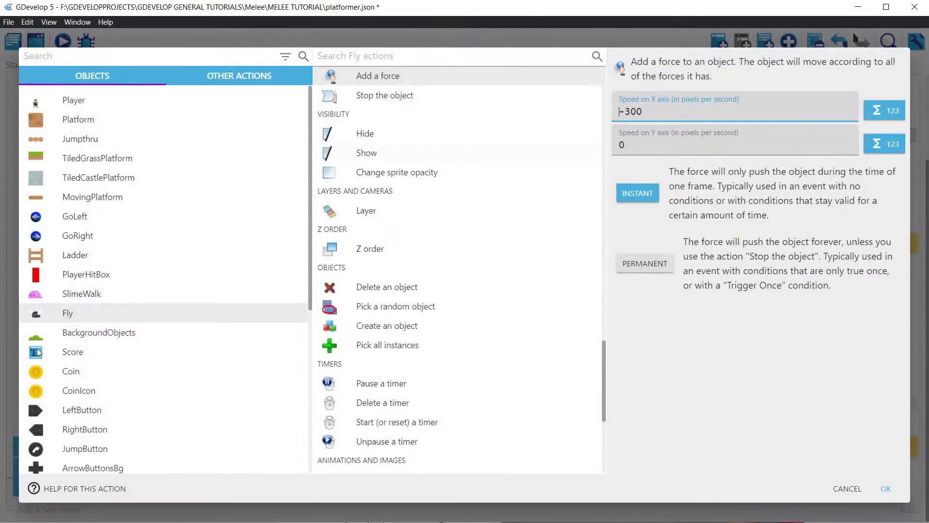
scroll(75, 425, down, 6)
click(100, 457)
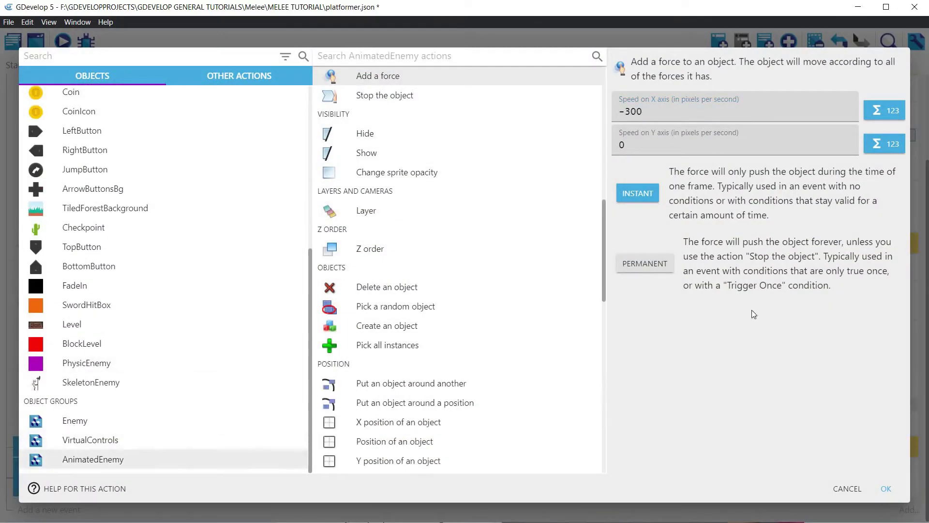
click(887, 490)
double_click(436, 189)
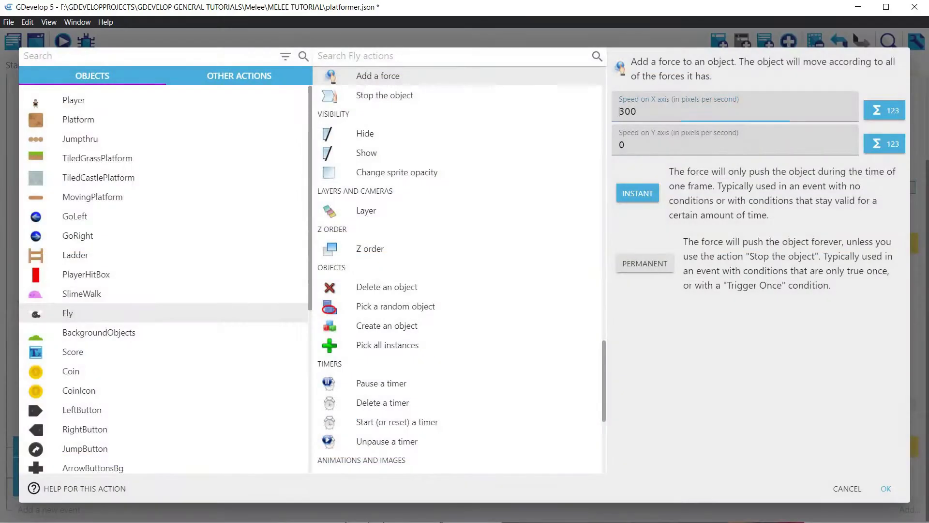
scroll(87, 412, down, 5)
click(100, 459)
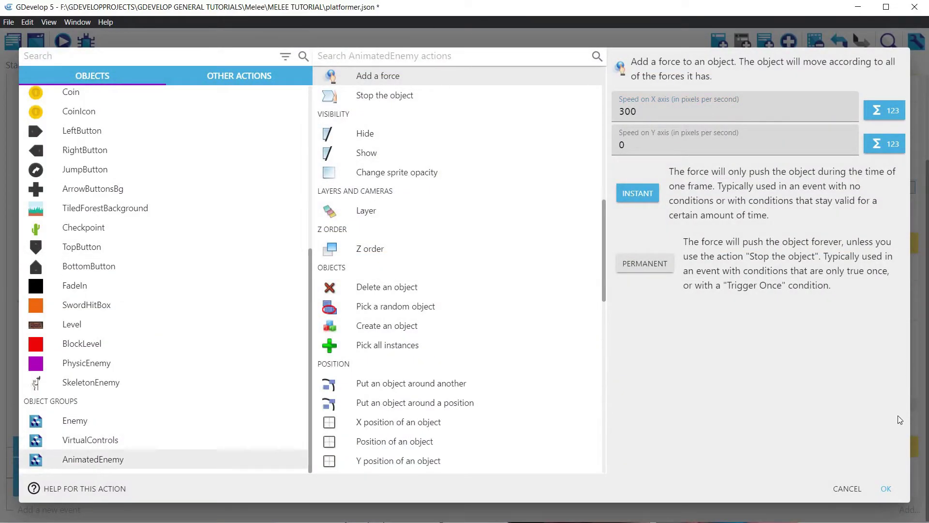
click(886, 489)
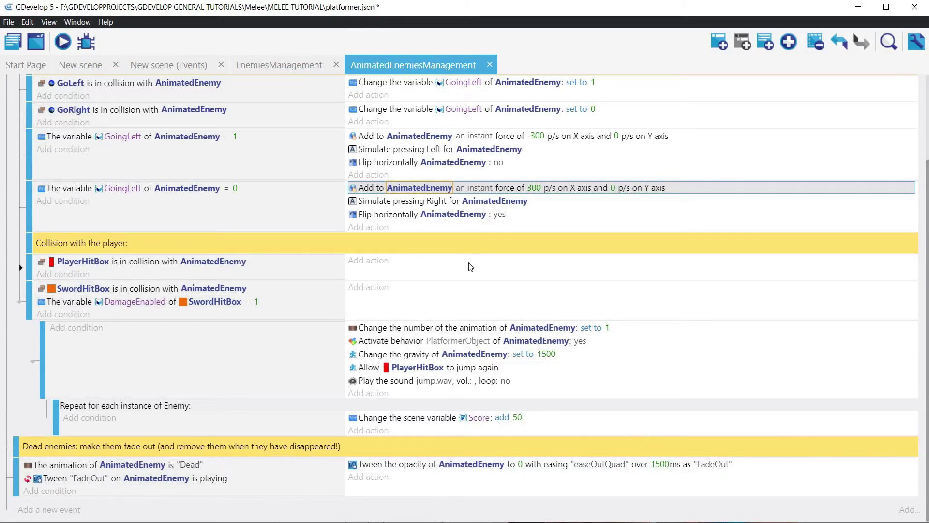
- Add an empty comment to the New scene events and place it directly below the EnemiesManagement include
scroll(570, 103, up, 2)
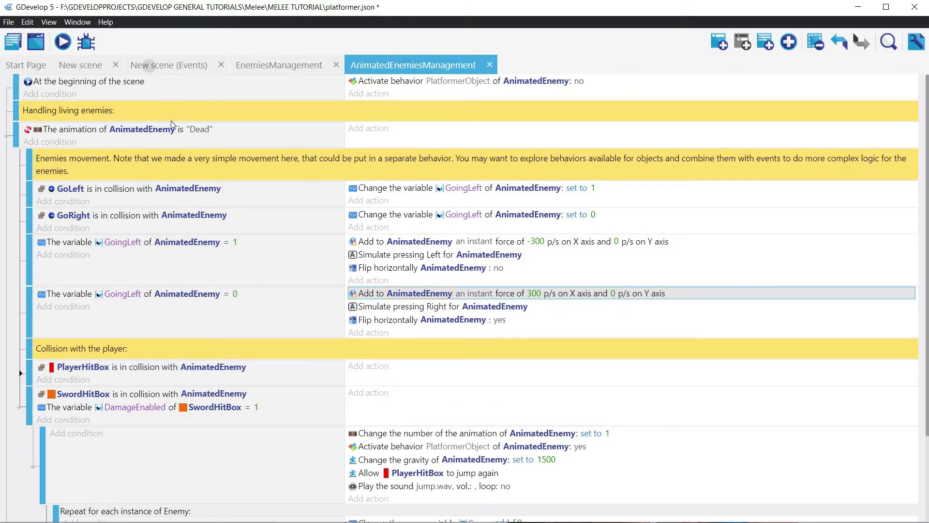
click(150, 67)
scroll(175, 207, down, 5)
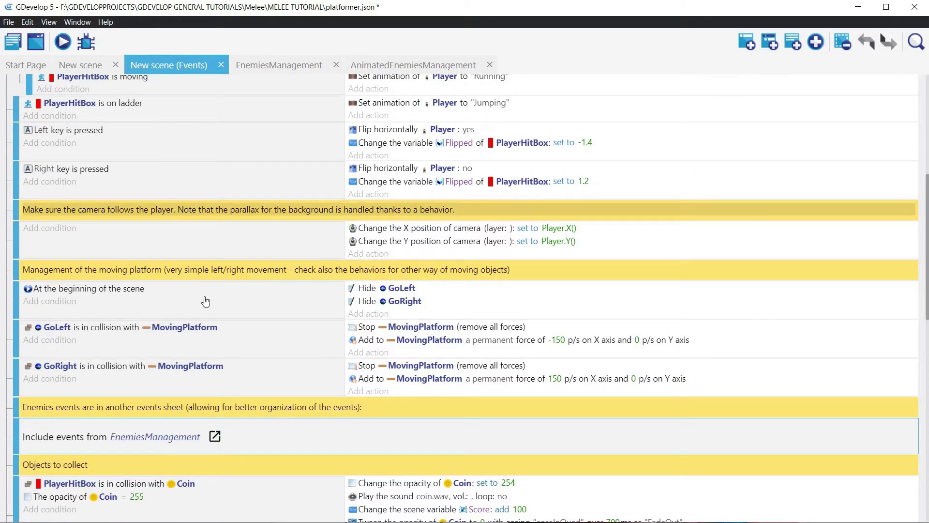
scroll(319, 360, down, 1)
scroll(321, 363, down, 1)
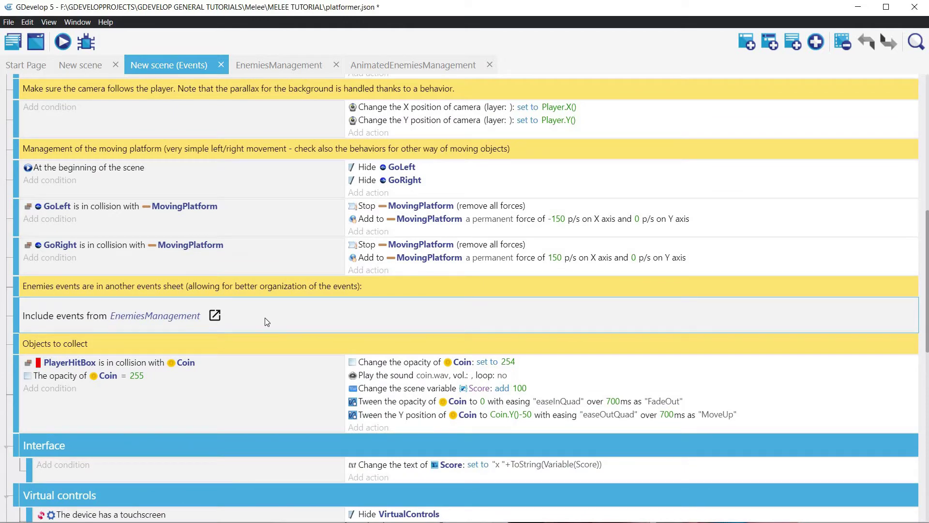
scroll(269, 320, down, 1)
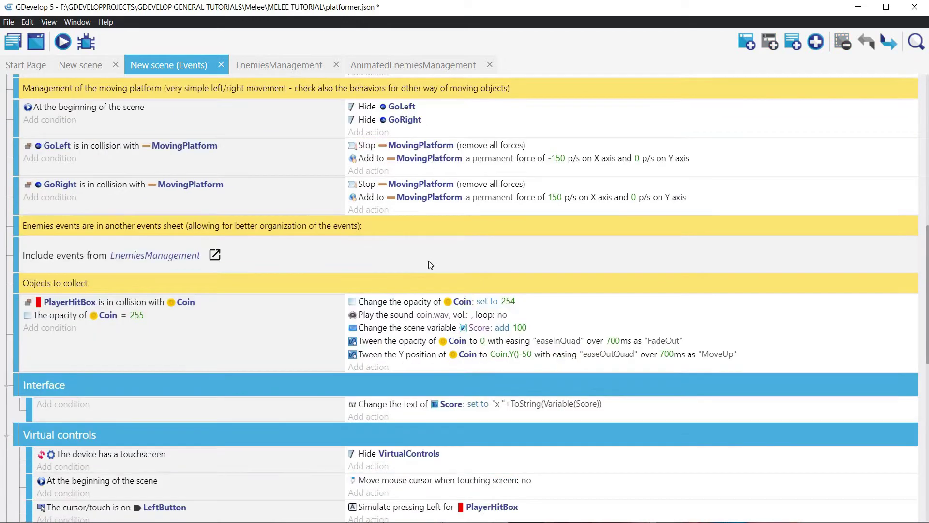
click(817, 45)
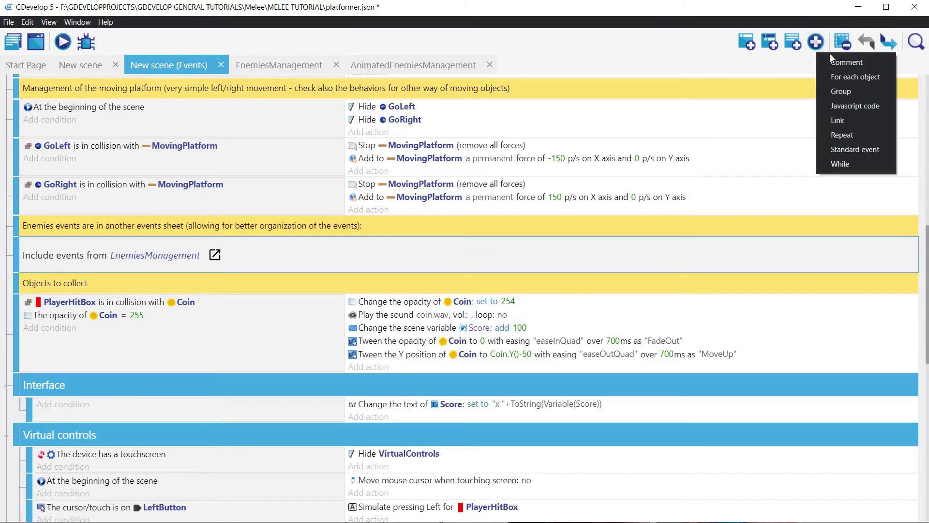
click(842, 59)
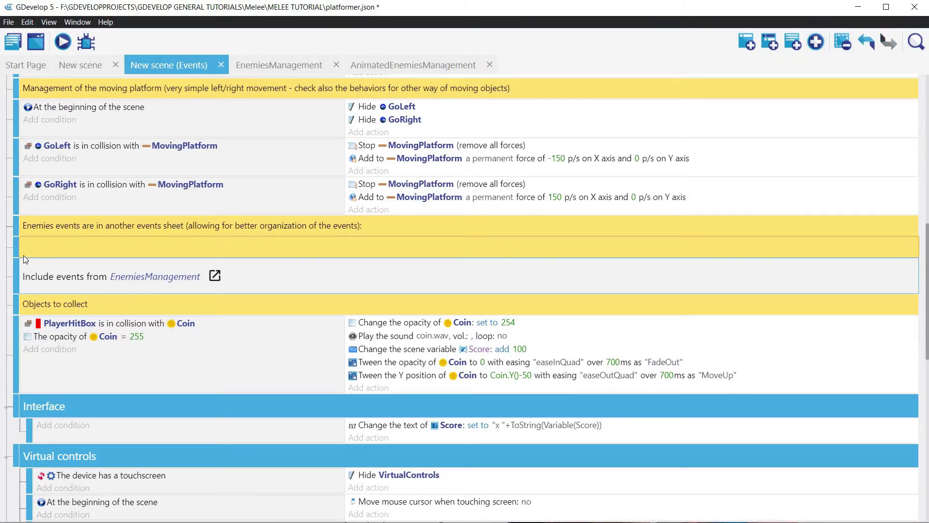
drag(15, 244, 50, 288)
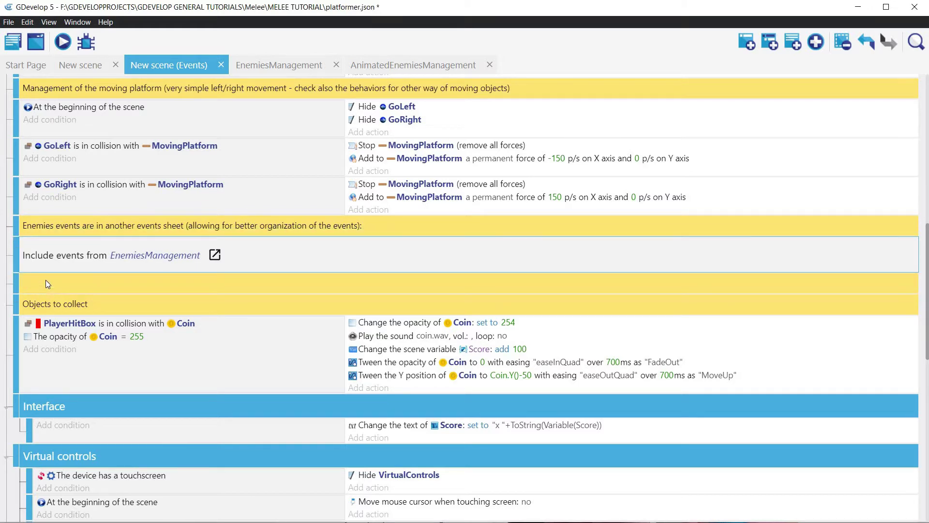
- Write "Animated Enemies with different actions" in the empty comment
click(46, 281)
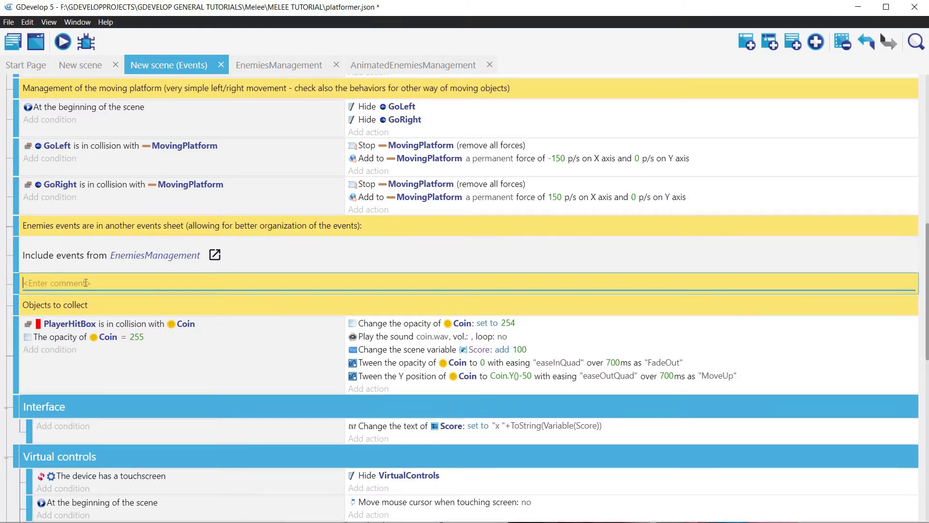
text(An)
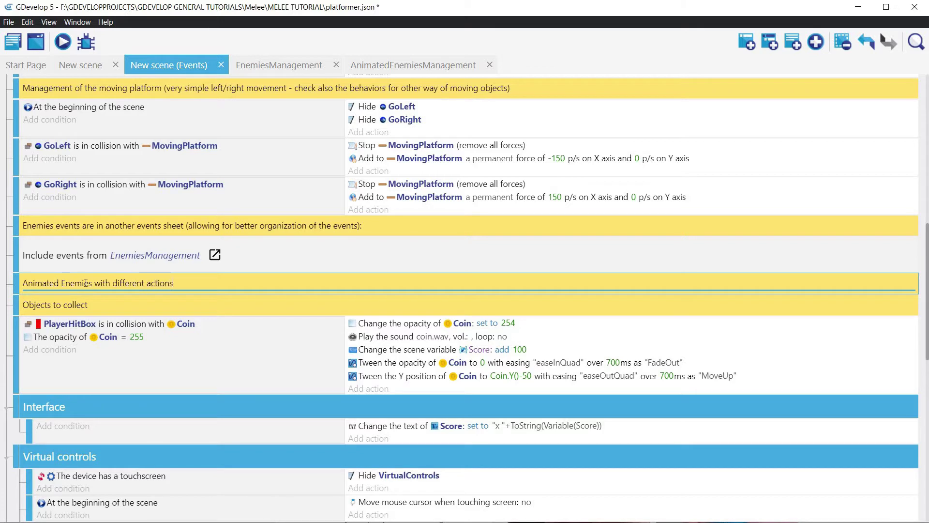
key(Return)
key(BackSpace)
- Add a link event below the new comment that includes the AnimatedEnemiesManagement events
click(820, 47)
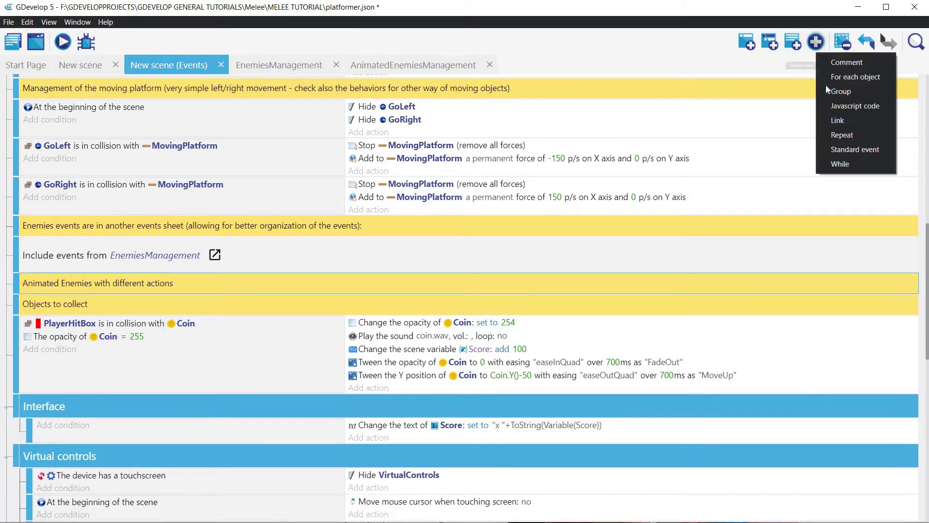
click(835, 122)
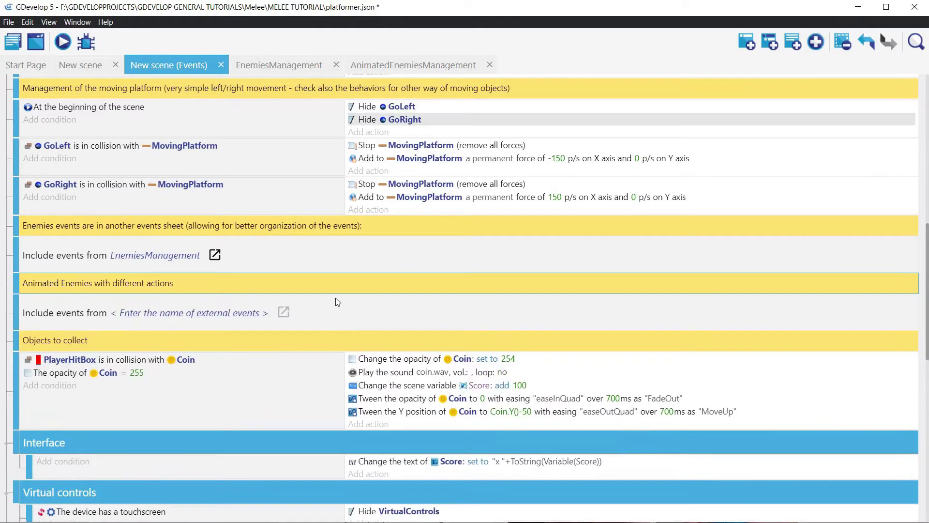
click(226, 311)
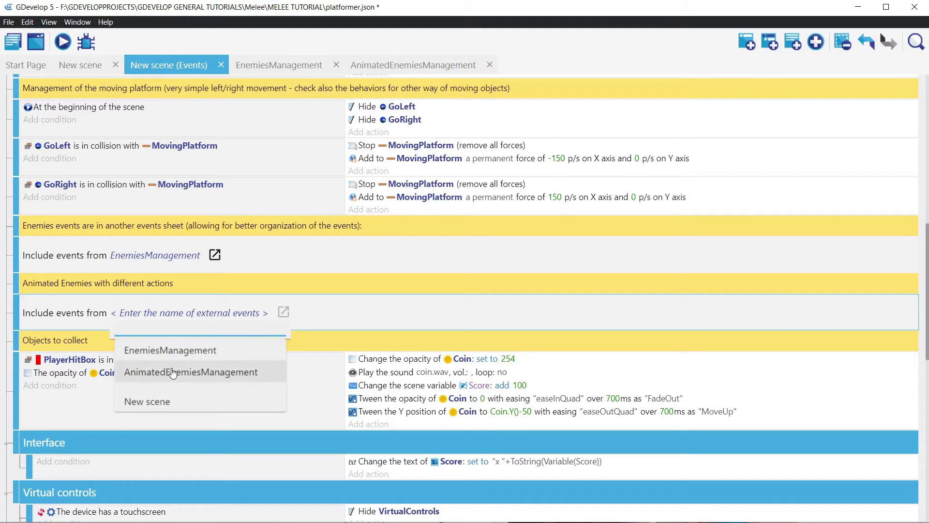
click(171, 370)
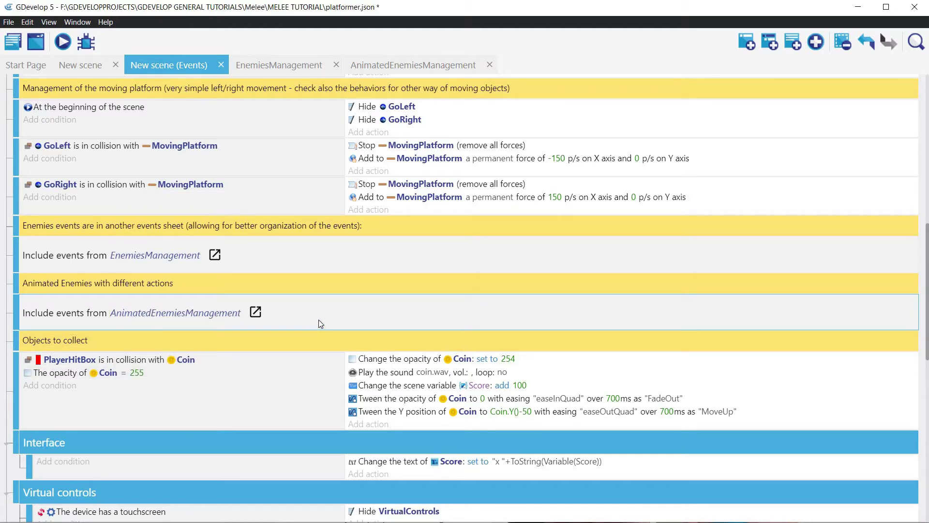
- Preview the game, moving and jumping the player near the skeleton to check its behavior, and close the preview
click(62, 40)
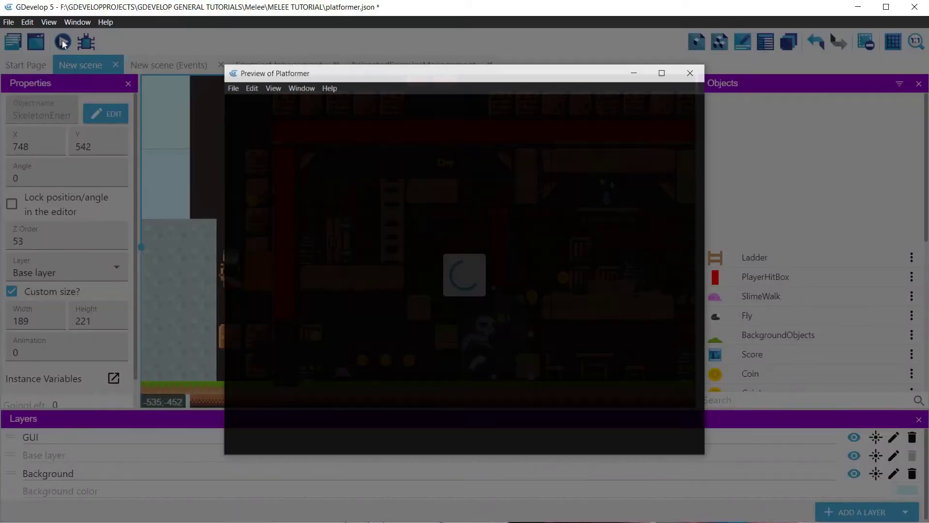
key(Right)
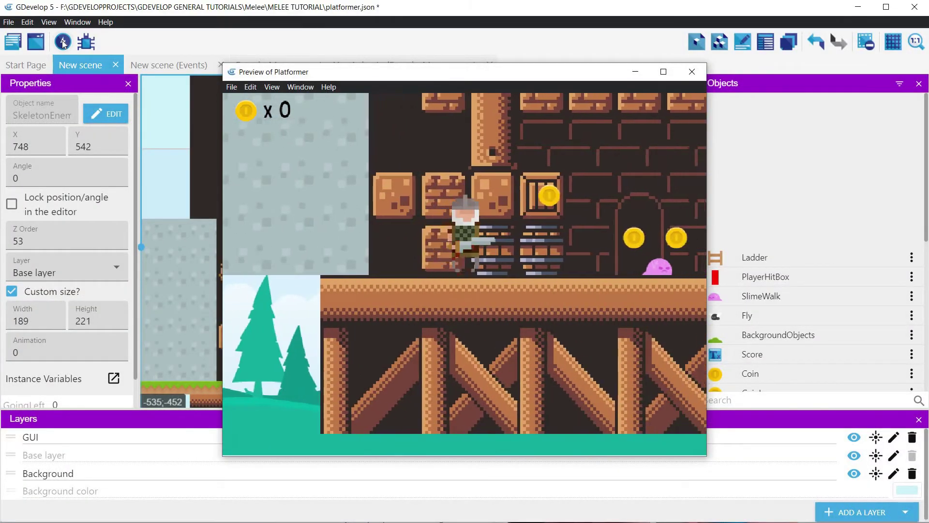
key(Right)
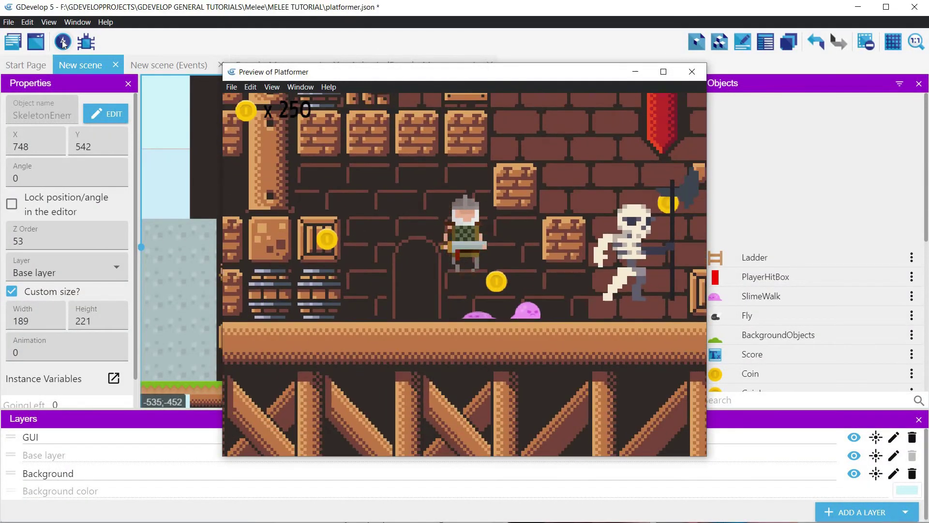
key(Right)
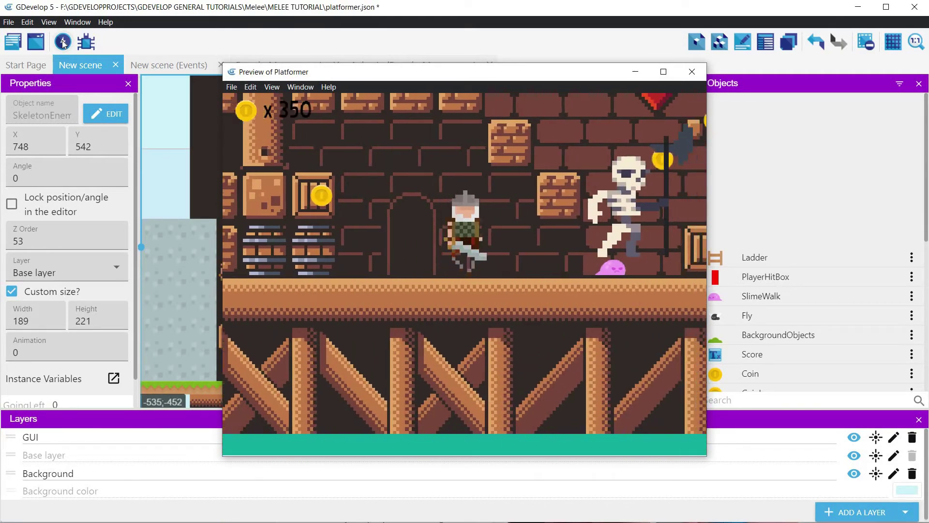
key(space)
key(Right)
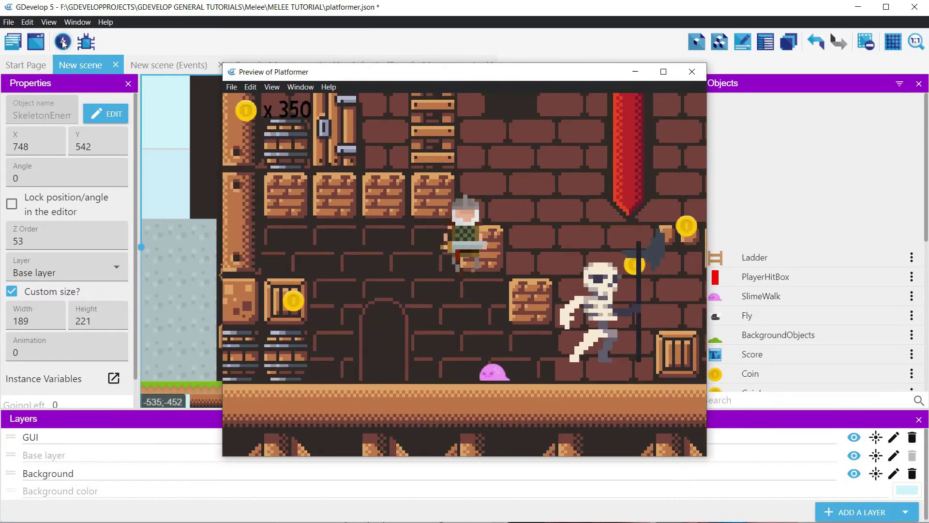
key(Left)
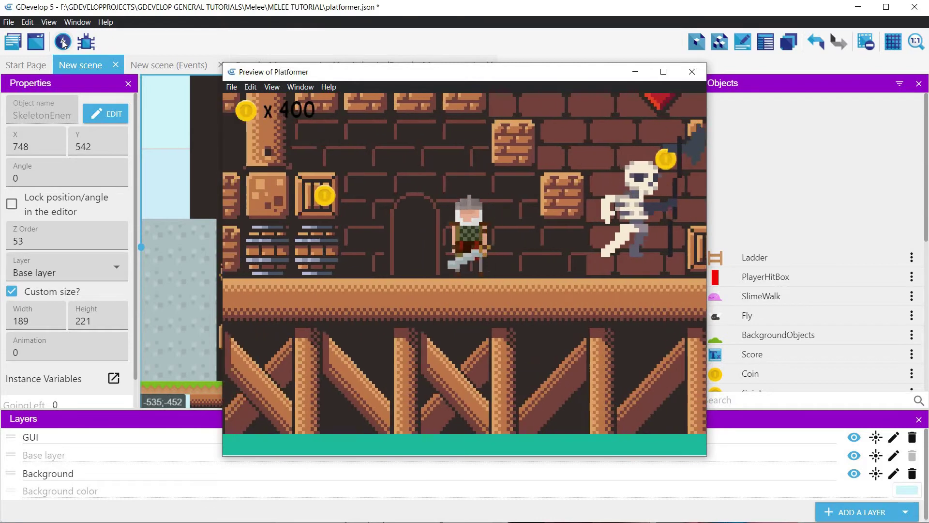
key(Right)
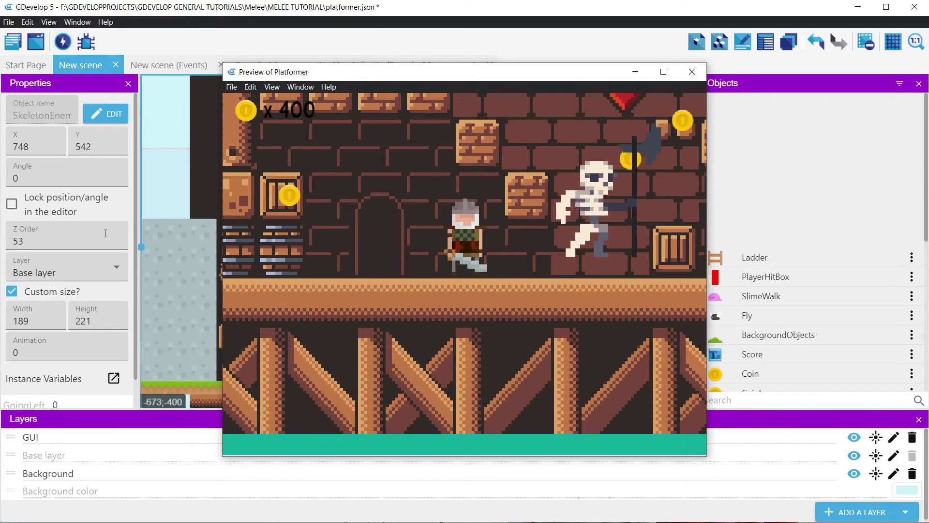
scroll(217, 235, up, 2)
key(space)
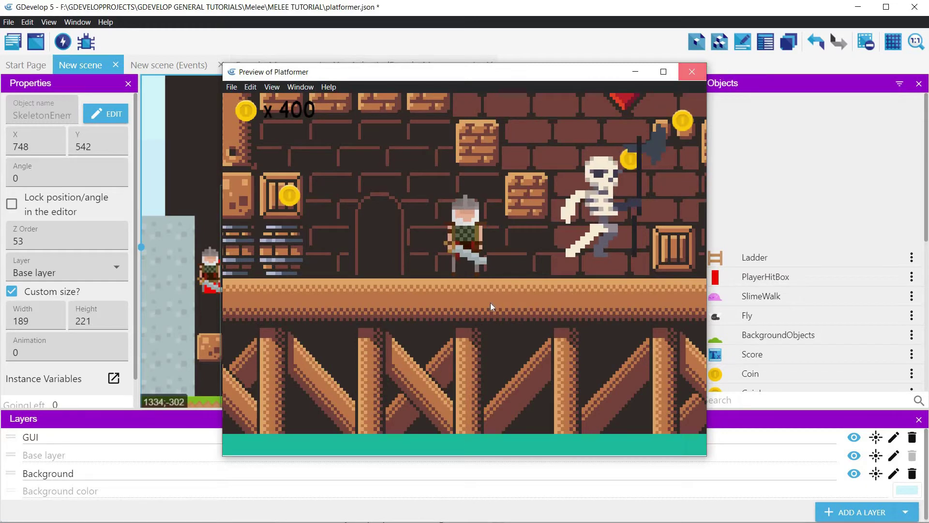
key(alt+F4)
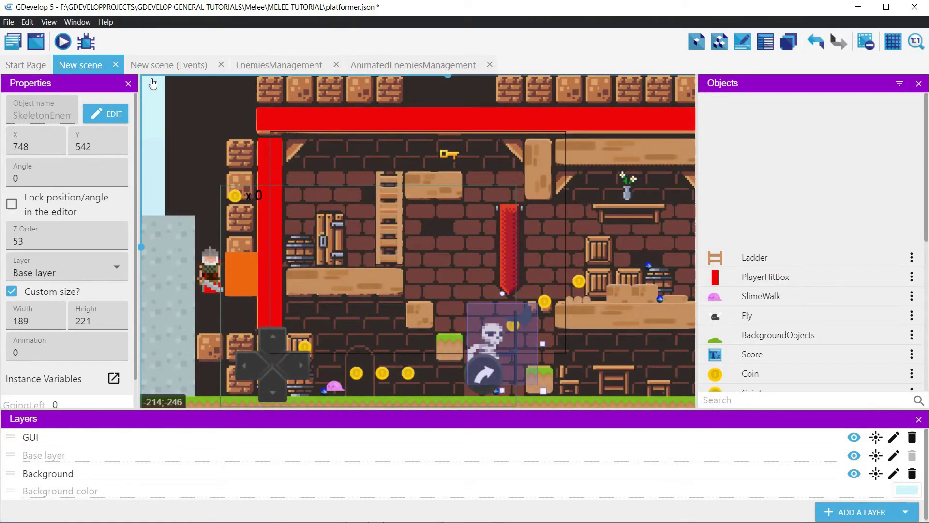
- In AnimatedEnemiesManagement, set the beginning-of-scene action to activate AnimatedEnemy's PlatformerObject behavior to yes
click(387, 66)
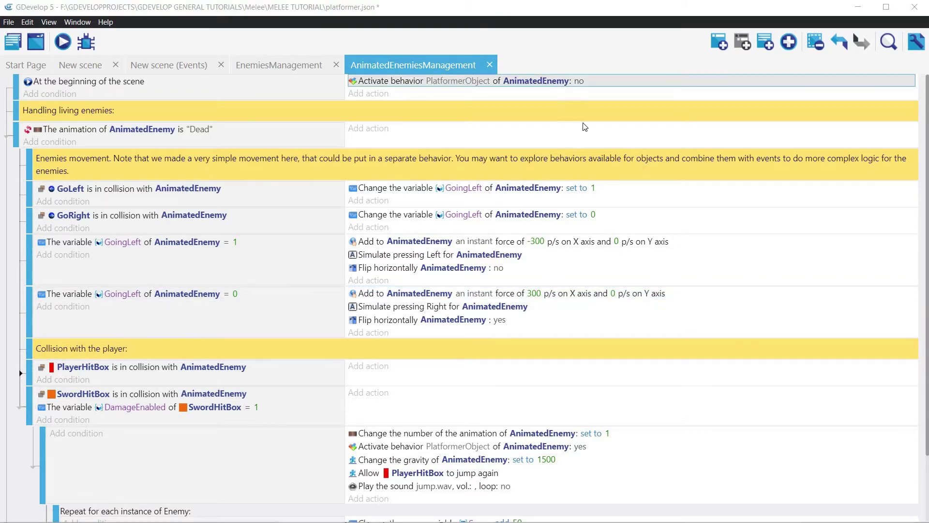
click(577, 80)
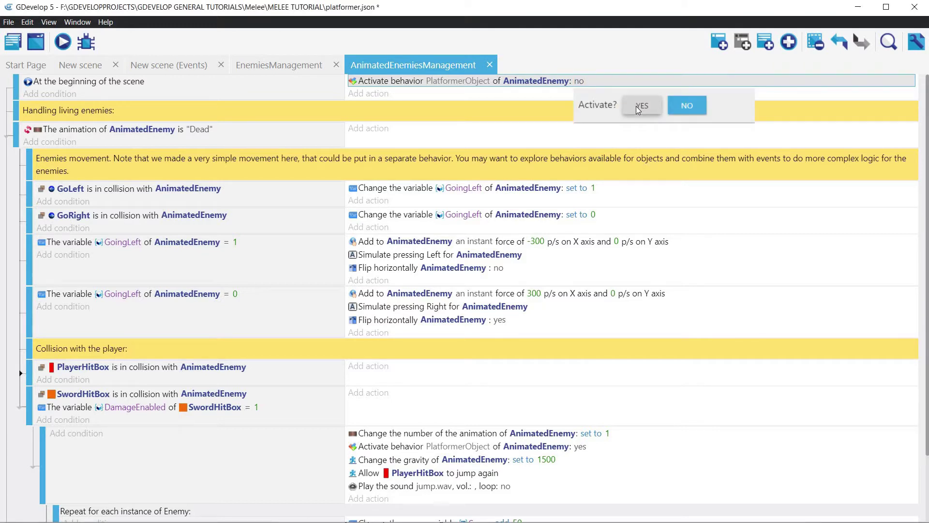
click(639, 107)
- Delete the AnimatedEnemy instant force actions from the GoingLeft = 1 and GoingLeft = 0 events
click(540, 245)
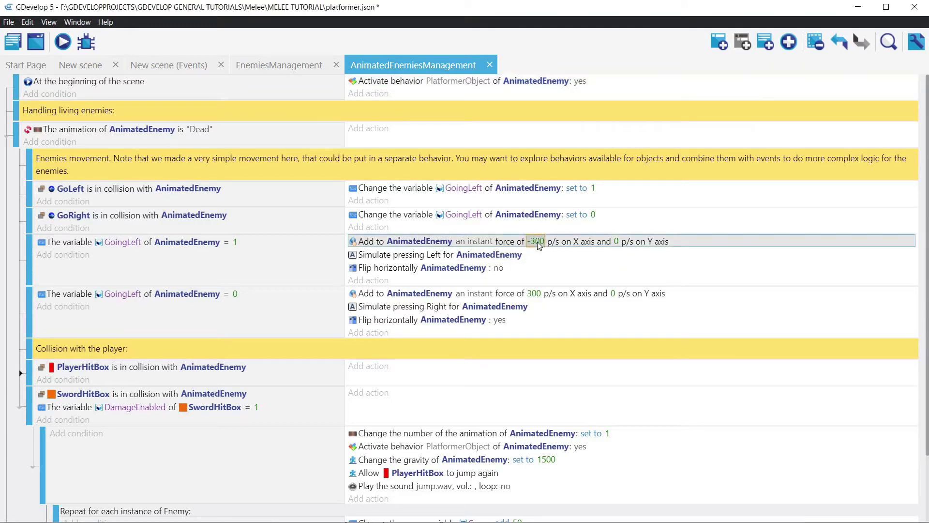
right_click(366, 241)
click(394, 297)
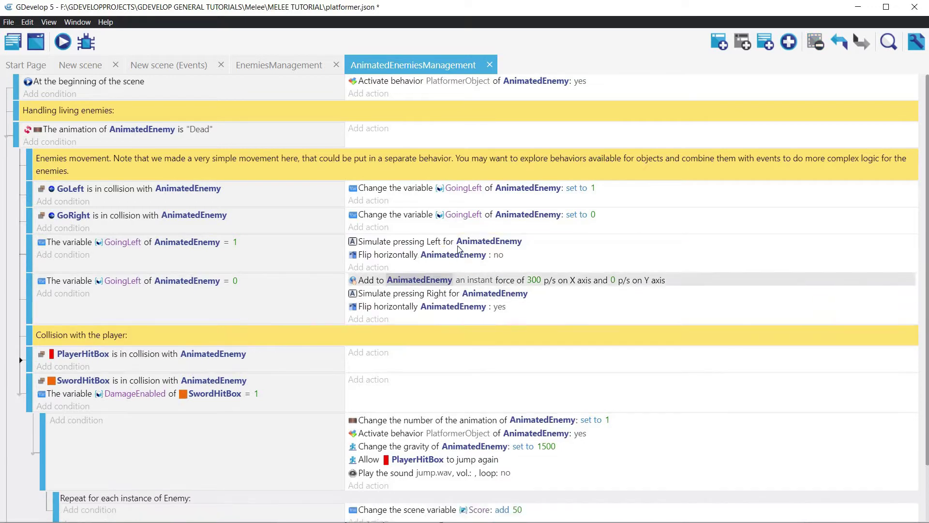
click(434, 280)
click(437, 281)
right_click(438, 280)
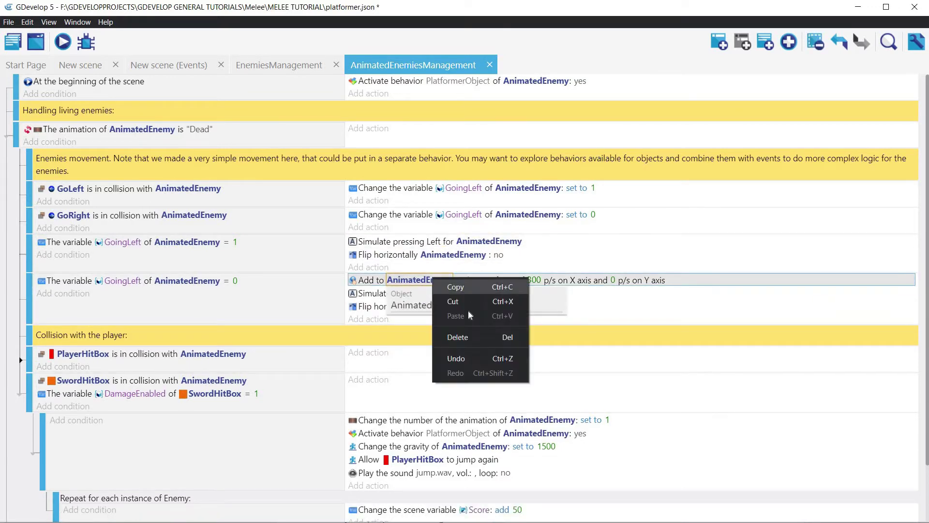
click(466, 337)
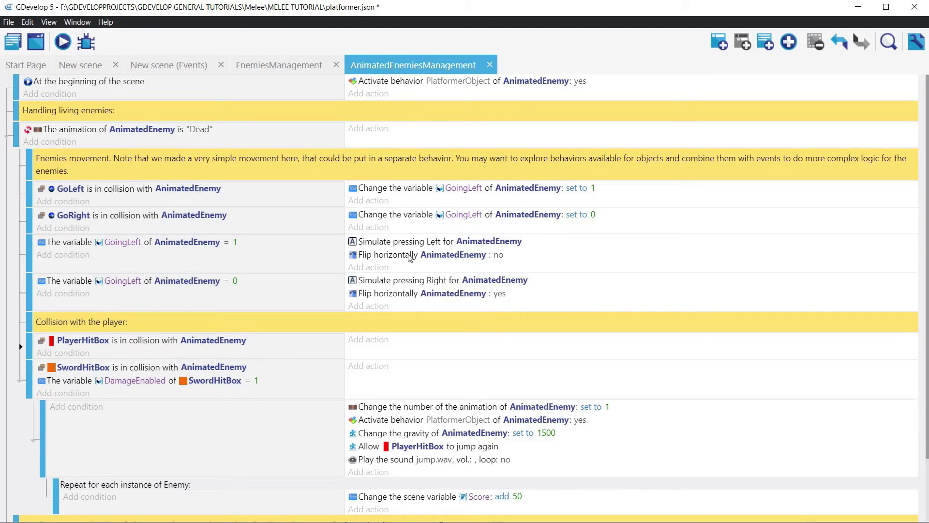
- Add an action to the GoingLeft = 1 event that sets SkeletonEnemy's horizontal flip to no
click(383, 267)
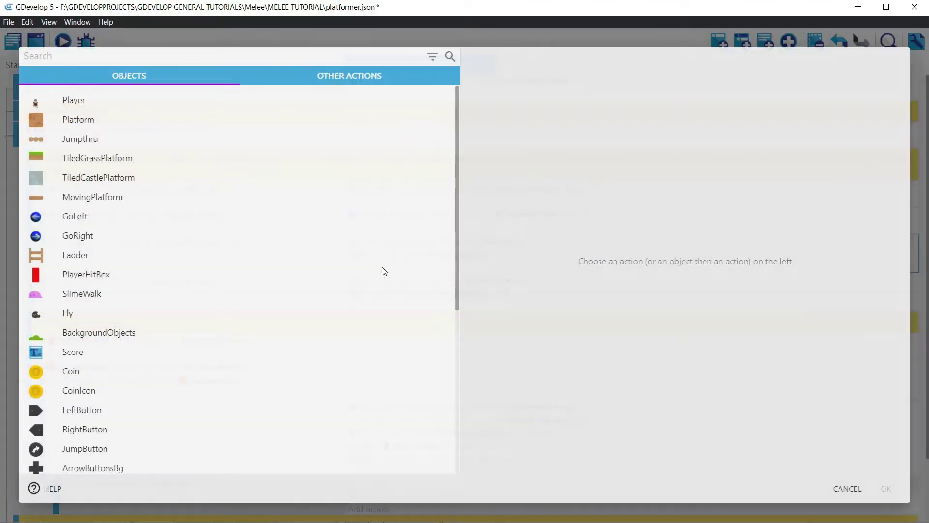
scroll(91, 362, down, 5)
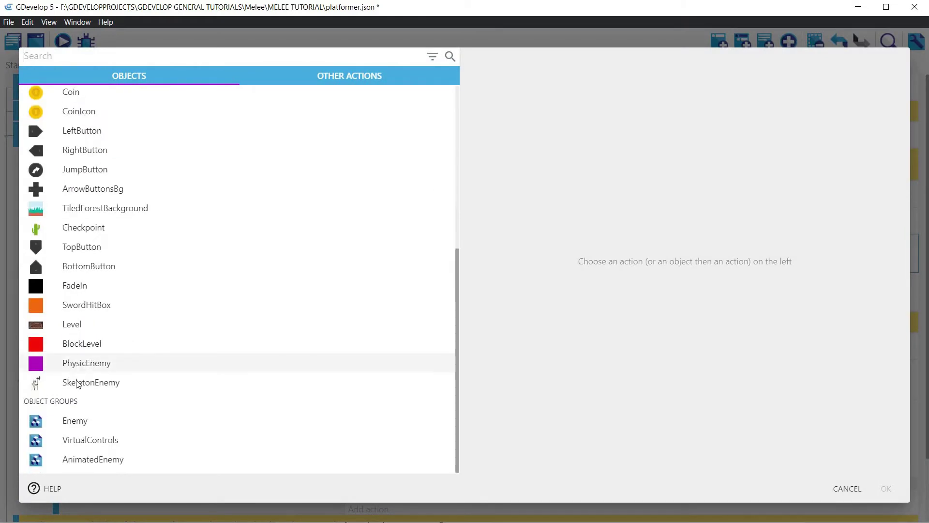
click(87, 382)
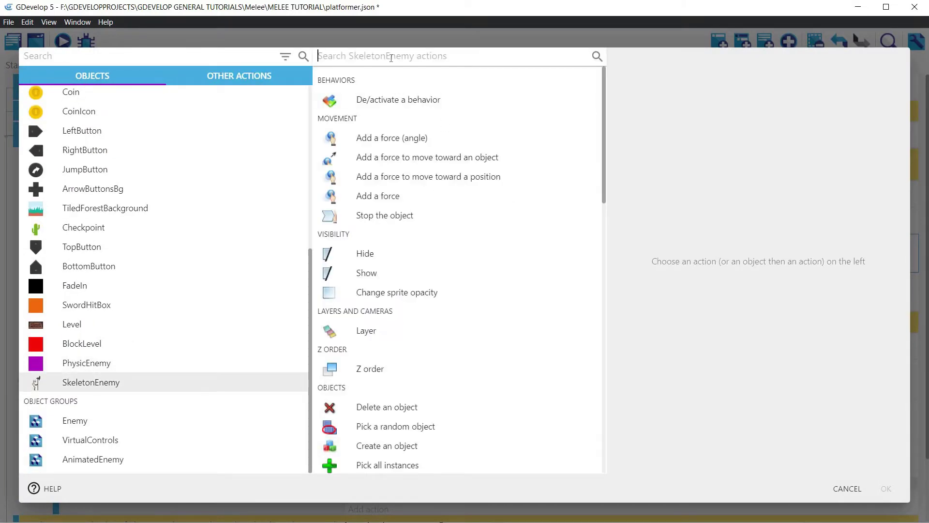
text(fli)
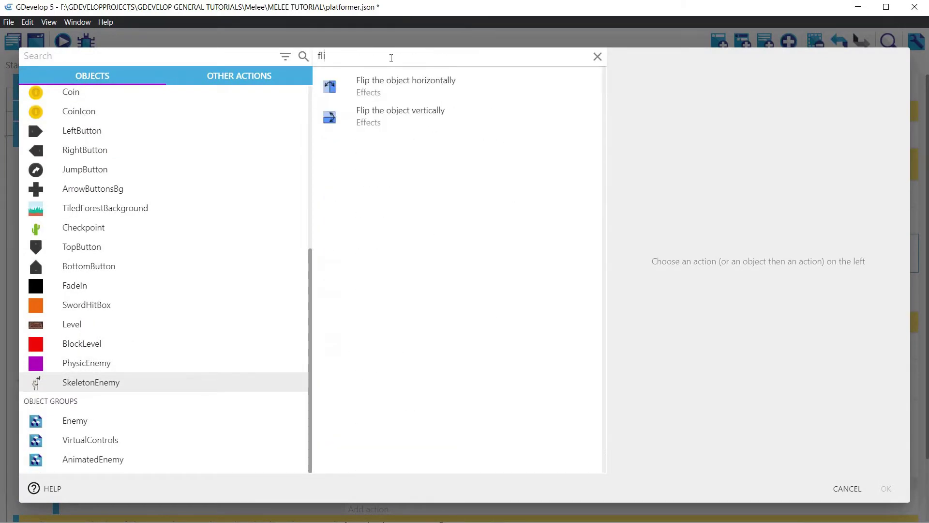
click(489, 94)
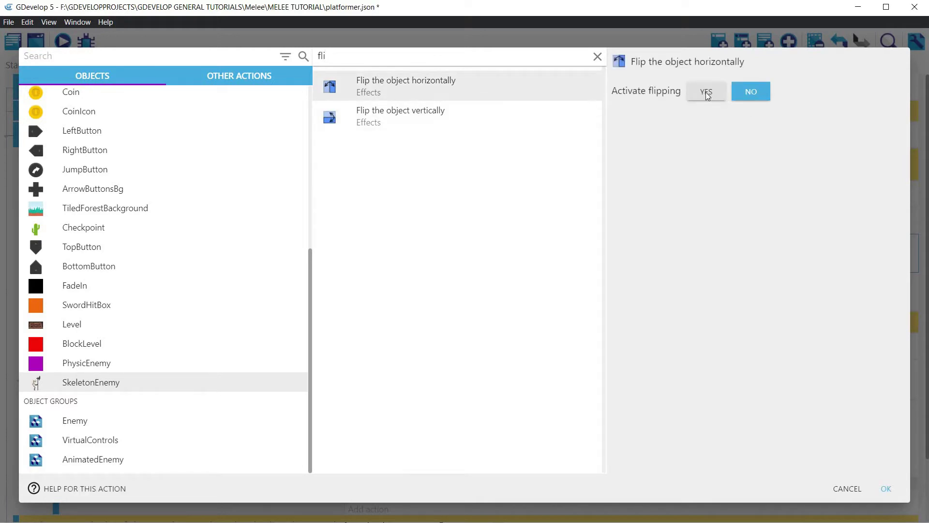
click(887, 491)
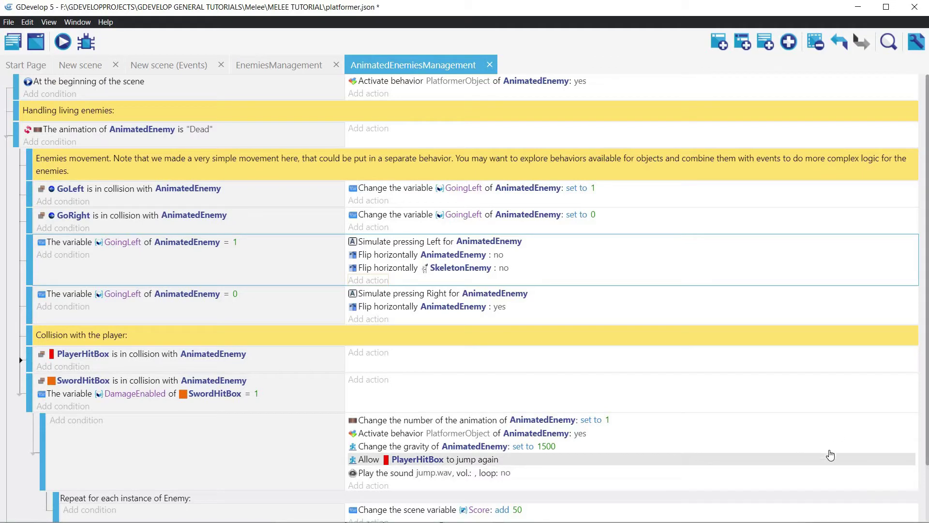
- Add a SkeletonEnemy action to the GoingLeft = 0 event
click(378, 321)
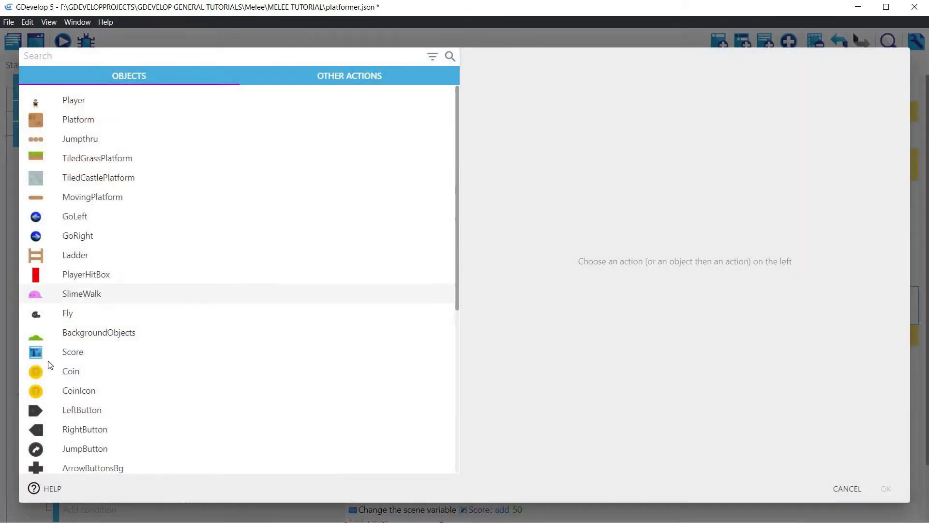
scroll(53, 374, down, 5)
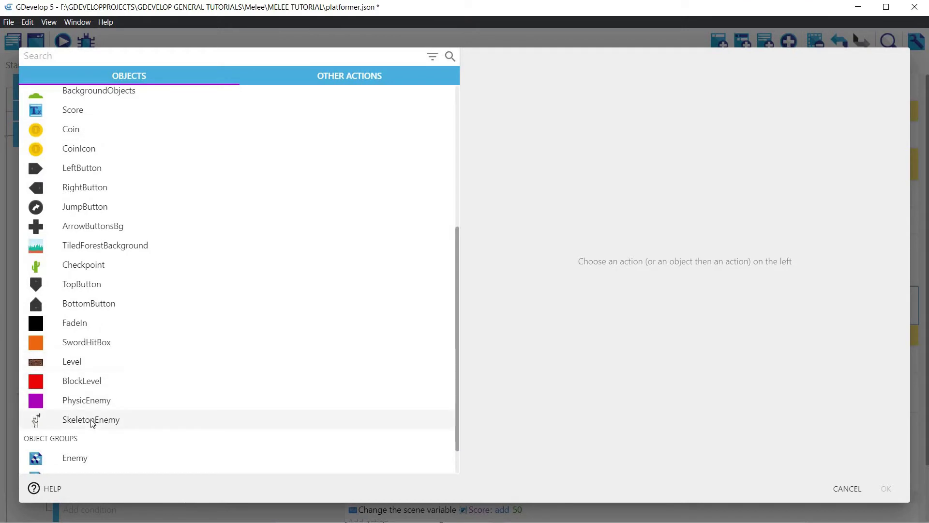
- Add a Flip horizontally action for SkeletonEnemy, set to no, to the GoingLeft = 0 event
click(93, 421)
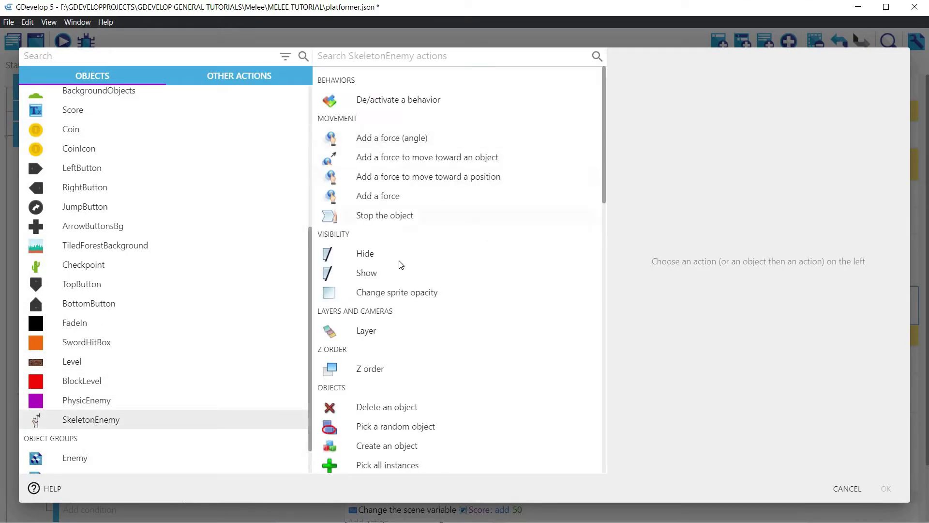
scroll(401, 264, down, 10)
scroll(401, 265, down, 5)
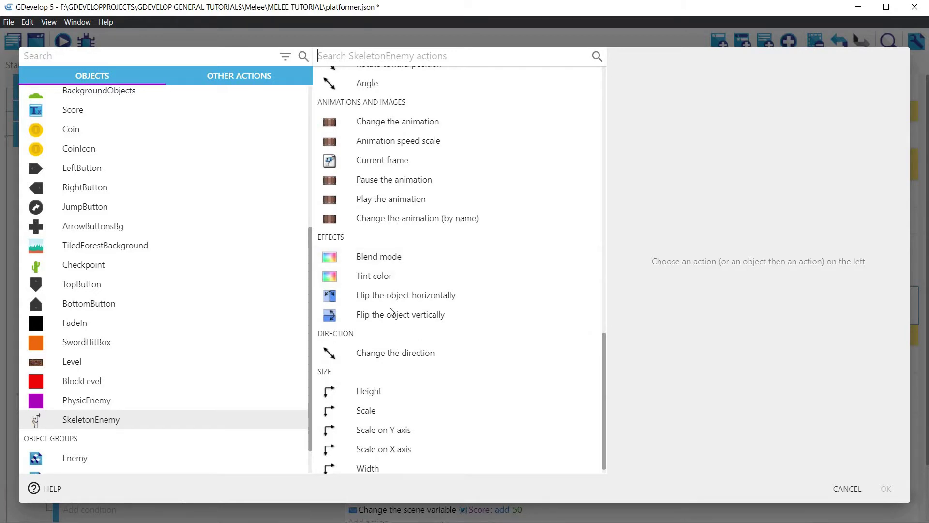
click(395, 295)
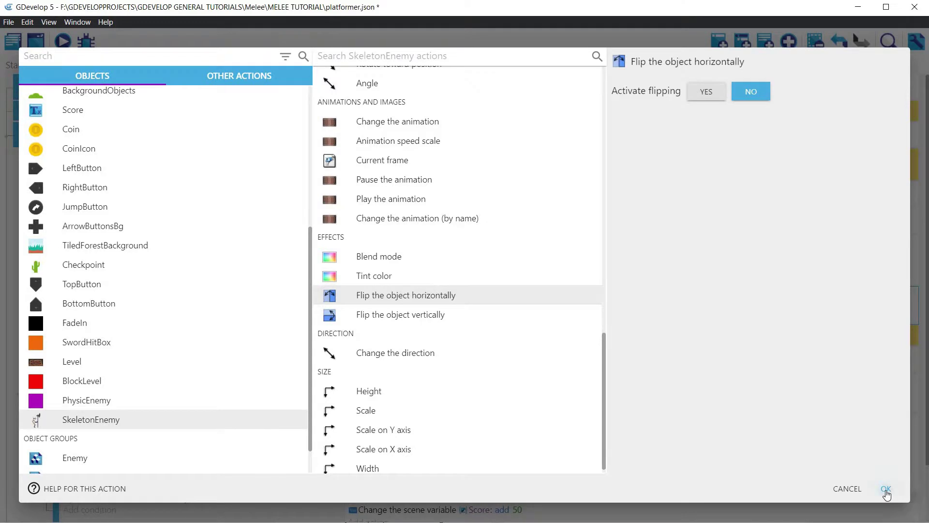
click(886, 490)
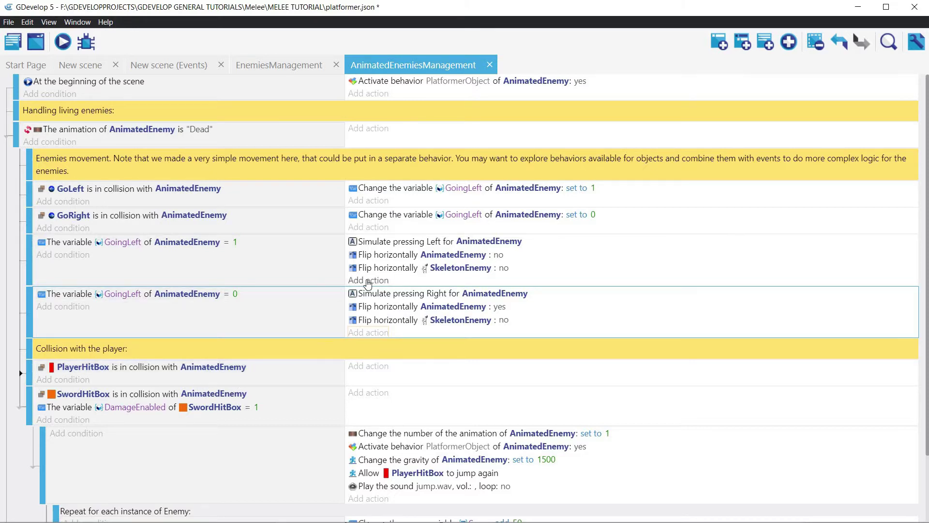
- Start a new SkeletonEnemy action in the GoingLeft = 1 event and search its actions for "Chan"
click(367, 280)
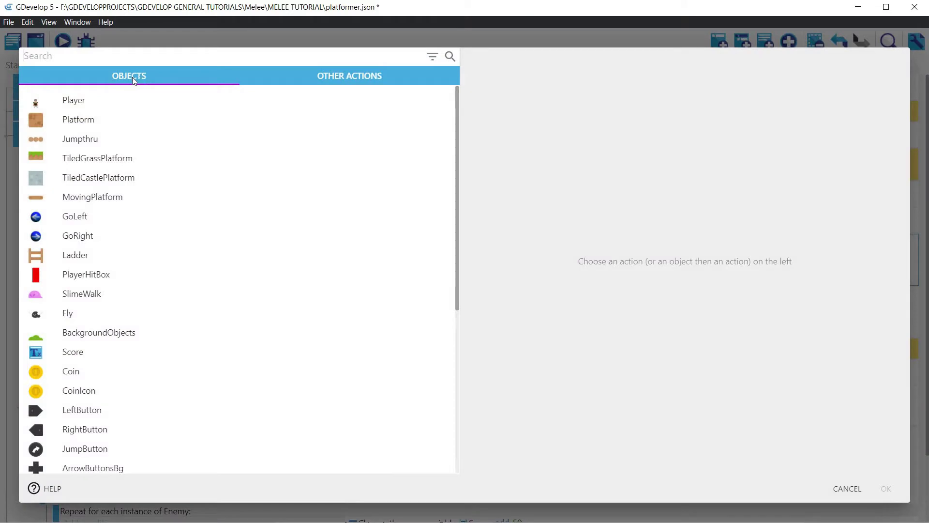
scroll(67, 415, down, 5)
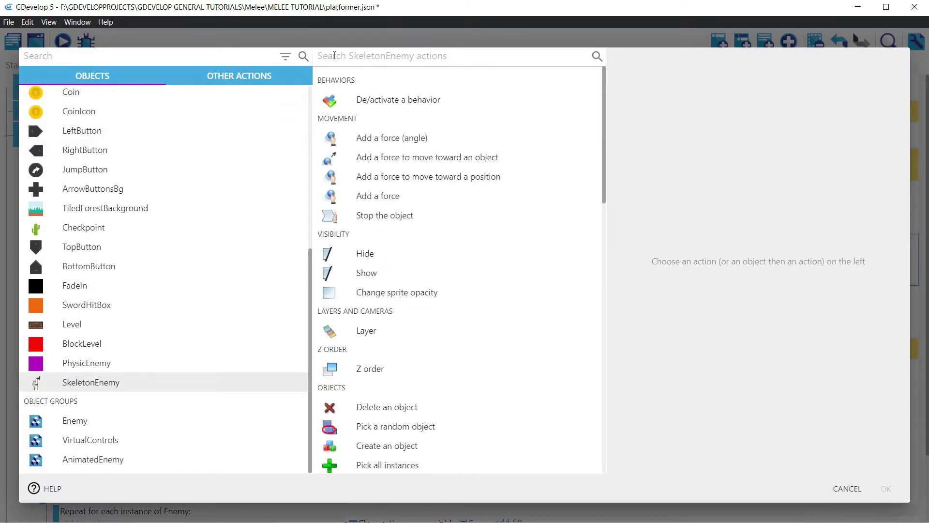
text(Chan)
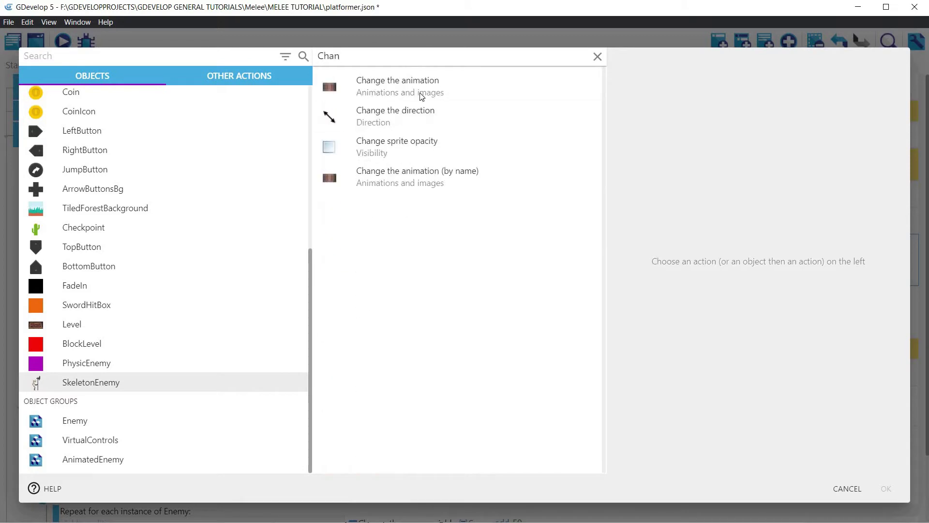
click(422, 94)
click(651, 116)
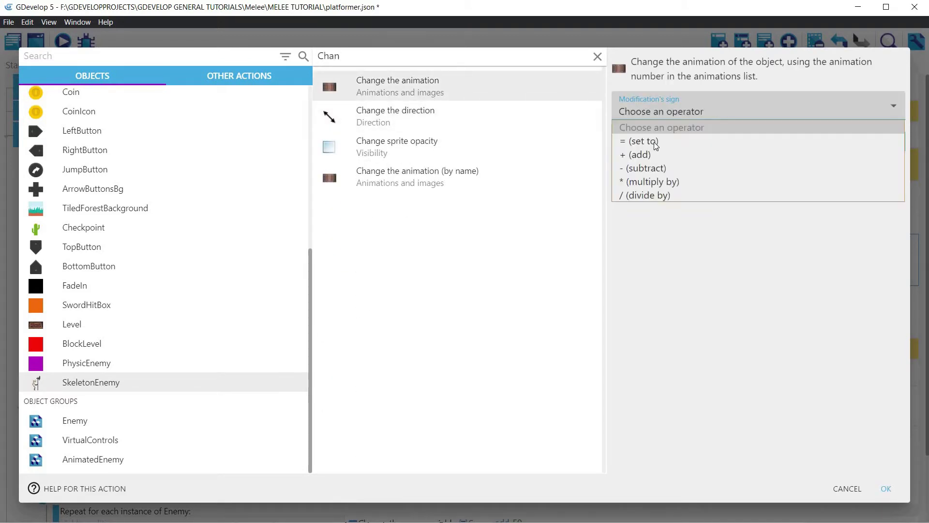
click(656, 141)
text(")
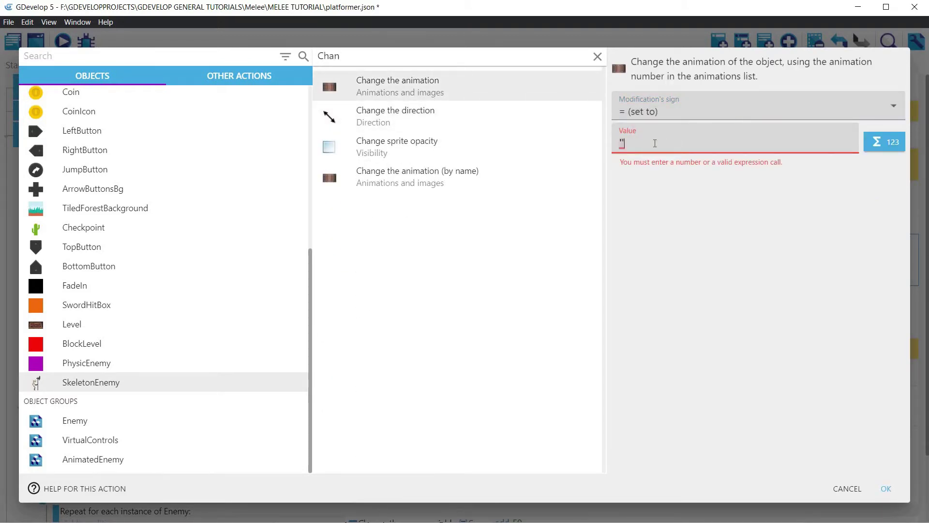
text(Walk")
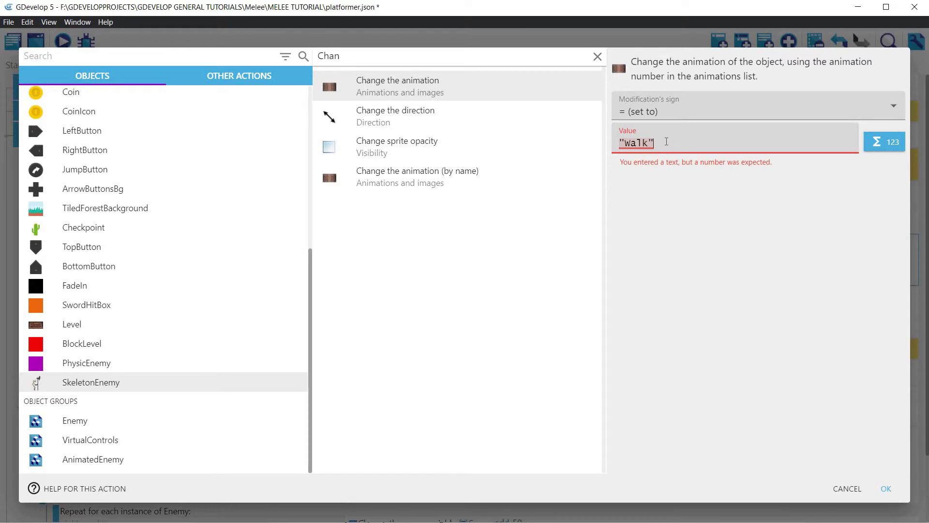
- Make the SkeletonEnemy action change the animation by name to "Walk" and add it to the event
click(498, 177)
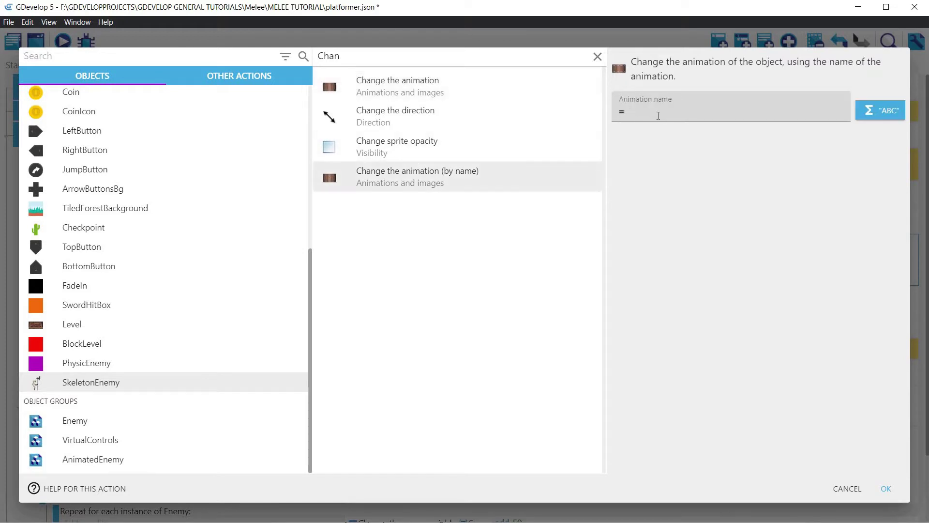
click(660, 114)
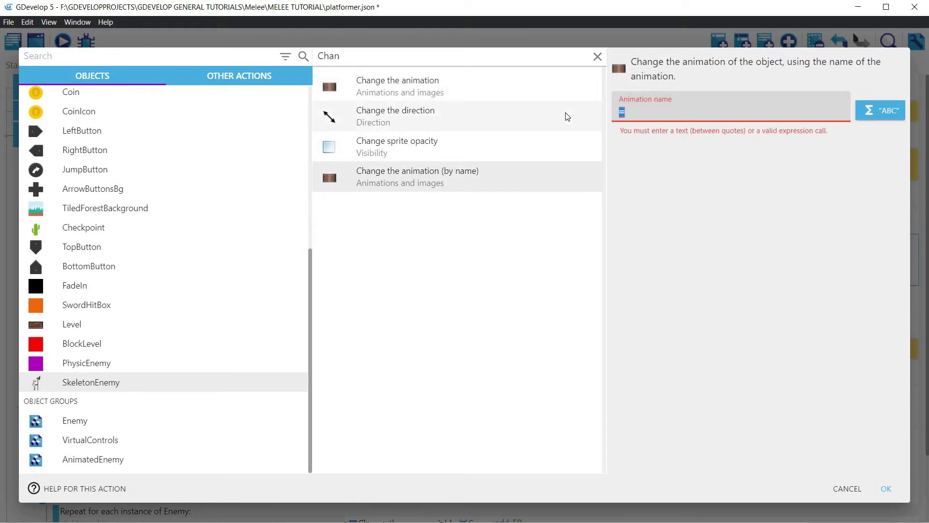
text("Wal)
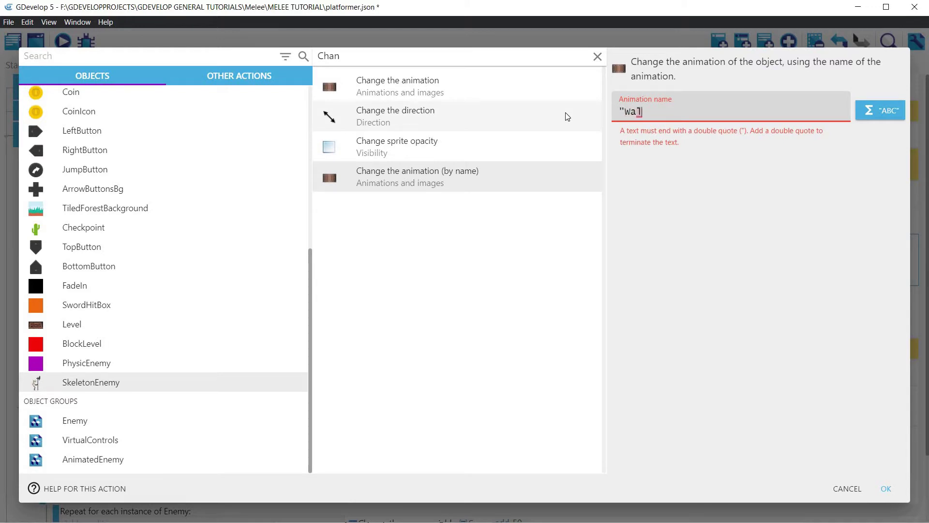
text(k")
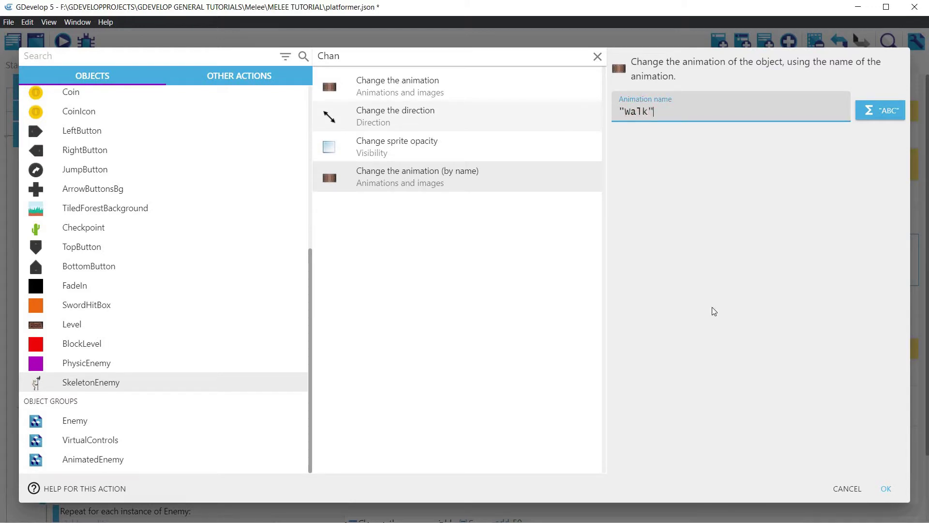
click(886, 490)
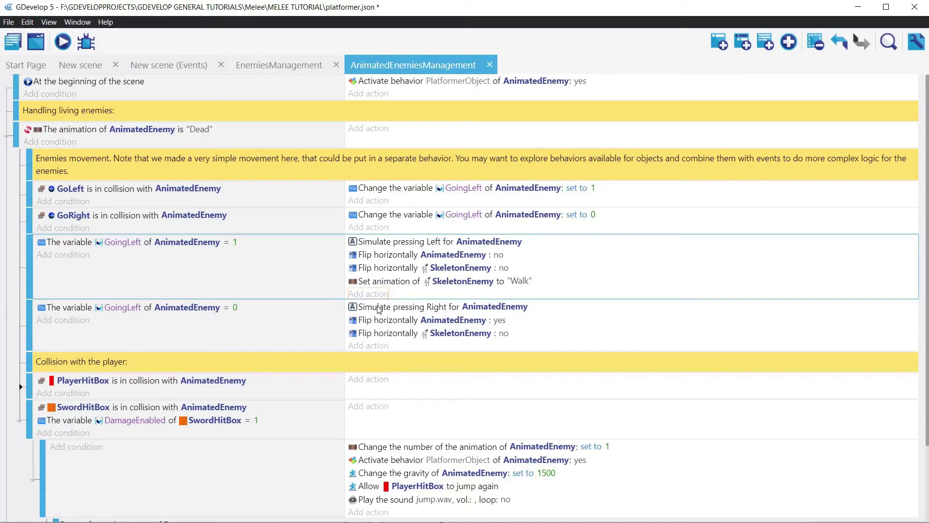
- Copy the SkeletonEnemy "Walk" animation action into the GoingLeft = 0 event
right_click(409, 282)
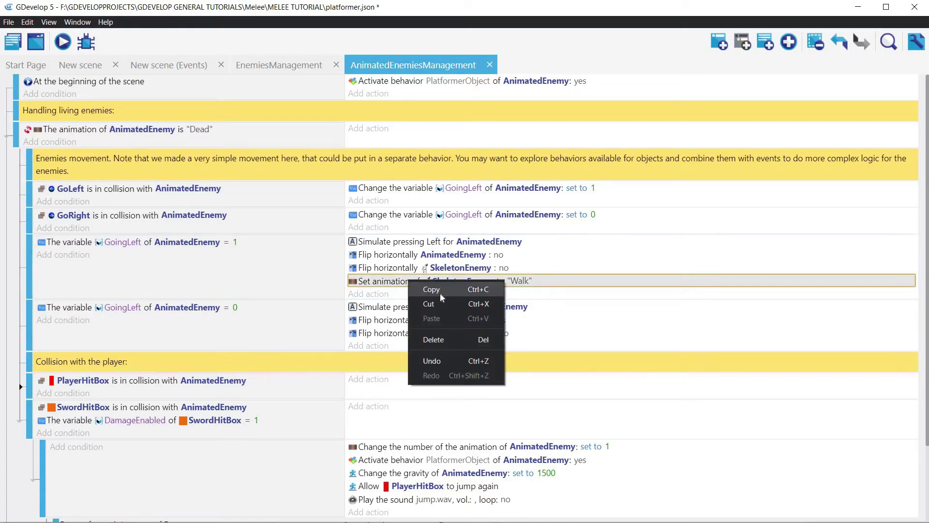
click(431, 295)
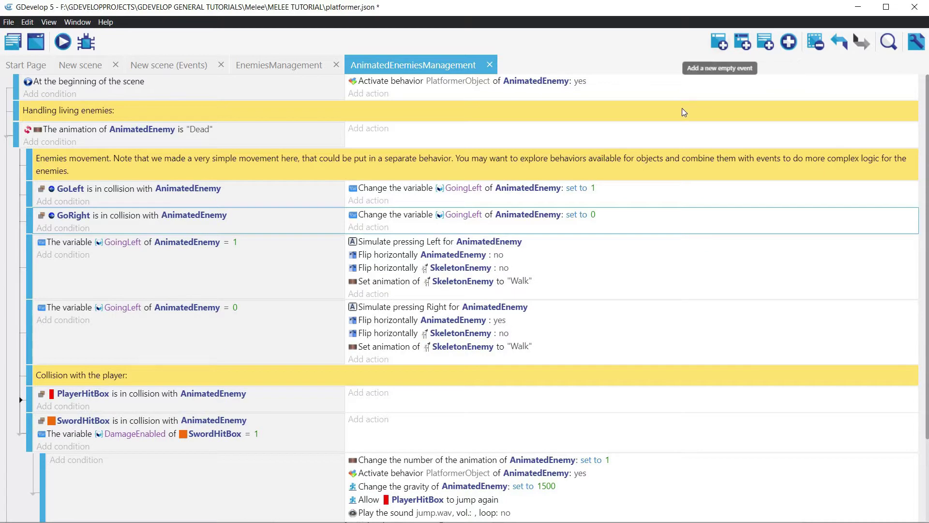
- Add an empty event below the GoRight collision event and choose Position of an object as its action for SkeletonEnemy
click(717, 41)
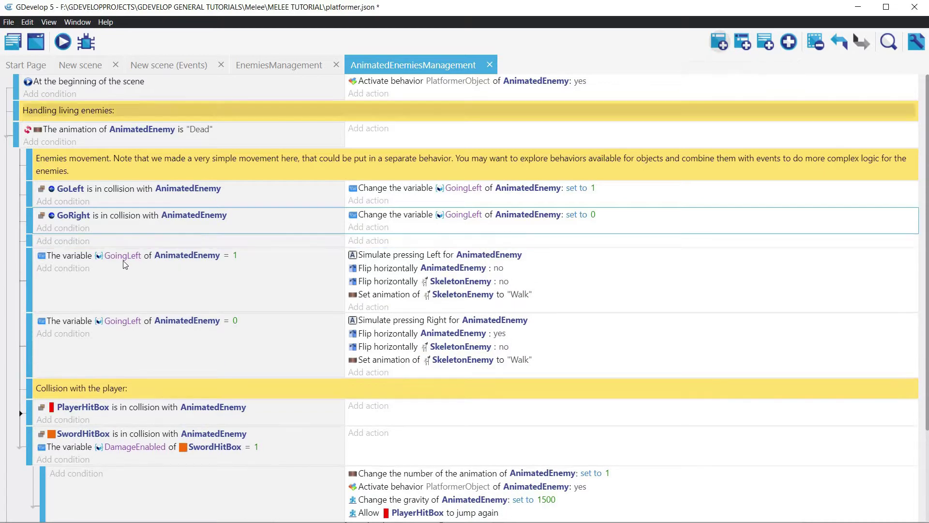
click(365, 242)
scroll(98, 302, down, 5)
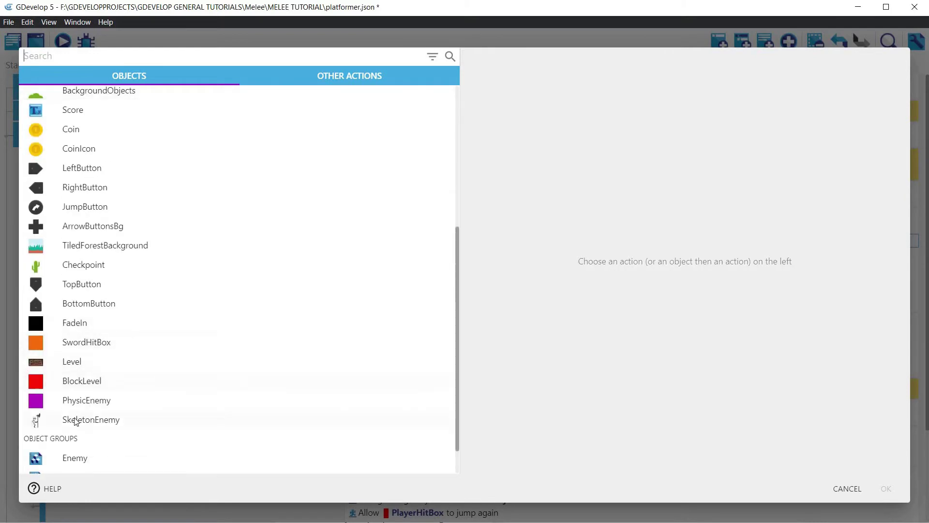
click(75, 420)
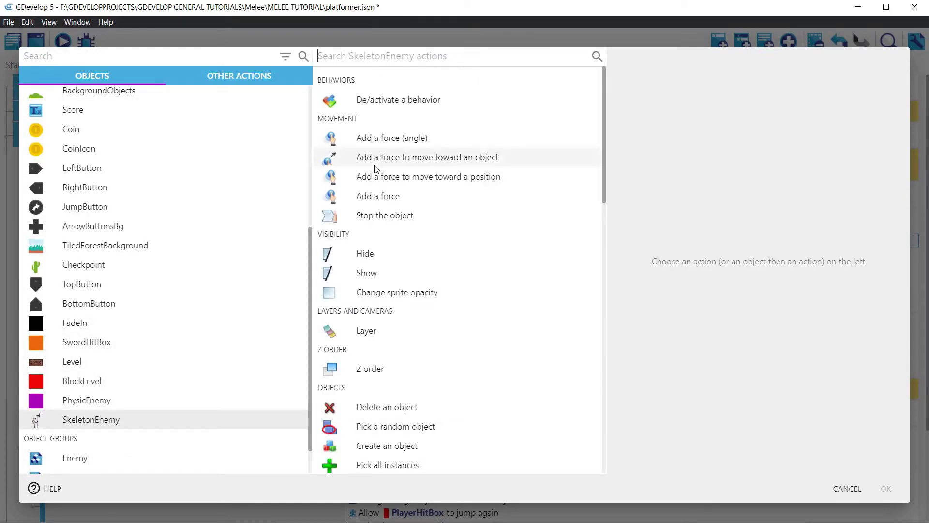
text(po)
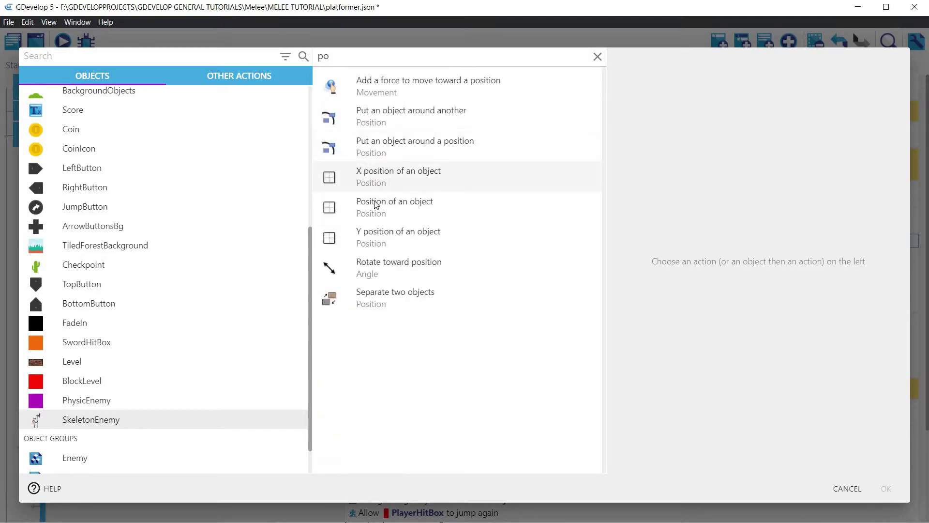
click(380, 208)
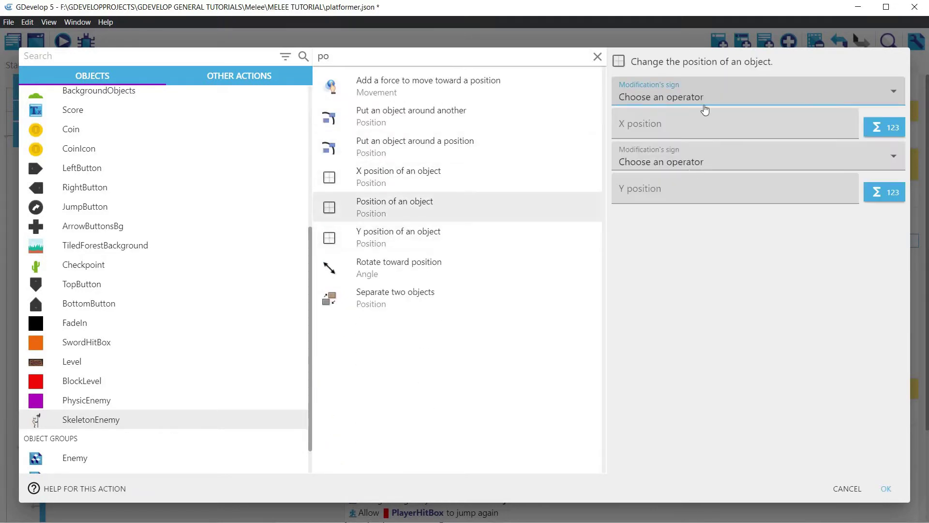
- Configure the SkeletonEnemy X position as set to AnimatedEnemy.X()
click(683, 110)
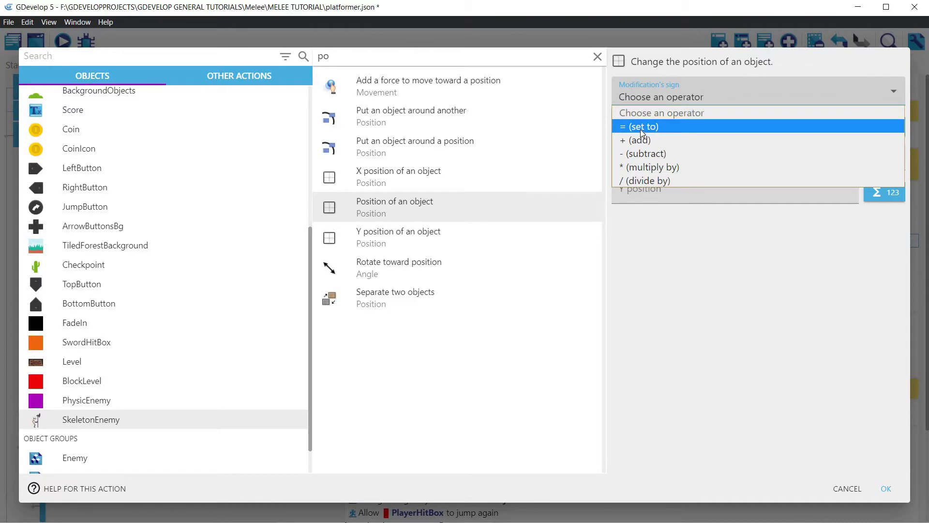
click(641, 127)
click(649, 126)
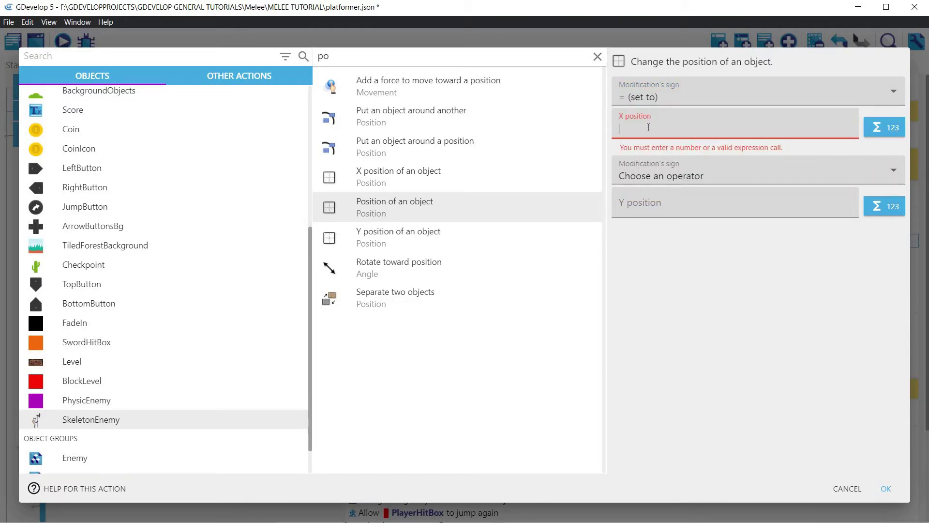
text(Anima)
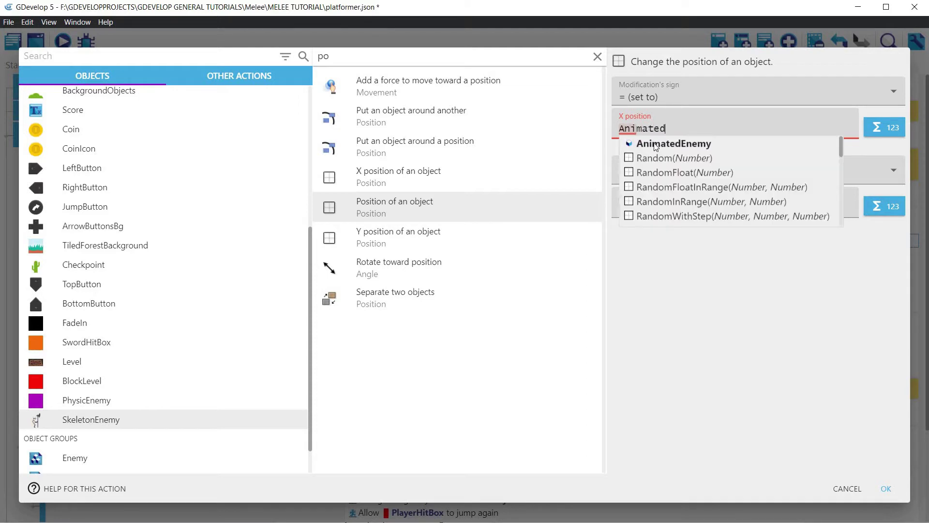
text(ted)
click(655, 144)
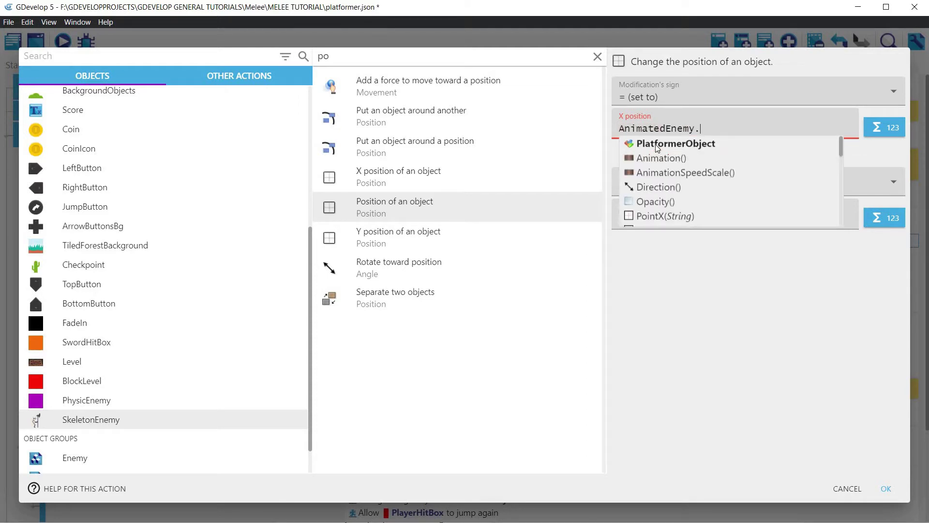
text(X()
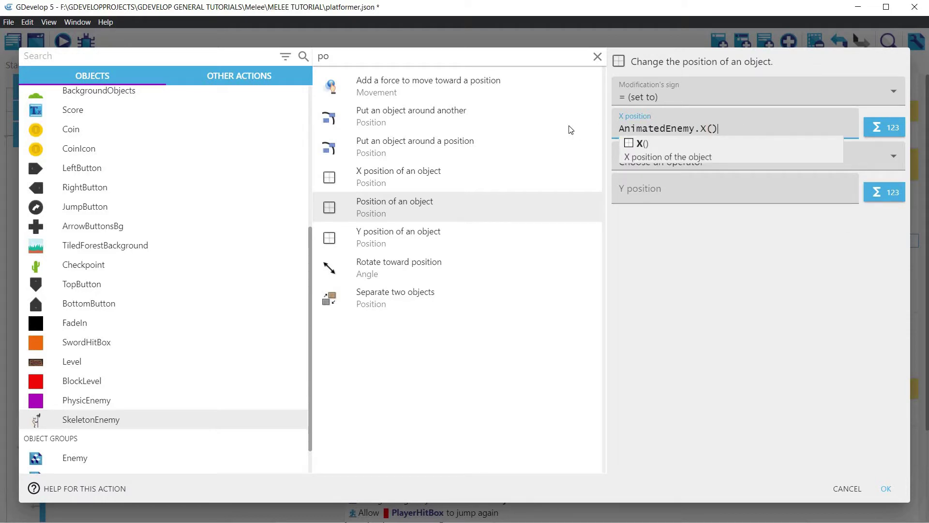
- Reuse the X expression to enter AnimatedEnemy.Y() as the Y position and add the action to the event
key(ctrl+a)
key(ctrl+c)
click(653, 191)
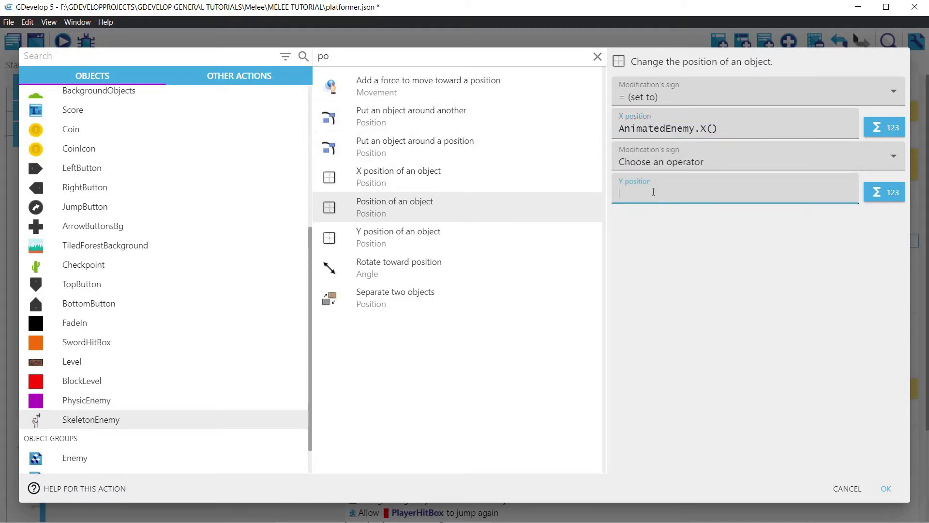
key(ctrl+v)
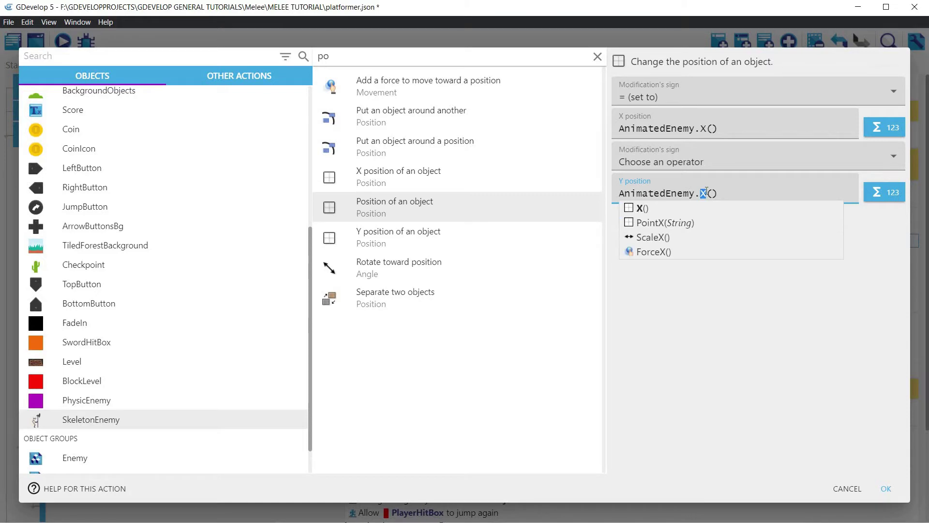
click(887, 489)
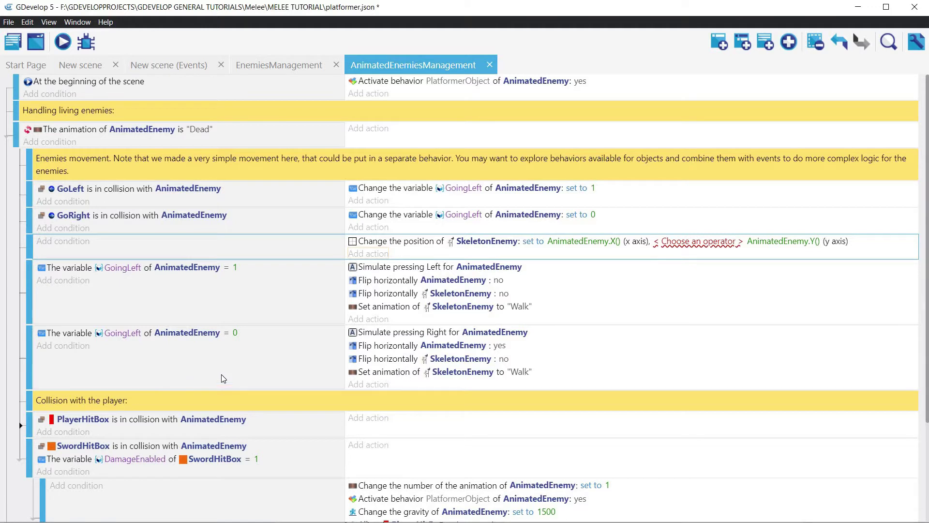
- Choose = (set to) as the Y-axis operator of the SkeletonEnemy position action
click(709, 242)
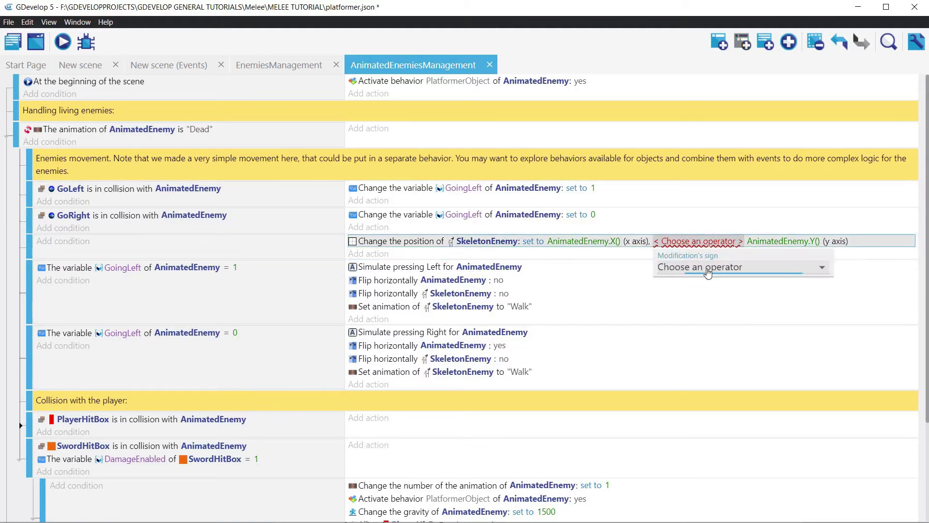
click(710, 269)
click(677, 293)
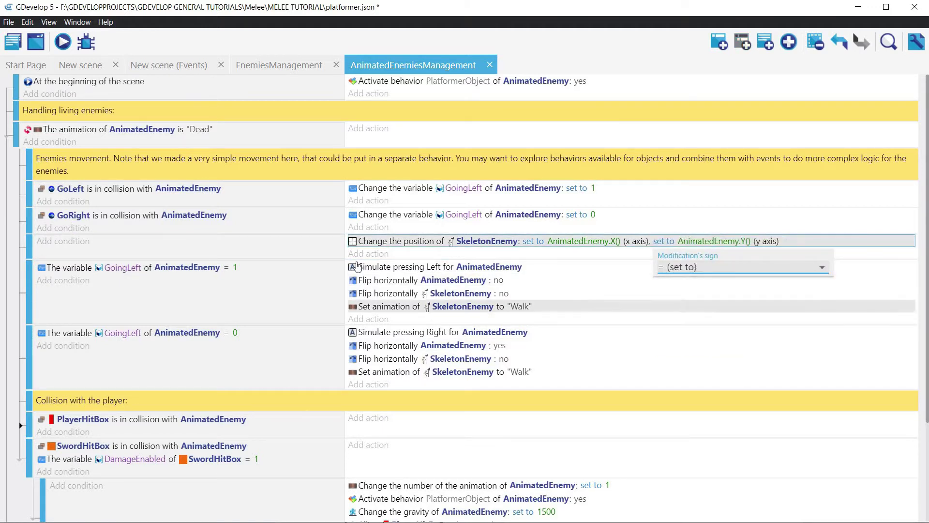
- Preview the platformer and walk the player right and left to check the skeleton enemy's movement and animation
click(63, 43)
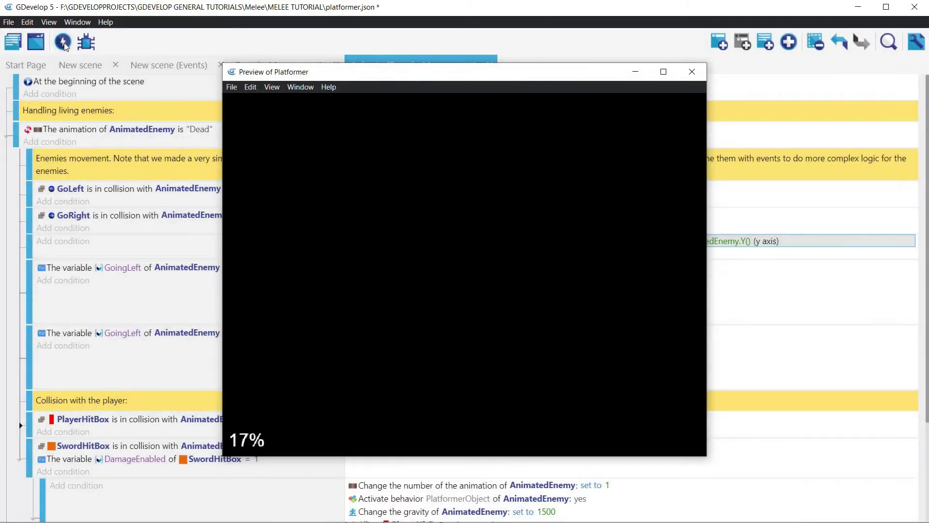
key(Right)
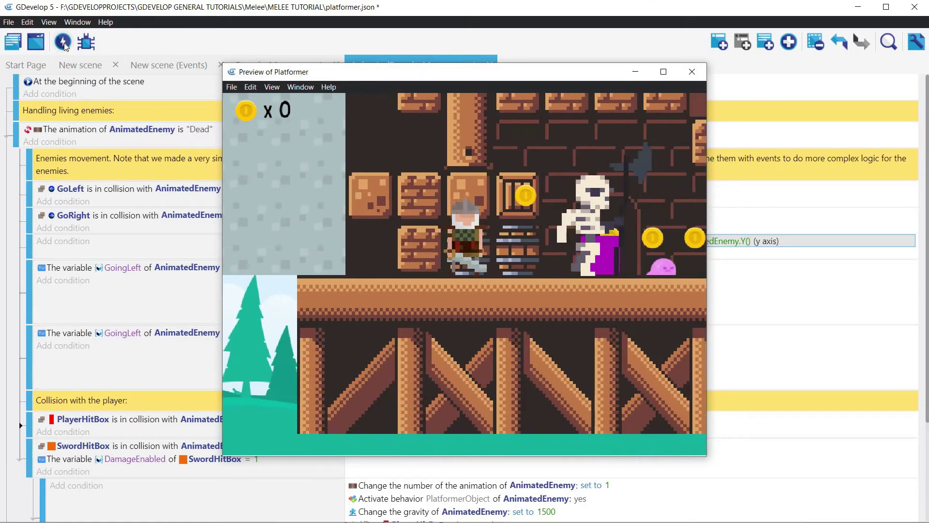
key(Right)
key(Left)
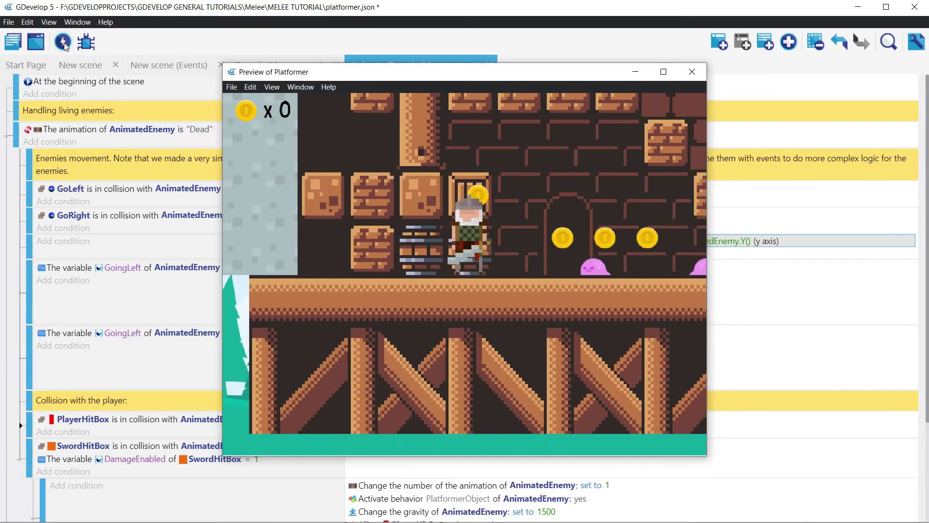
- Walk the player right in the preview to check which way the skeleton faces, and close the preview
key(Right)
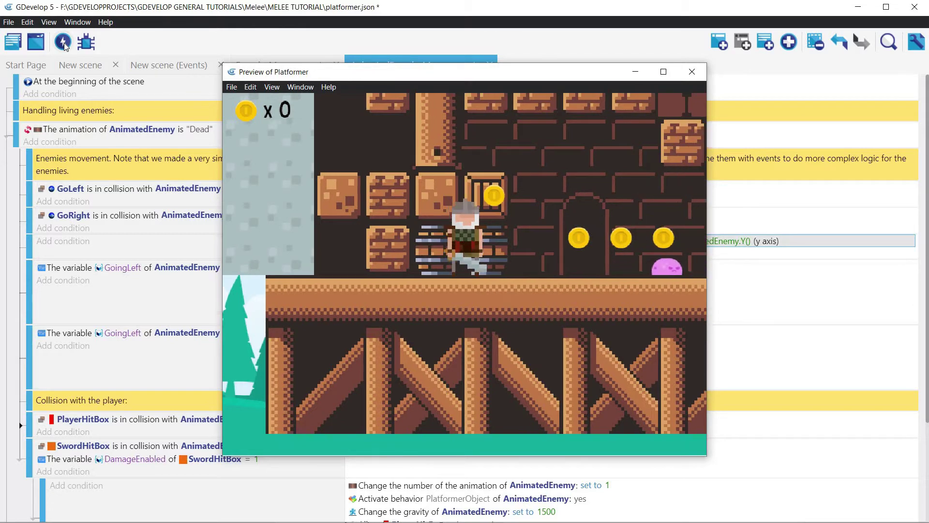
key(Right)
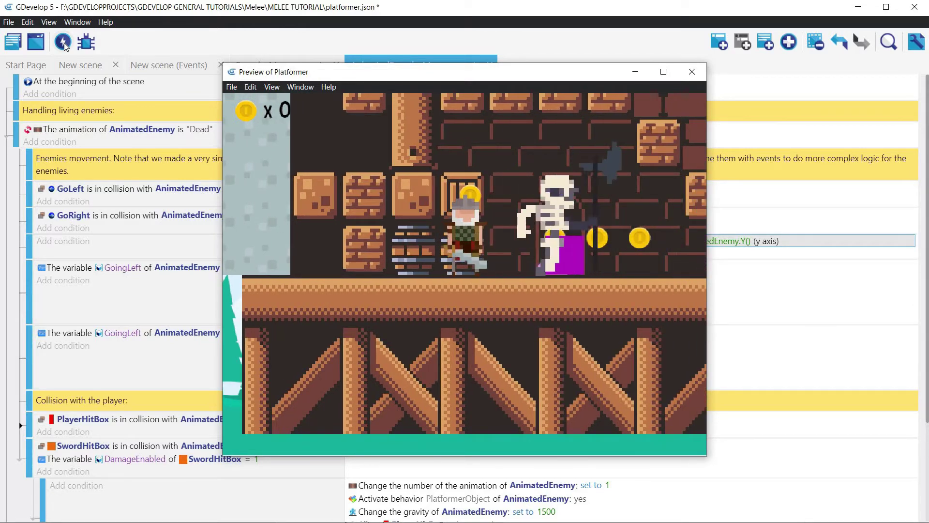
key(Right)
key(Right)
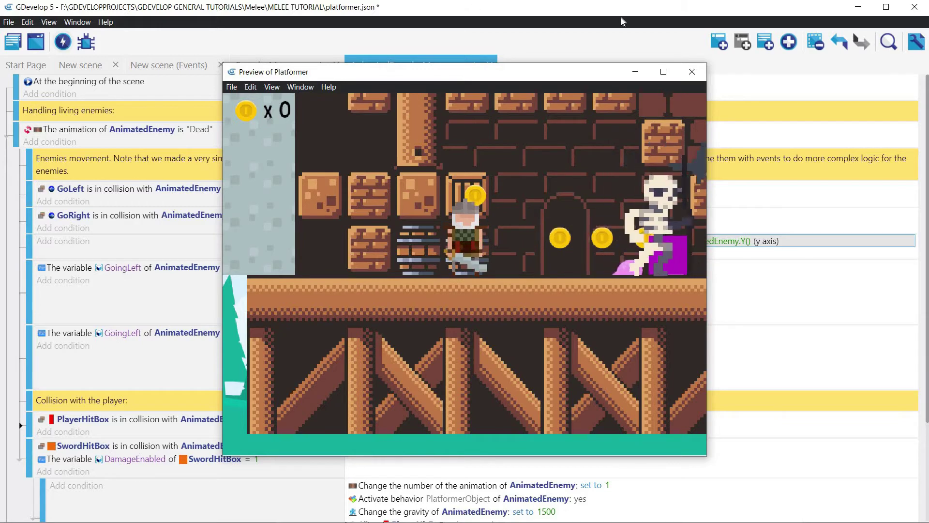
click(699, 75)
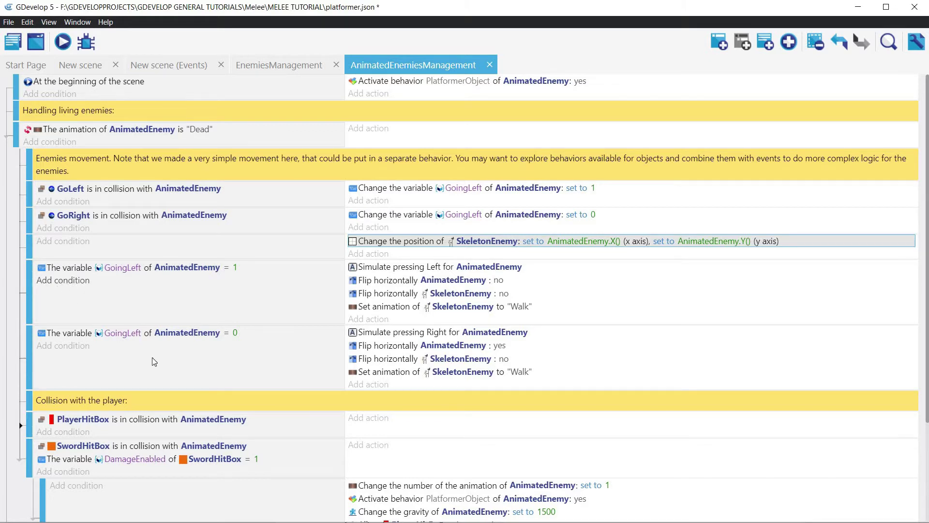
- Set horizontal flipping to yes for both AnimatedEnemy and SkeletonEnemy in the GoingLeft = 1 event
key(ctrl+z)
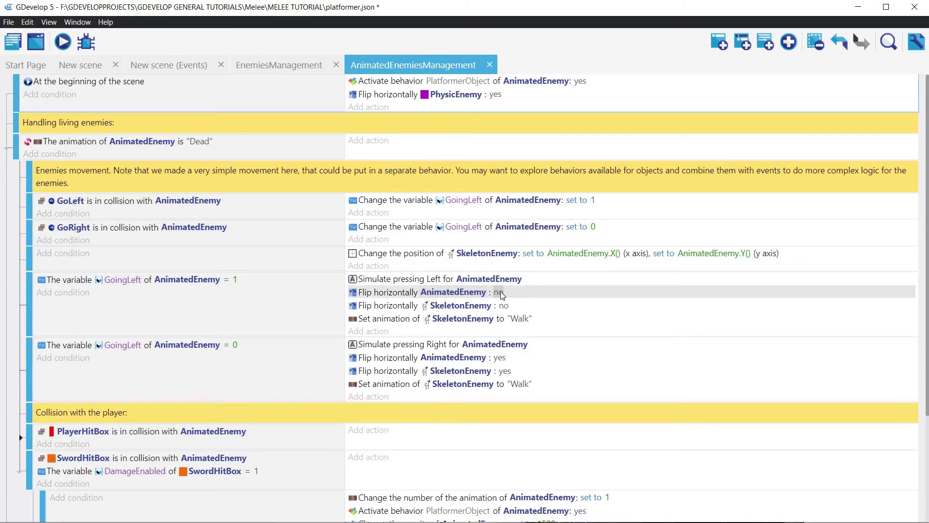
click(499, 292)
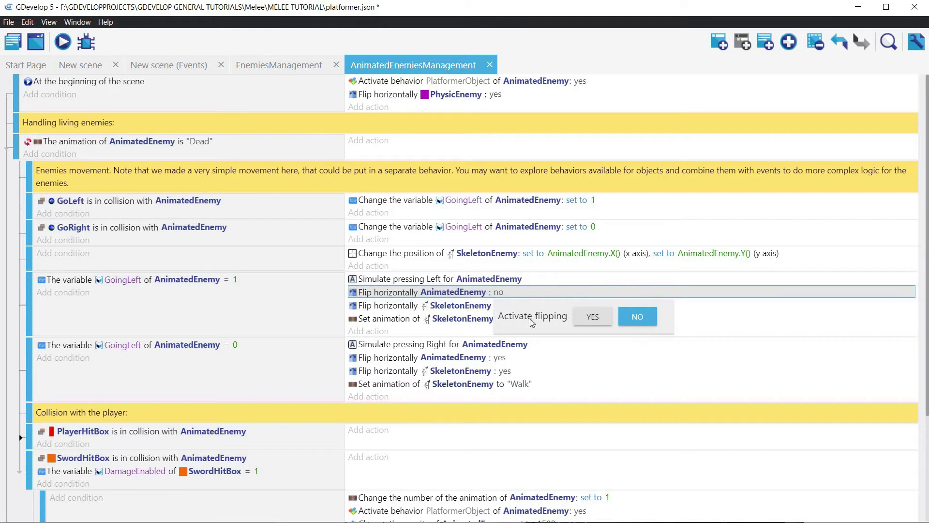
click(587, 319)
click(470, 310)
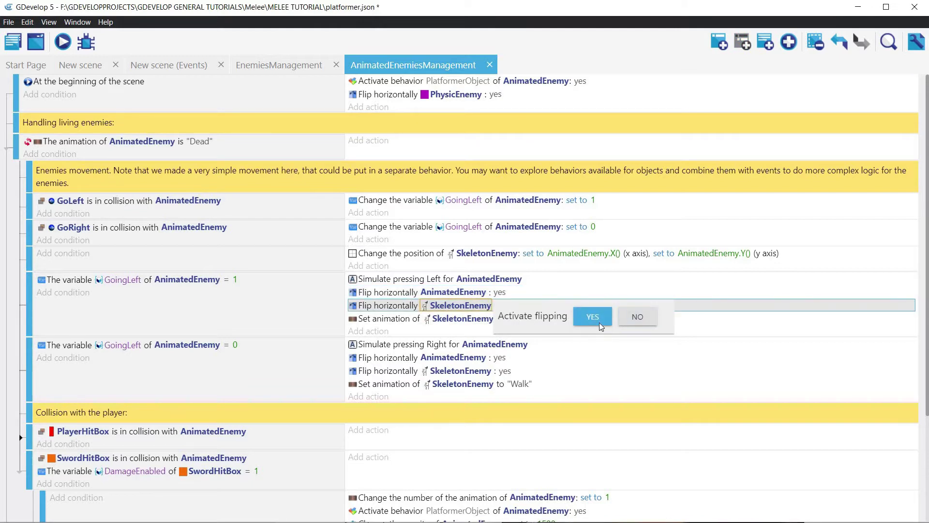
click(586, 319)
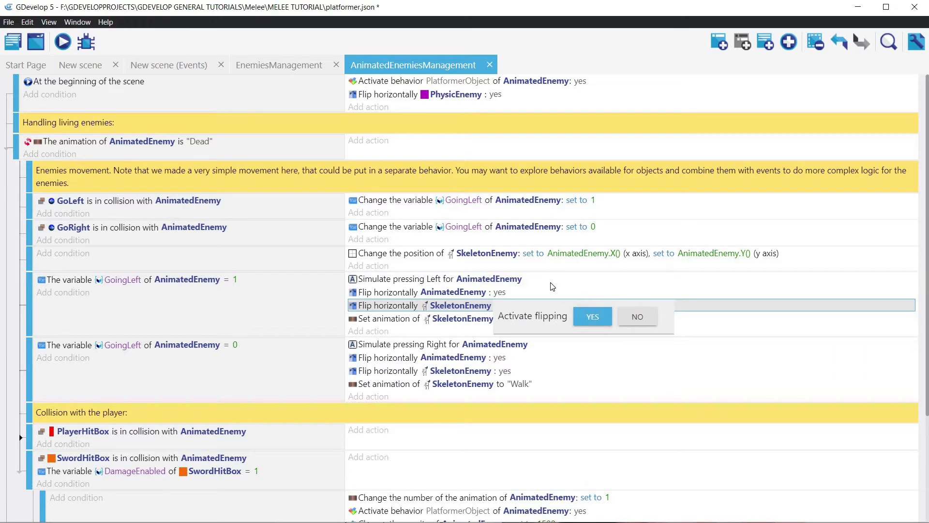
click(637, 316)
scroll(510, 252, down, 1)
click(507, 246)
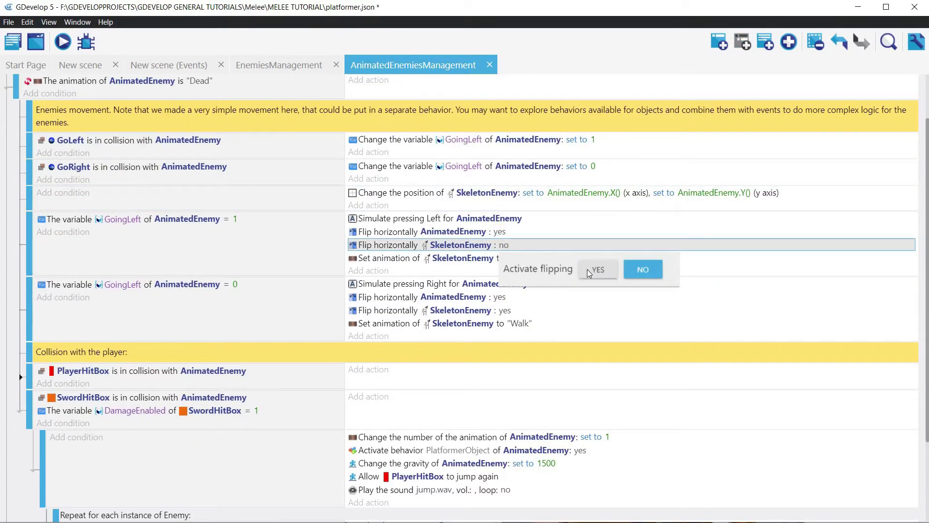
click(588, 269)
- Set horizontal flipping to no for both AnimatedEnemy and SkeletonEnemy in the GoingLeft = 0 event
click(500, 298)
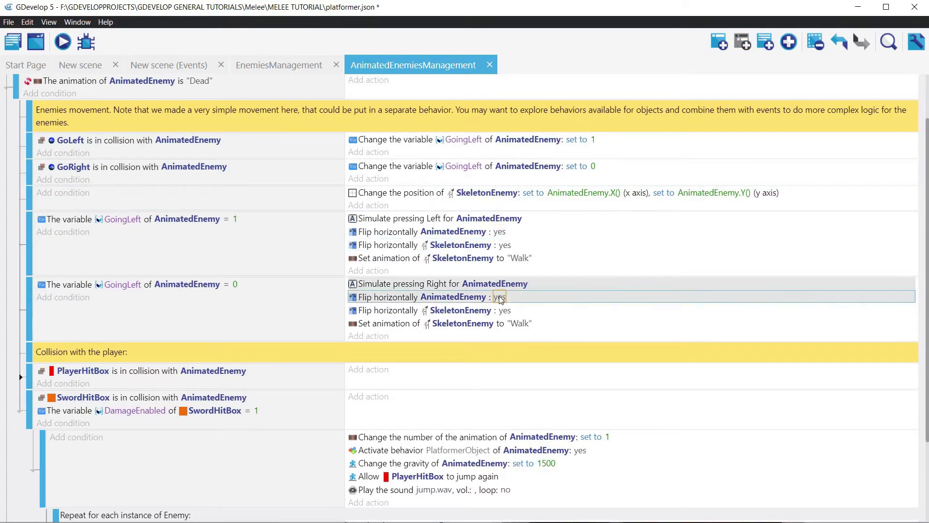
click(627, 317)
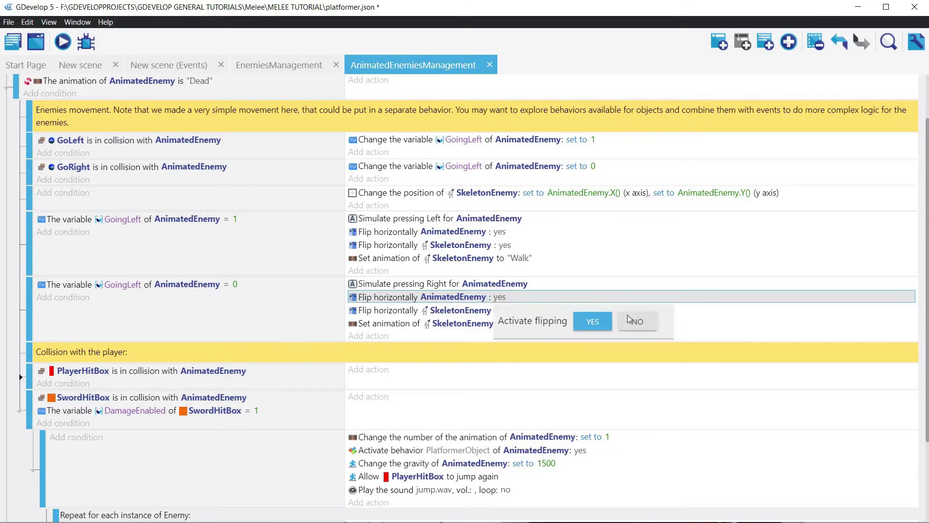
click(481, 311)
scroll(566, 196, down, 2)
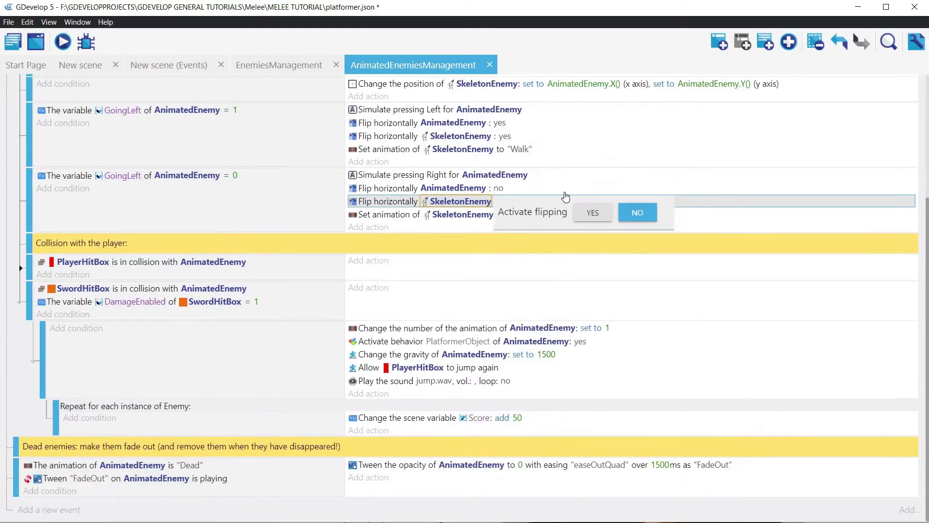
click(511, 204)
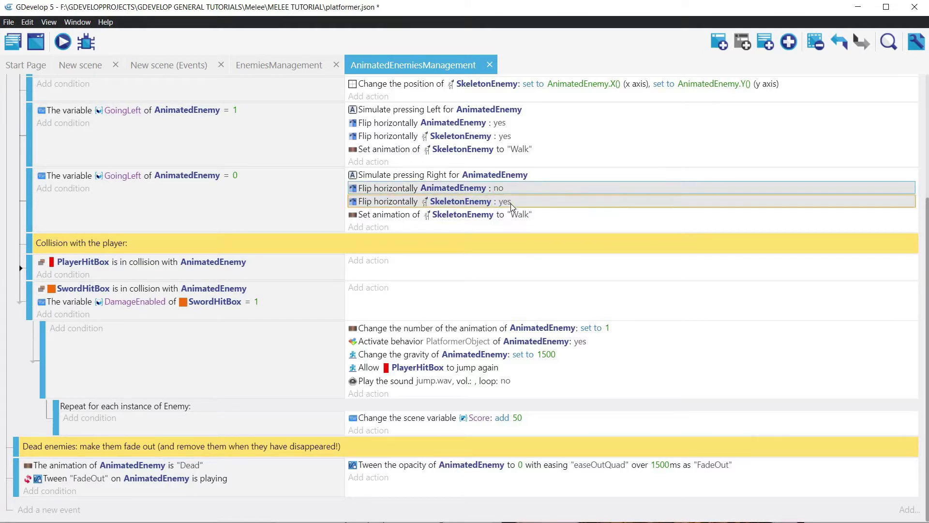
click(507, 203)
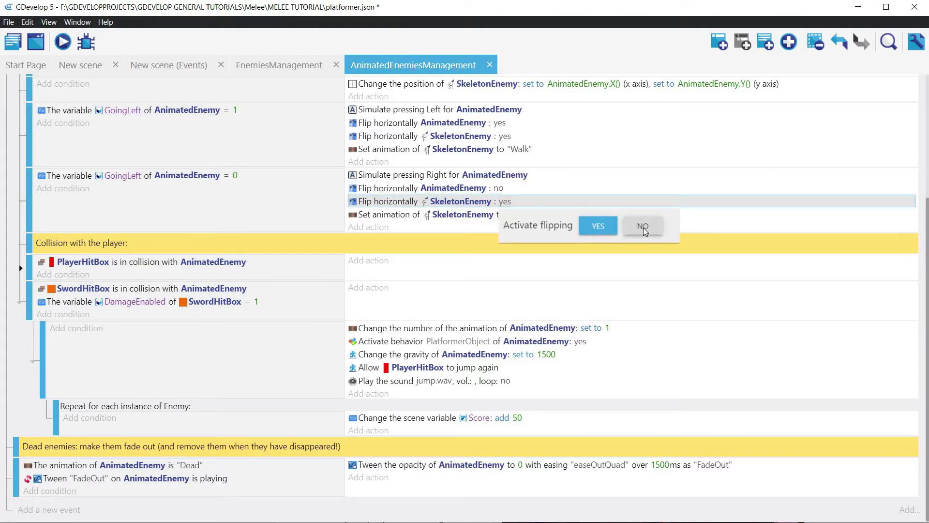
click(643, 227)
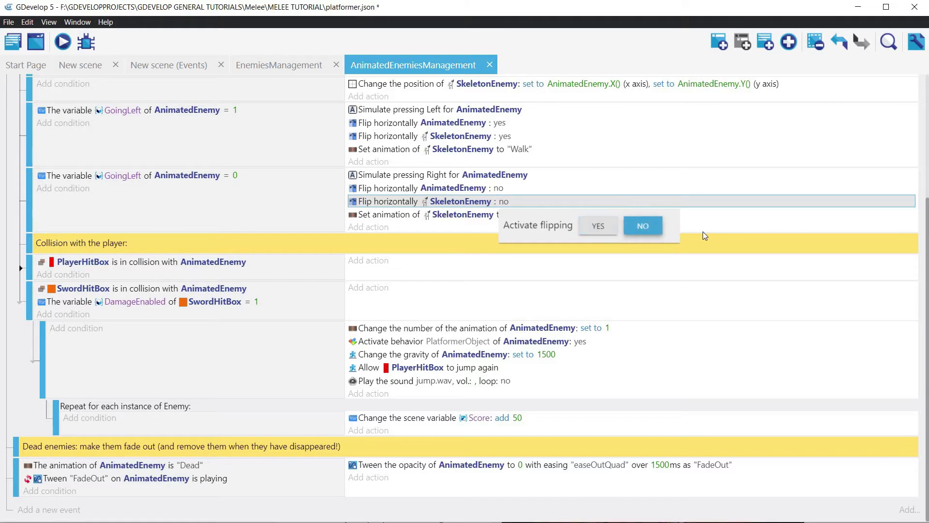
click(791, 225)
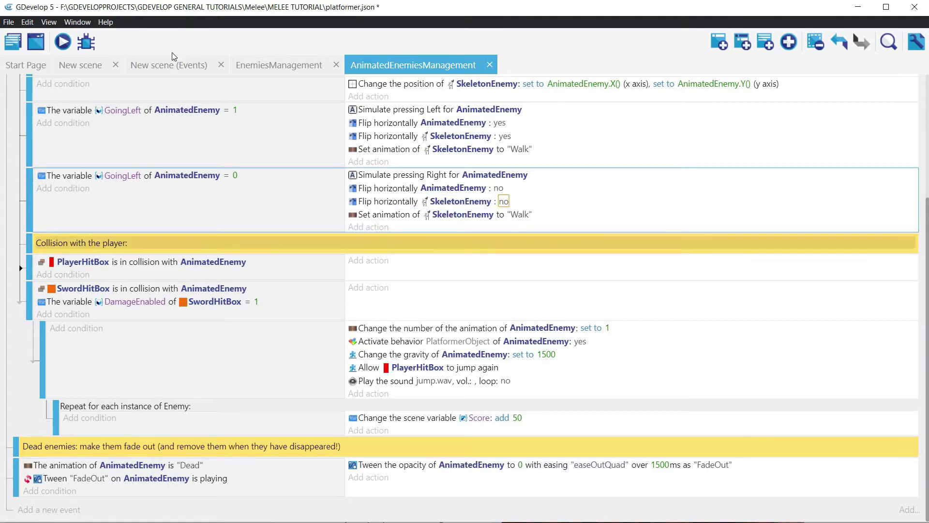
- Preview the platformer, moving the player left and right to check the skeleton's facing in both walking directions, and close the preview
click(62, 42)
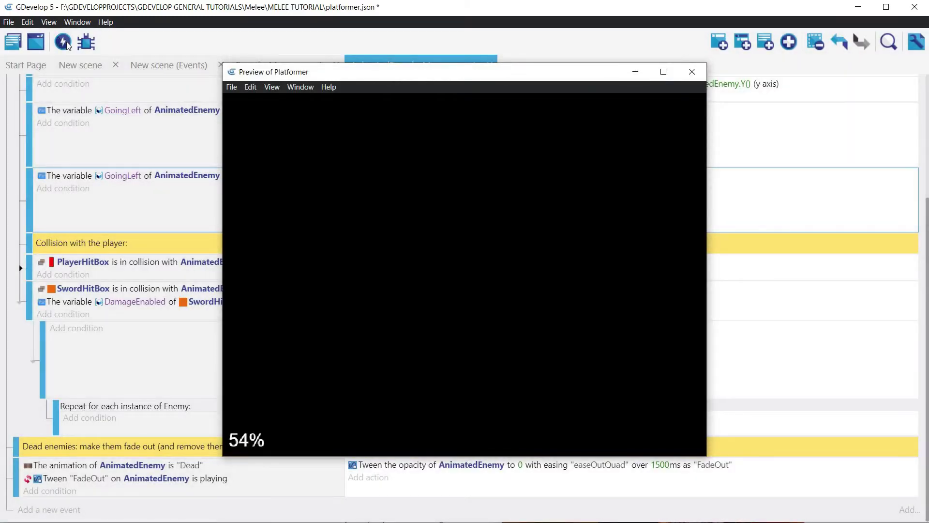
key(Right)
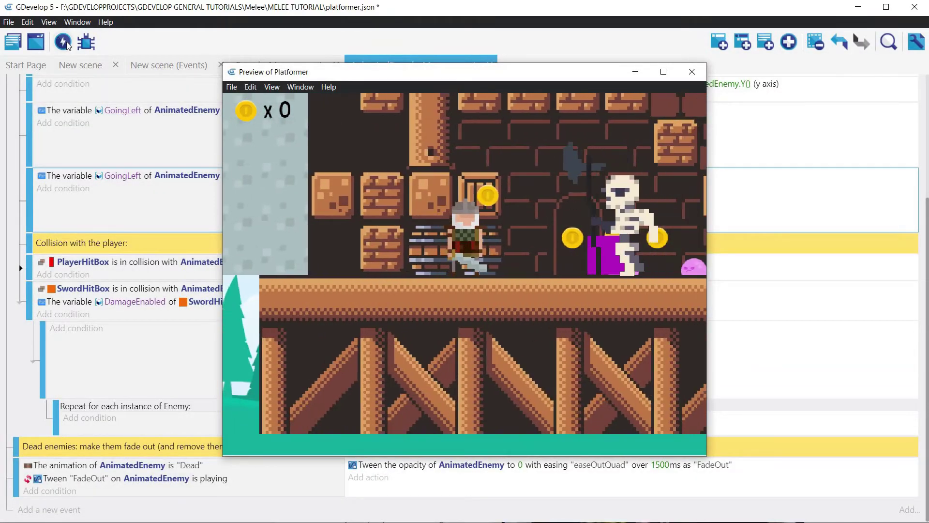
key(Left)
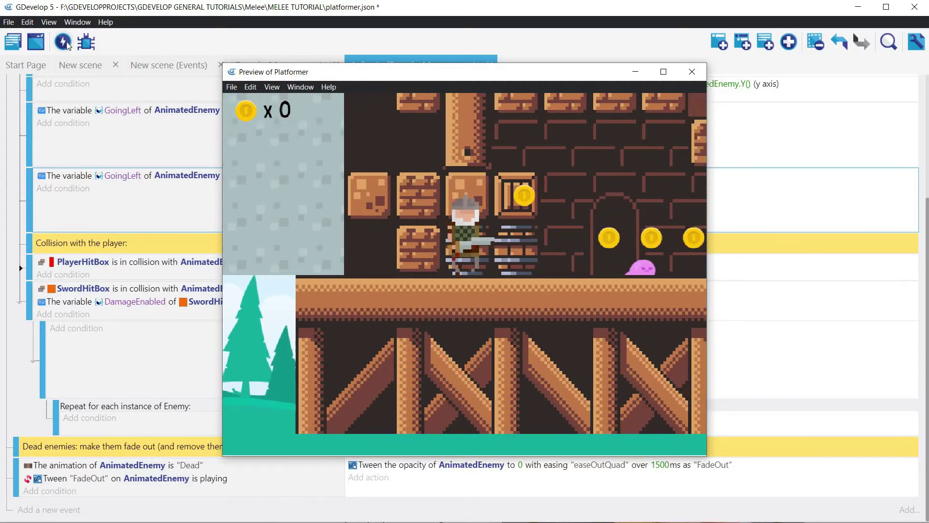
key(Right)
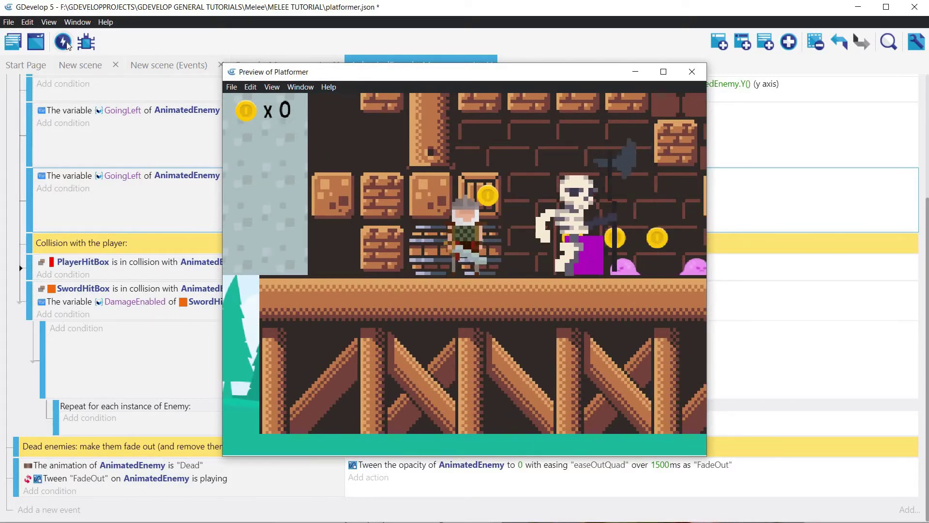
key(Left)
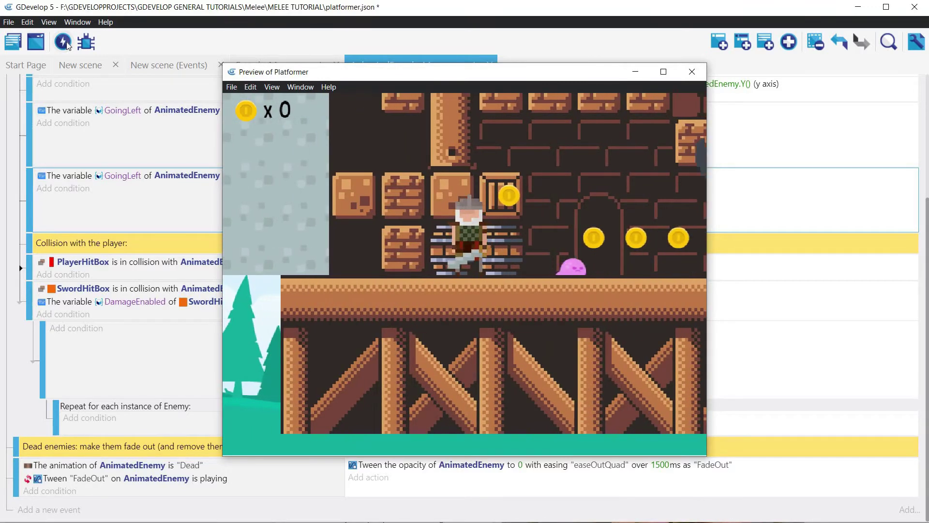
key(Right)
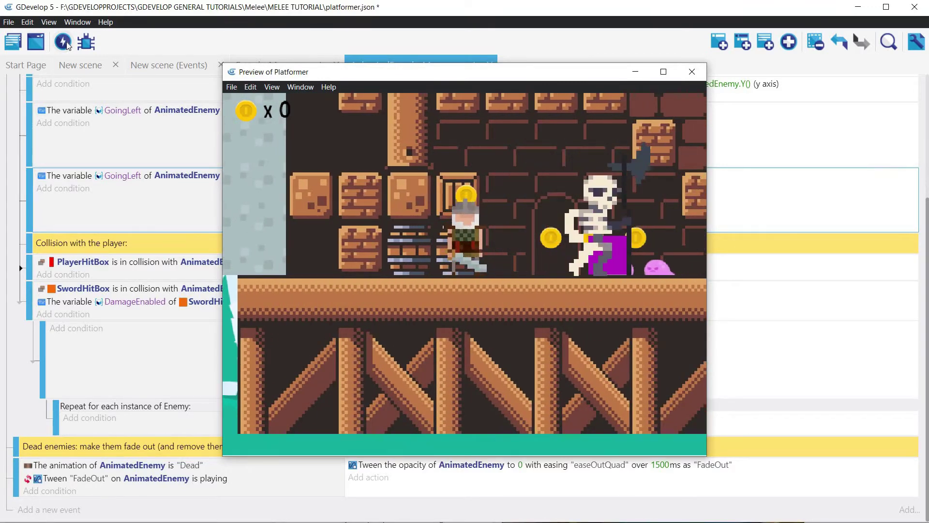
key(Right)
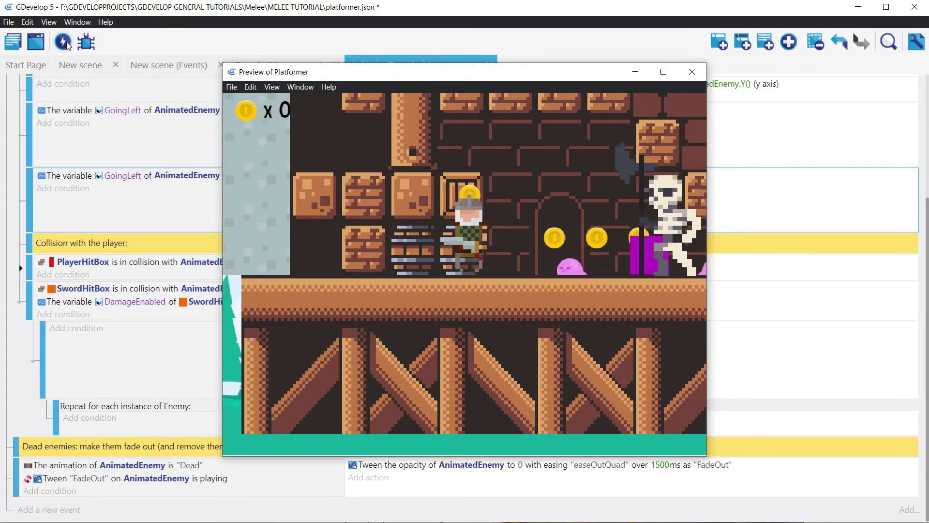
key(Left)
key(Right)
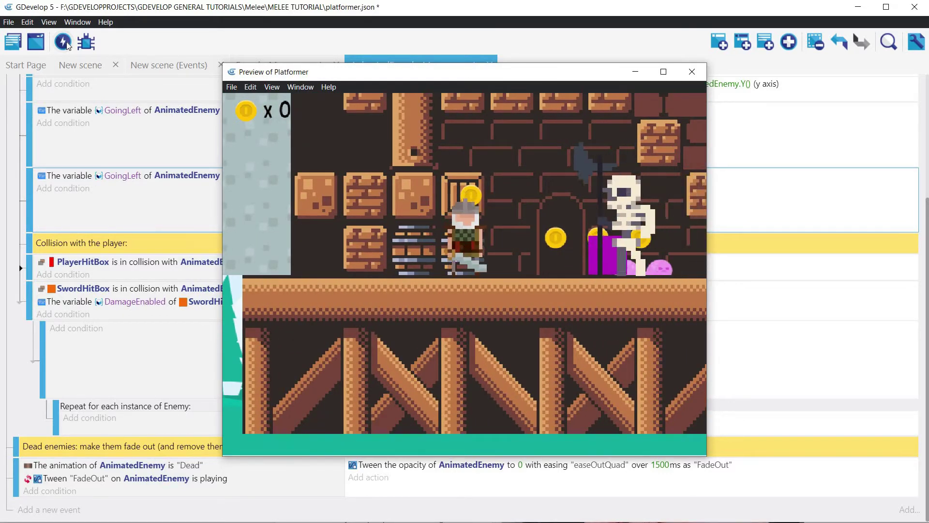
key(Left)
key(Left)
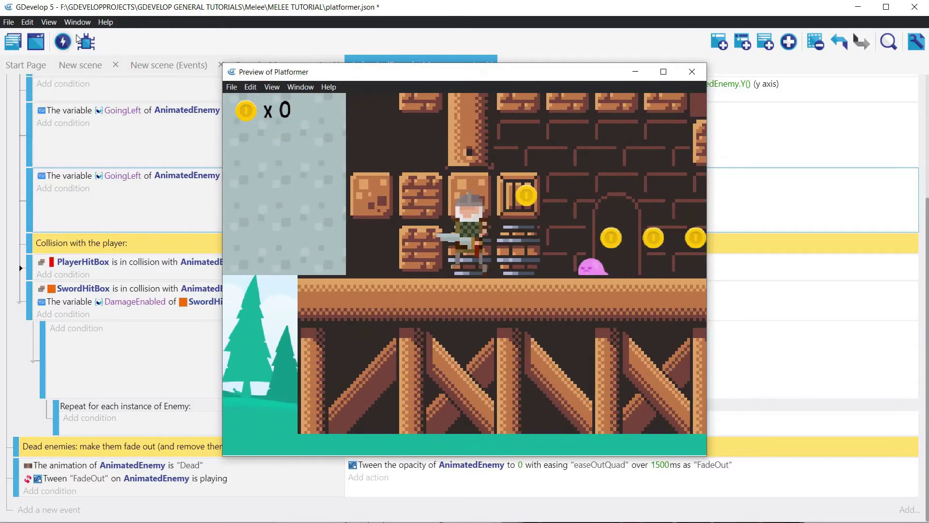
click(695, 74)
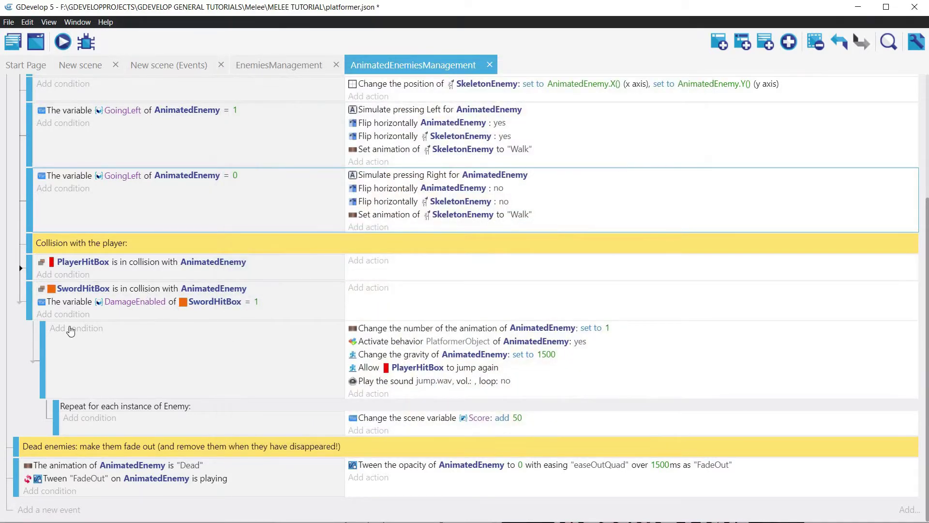
- Add a new Sprite object named EnemyVision to the objects of New scene
click(451, 339)
scroll(428, 286, up, 4)
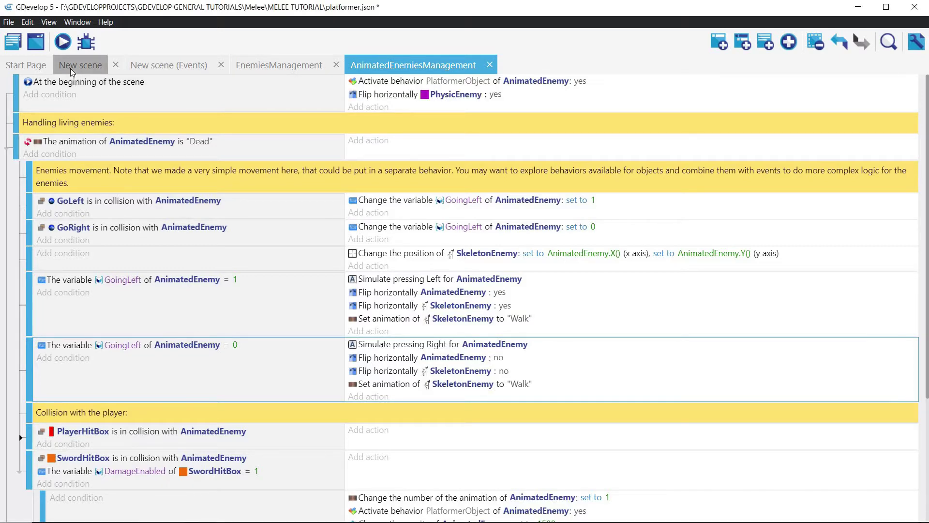
click(70, 66)
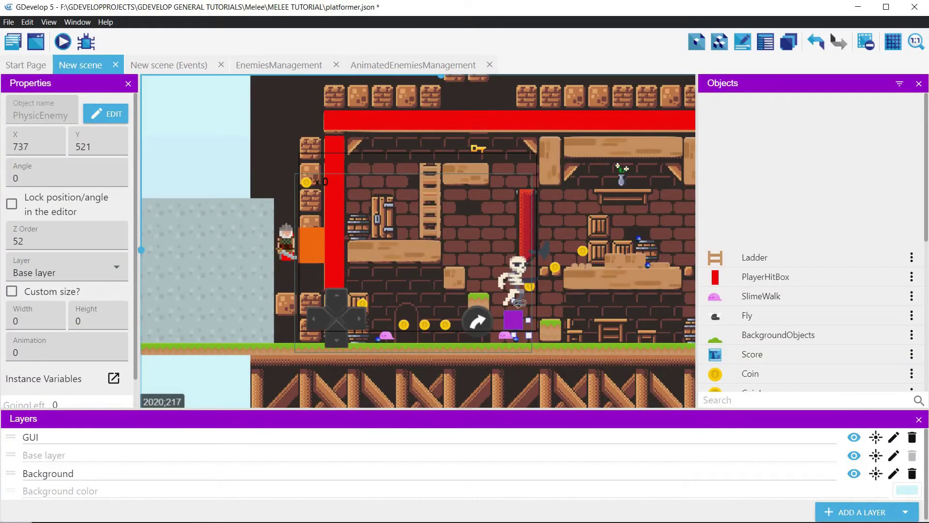
scroll(509, 286, down, 5)
scroll(882, 275, down, 5)
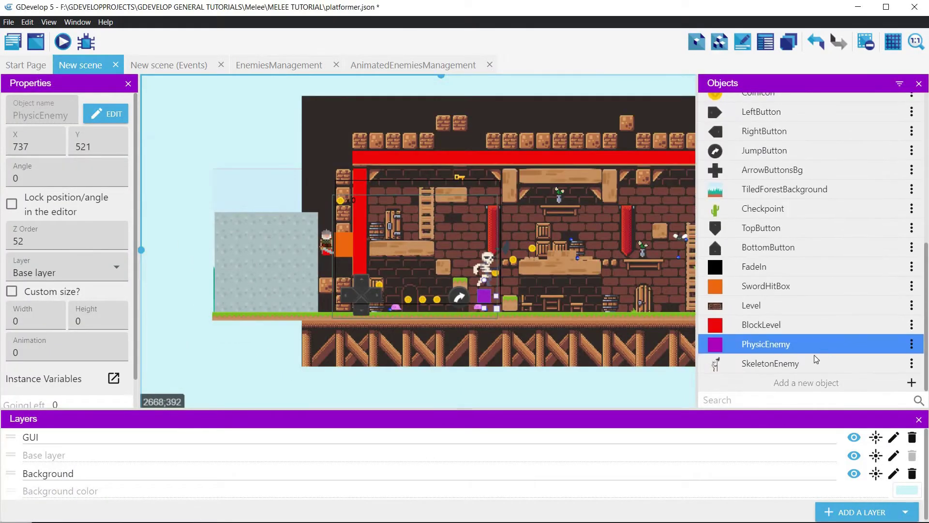
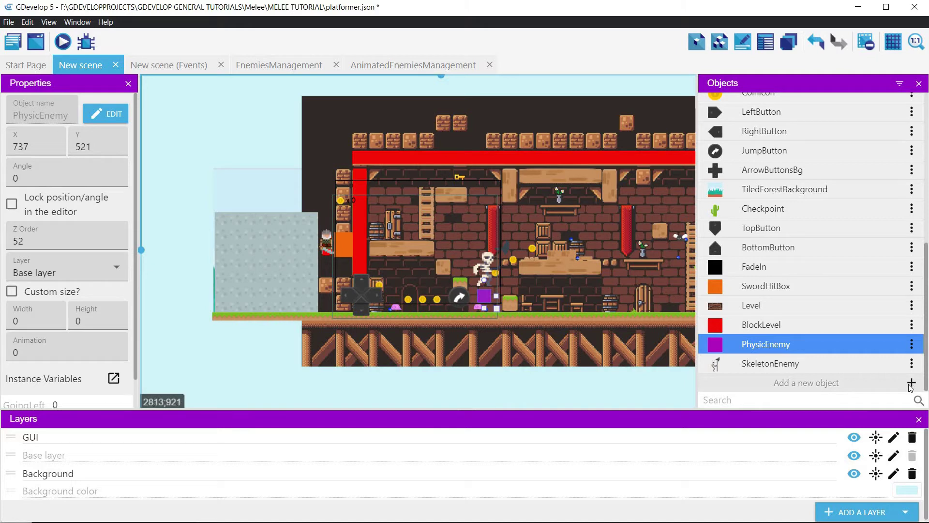
click(856, 386)
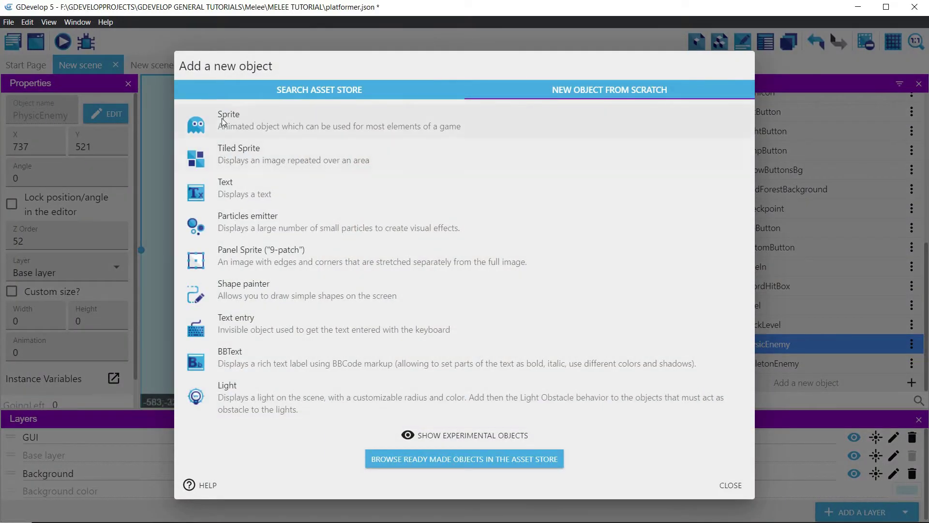
click(222, 121)
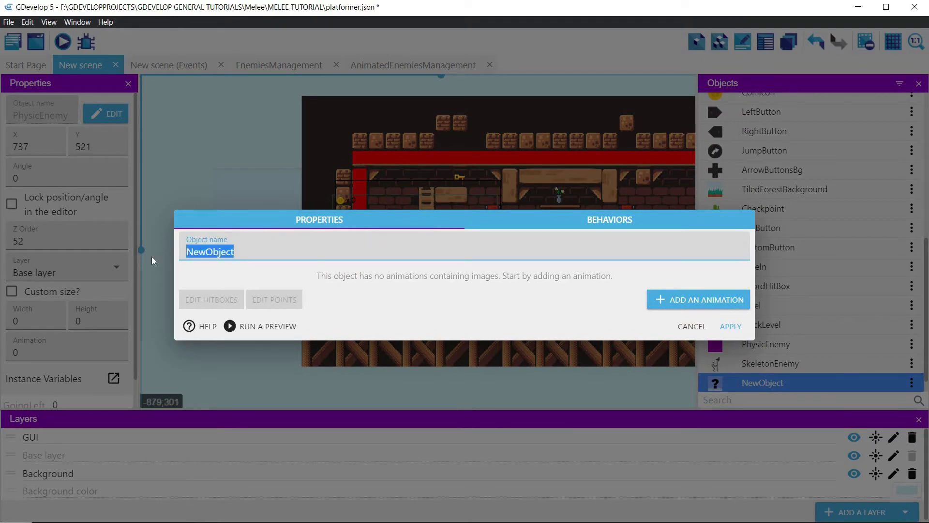
text(Enemi)
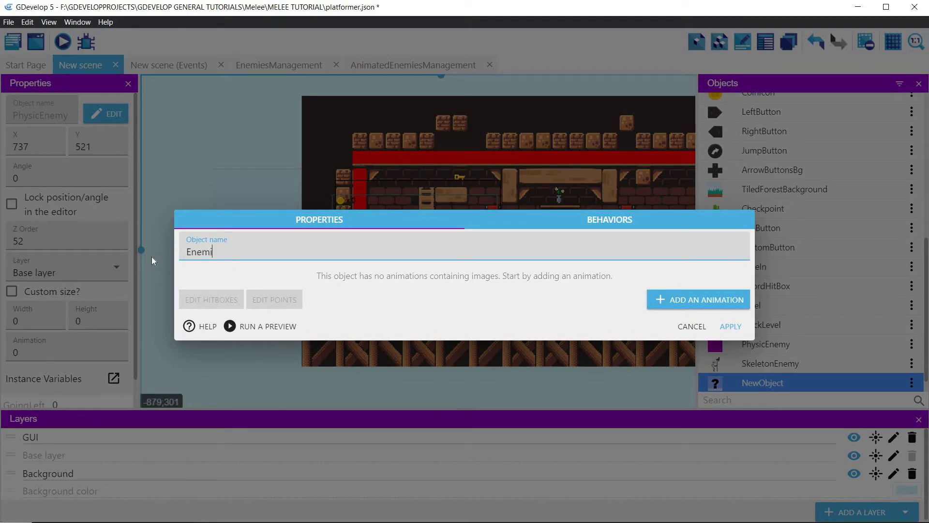
key(BackSpace)
text(yVision)
- Add an animation to EnemyVision and open it in Piskel, widening the canvas to twice its 32 px height
click(699, 301)
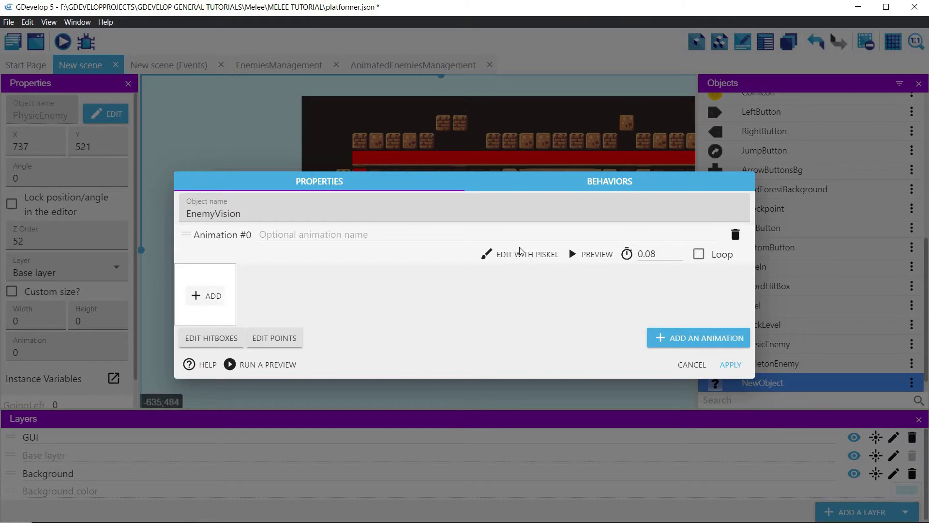
click(536, 255)
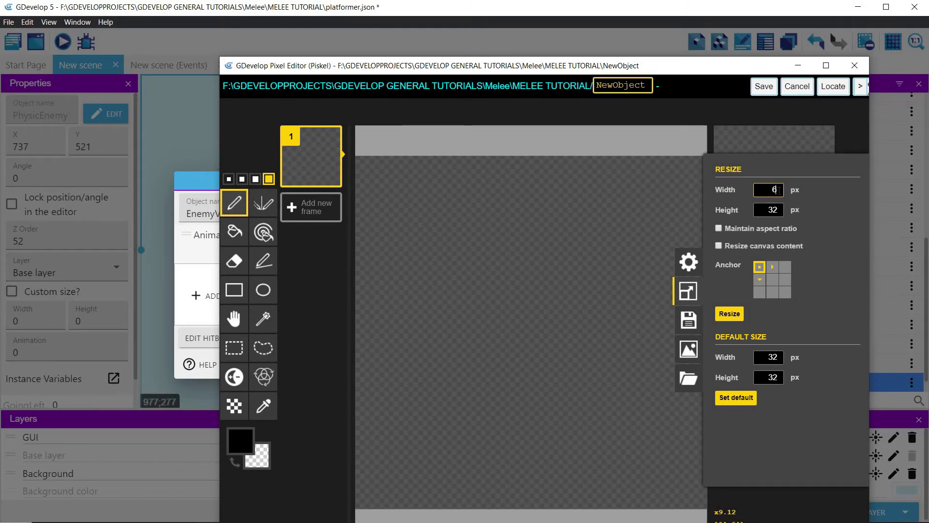
key(Return)
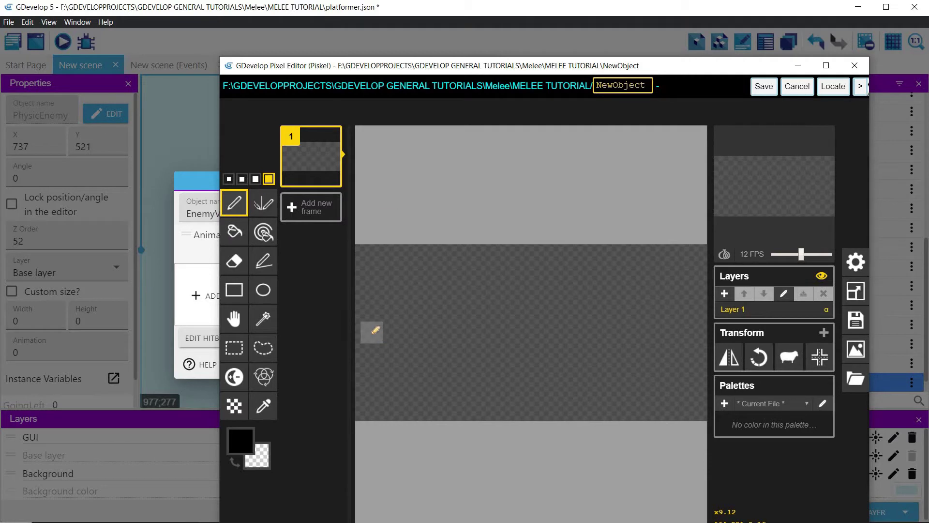
- Undo a trial black stroke and draw a red #f60d0d horizontal bar across the full width of the canvas's middle
drag(373, 332, 692, 328)
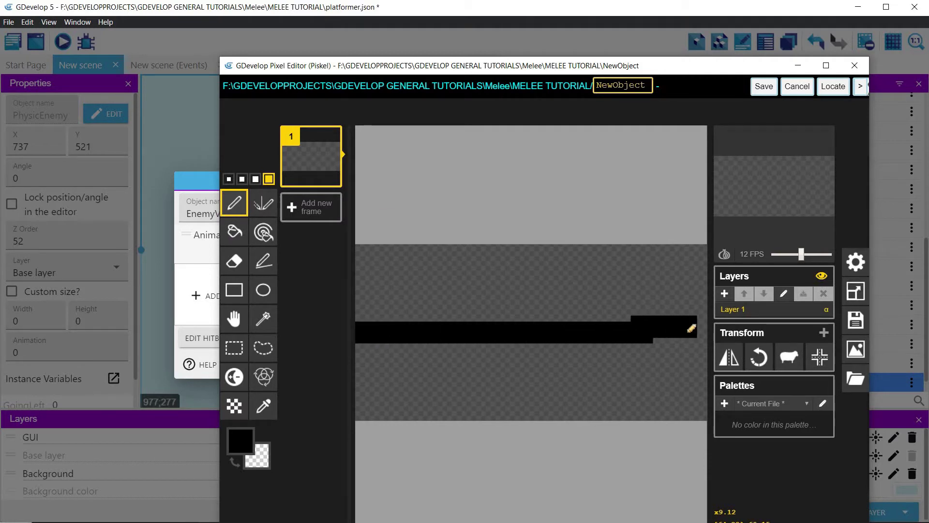
key(ctrl+z)
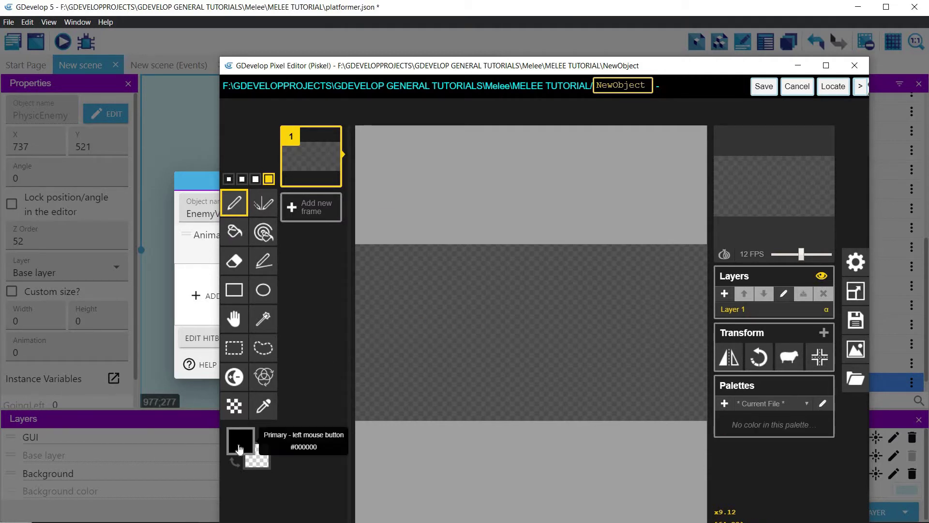
click(239, 449)
click(372, 321)
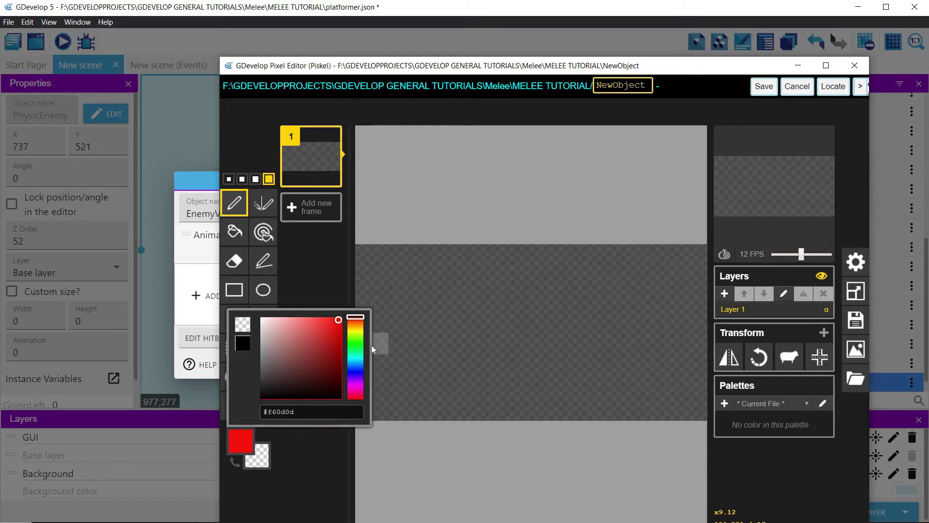
drag(379, 322, 564, 327)
drag(651, 324, 704, 325)
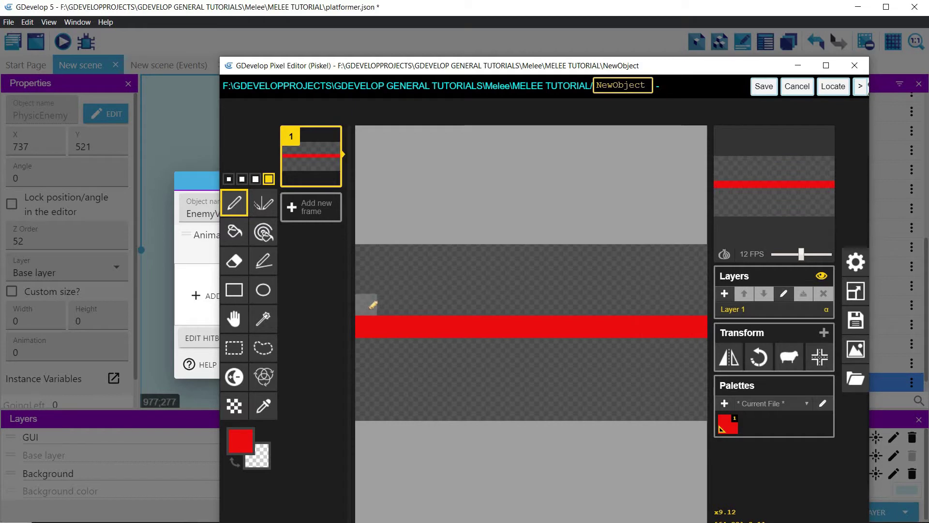
- Paint red squares above and below the bar's left end to form a left-pointing arrowhead
click(368, 304)
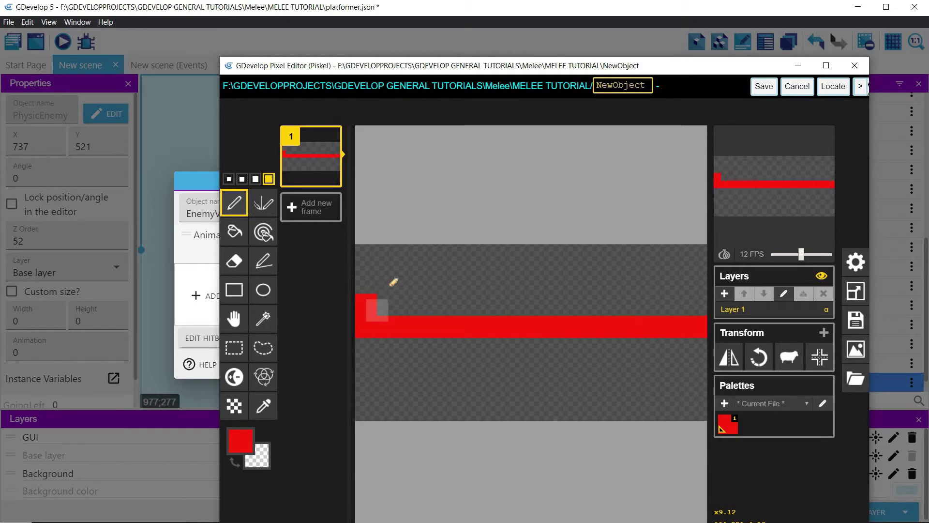
click(388, 283)
click(371, 349)
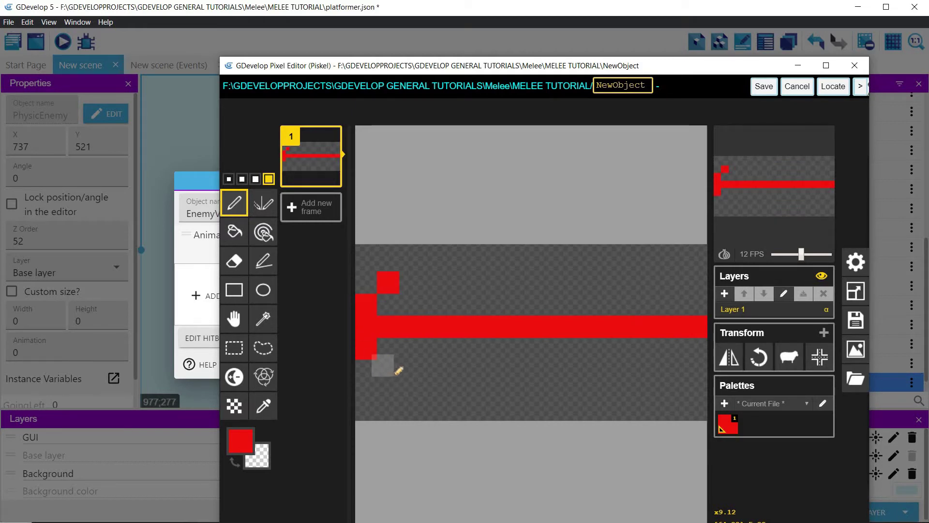
click(388, 370)
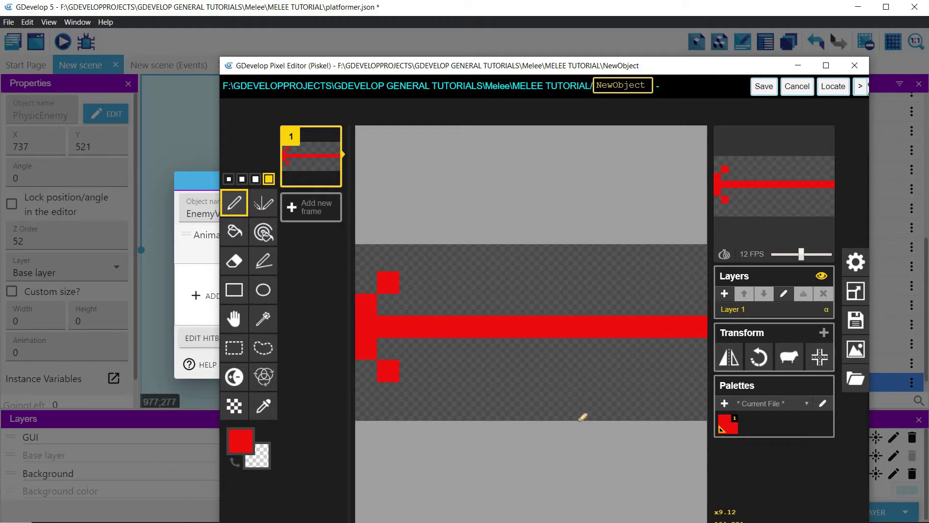
- Name the image EnemyVision, save it back to the sprite, and apply the object's properties
double_click(622, 85)
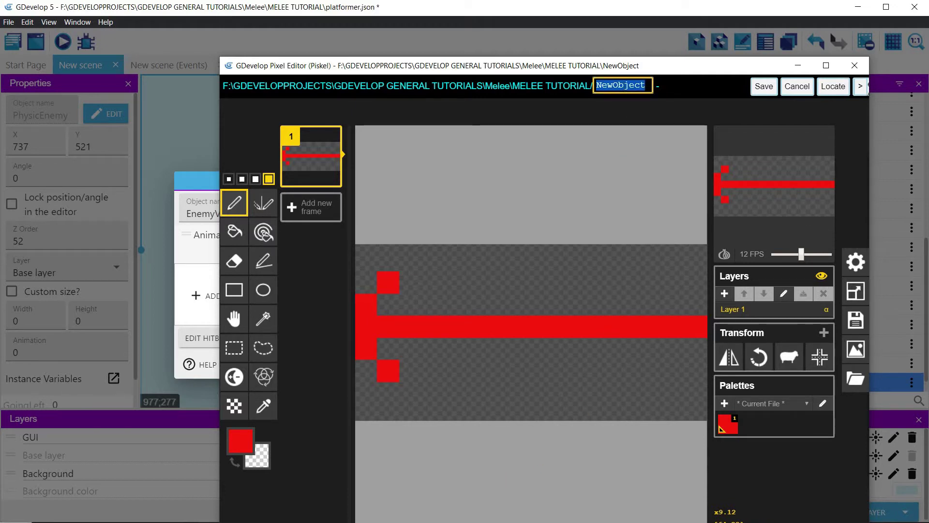
text(EnemyVision)
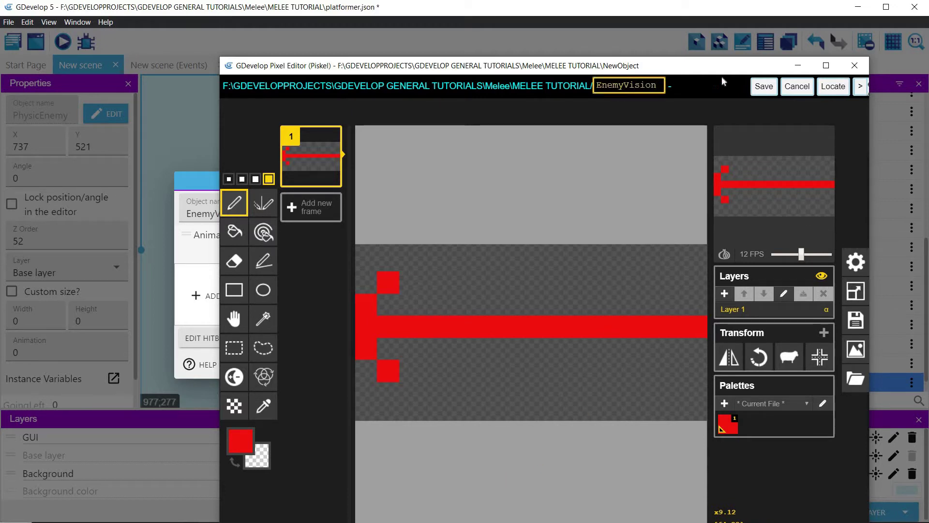
click(765, 86)
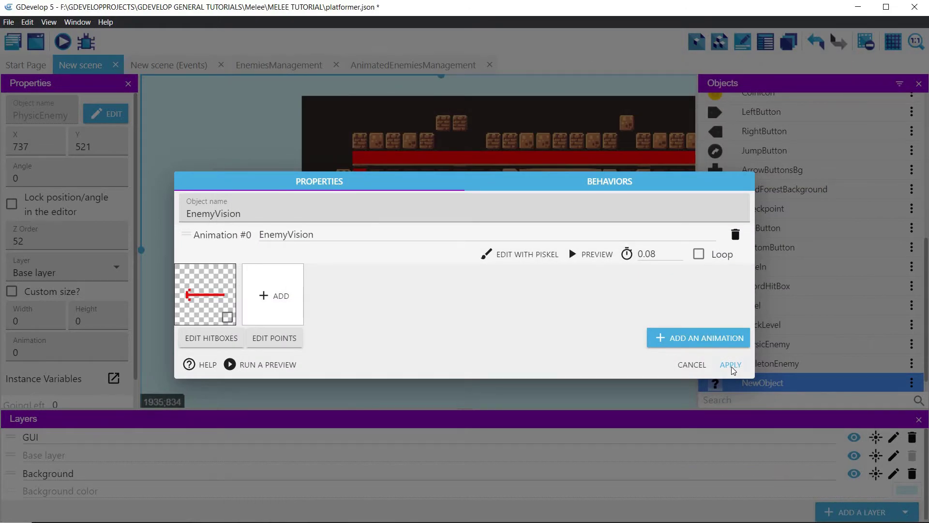
click(731, 366)
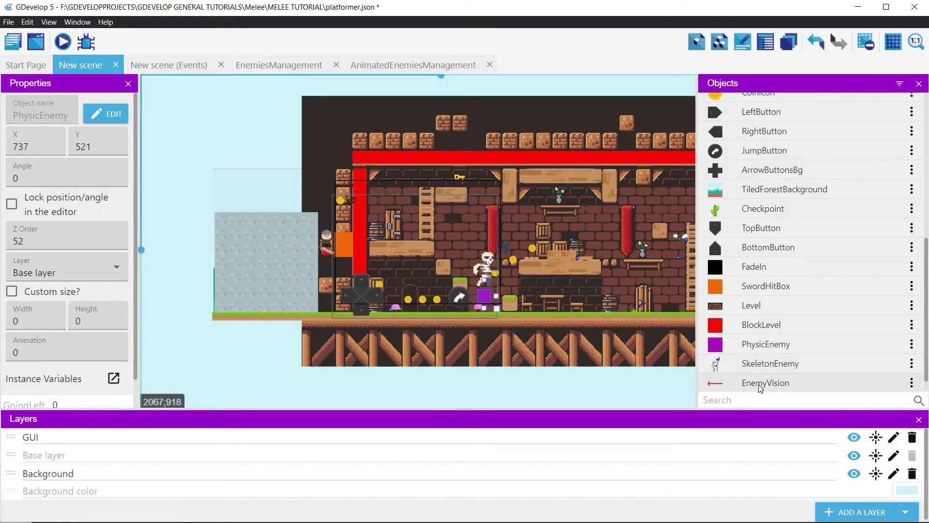
- Place an EnemyVision instance in the scene at about X -554, Y 804, below the level's left end, and select it
drag(759, 385, 226, 365)
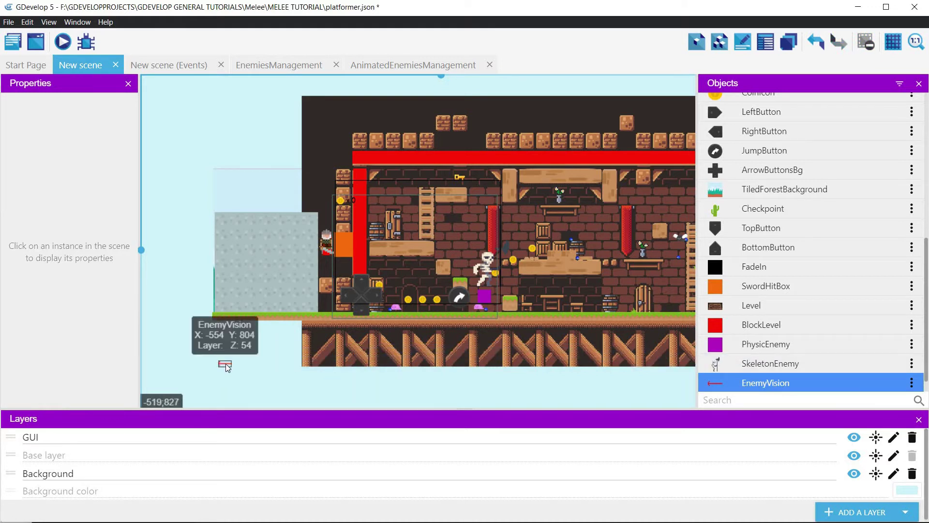
click(225, 364)
click(42, 272)
click(30, 264)
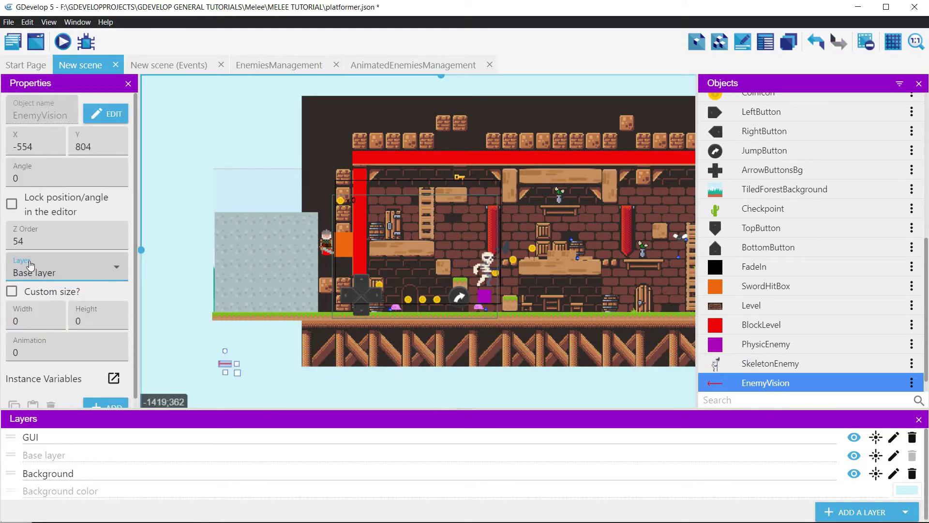
- Enlarge the EnemyVision instance to about 357 × 144 and position it in front of the skeleton at about X 345, Y 403
drag(237, 372, 524, 292)
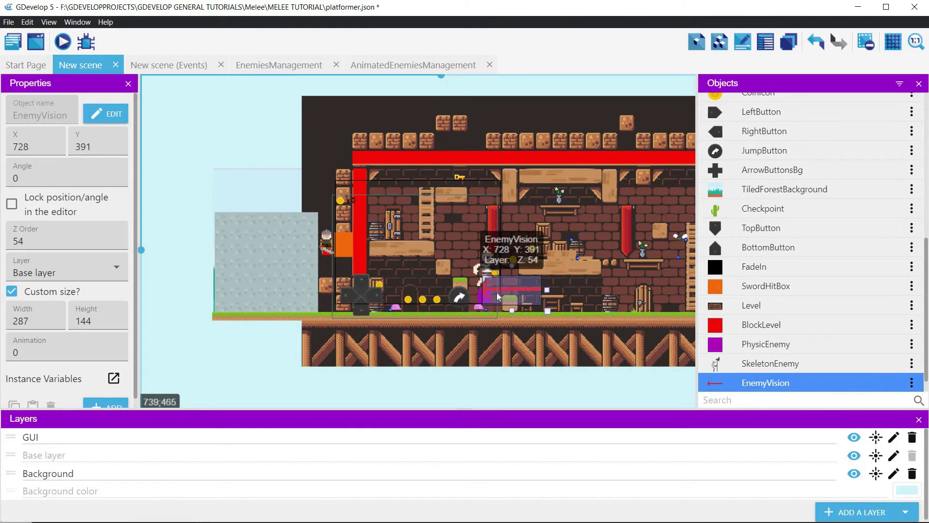
drag(546, 292, 449, 283)
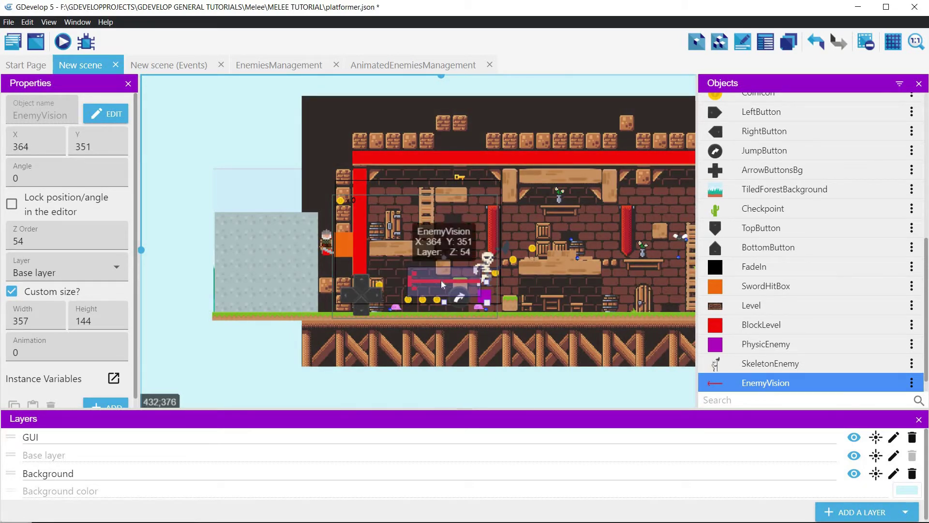
drag(443, 287, 438, 295)
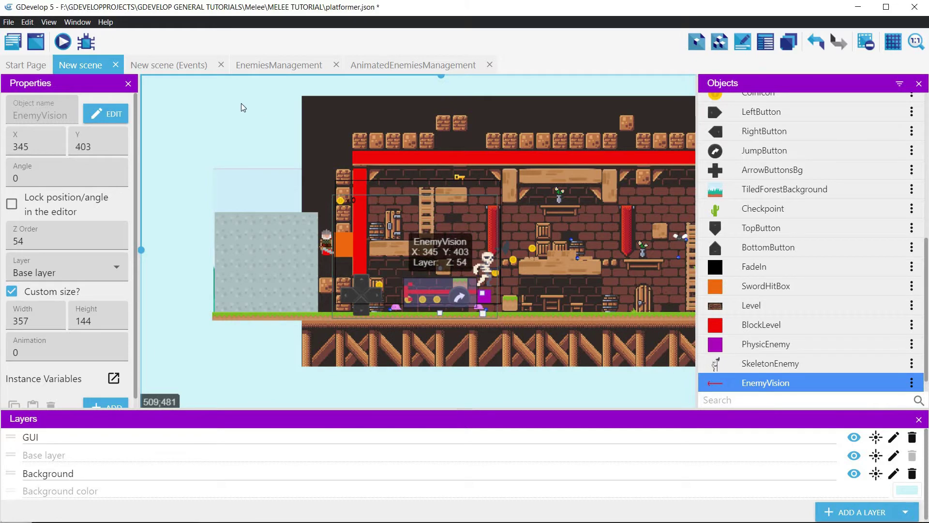
- In the AnimatedEnemiesManagement events, duplicate the horizontal flip action of PhysicEnemy within the beginning-of-scene event
click(401, 66)
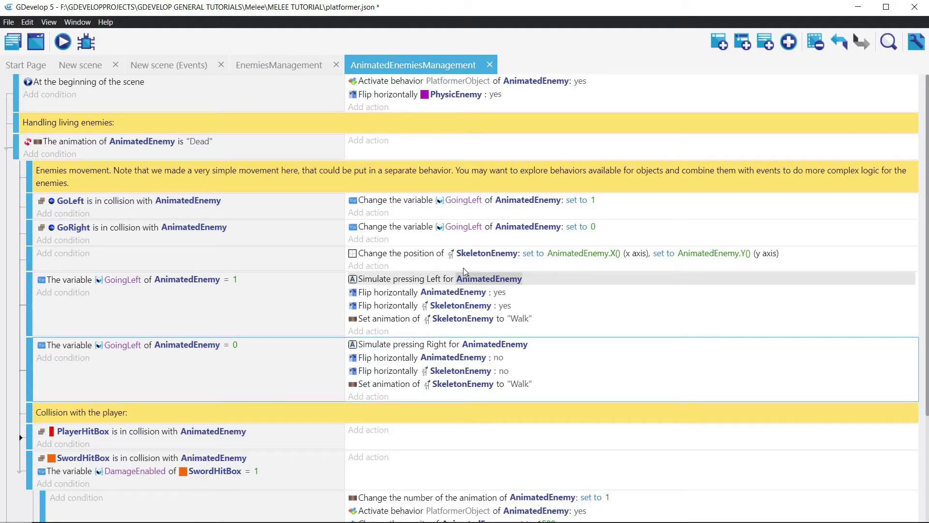
click(376, 106)
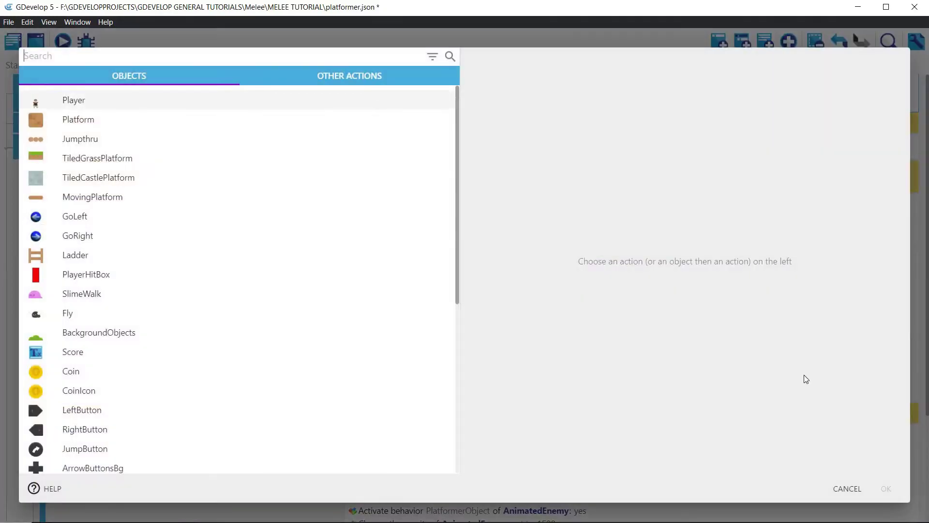
key(Escape)
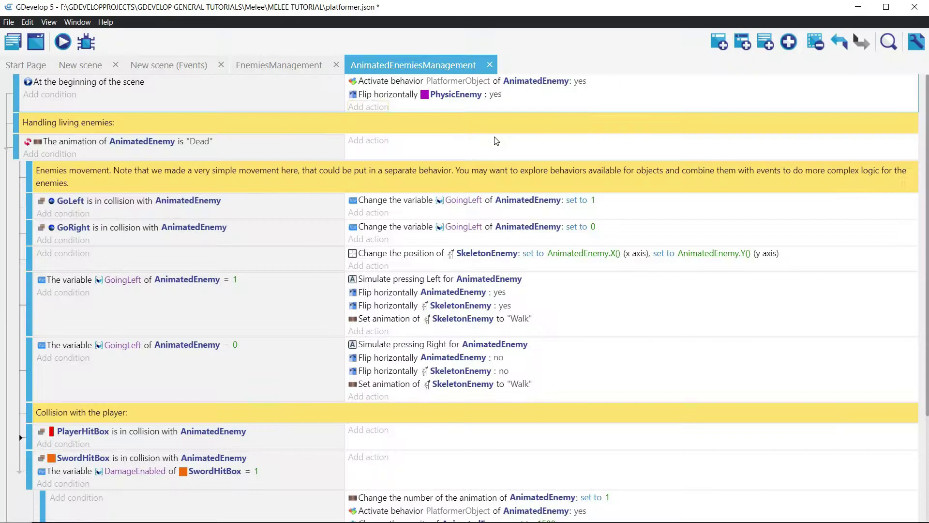
click(395, 97)
right_click(395, 97)
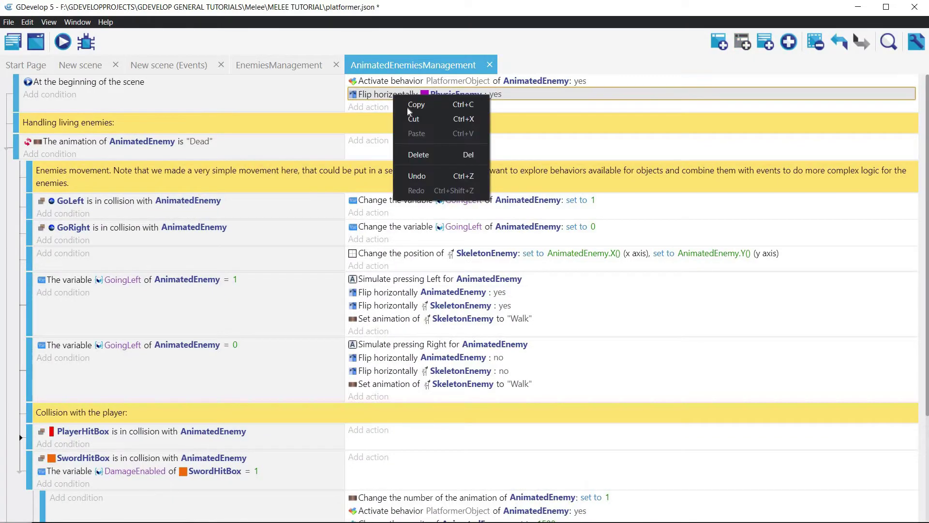
click(388, 112)
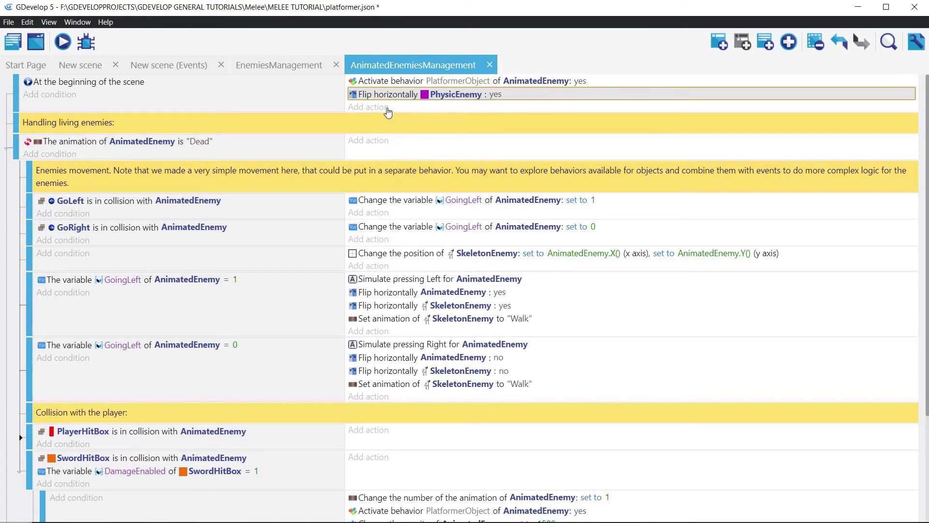
click(434, 113)
- Change the duplicated flip action's object to EnemyVision, with horizontal flipping activated
click(444, 109)
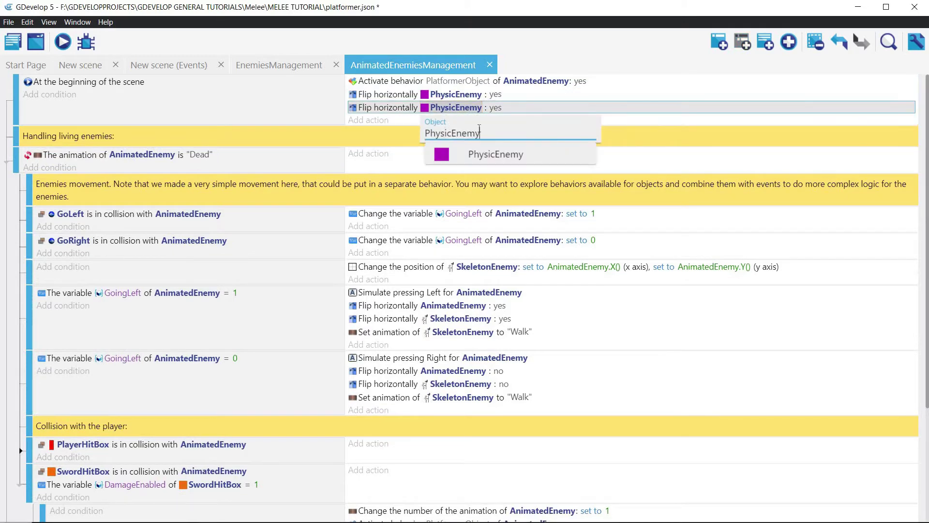
double_click(460, 109)
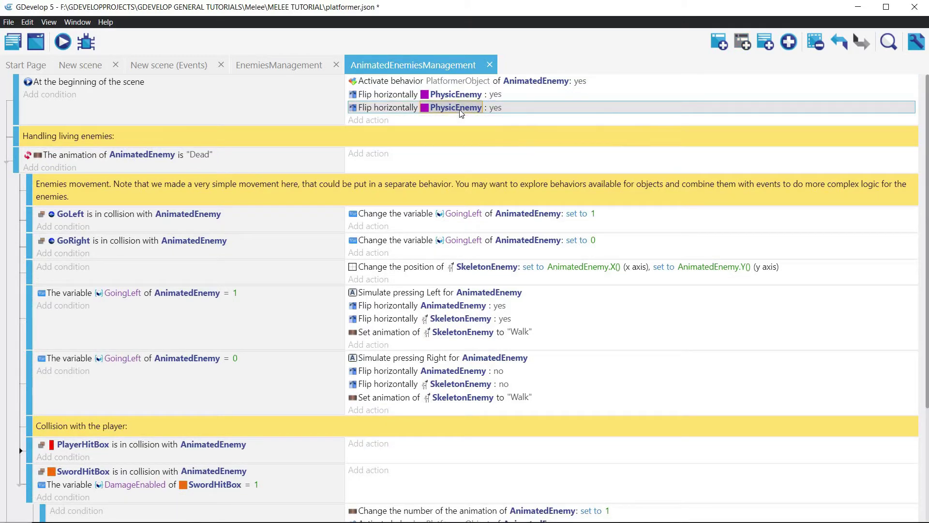
scroll(101, 294, down, 6)
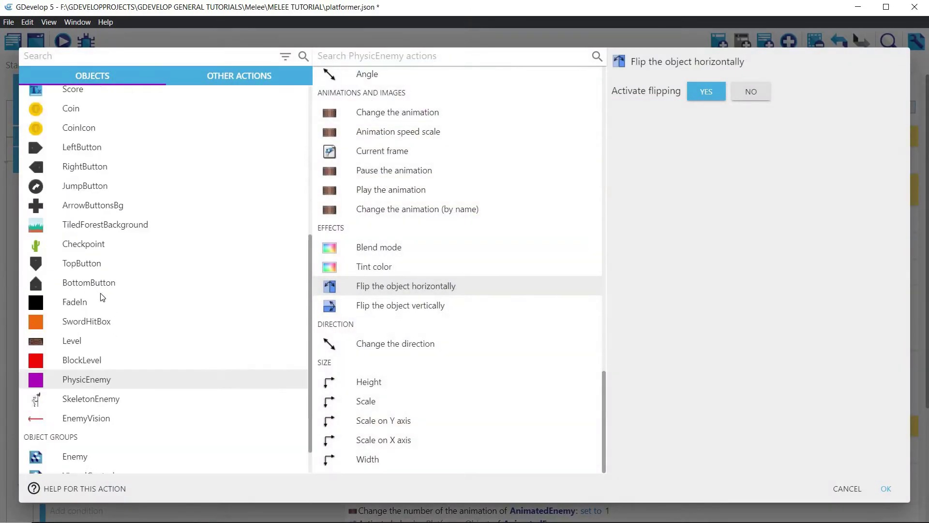
scroll(100, 292, up, 2)
scroll(100, 339, down, 3)
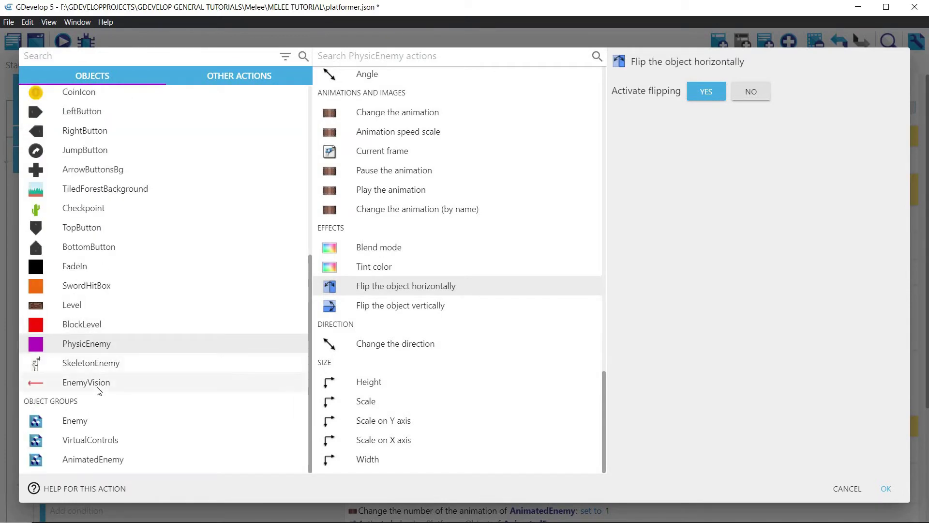
click(103, 383)
click(707, 92)
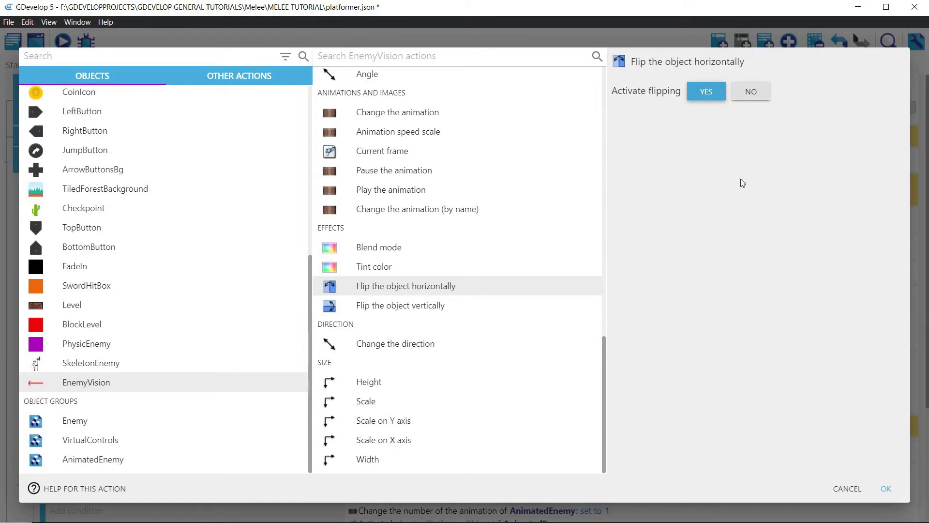
click(887, 490)
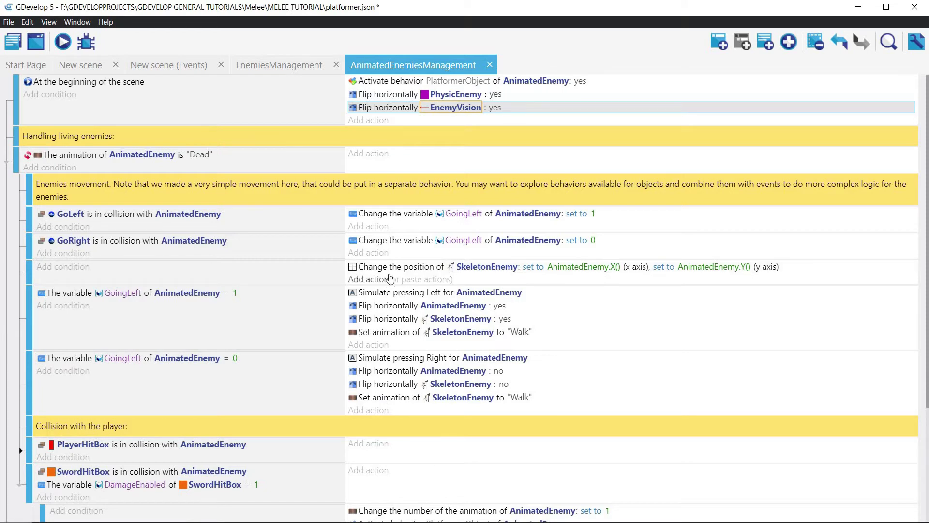
- Duplicate the SkeletonEnemy position action within its conditionless event
click(426, 270)
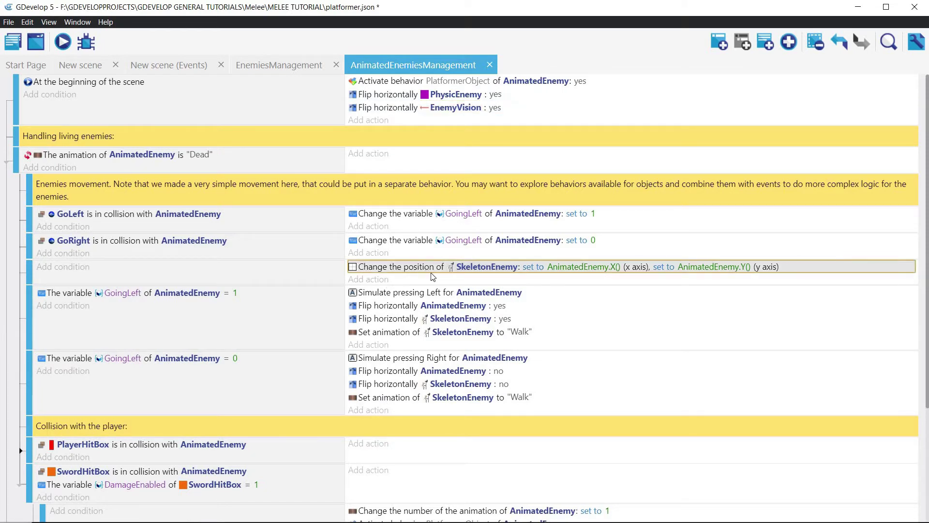
right_click(425, 268)
click(425, 282)
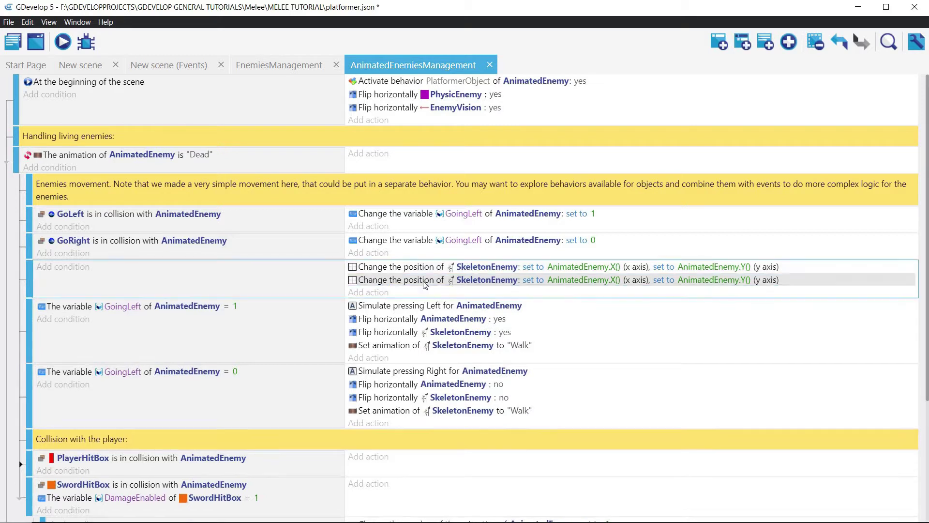
- Change the duplicated position action's object from SkeletonEnemy to EnemyVision, keeping AnimatedEnemy.X() and AnimatedEnemy.Y() as coordinates
click(475, 283)
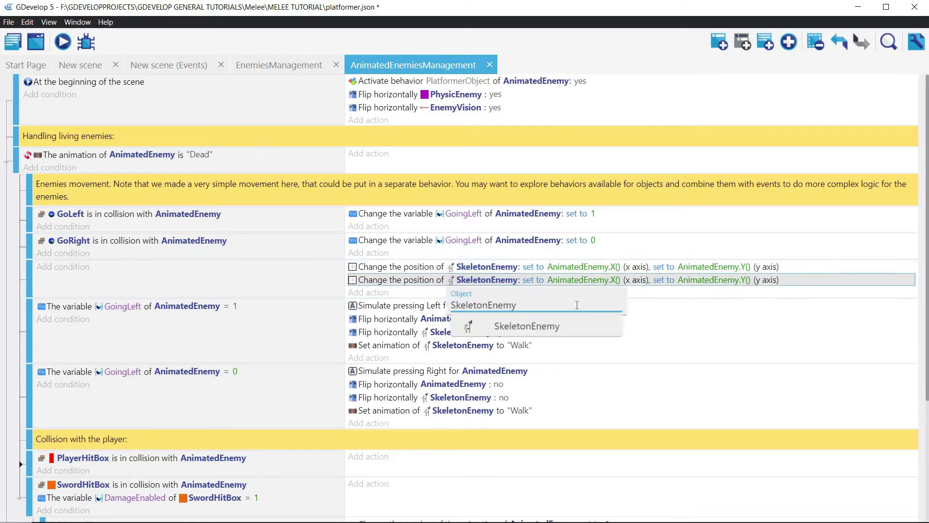
click(498, 281)
double_click(499, 280)
scroll(92, 315, down, 6)
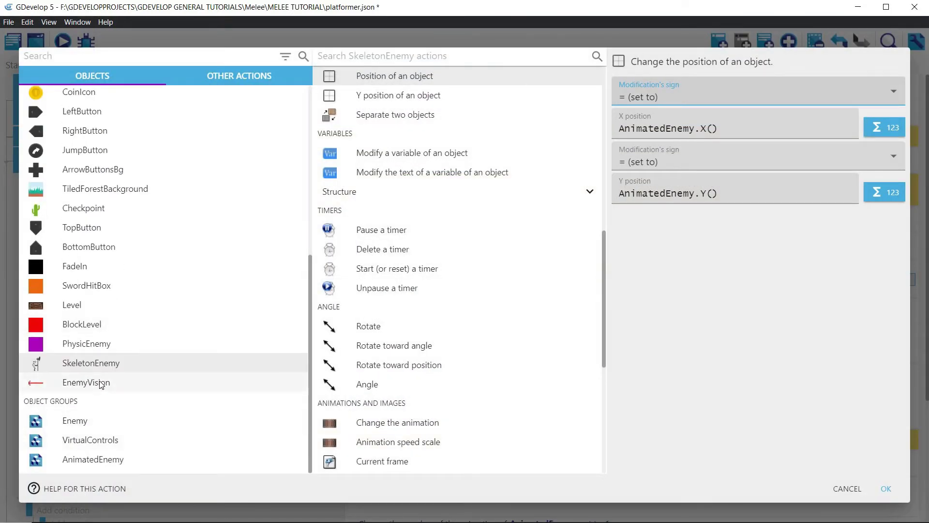
click(91, 381)
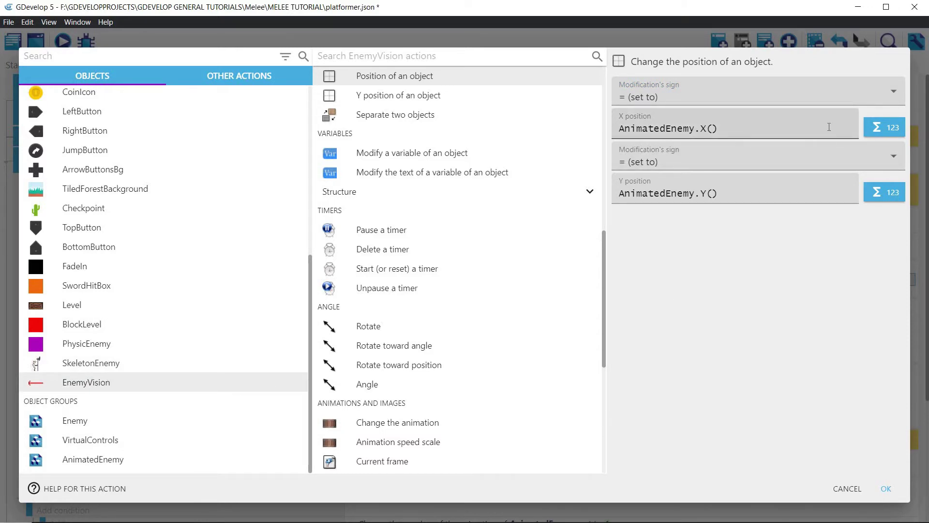
click(885, 489)
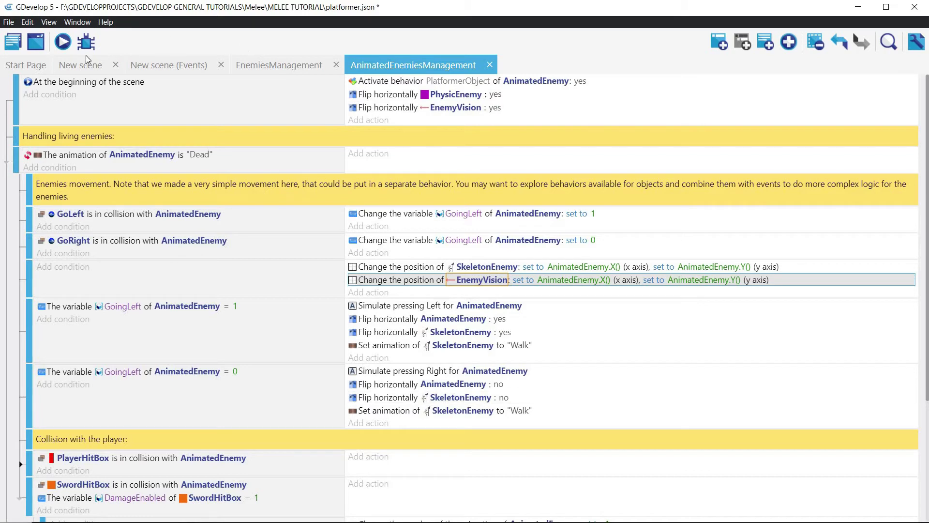
- Move EnemyVision's Origin and Center points to the lower-right corner of its image, about X 64, Y 31, and apply the object changes
click(79, 71)
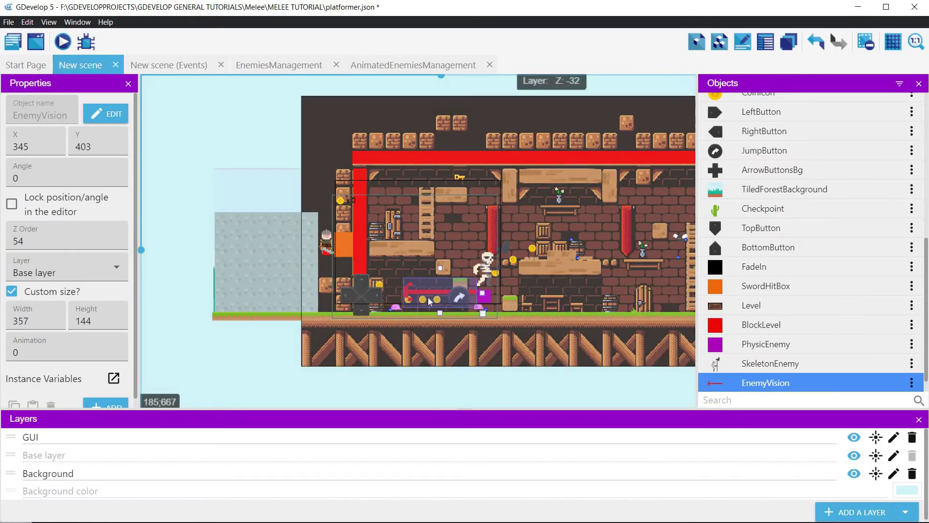
double_click(422, 290)
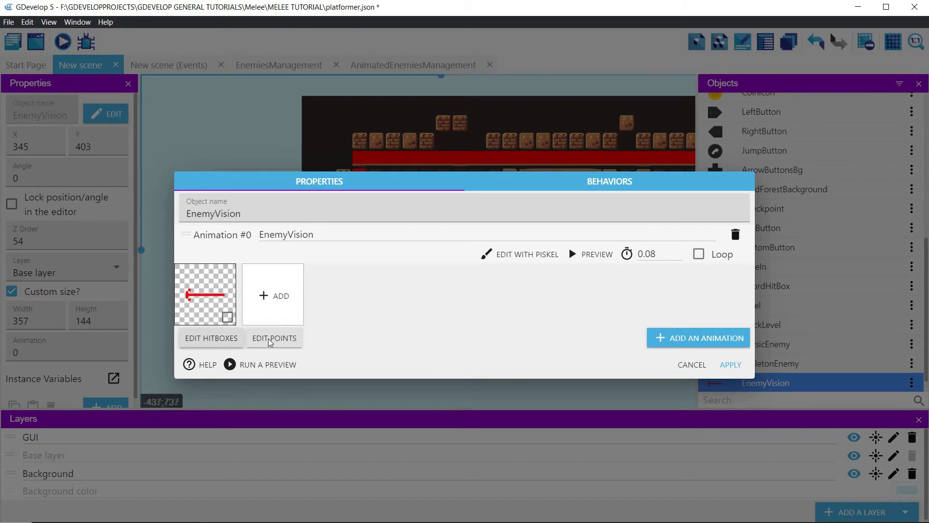
click(252, 338)
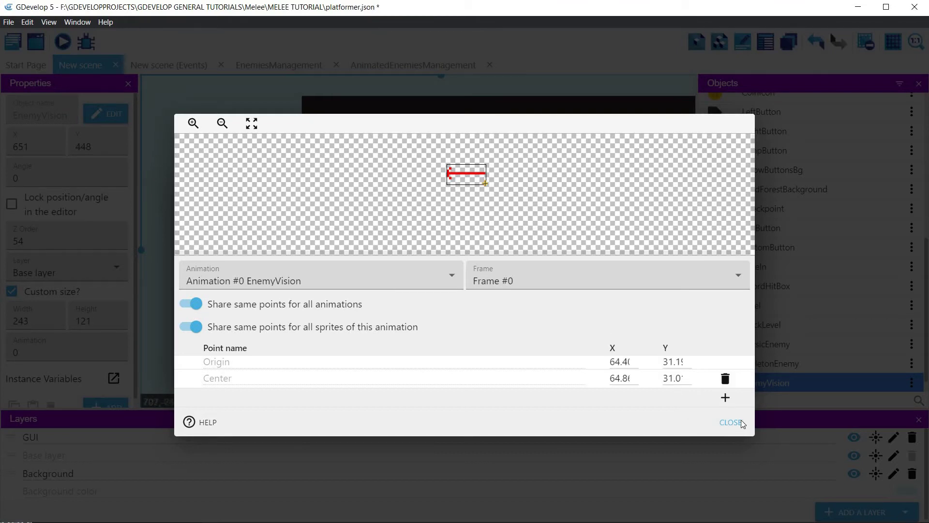
click(731, 423)
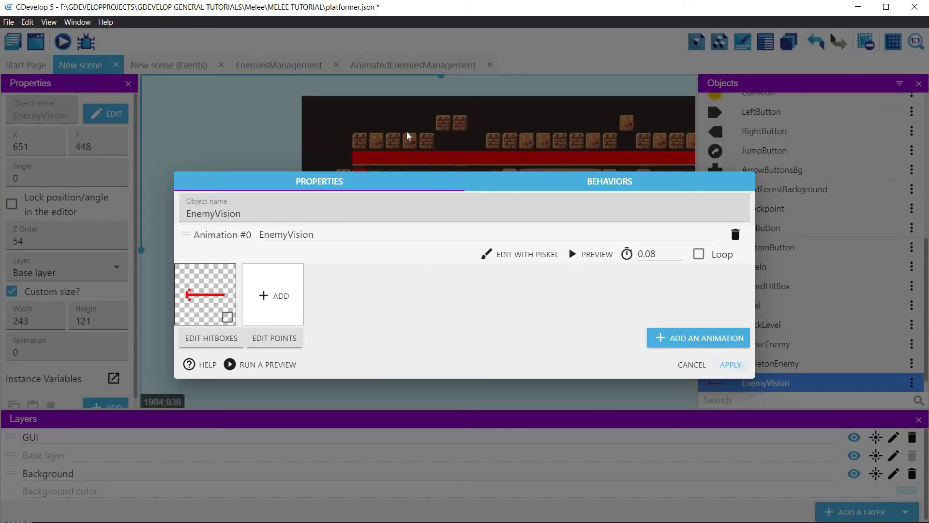
click(731, 364)
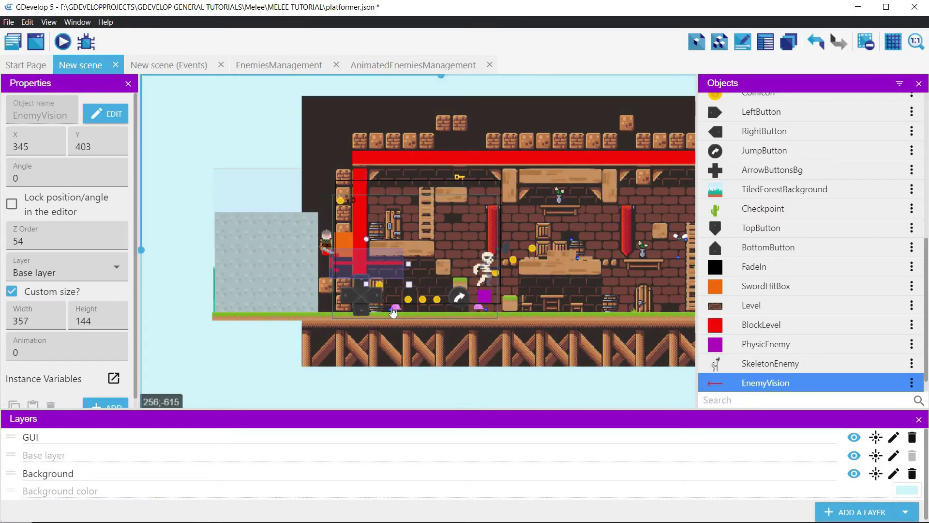
- In AnimatedEnemiesManagement, duplicate the SkeletonEnemy horizontal flip action within the GoingLeft = 1 event
click(385, 66)
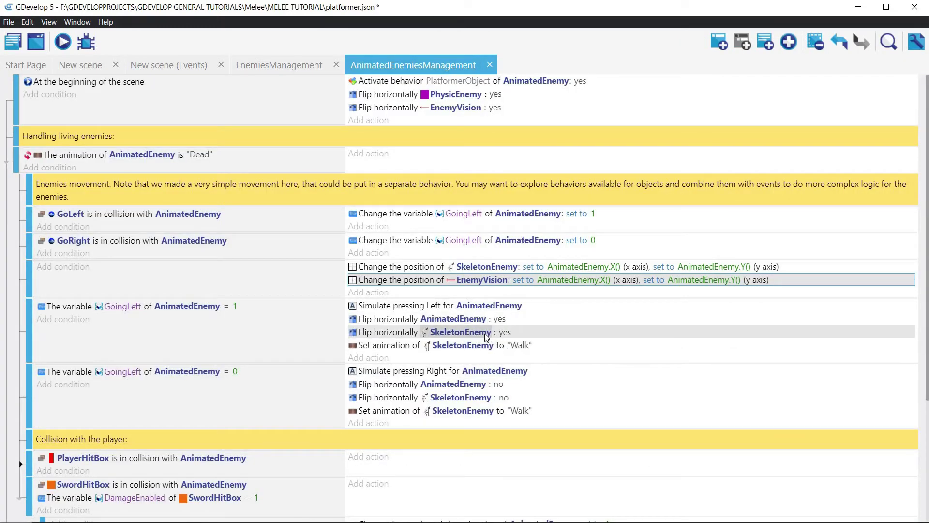
click(455, 332)
click(403, 334)
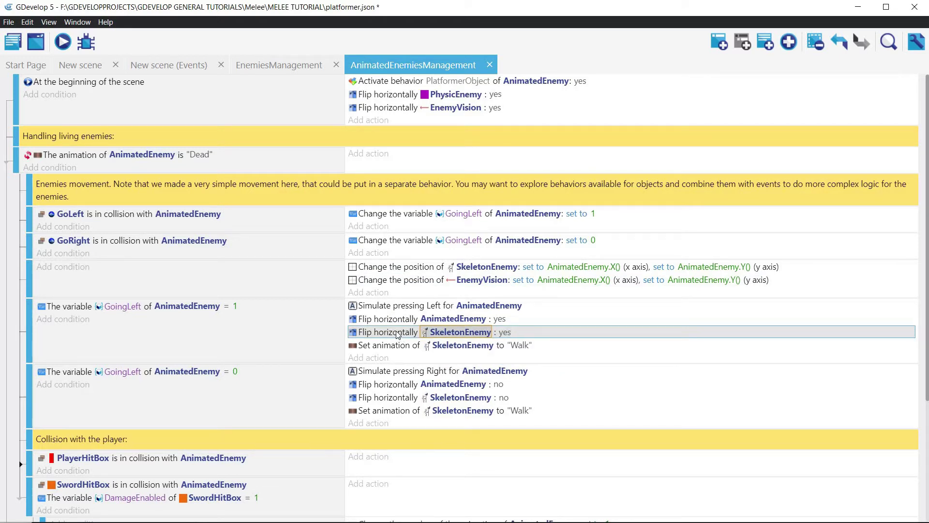
right_click(397, 333)
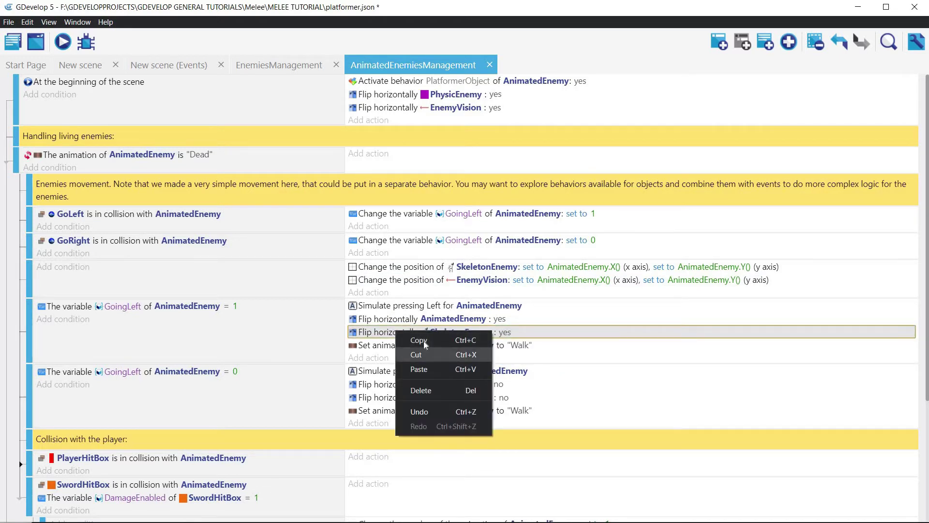
click(419, 341)
right_click(421, 352)
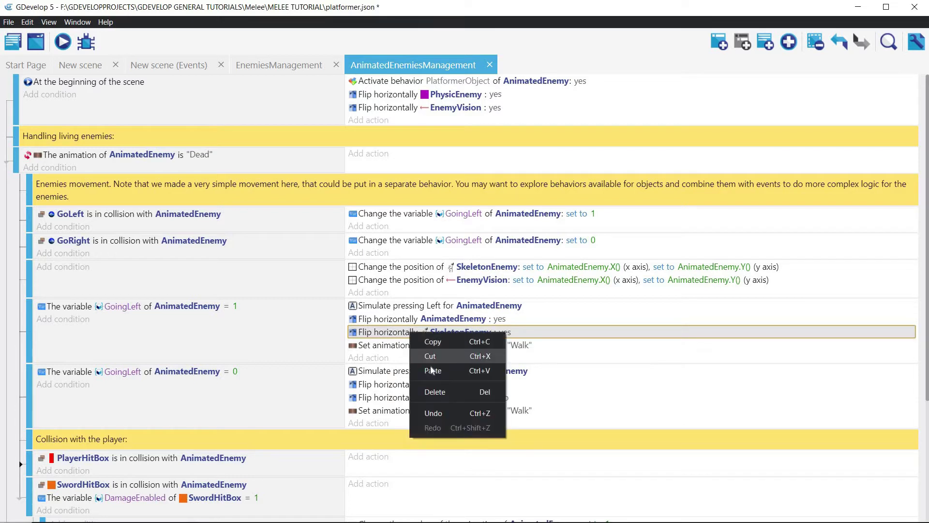
click(438, 369)
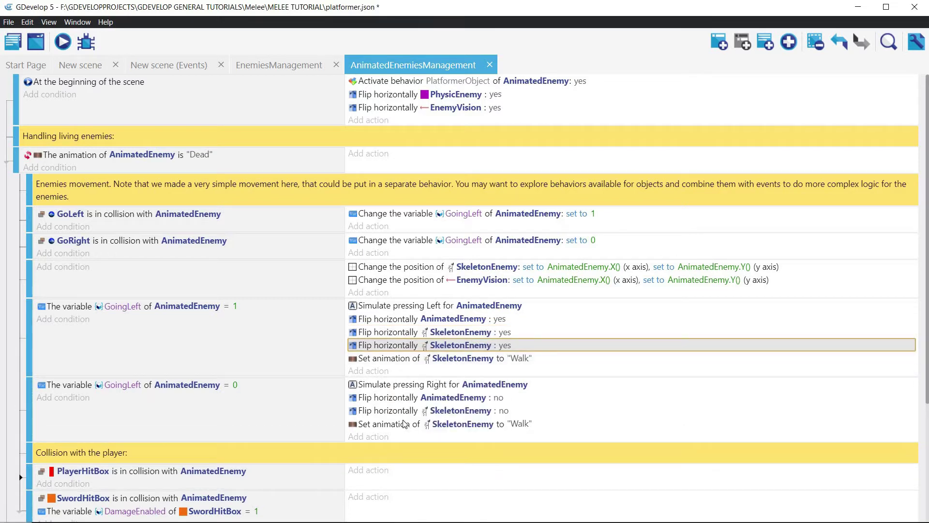
- Change the duplicated flip action's object in the GoingLeft = 1 event to EnemyVision, with flipping activated
click(450, 347)
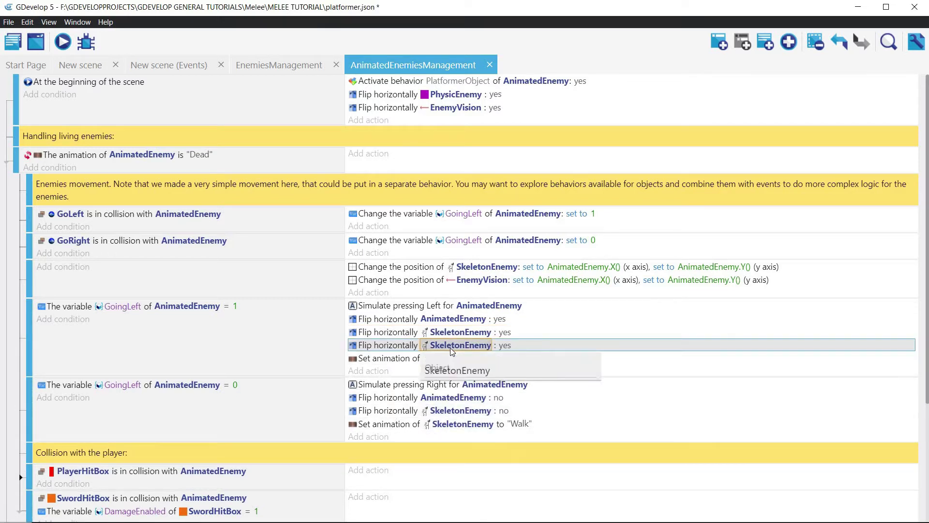
double_click(452, 349)
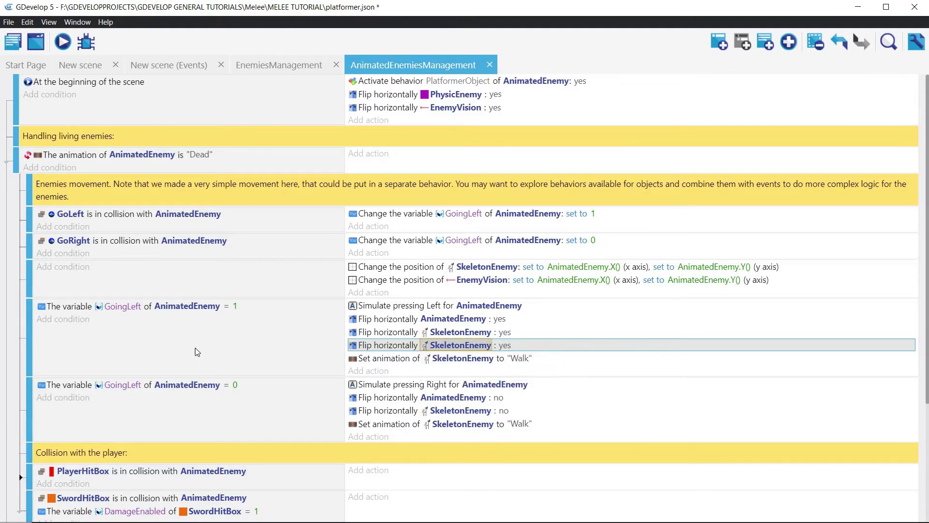
scroll(97, 392, down, 5)
scroll(99, 395, down, 1)
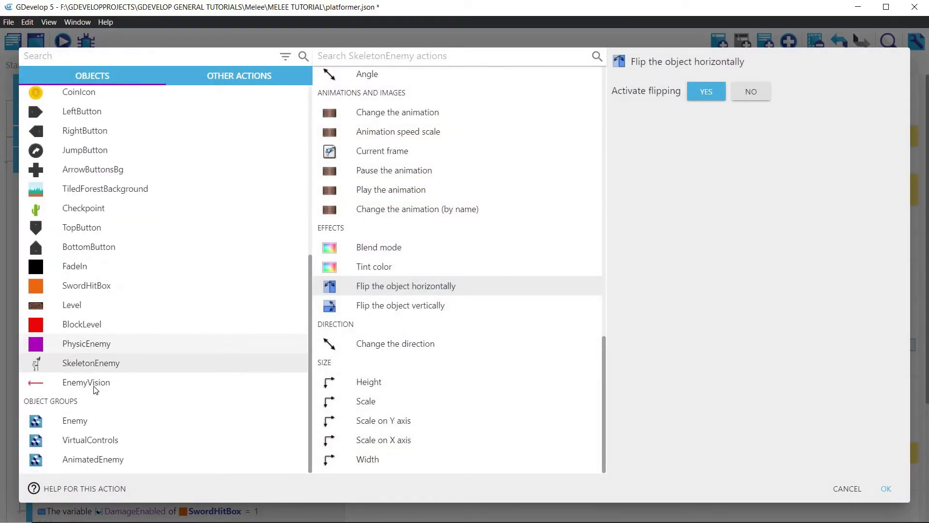
click(95, 386)
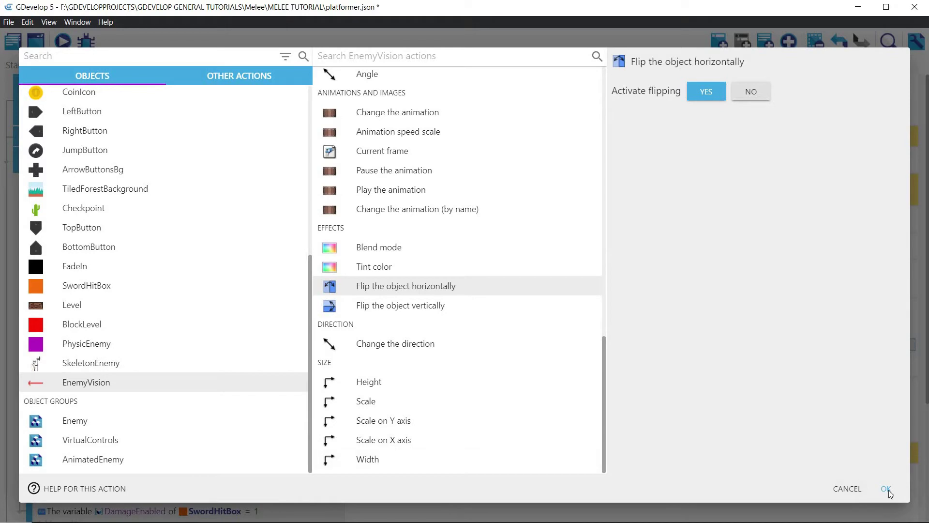
key(Return)
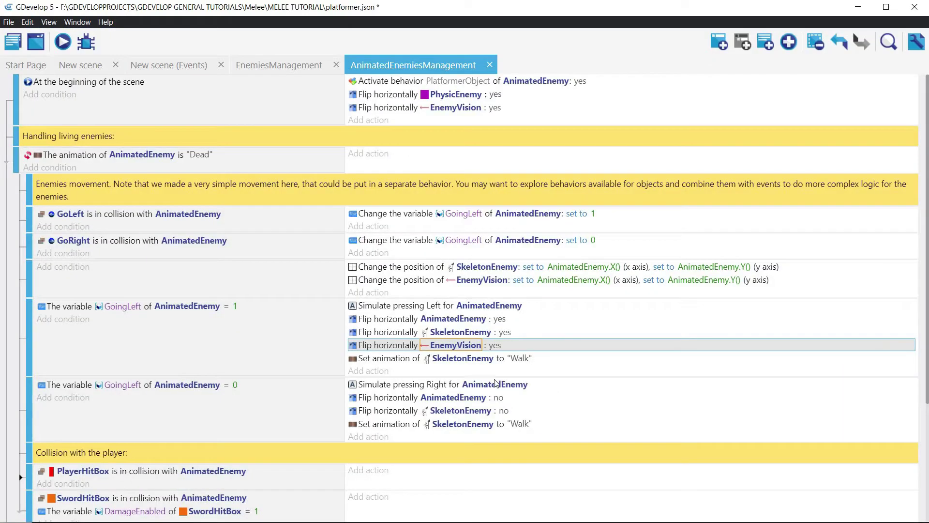
- Copy the EnemyVision flip action into the GoingLeft = 0 event, before the SkeletonEnemy flip action
right_click(378, 348)
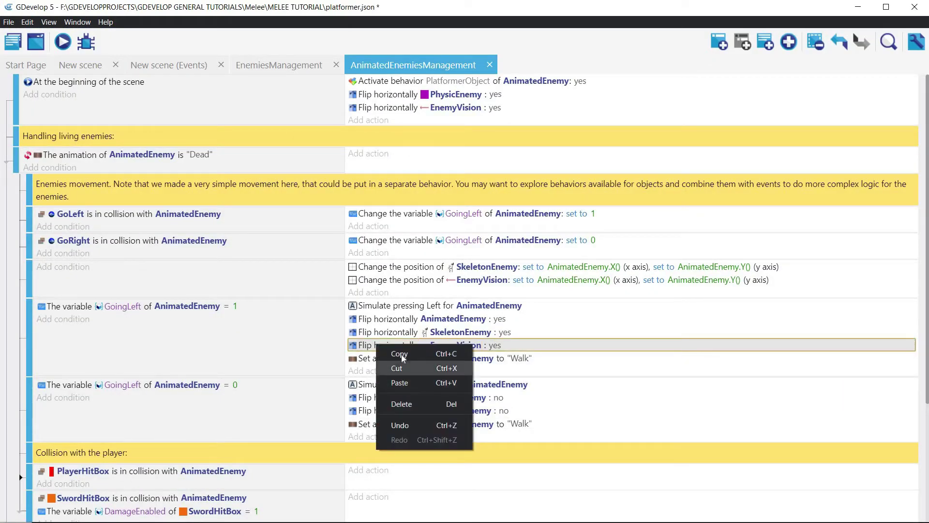
key(Escape)
click(391, 410)
right_click(391, 410)
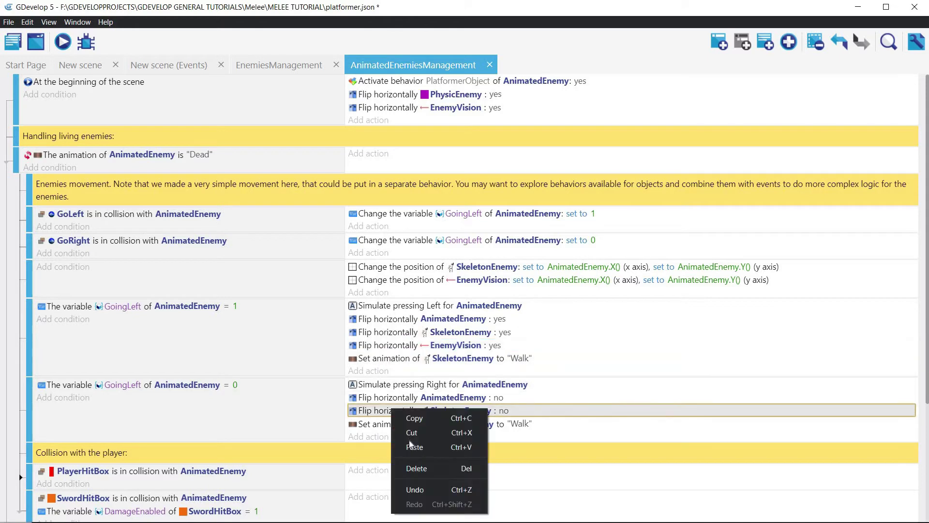
click(413, 447)
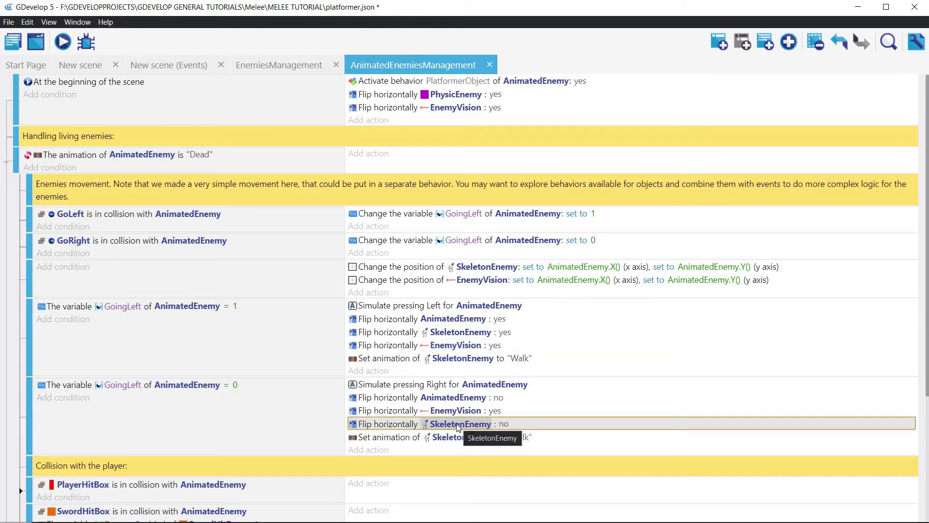
- Set EnemyVision's horizontal flipping to no in the GoingLeft = 0 event
click(495, 413)
click(634, 436)
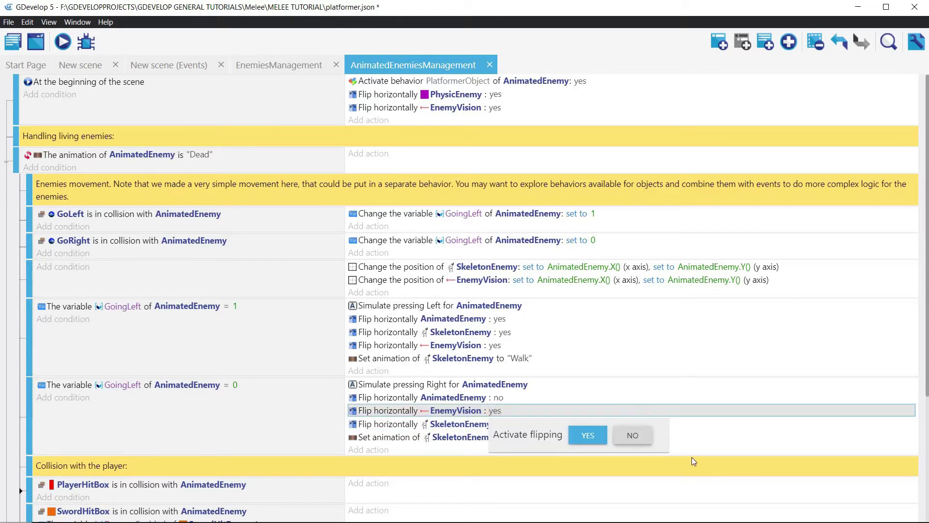
click(824, 451)
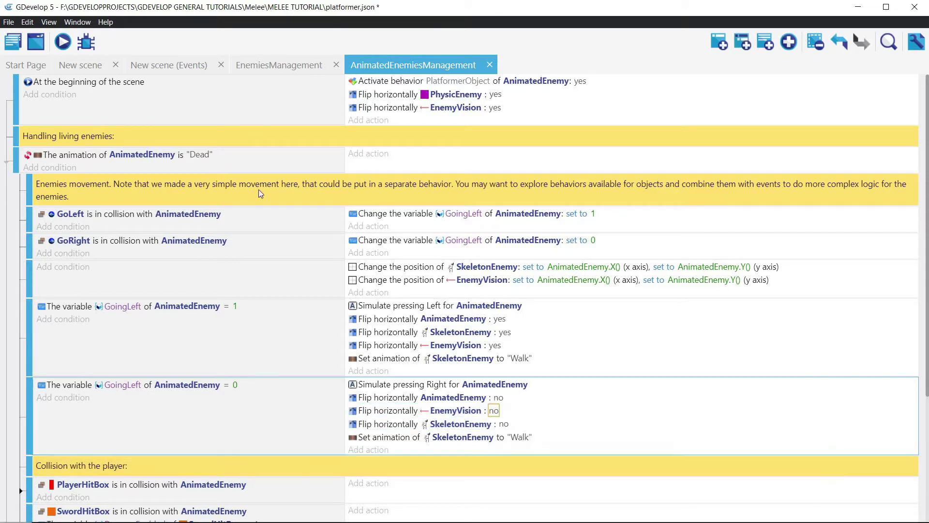
- Check the arrow's orientation in the scene and set EnemyVision's horizontal flipping to no in the beginning-of-scene event
click(79, 63)
click(436, 71)
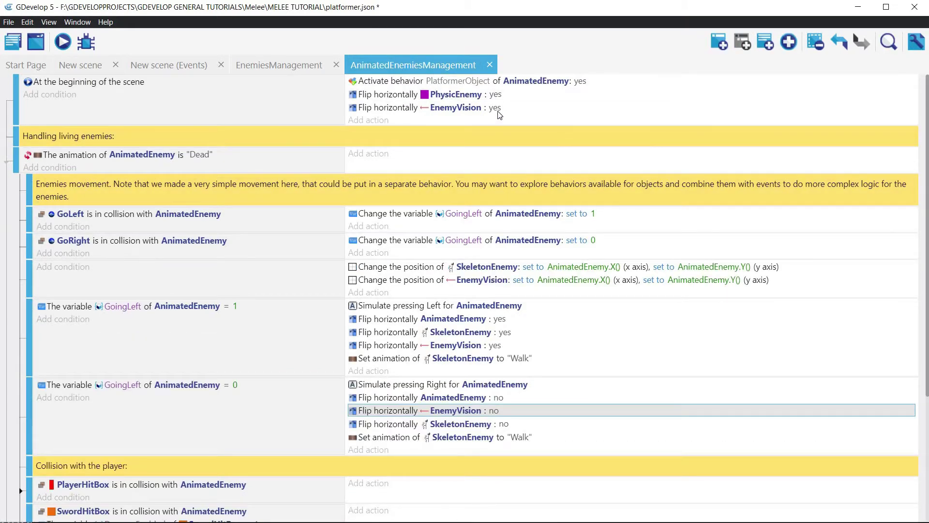
click(494, 107)
click(632, 131)
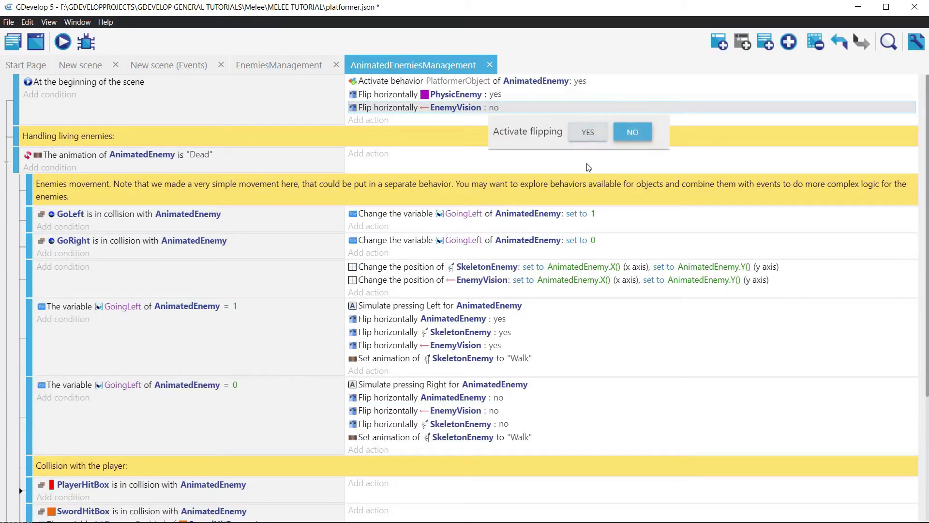
- Set EnemyVision's horizontal flipping to no in the GoingLeft = 1 event and to yes in the GoingLeft = 0 event
click(498, 346)
click(495, 346)
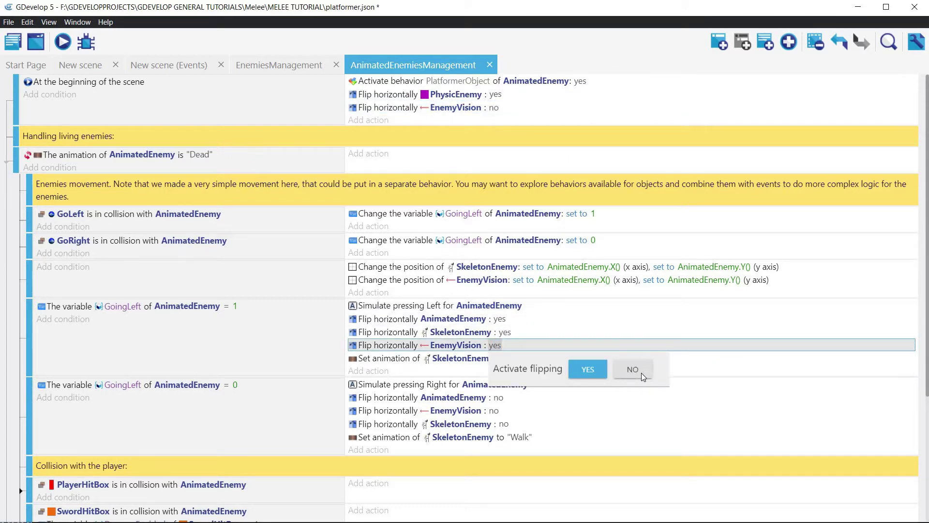
click(630, 370)
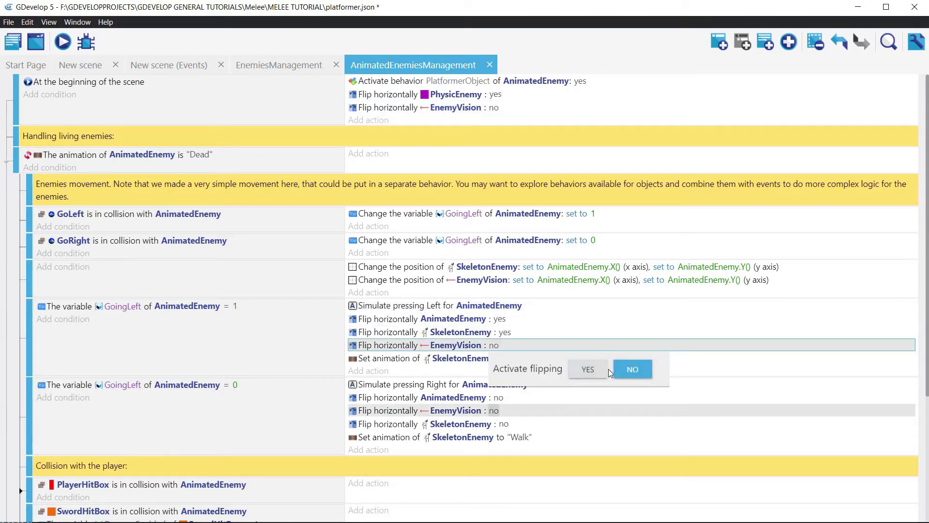
click(498, 413)
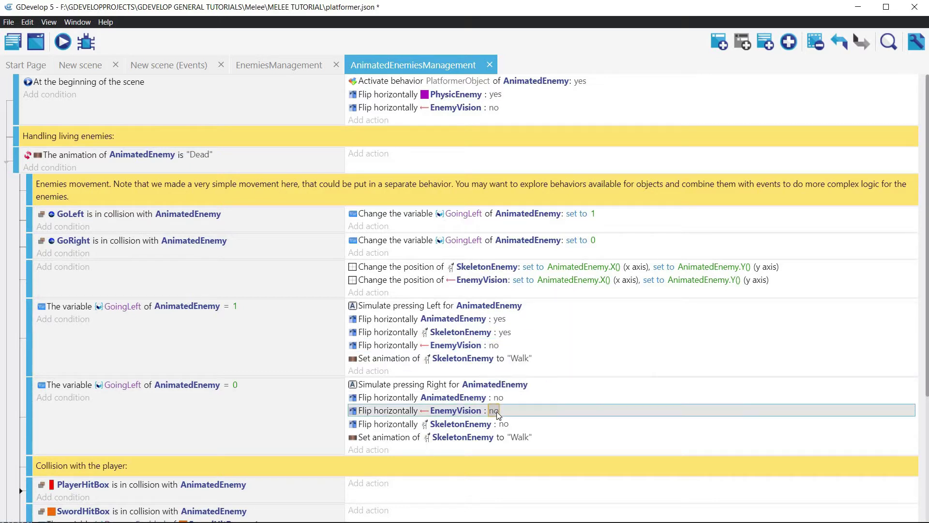
click(498, 414)
click(587, 435)
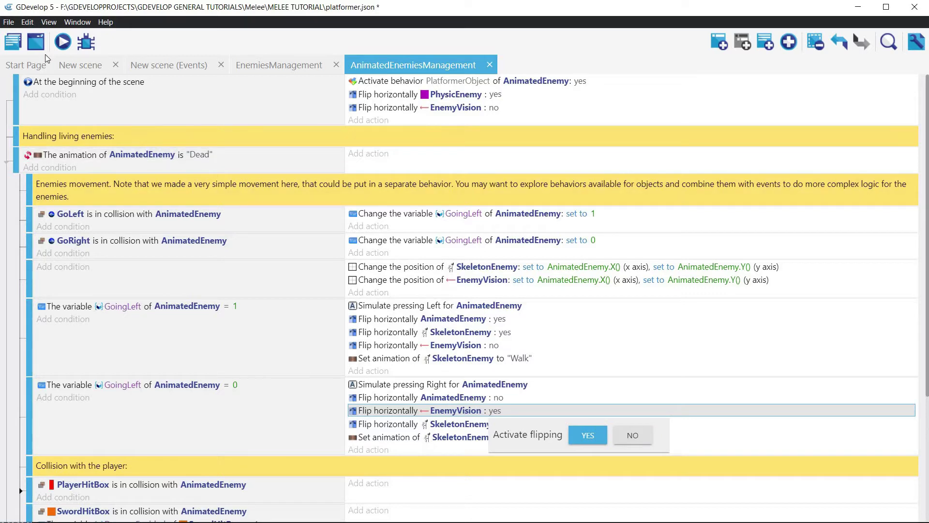
- Preview the game, walk the player toward the skeleton to check how EnemyVision follows it, and close the preview
click(63, 42)
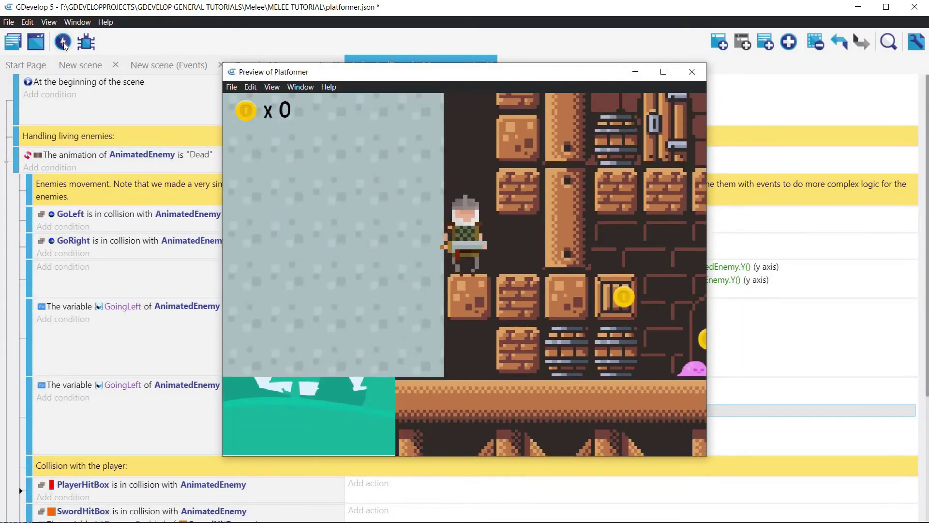
key(Right)
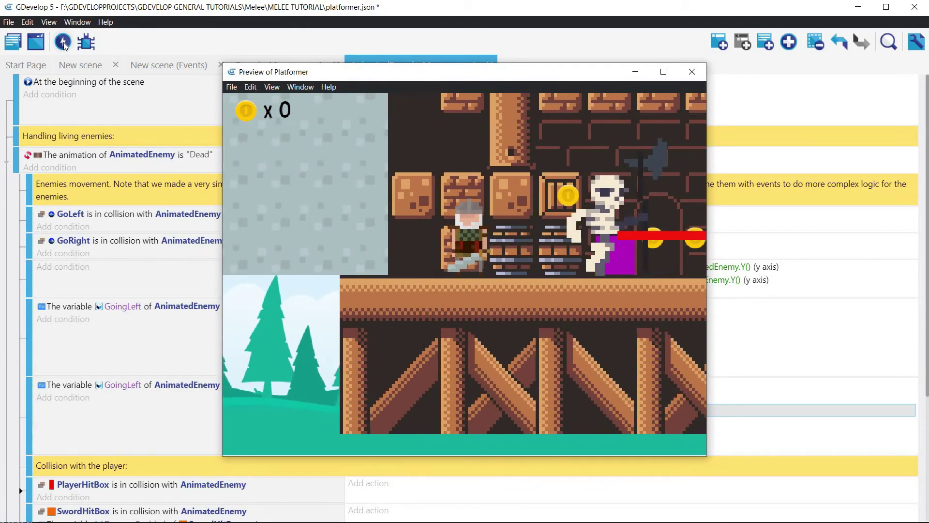
click(692, 72)
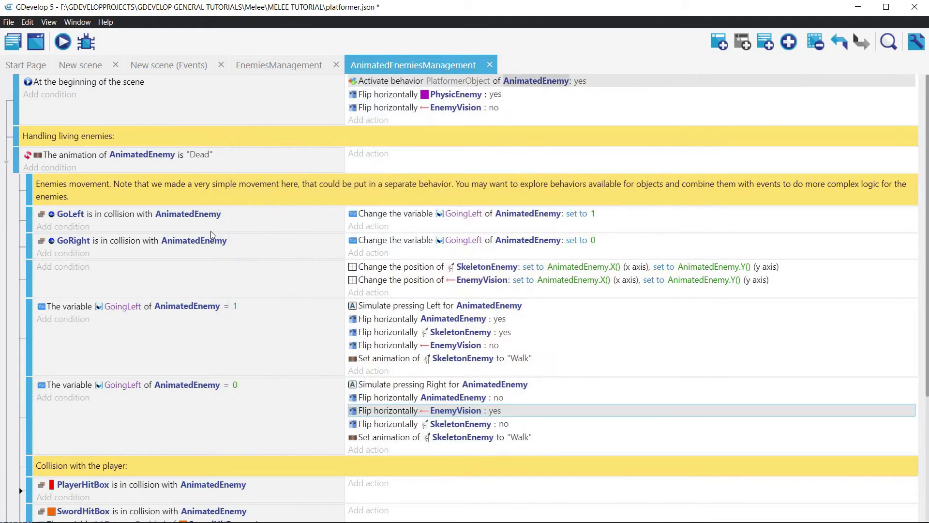
scroll(212, 236, down, 5)
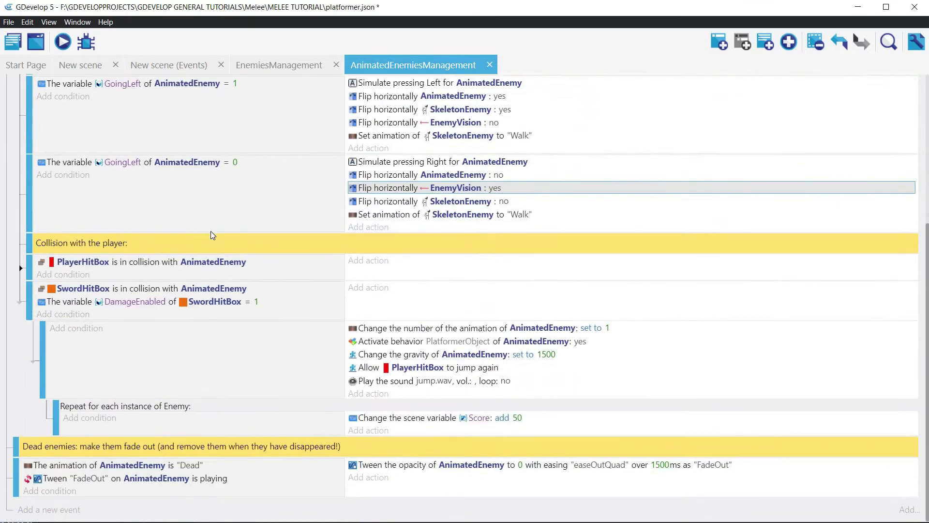
scroll(212, 235, up, 3)
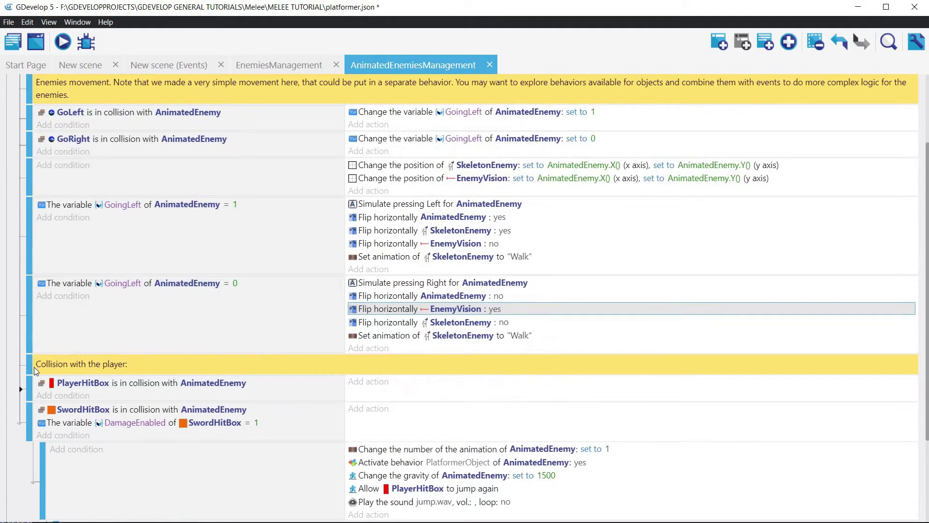
- Add a comment reading DETECT THE PLAYER and place it between the GoingLeft = 0 event and the player collision comment
click(62, 345)
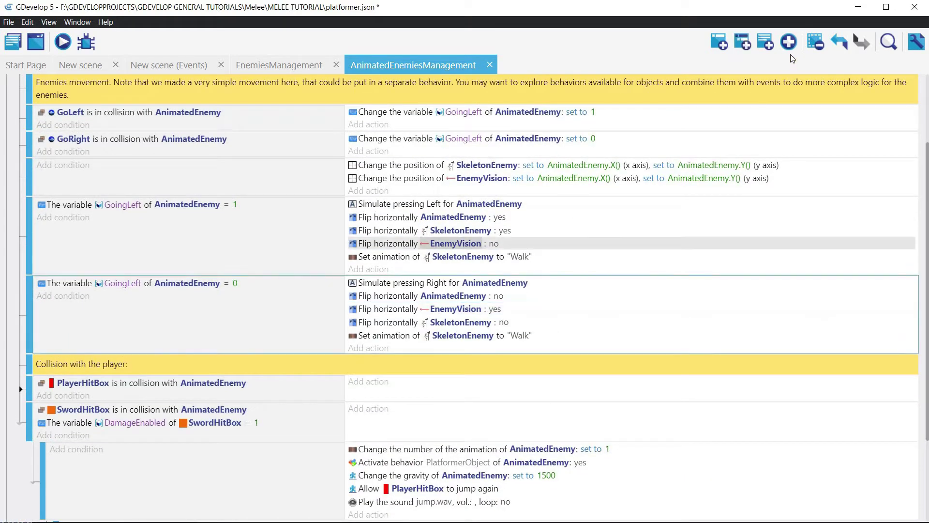
click(788, 42)
click(808, 65)
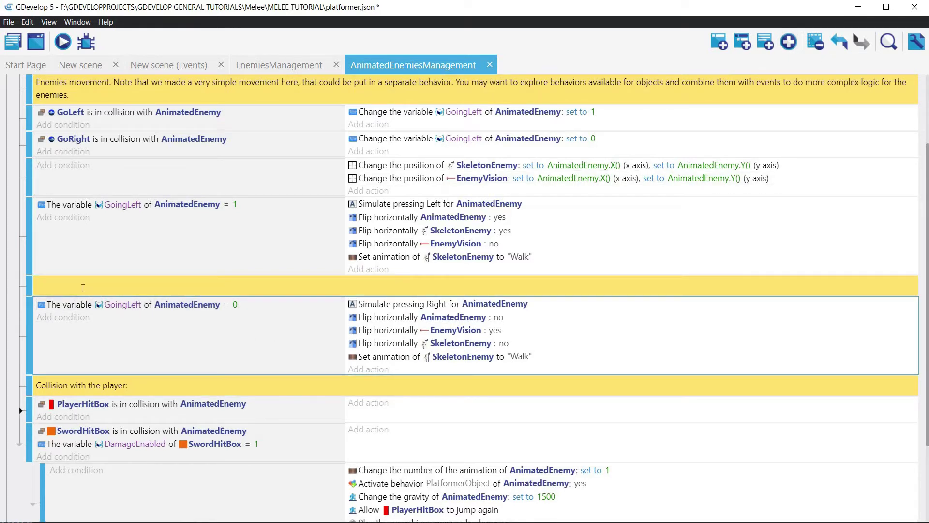
click(82, 287)
text(DETECT THE PLAYER)
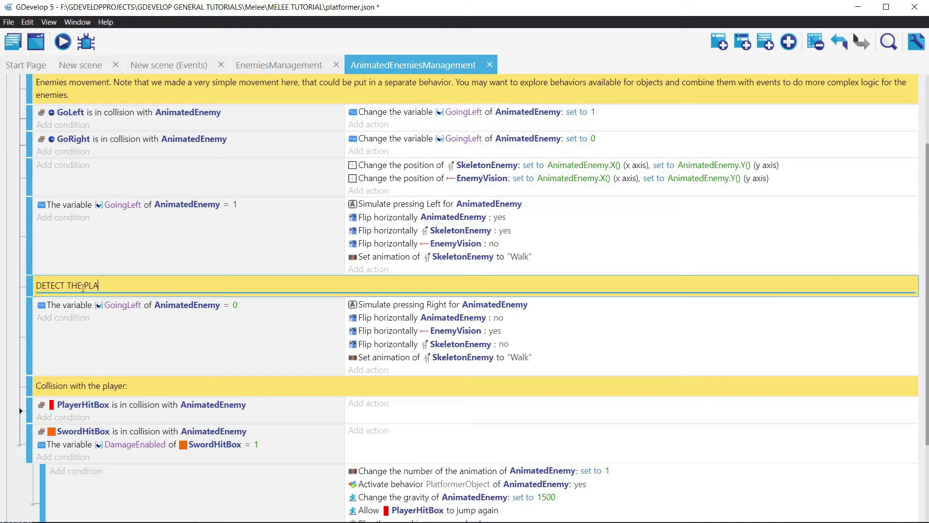
click(28, 285)
drag(28, 285, 31, 351)
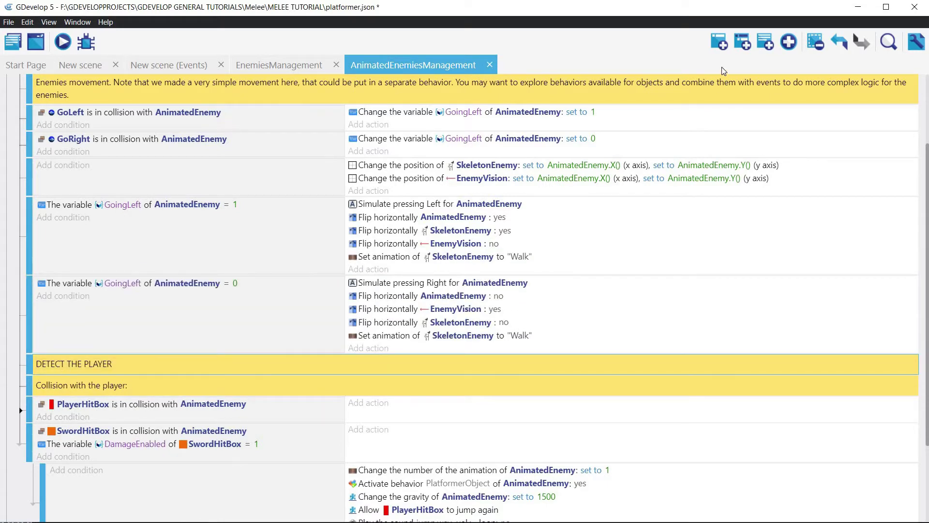
- Add an event below the DETECT THE PLAYER comment with the condition that EnemyVision is in collision with PlayerHitBox
click(720, 44)
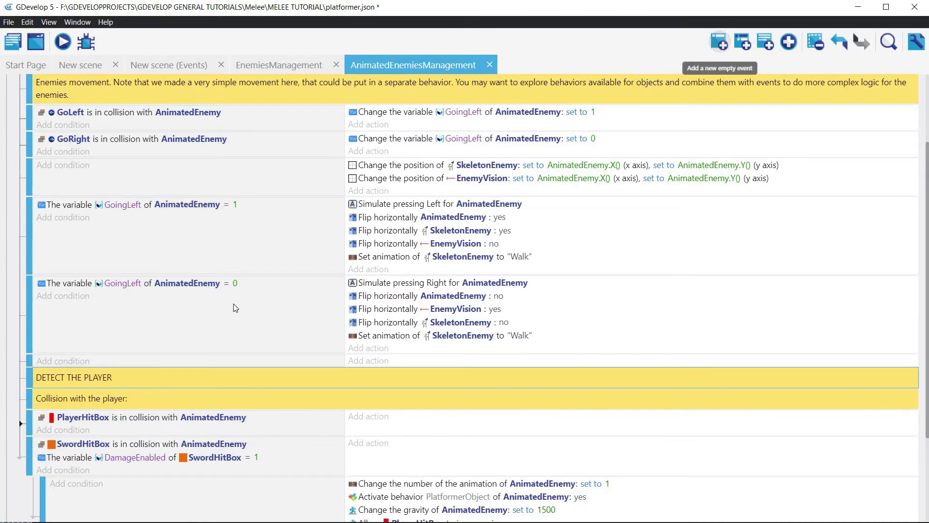
drag(23, 361, 56, 384)
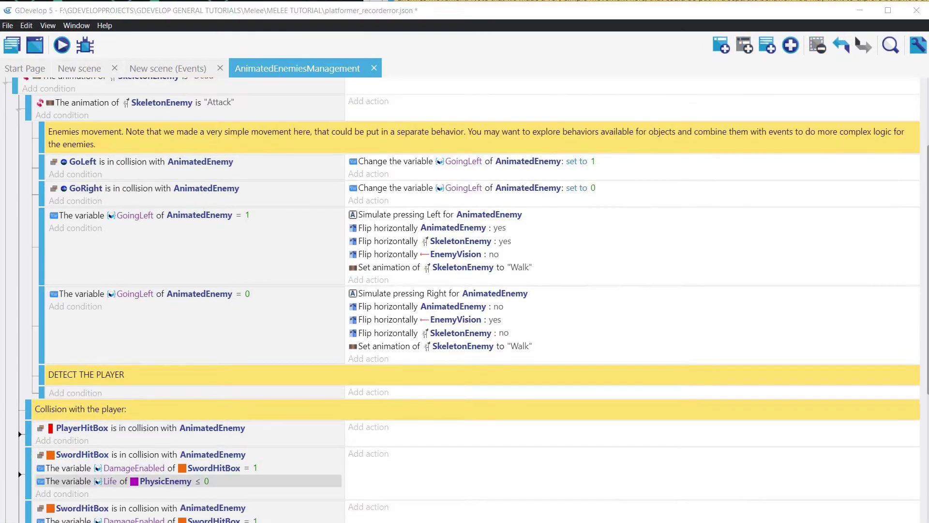
click(83, 397)
scroll(83, 398, down, 5)
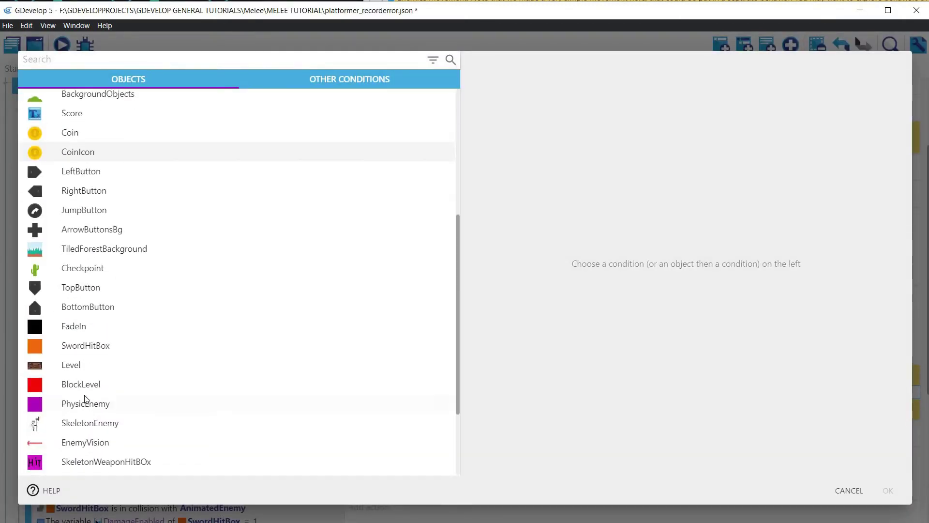
click(85, 443)
click(343, 61)
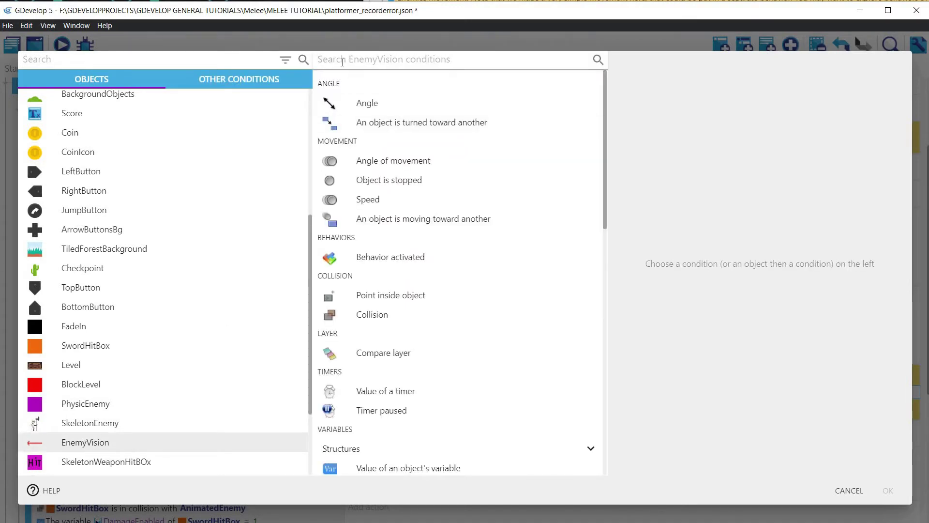
text(coll)
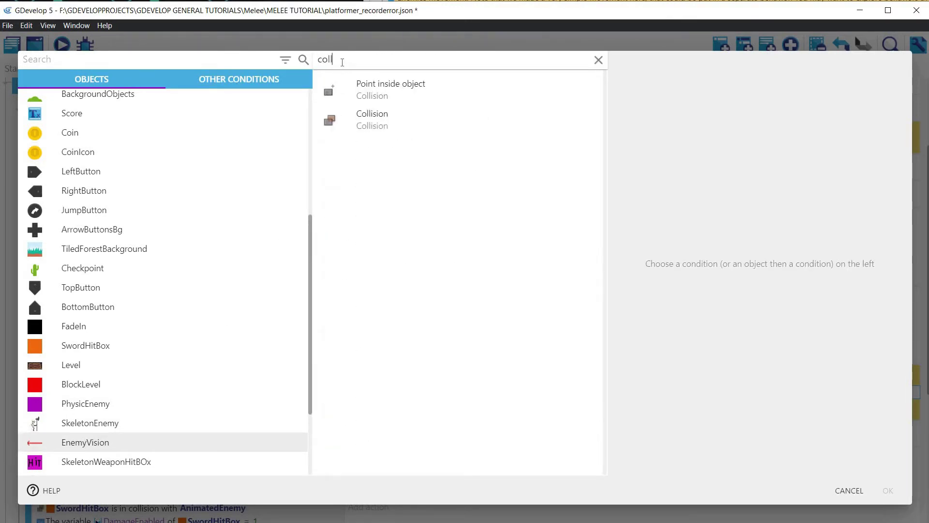
click(369, 118)
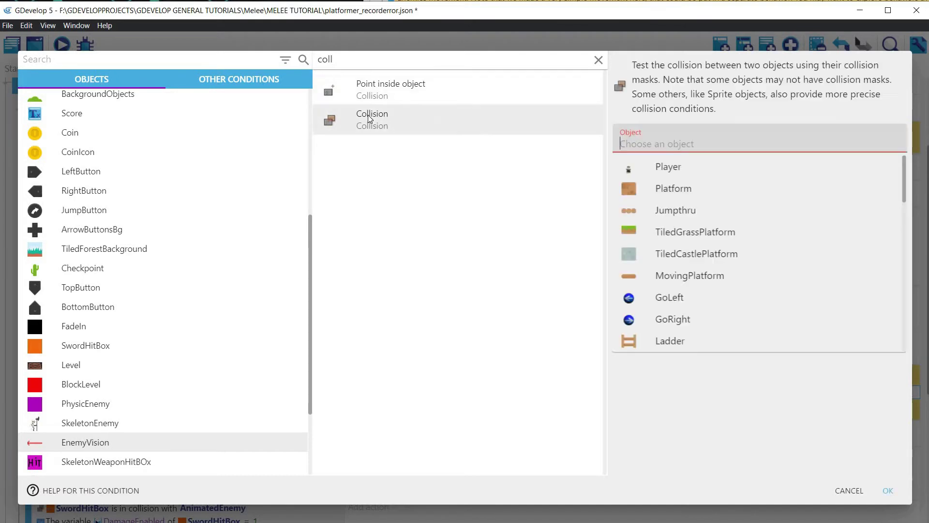
scroll(698, 249, down, 3)
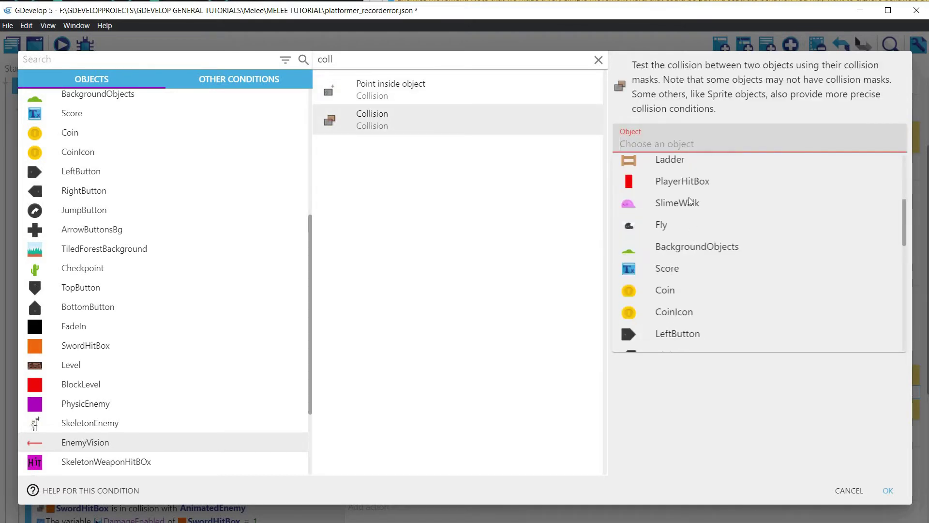
click(687, 180)
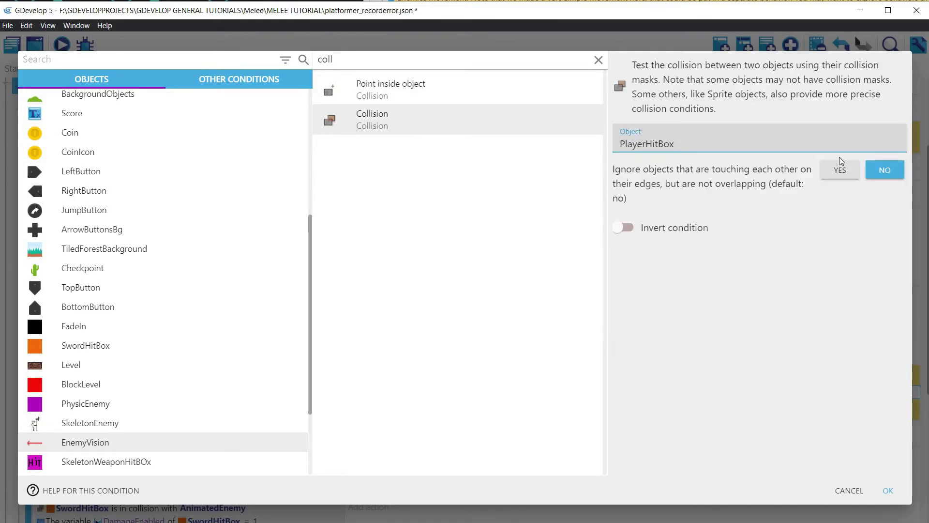
click(887, 490)
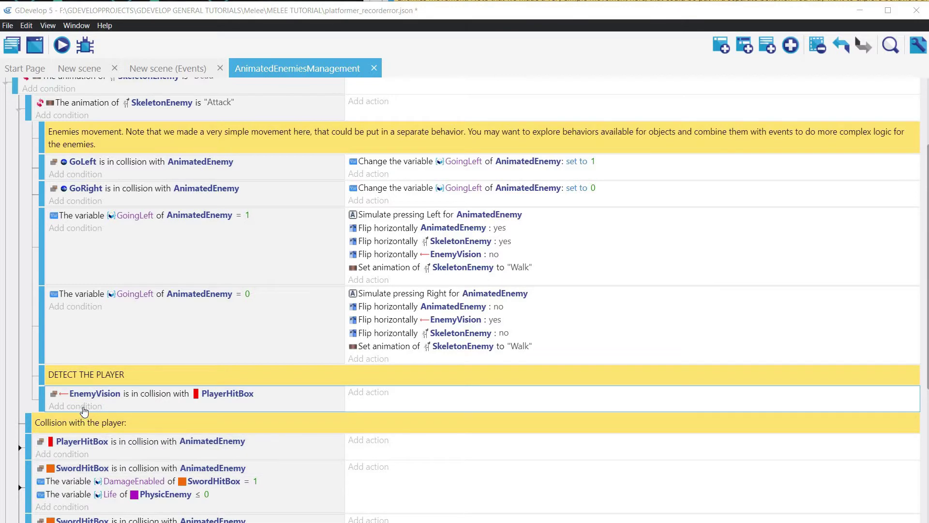
- Add an inverted condition to the EnemyVision collision event checking that SkeletonEnemy's current animation name is "Attack"
click(92, 405)
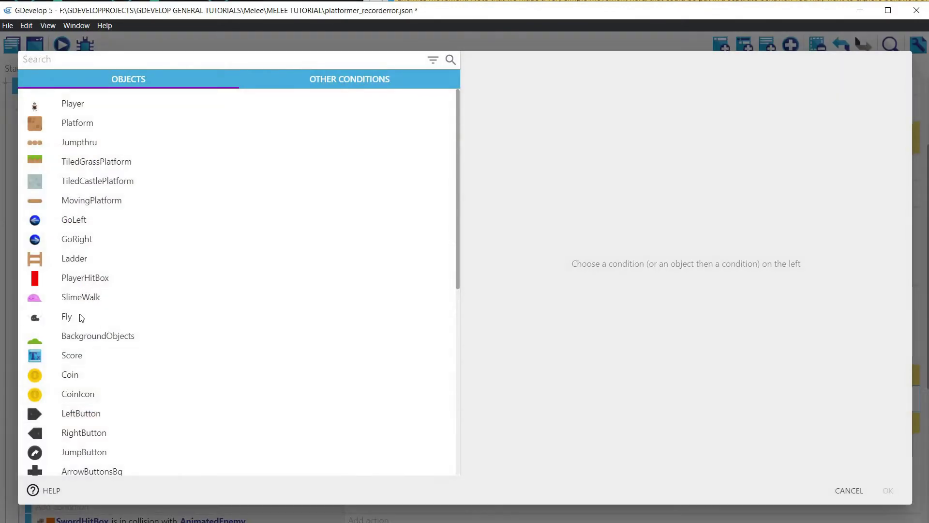
scroll(81, 320, down, 7)
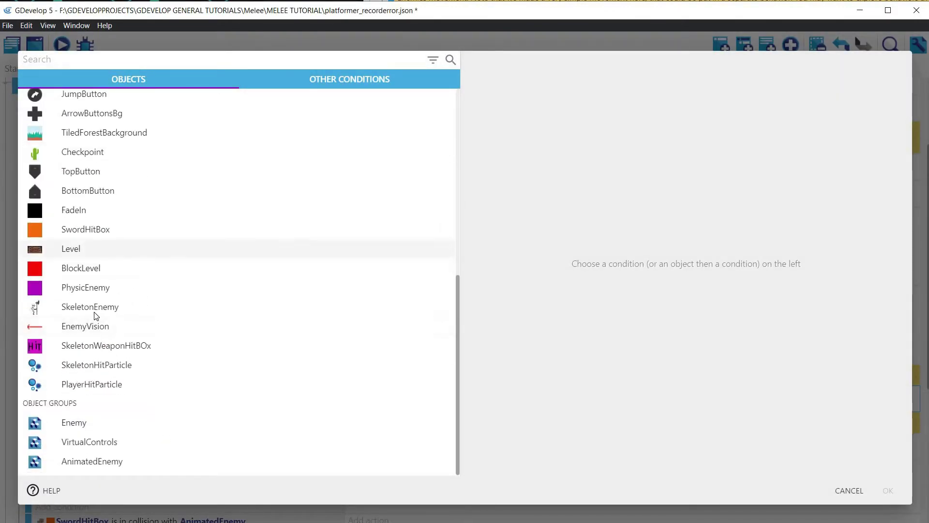
click(97, 309)
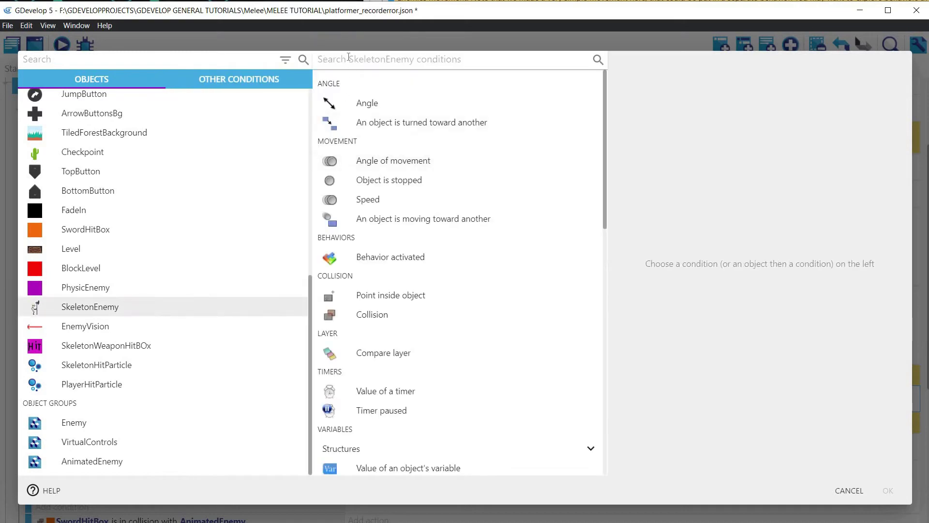
text(anim)
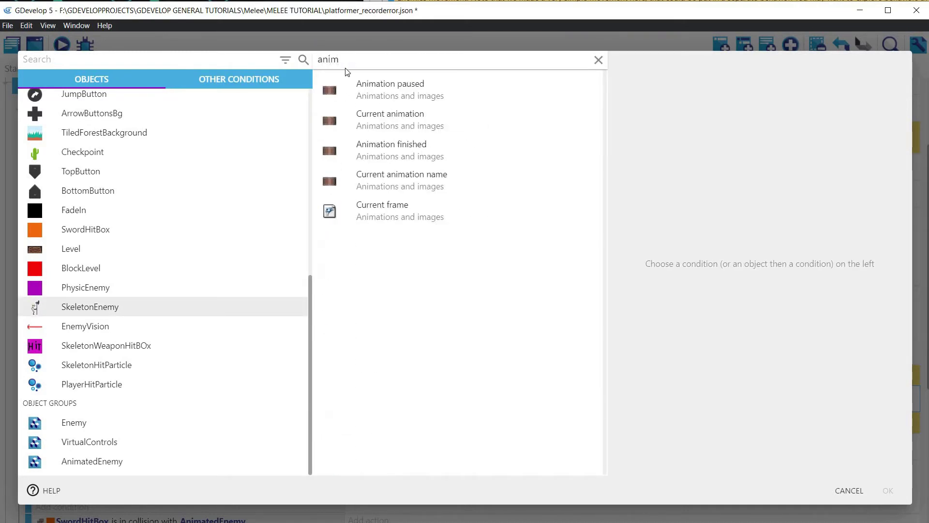
click(401, 180)
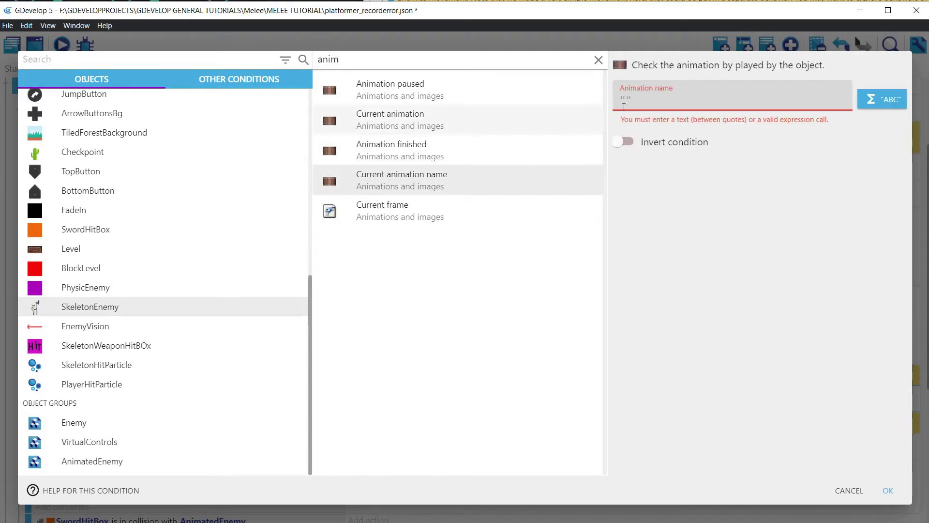
text(")
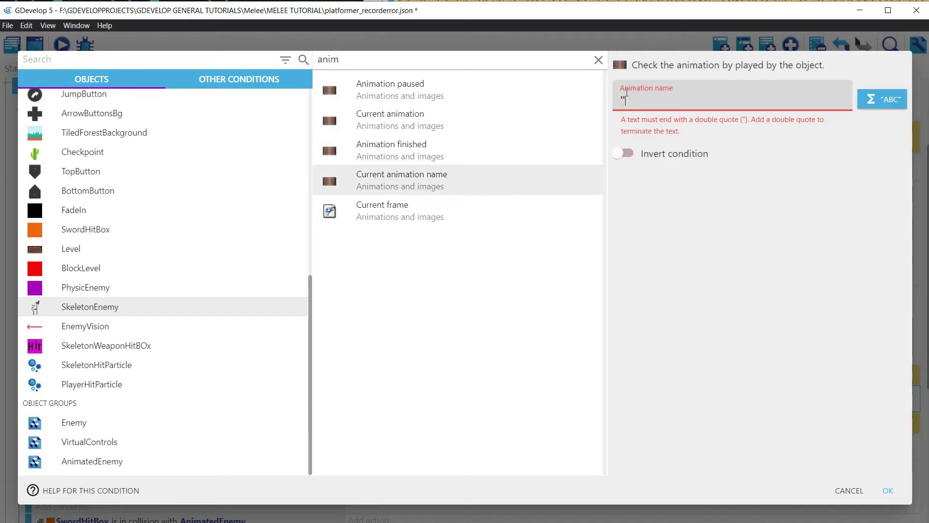
text(Attack")
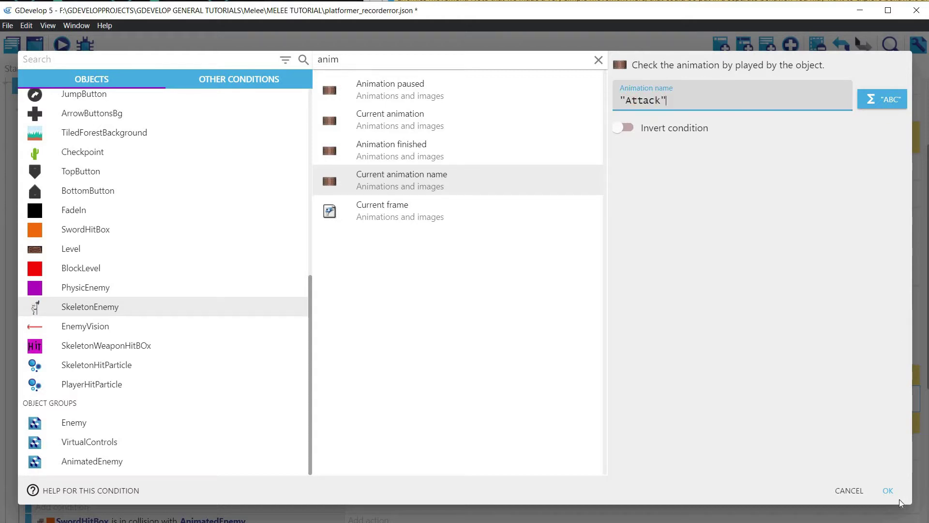
click(598, 60)
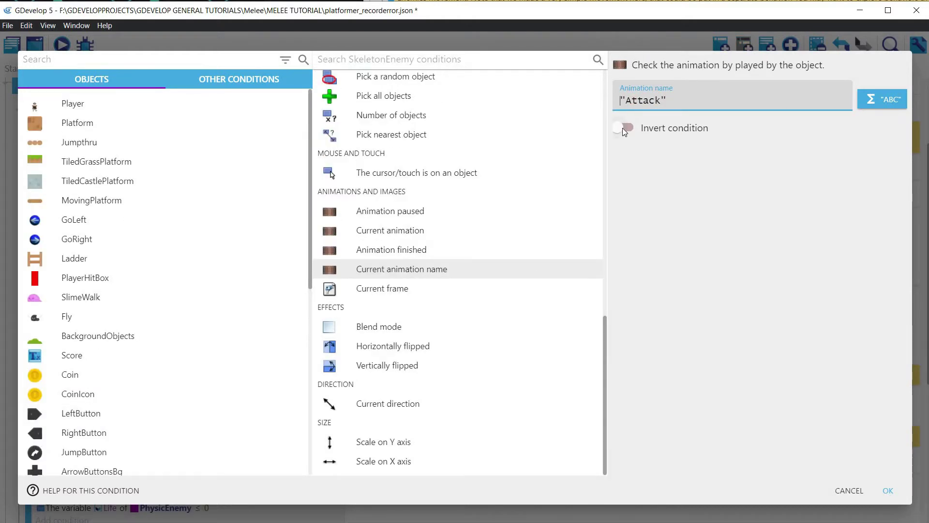
click(624, 128)
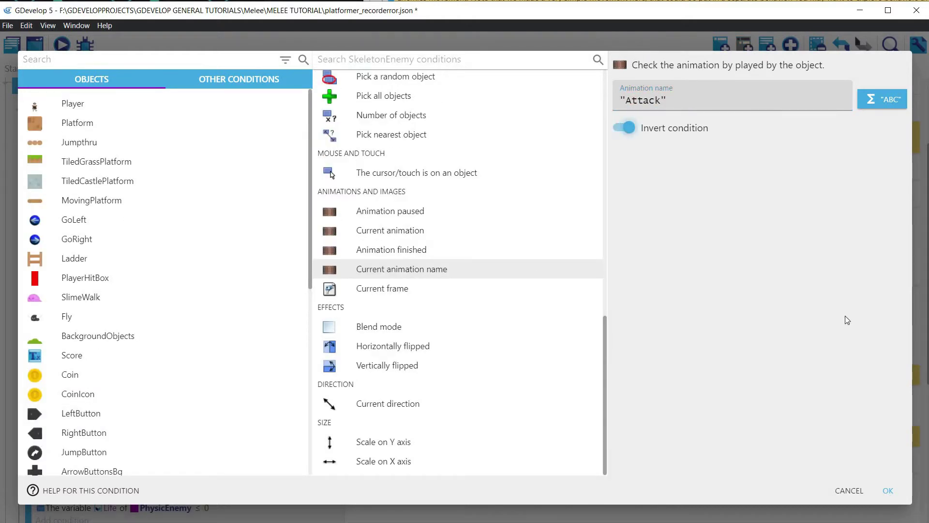
click(888, 491)
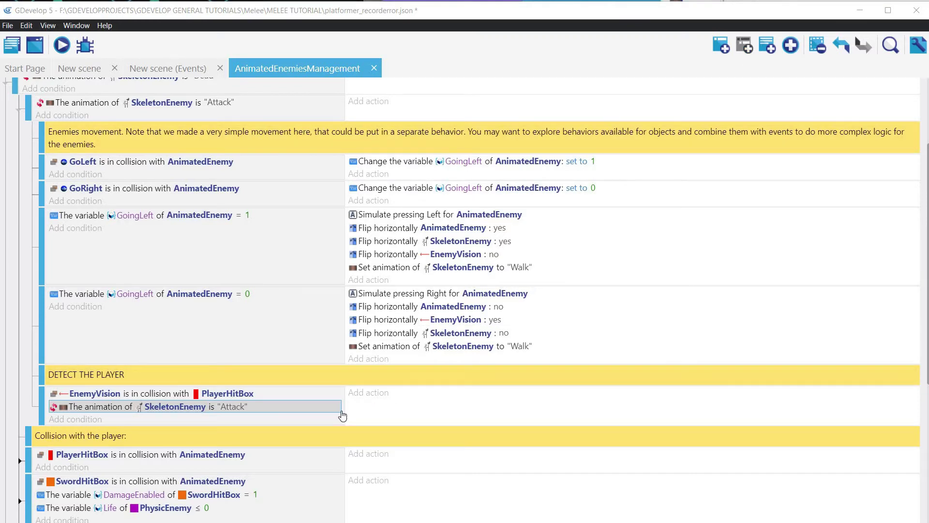
- Add a sub-event to the player detection event with an action changing SkeletonEnemy's animation by name to "Attack"
click(355, 411)
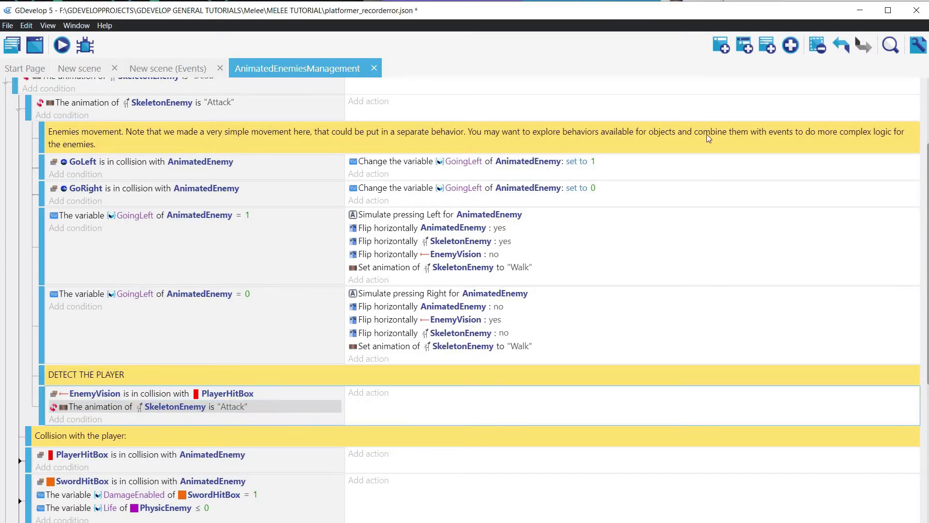
click(748, 47)
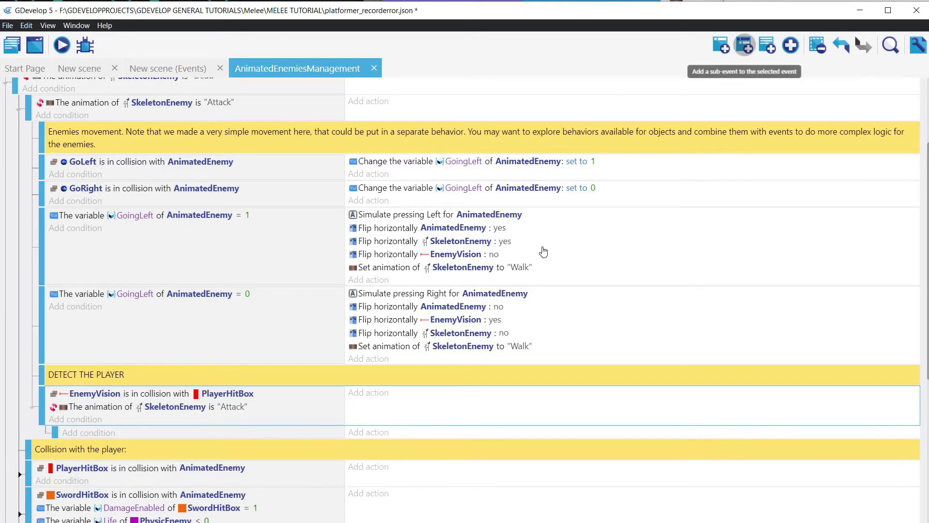
click(375, 433)
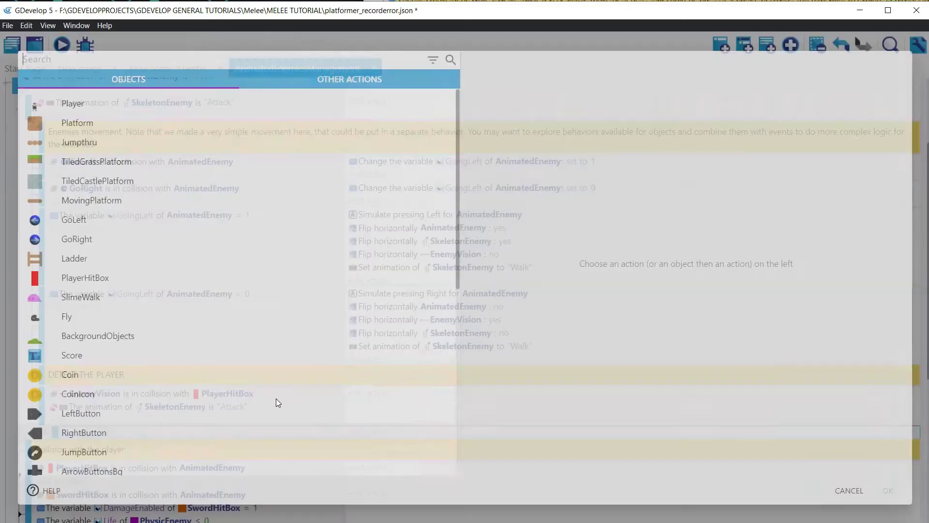
scroll(92, 257, down, 8)
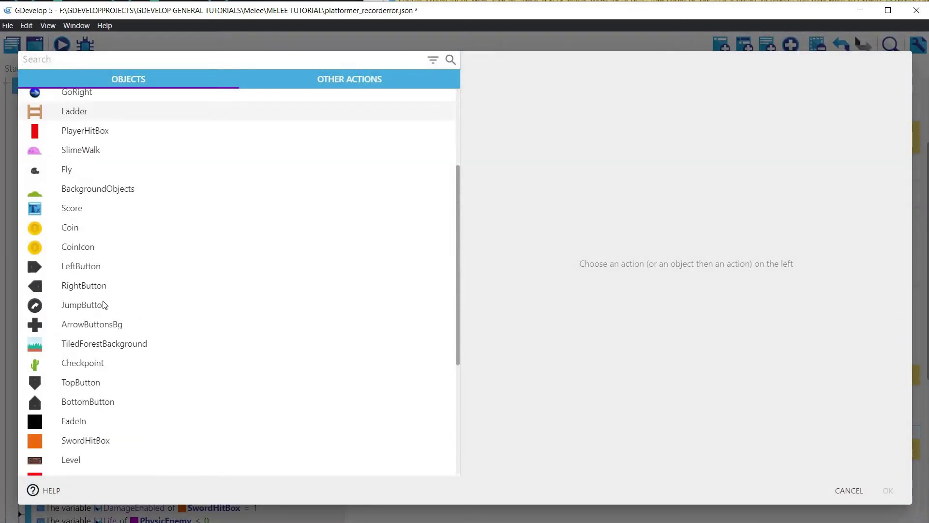
click(126, 311)
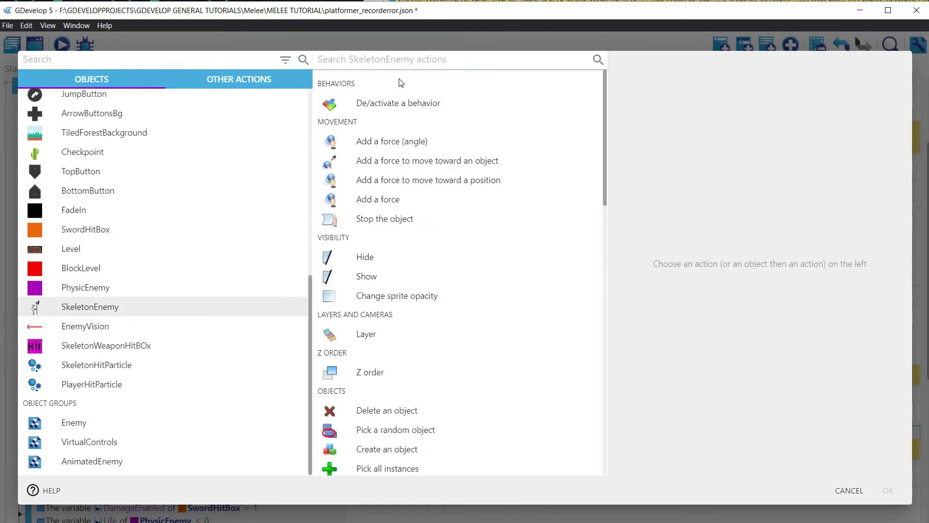
click(401, 59)
text(anima)
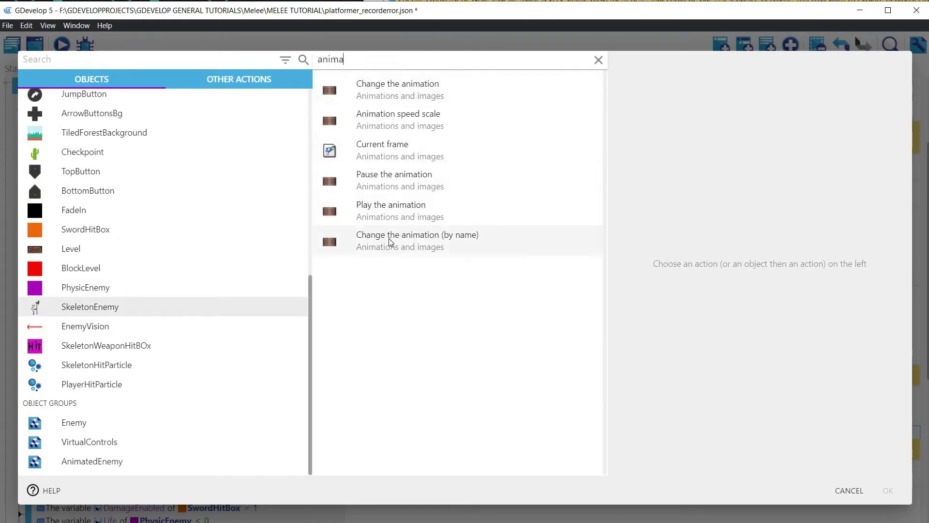
click(393, 241)
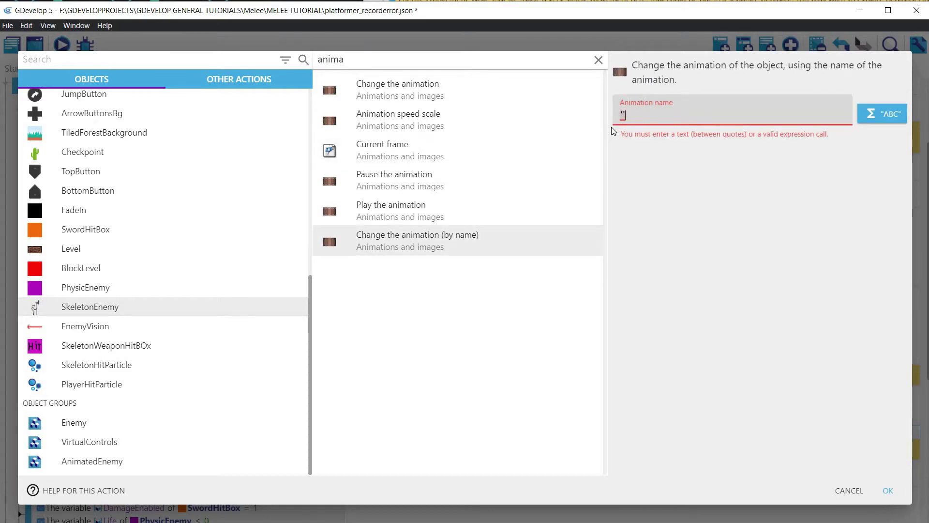
text("Attack")
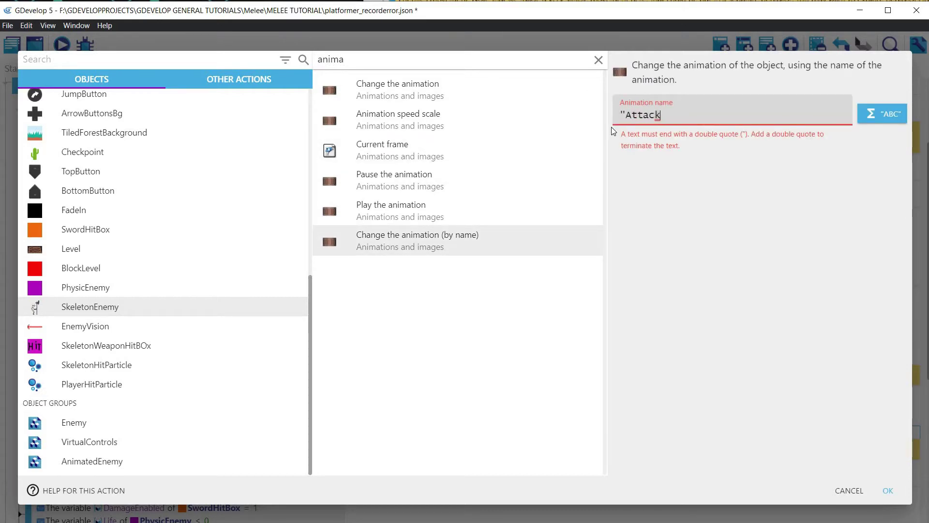
click(888, 490)
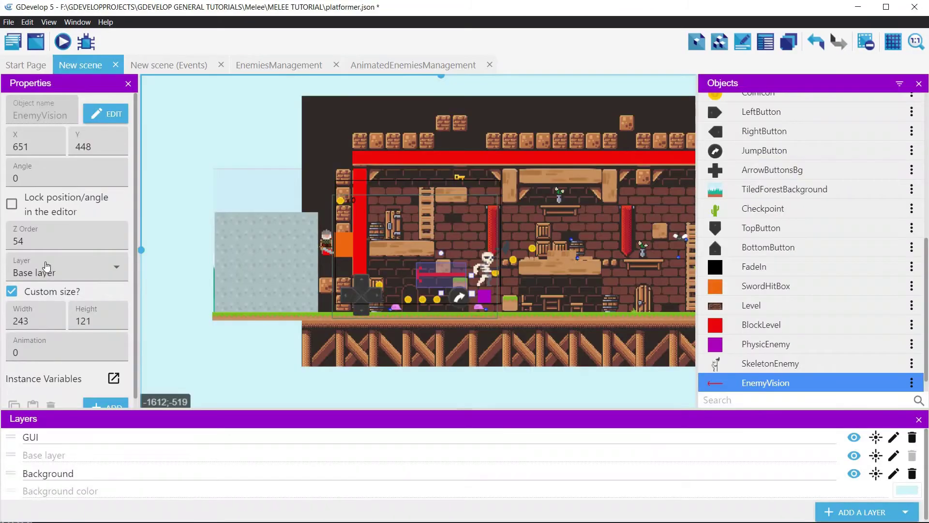
- Create a new sprite object from scratch and name it SkeletonWeaponHitBOx
scroll(45, 269, down, 1)
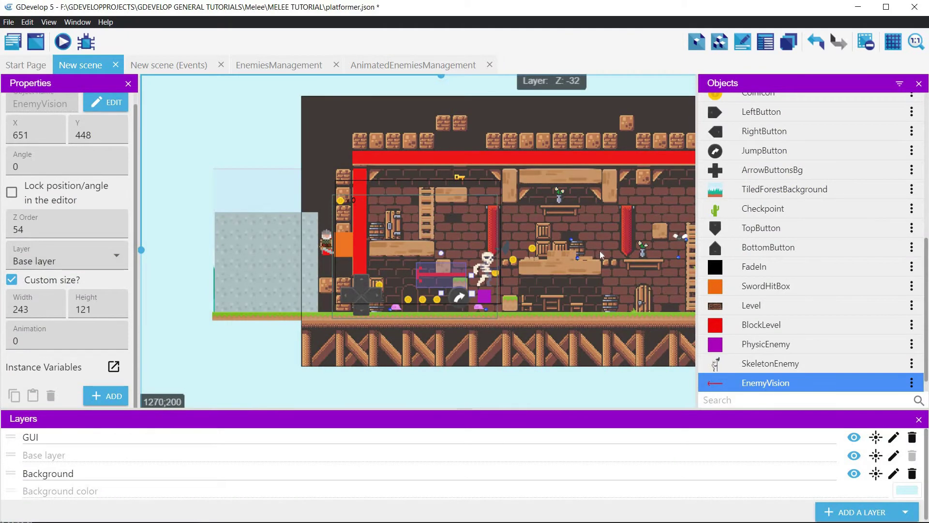
scroll(904, 380, down, 1)
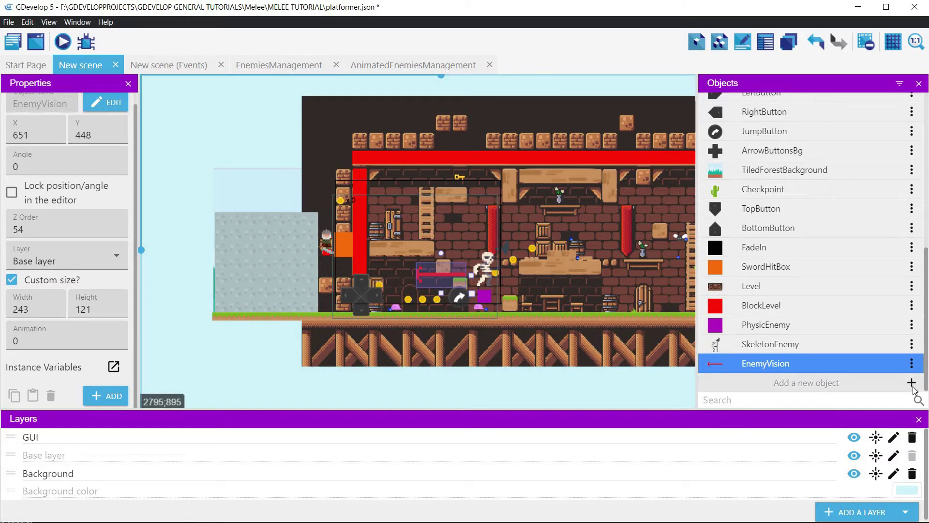
click(912, 383)
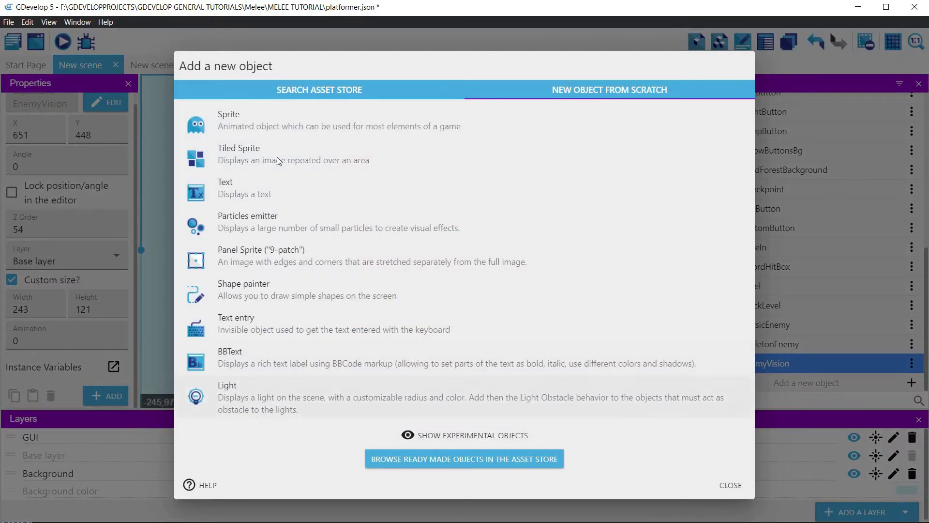
click(232, 121)
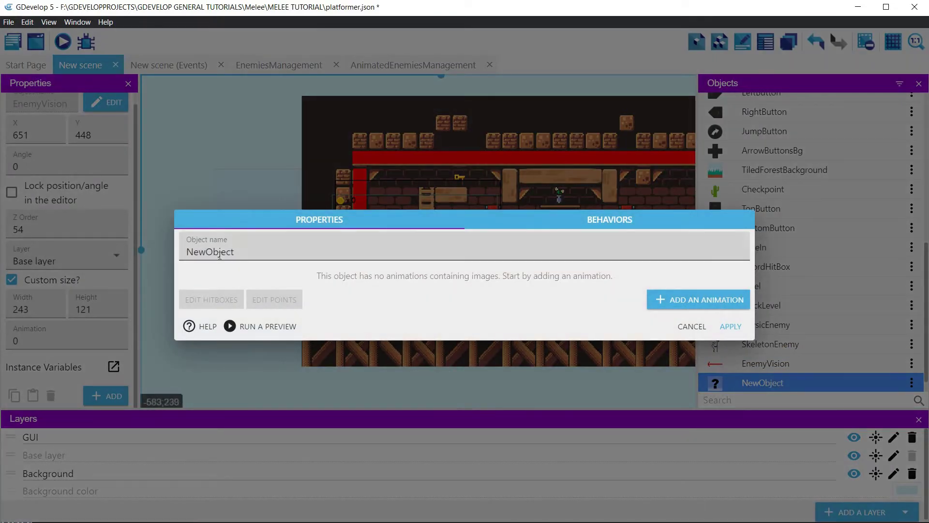
click(256, 250)
key(ctrl+a)
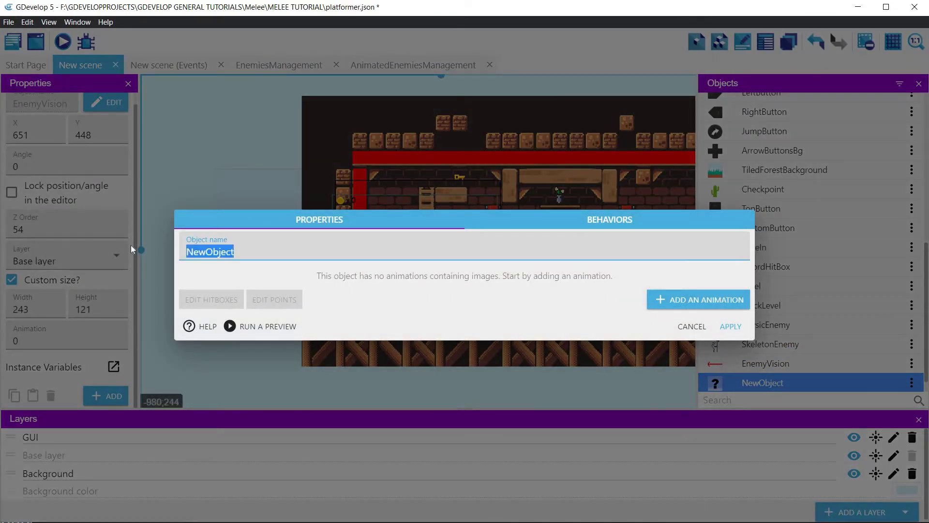
text(Skeleton)
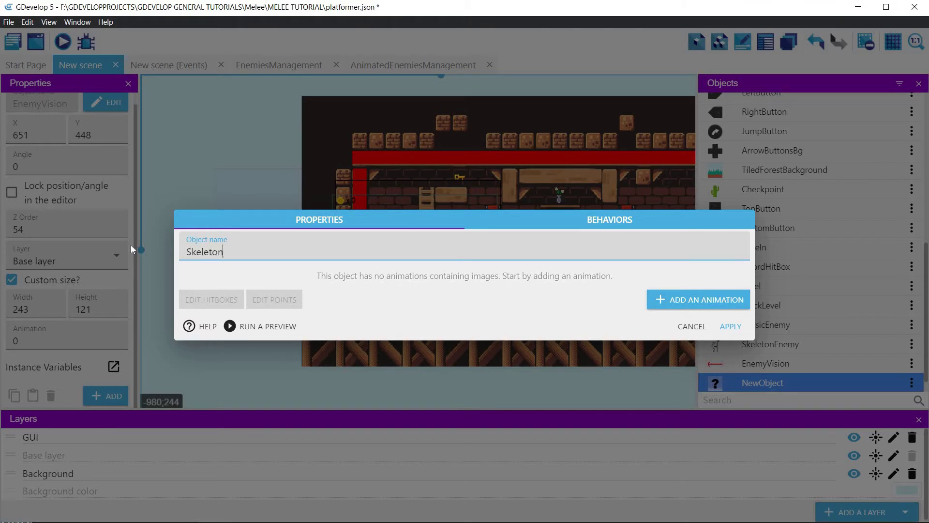
text(WeaponHitBOx)
- Add an animation to SkeletonWeaponHitBOx and fill its first frame in the pixel editor with magenta #d10ecf
click(683, 299)
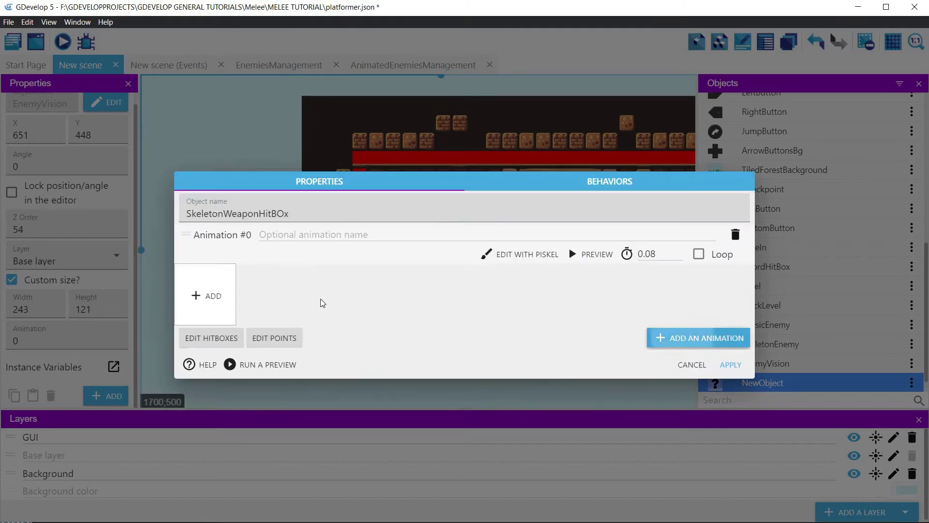
click(522, 258)
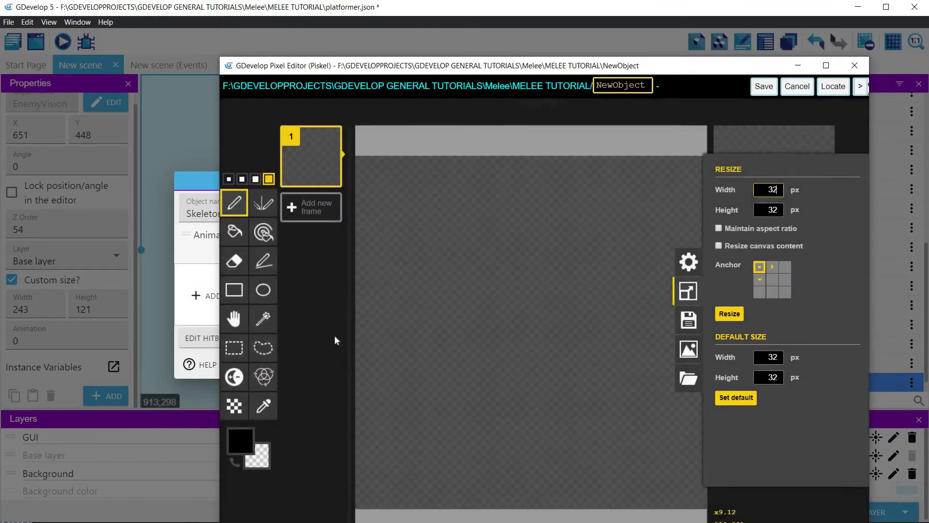
click(234, 232)
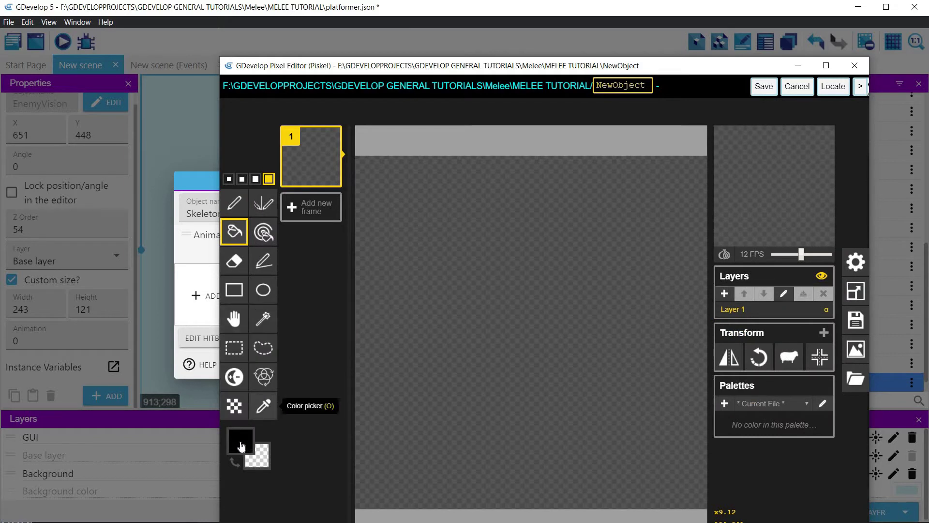
click(241, 440)
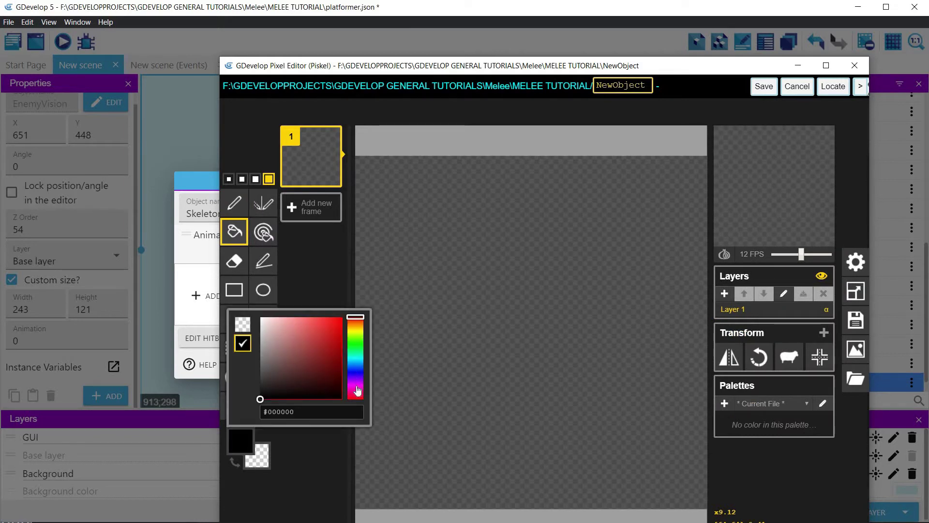
click(356, 386)
click(337, 332)
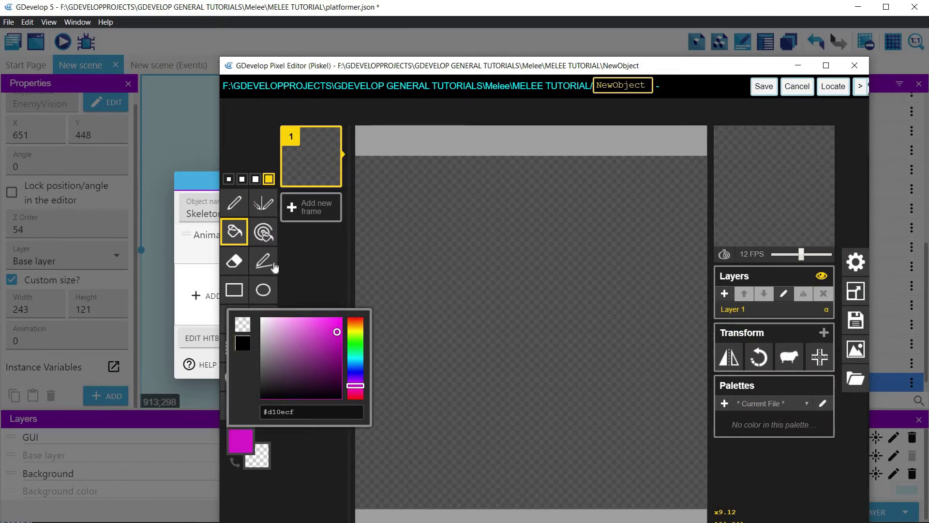
click(439, 244)
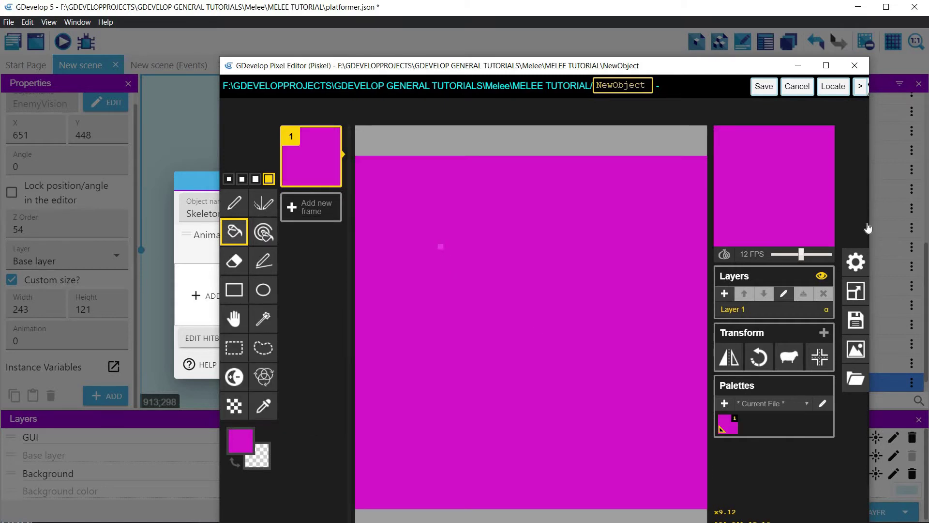
- Name the magenta image SkeletonWeaponHitbox, save it into the animation and apply the new object
click(629, 85)
double_click(642, 85)
key(BackSpace)
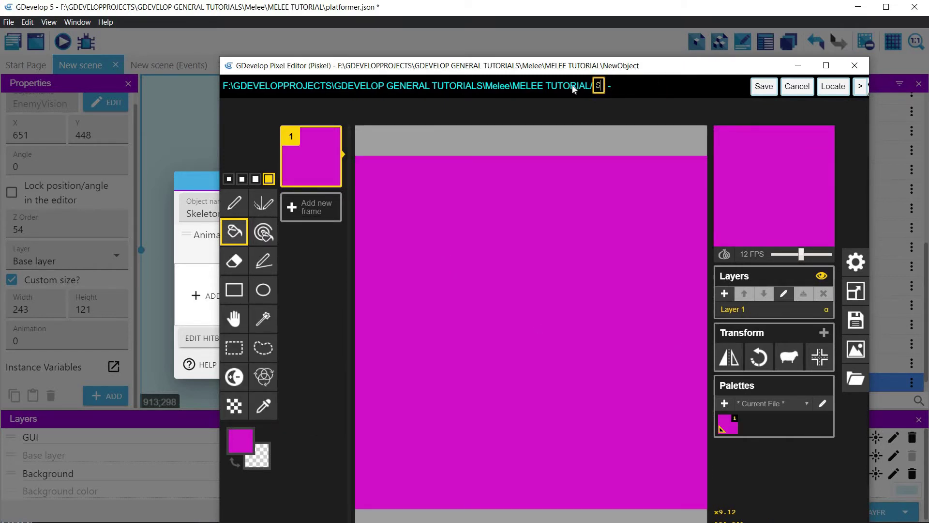
text(SkeletonW)
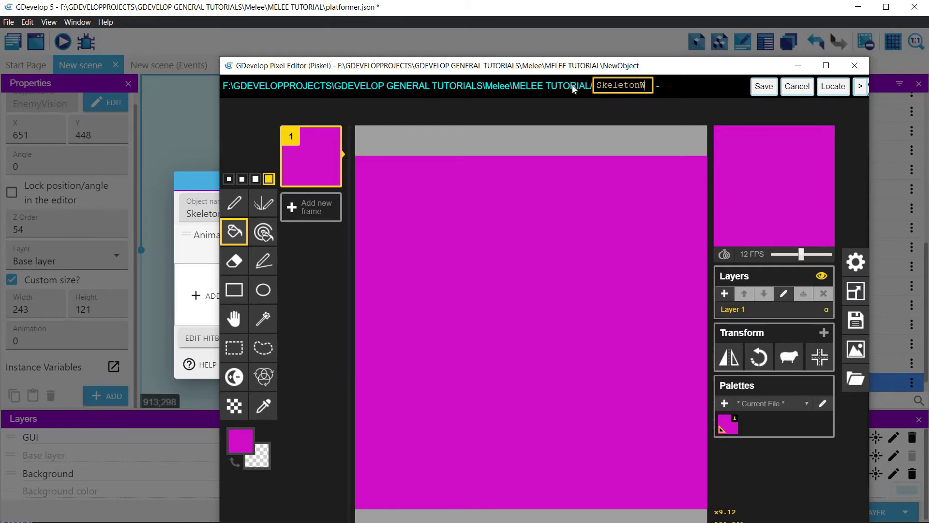
text(eaponHitbox)
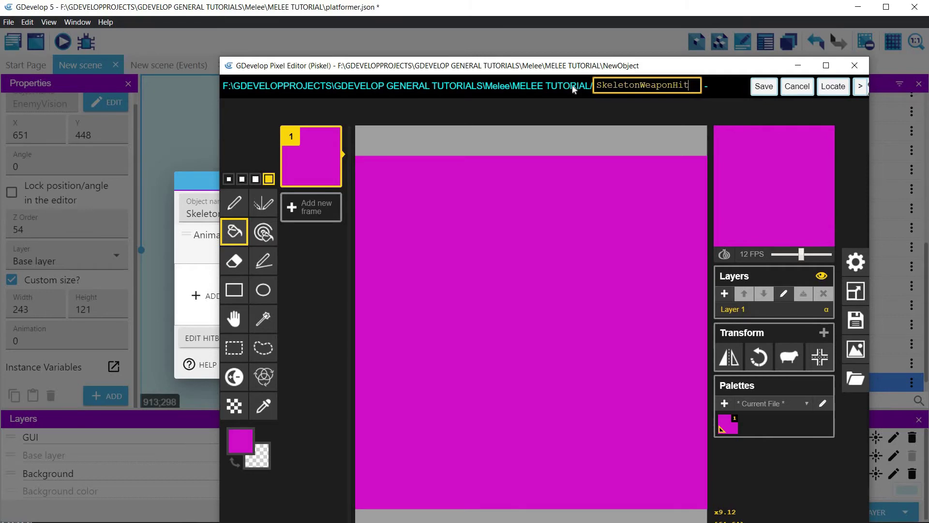
click(762, 89)
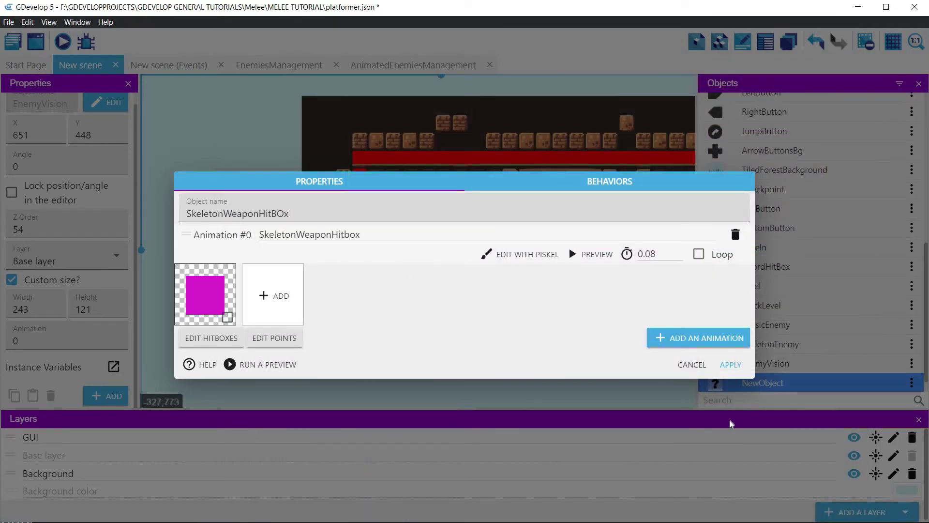
click(731, 365)
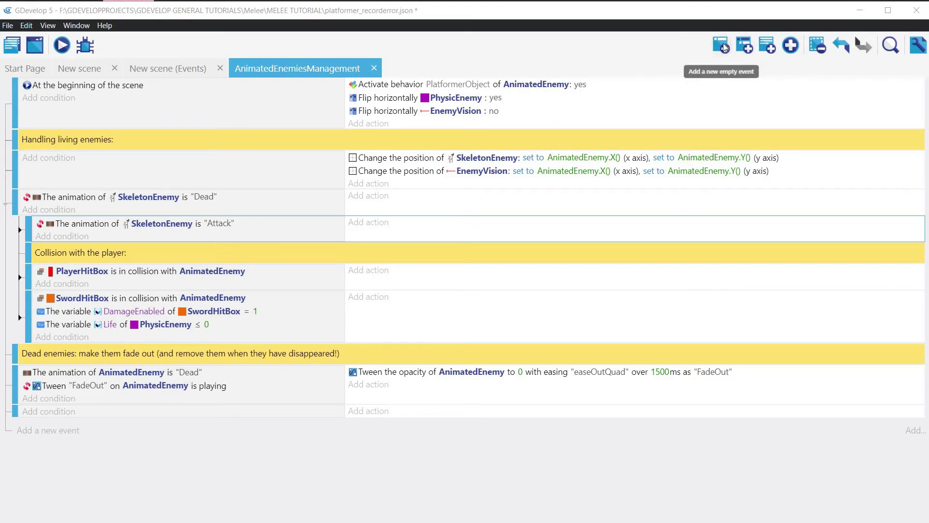
- Add an event above the player collision comment with the condition that SkeletonEnemy's current animation name is "Attack"
click(724, 47)
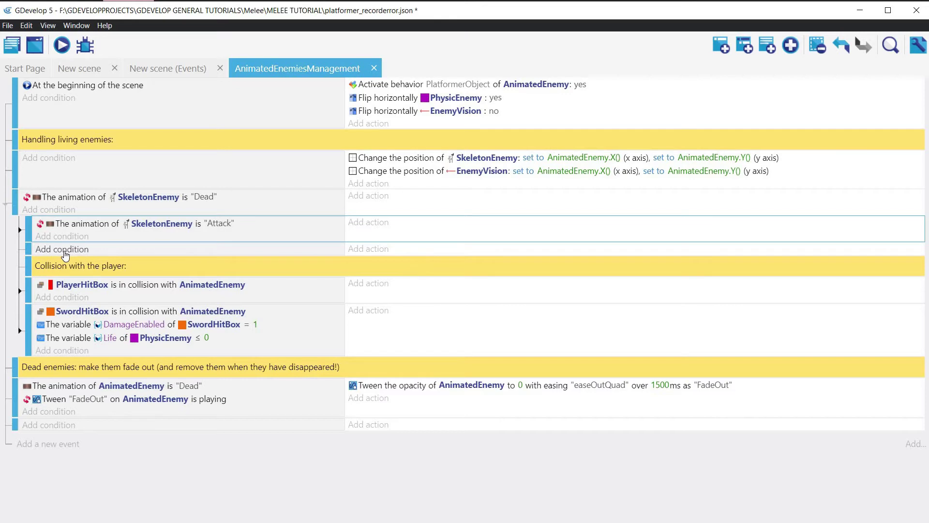
click(65, 252)
scroll(108, 390, down, 5)
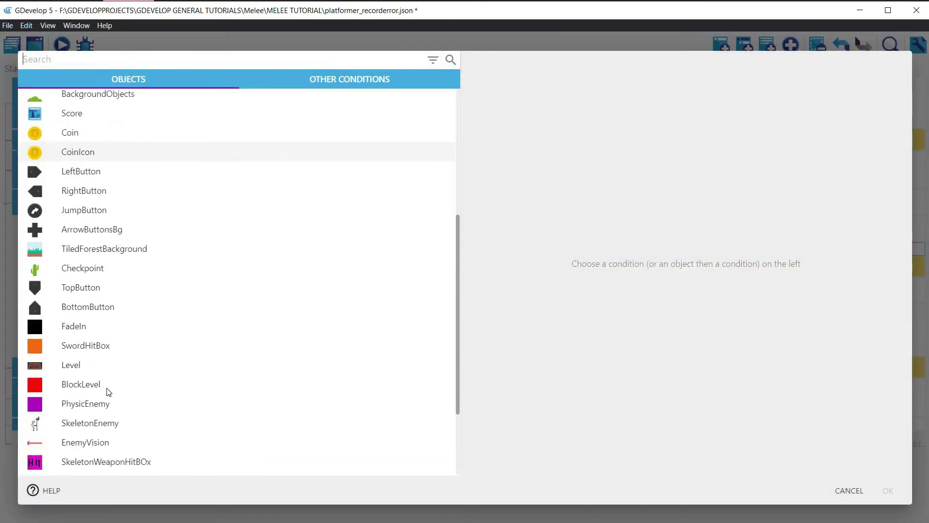
scroll(108, 391, down, 3)
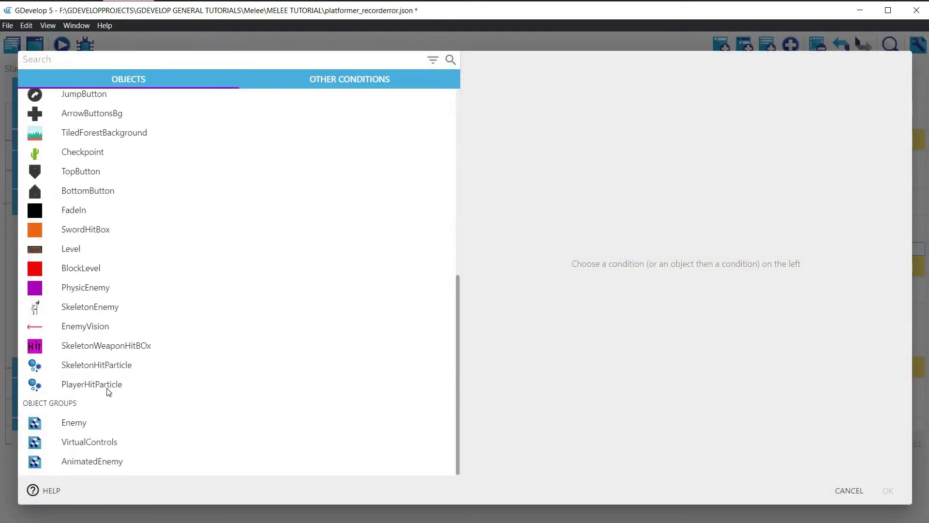
click(88, 308)
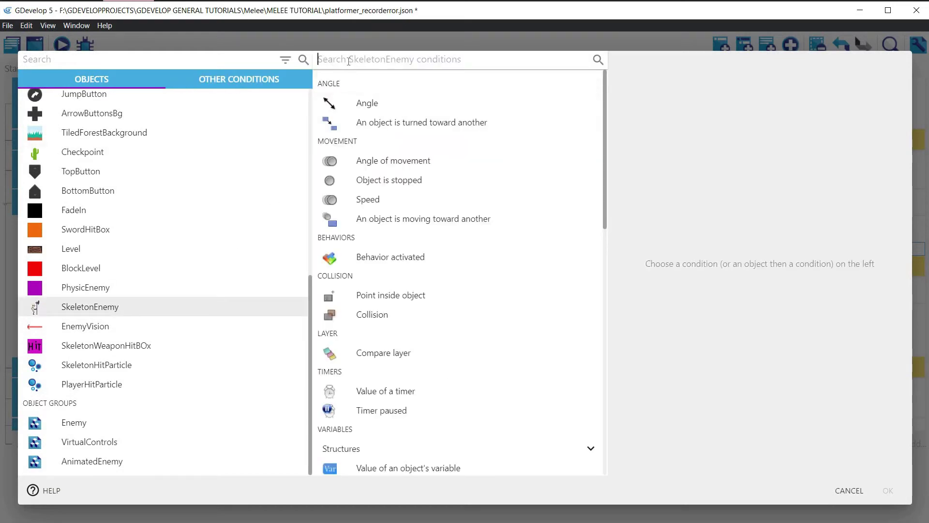
click(348, 61)
text(an)
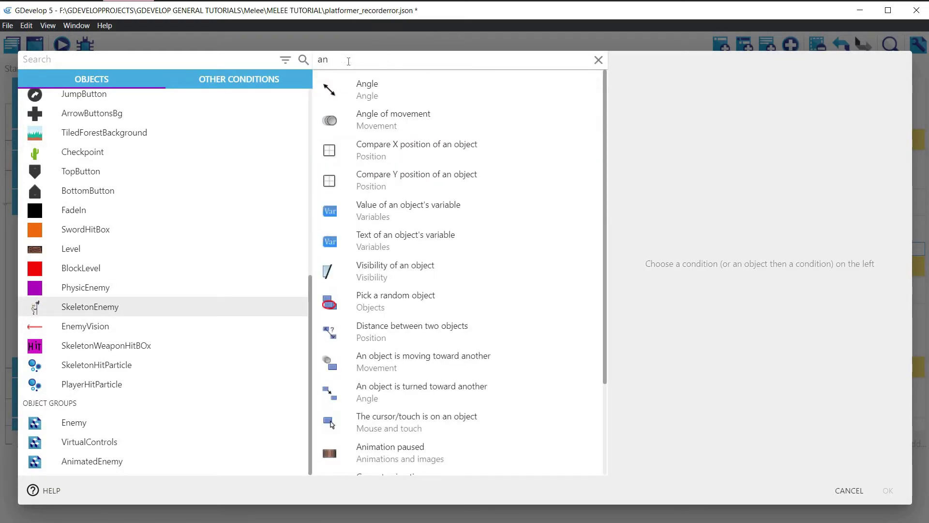
text(ima)
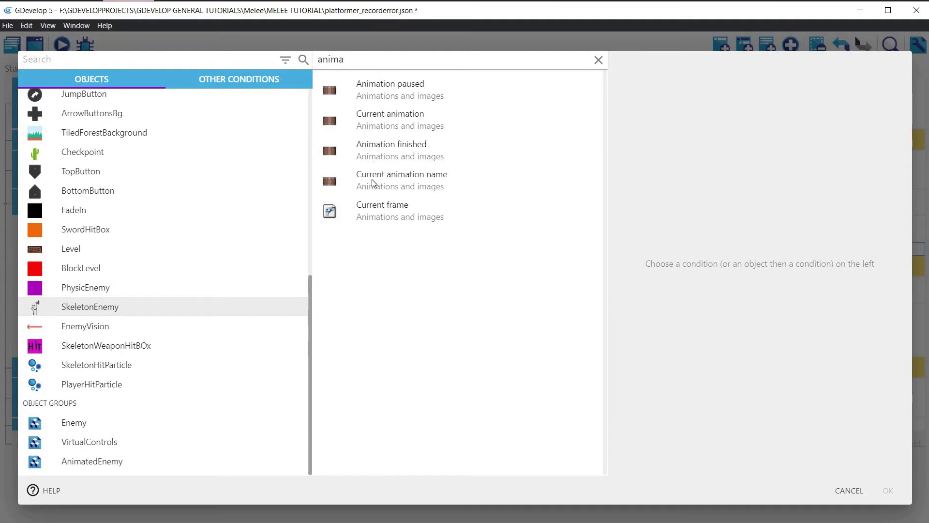
click(373, 183)
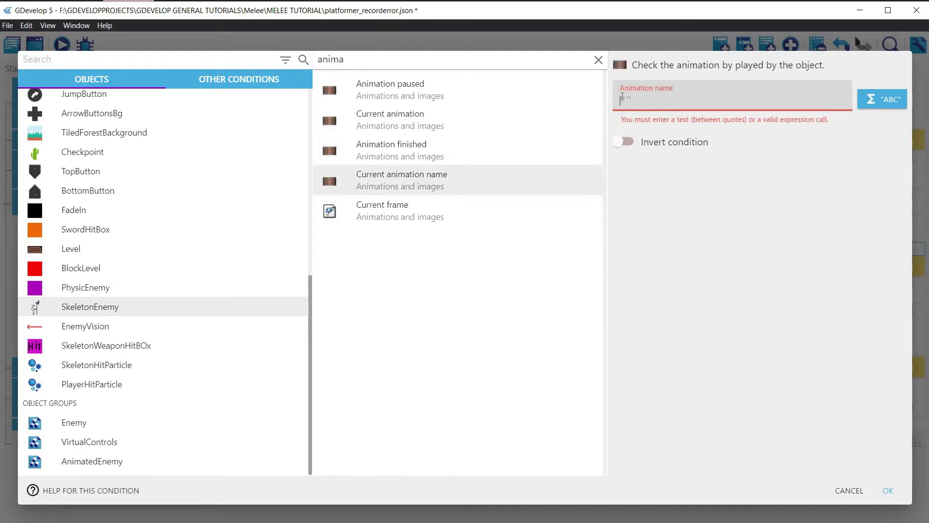
text("Atta)
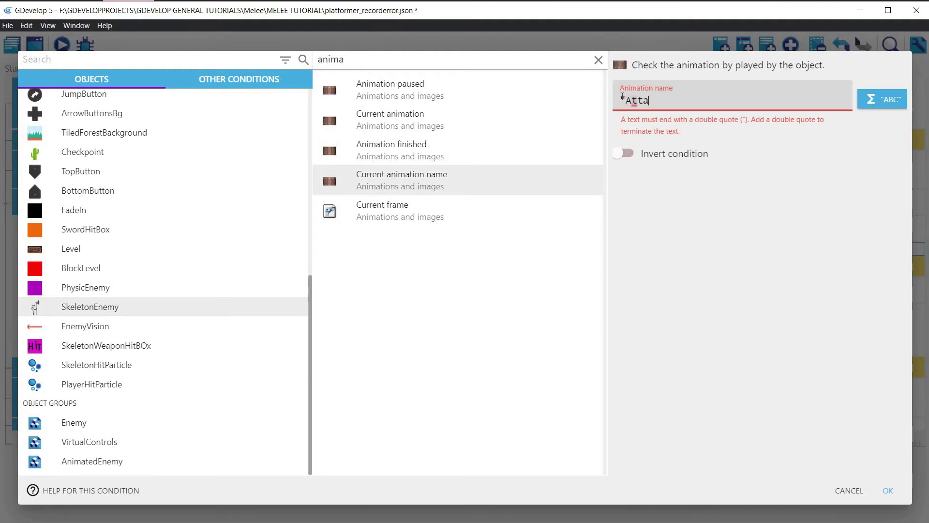
text(ck")
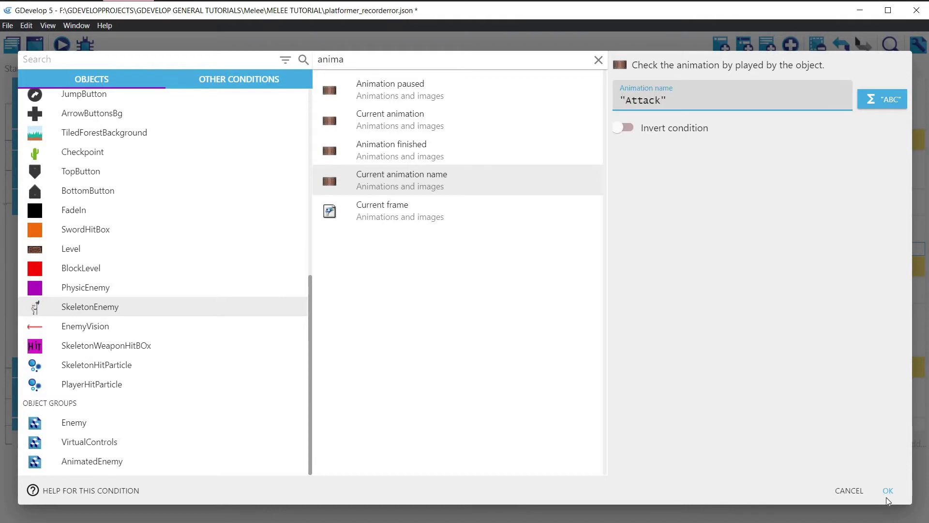
click(889, 491)
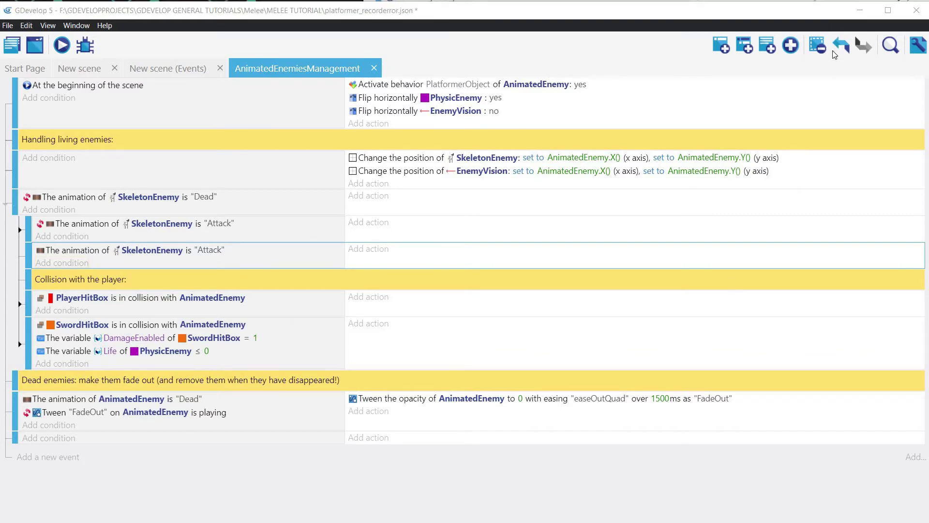
- Add a sub-event under the SkeletonEnemy "Attack" event with the condition that SkeletonEnemy's current frame equals 8
click(748, 46)
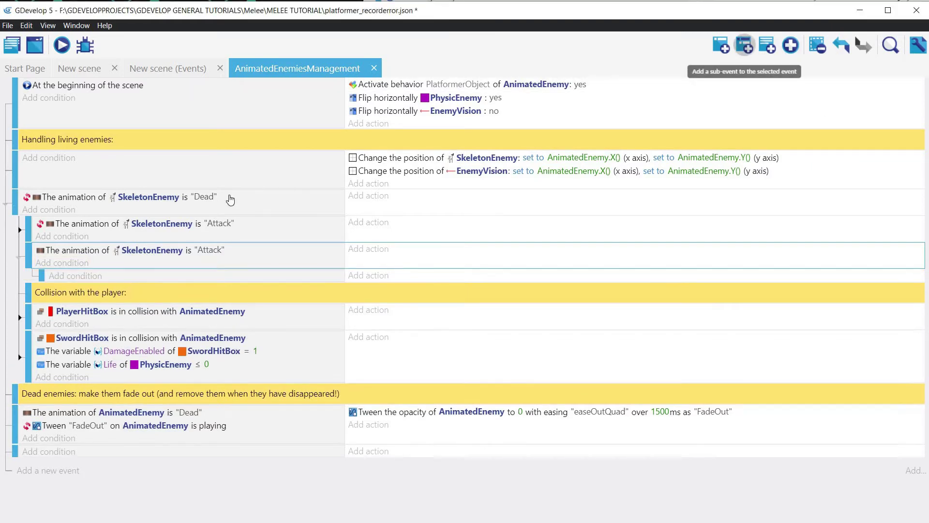
click(88, 275)
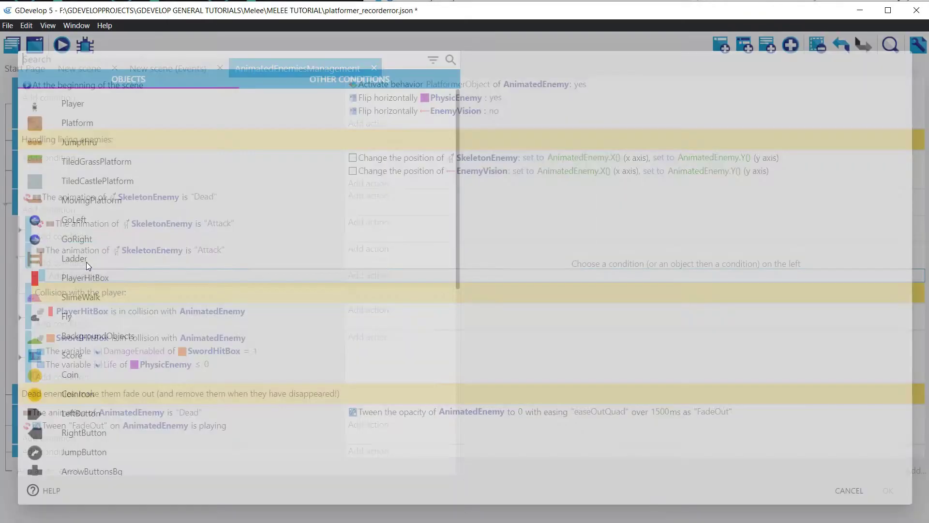
scroll(116, 397, down, 7)
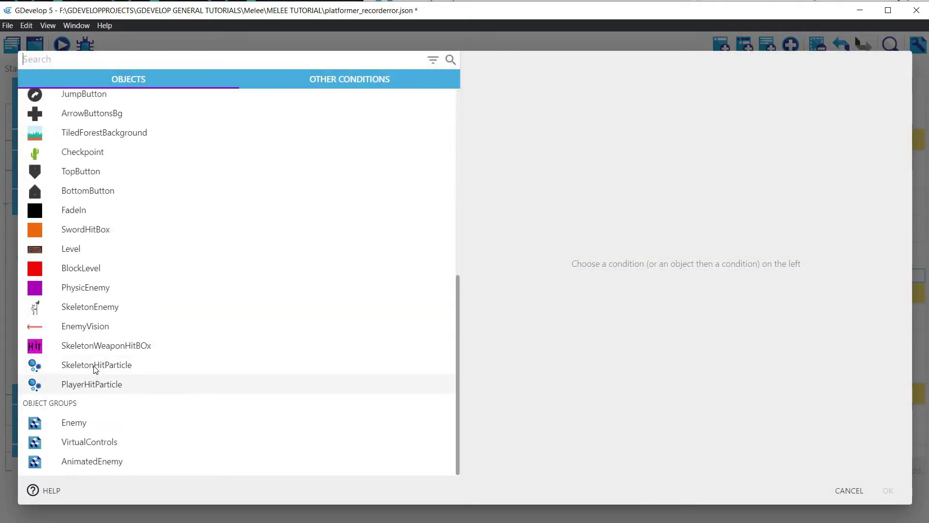
click(110, 308)
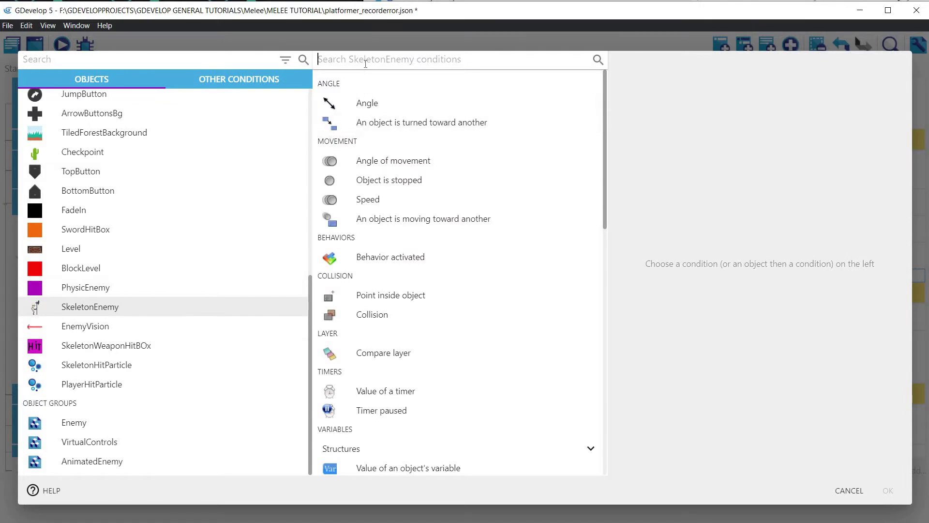
text(Curr)
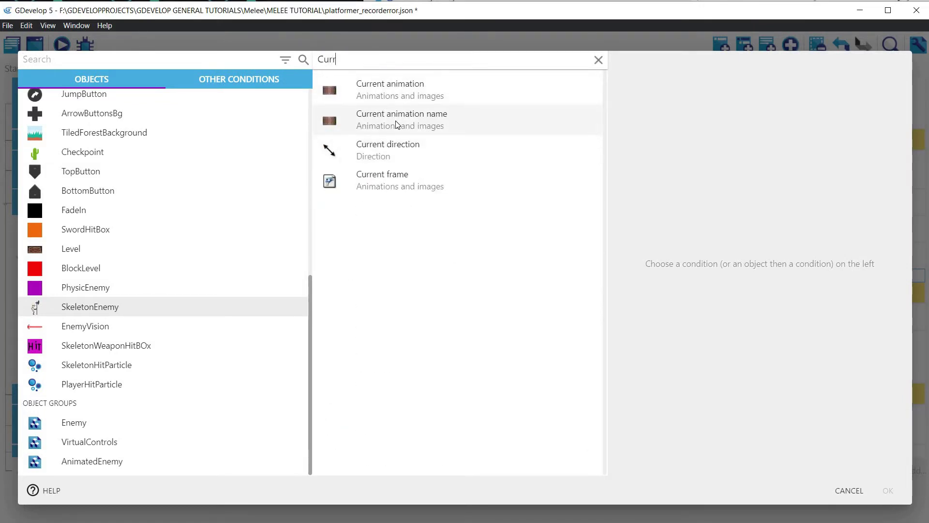
click(535, 189)
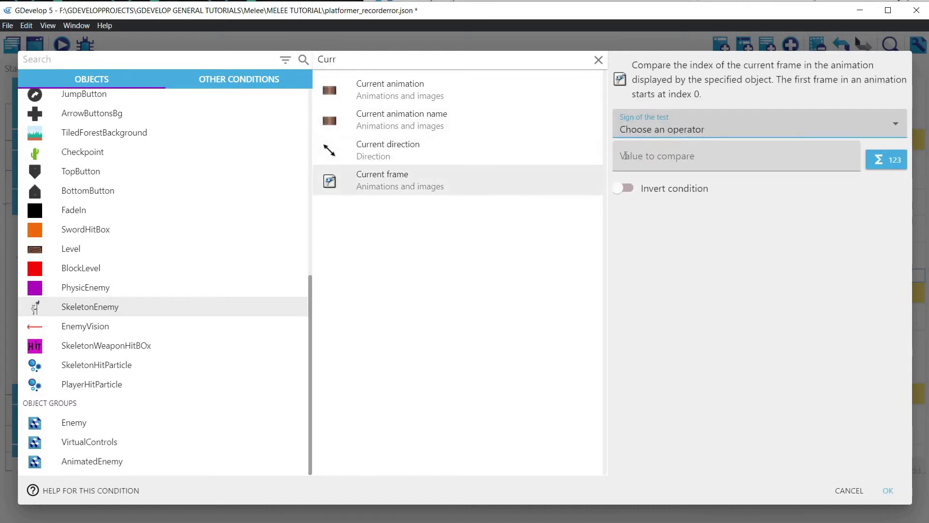
click(644, 133)
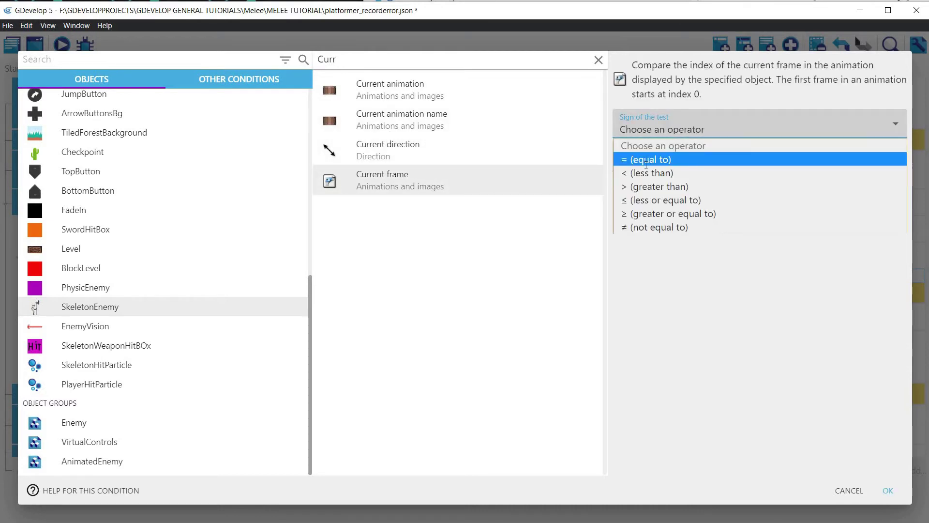
click(647, 164)
click(654, 163)
text(8)
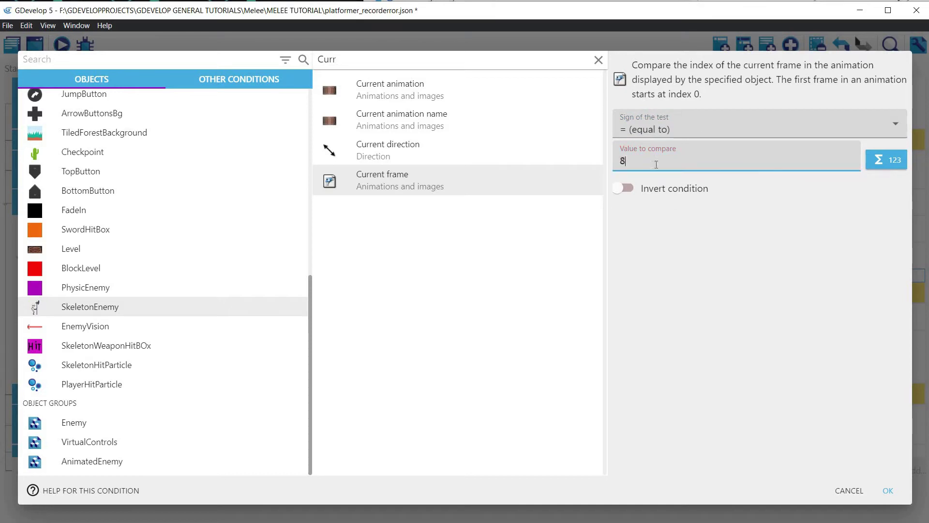
click(888, 490)
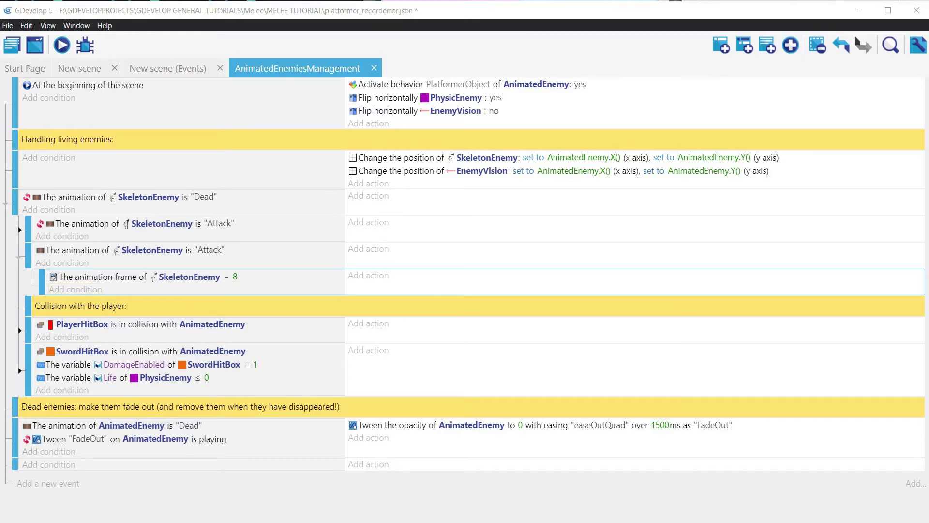
- Add a Create an object action to the frame 8 sub-event, choosing SkeletonWeaponHitBOx as the object
click(385, 280)
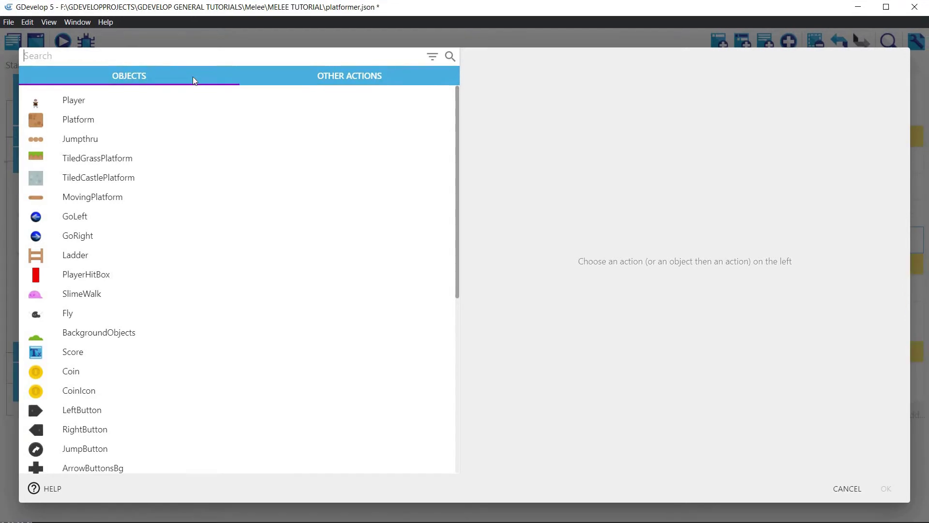
text(cre)
click(108, 176)
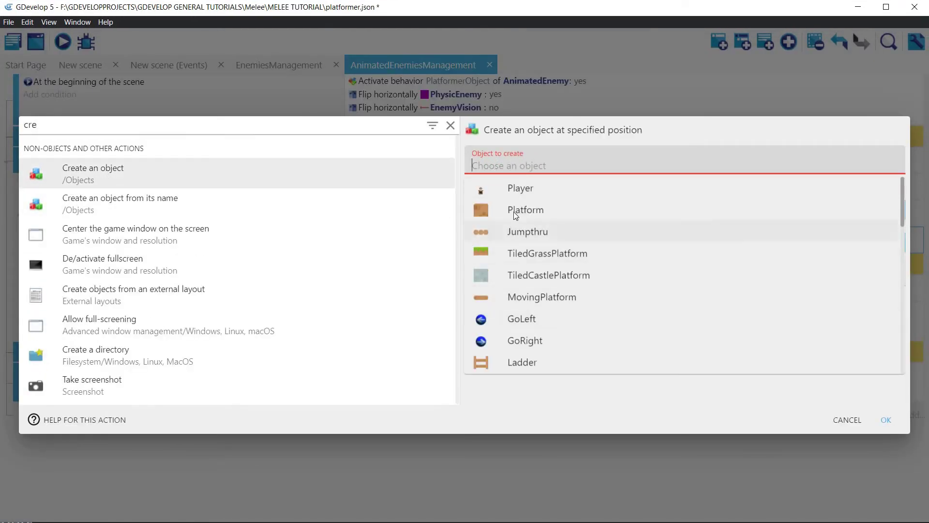
scroll(513, 211, down, 5)
scroll(513, 213, down, 5)
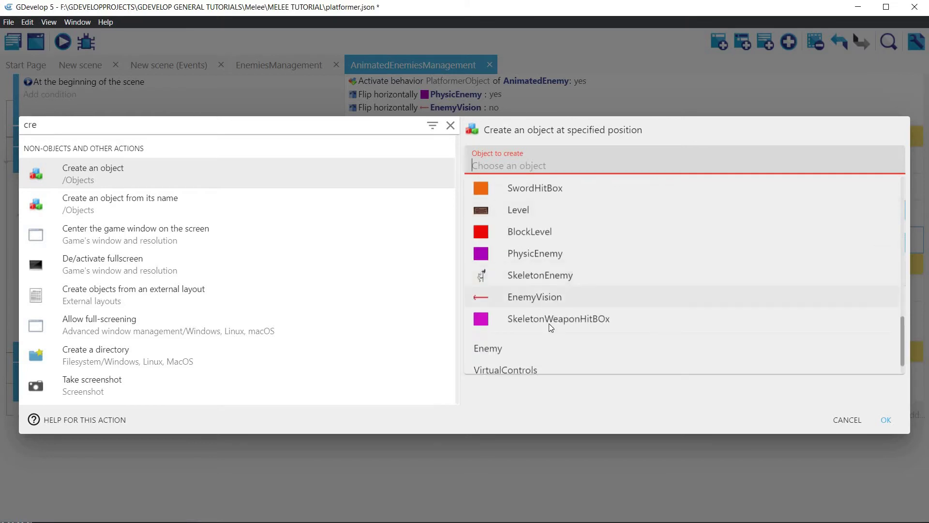
click(500, 318)
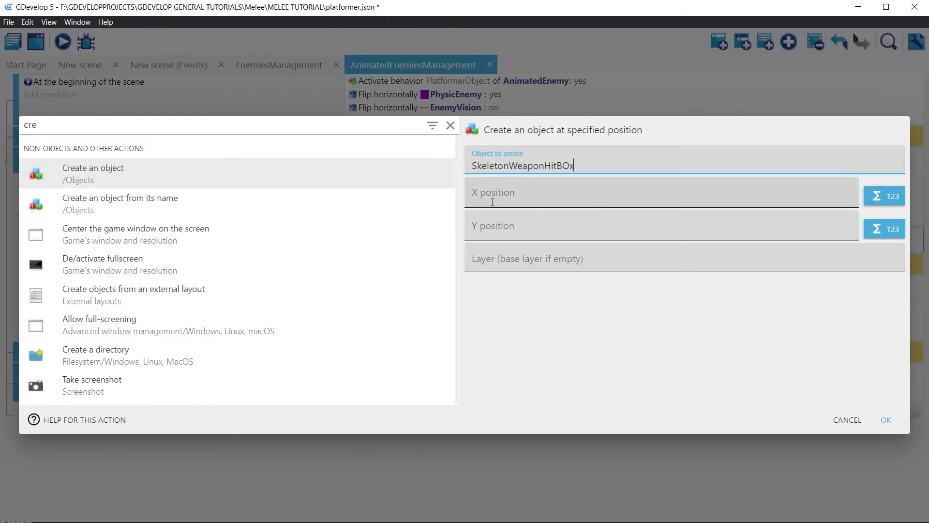
- Set the created object's X position to AnimatedEnemy.PointX("hitbox")
click(508, 198)
text(Ene)
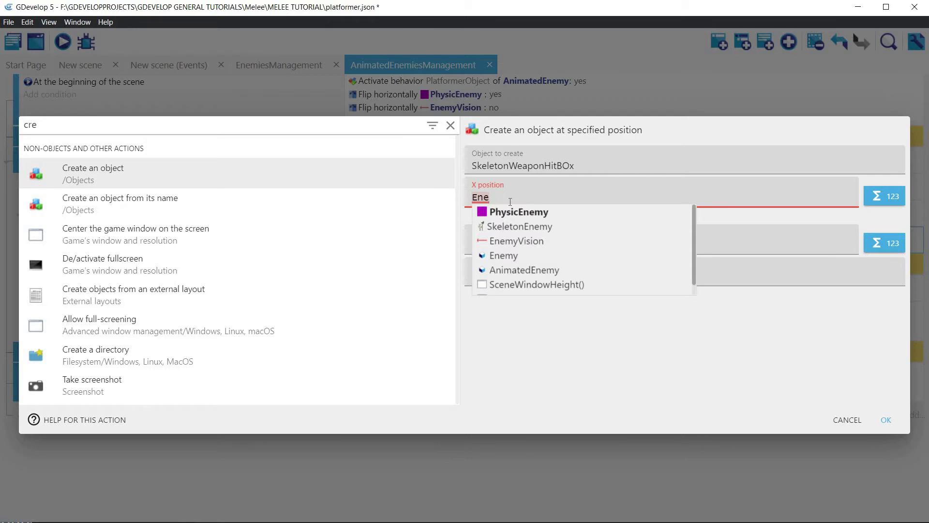
click(520, 273)
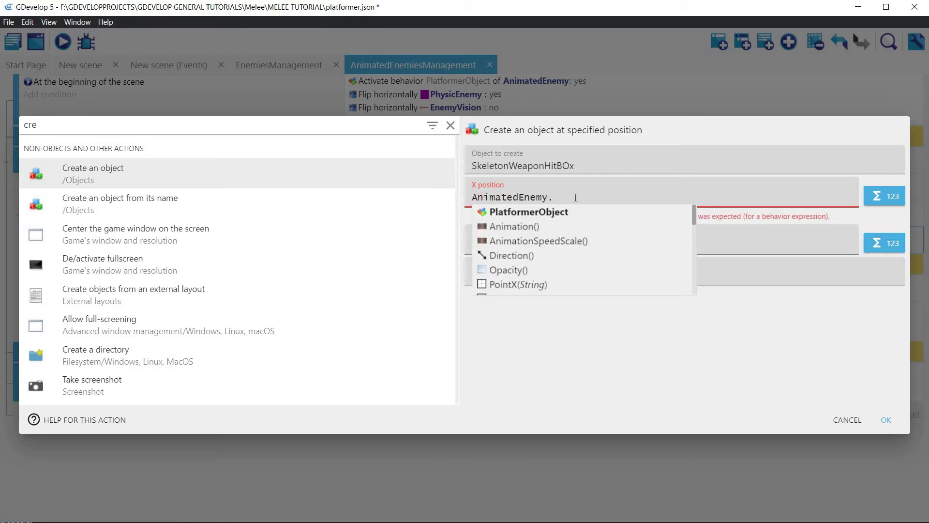
text(Image)
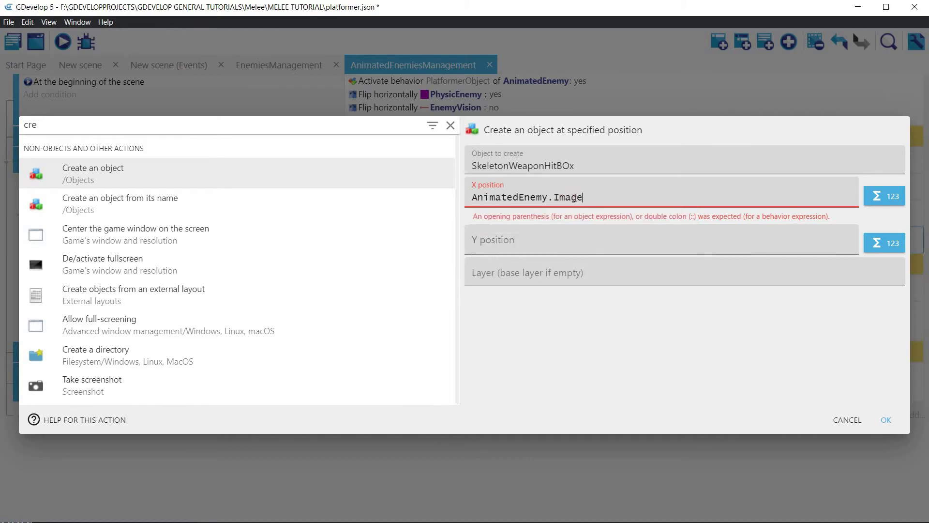
key(BackSpace)
key(BackSpace)
key(BackSpace)
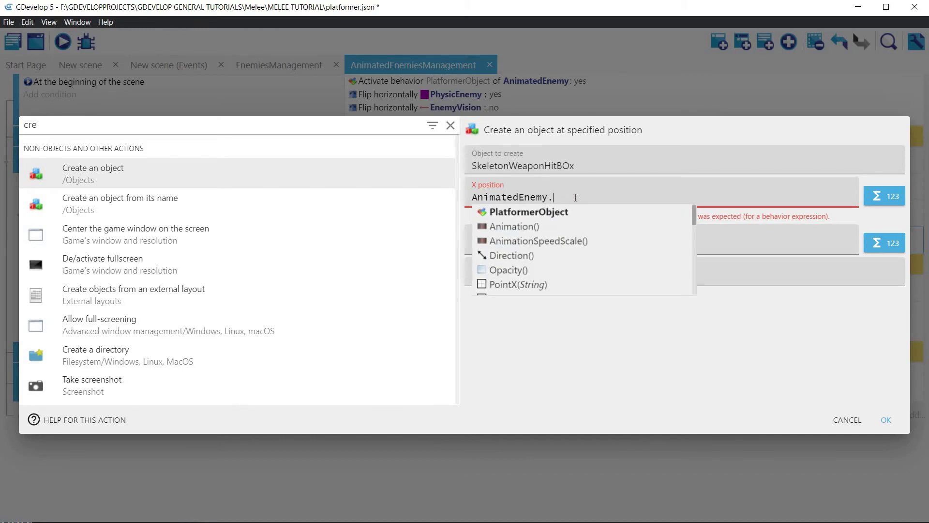
text(Poin)
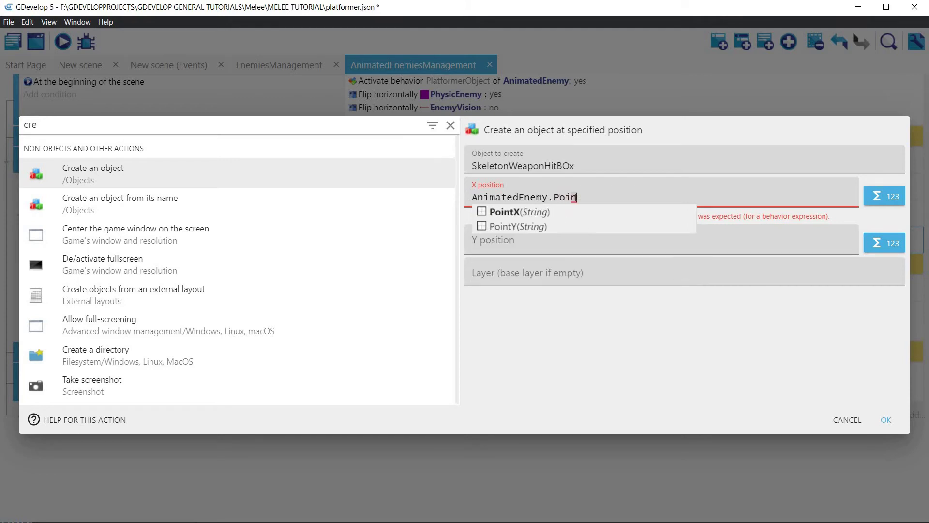
text(tX()
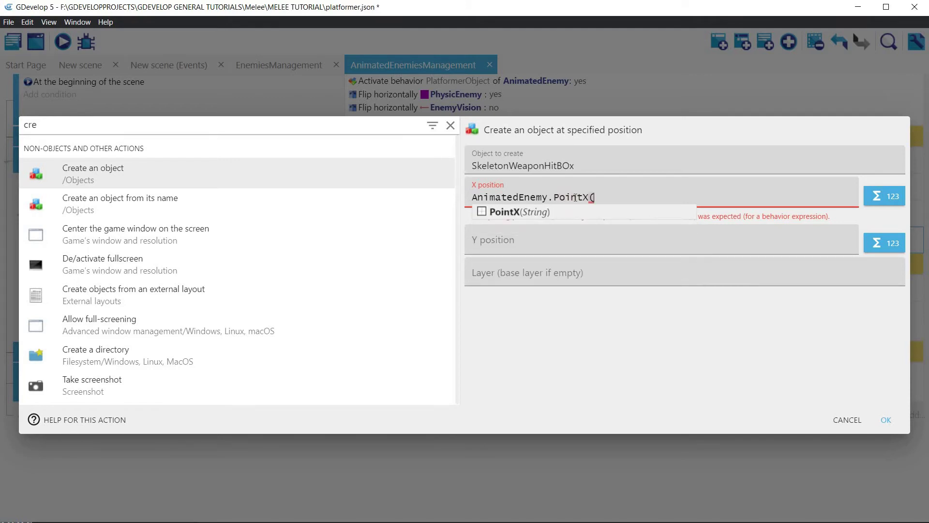
text(")
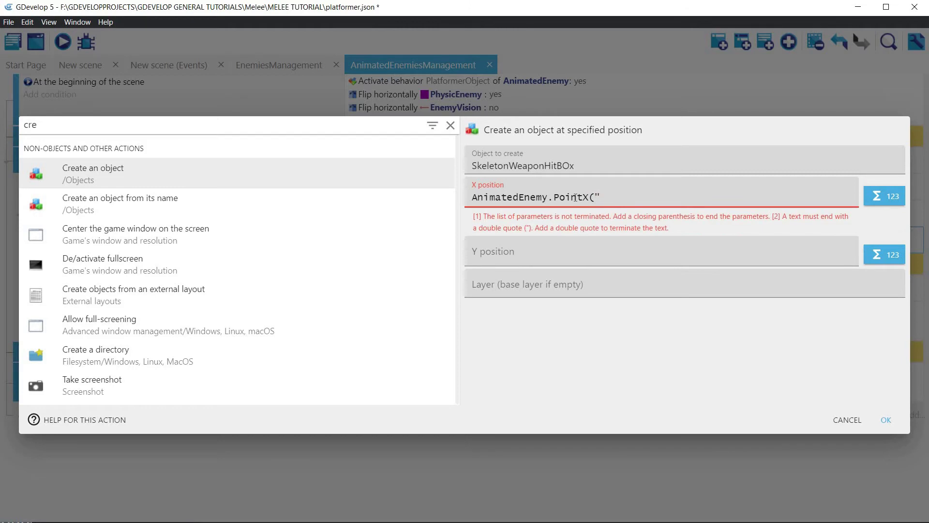
text(hitbox"))
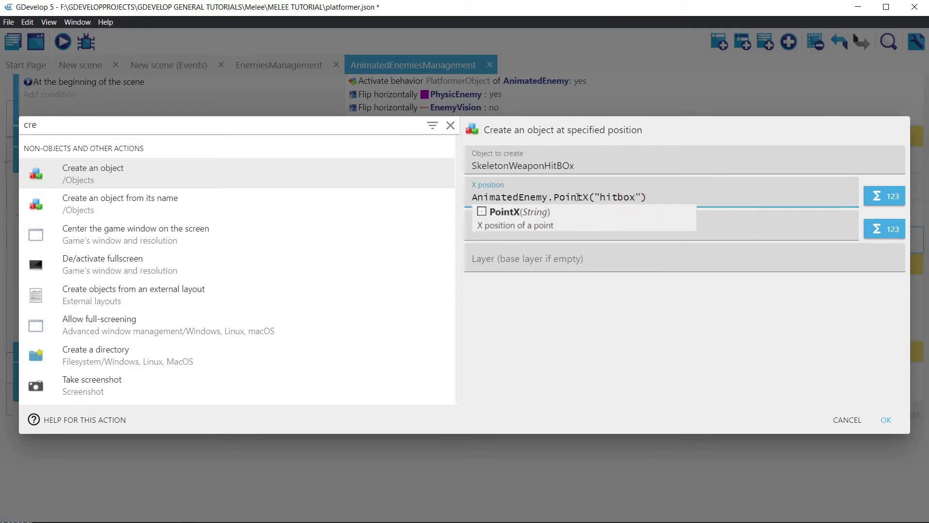
- Copy the X position expression into the Y position and change it to AnimatedEnemy.PointY("hitbox")
drag(512, 196, 438, 201)
key(ctrl+c)
click(757, 237)
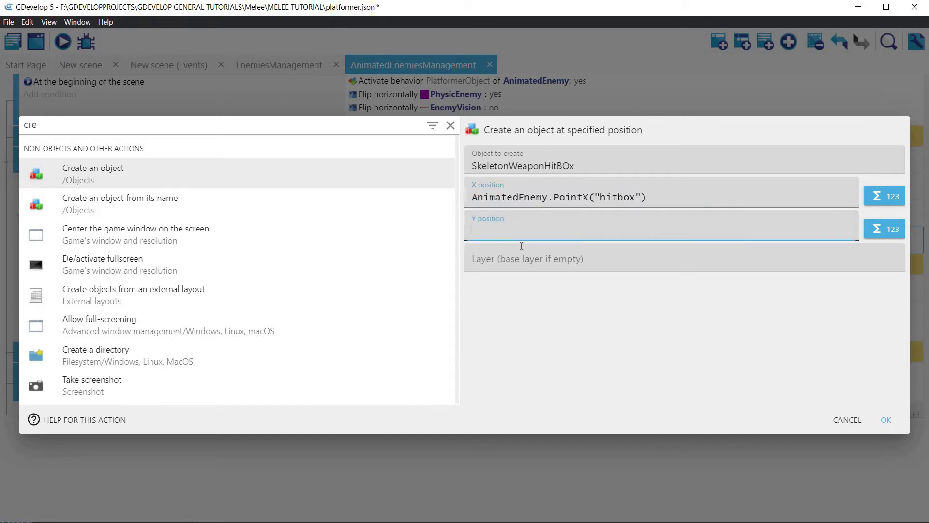
key(ctrl+v)
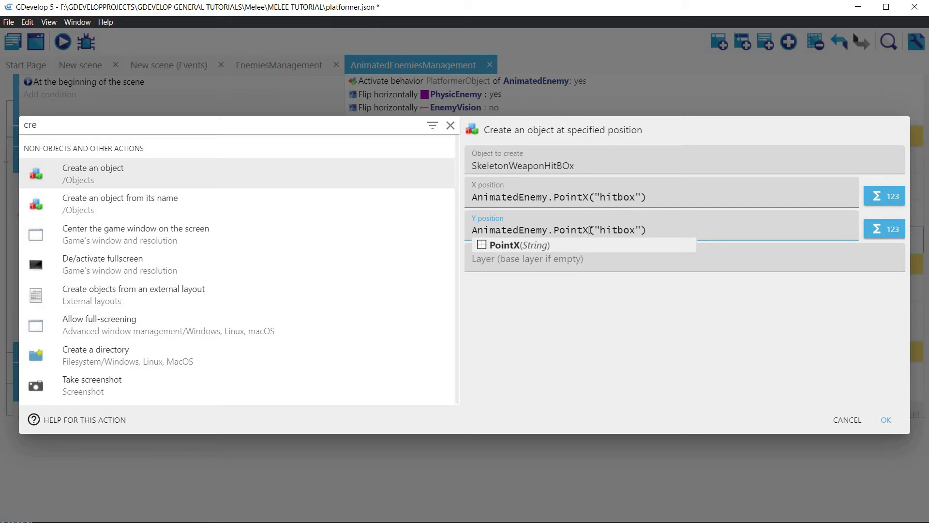
key(BackSpace)
text(Y)
click(526, 264)
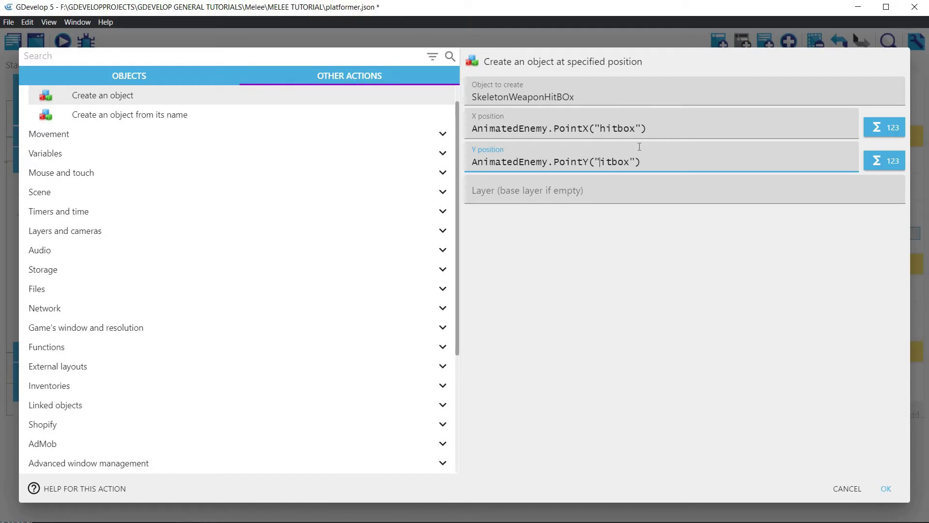
- Correct the point name to "HitBox" in both the X and Y position expressions and apply the action
text(H)
key(BackSpace)
text(B)
click(606, 131)
key(BackSpace)
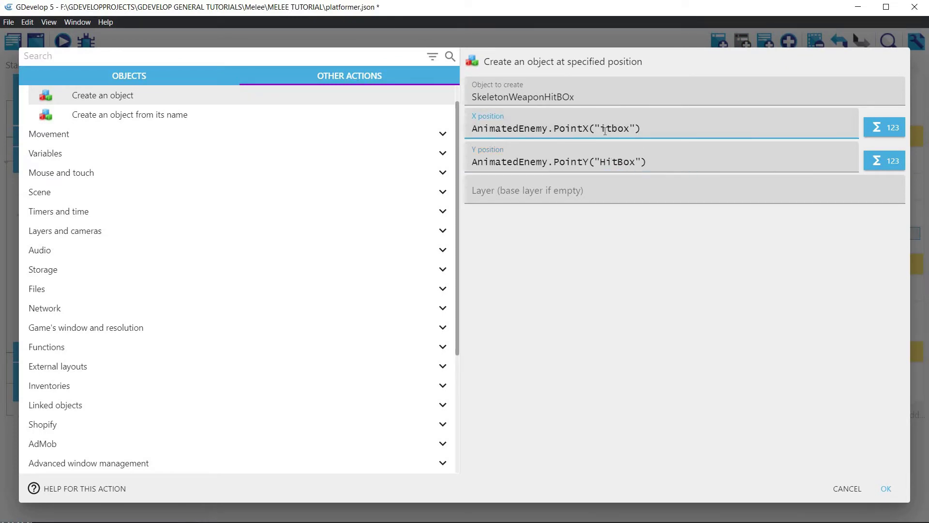
text(H)
key(BackSpace)
text(B)
click(884, 489)
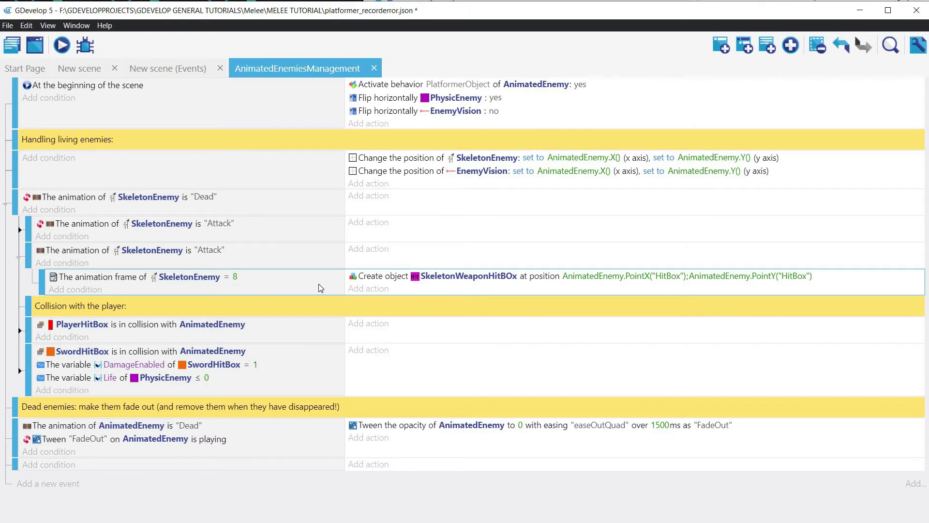
- Duplicate the SkeletonEnemy frame 8 sub-event directly below itself
right_click(319, 284)
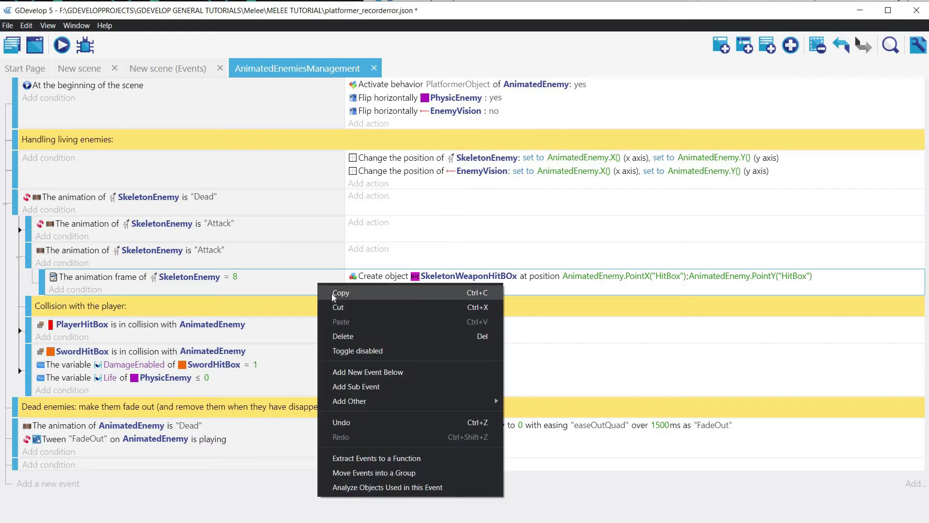
click(327, 291)
right_click(320, 292)
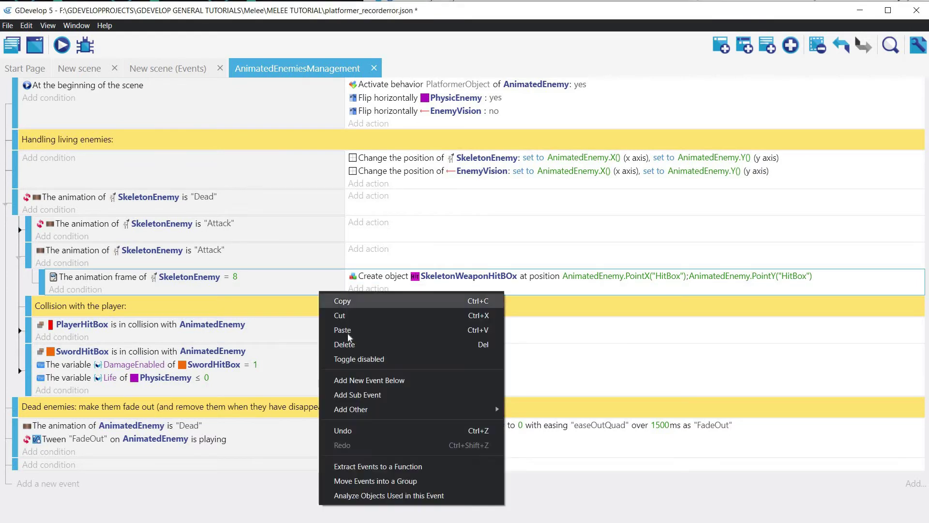
click(347, 332)
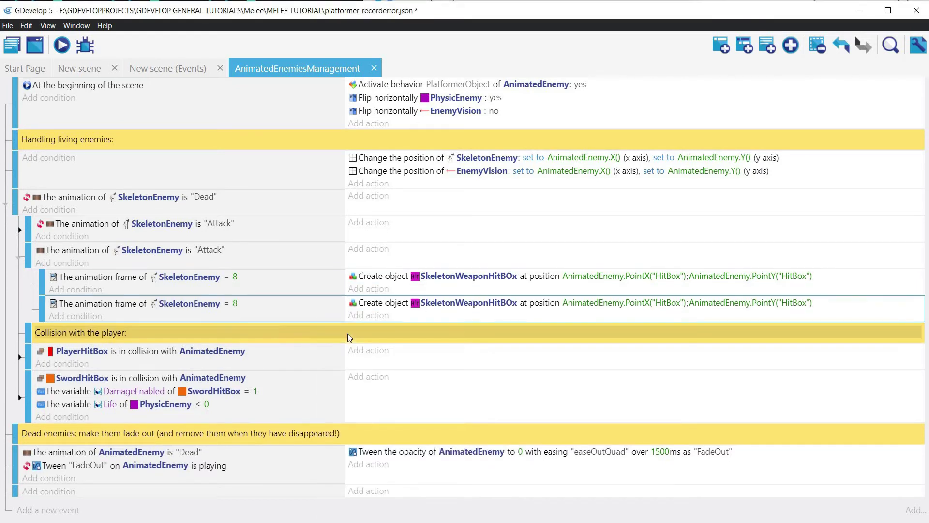
- Change the comparison sign of the duplicated sub-event's frame condition to ≥ (greater or equal to)
click(227, 305)
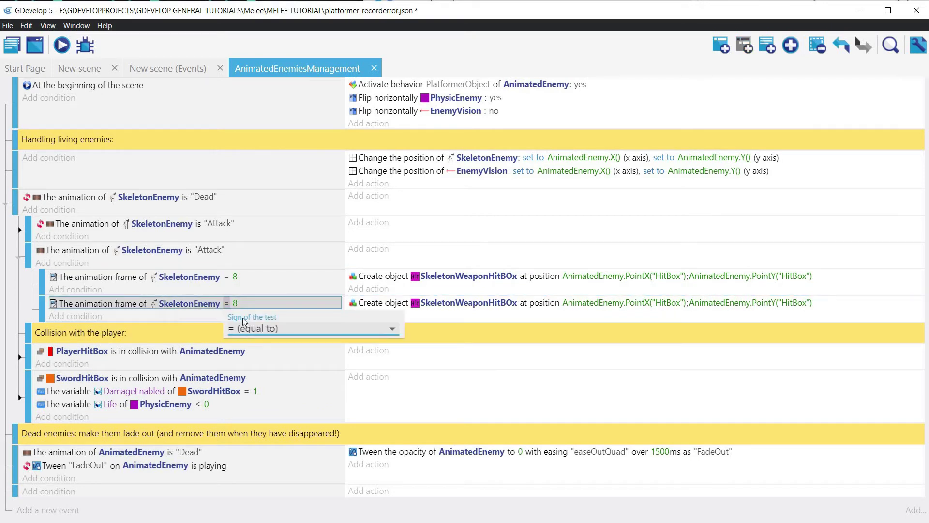
click(257, 332)
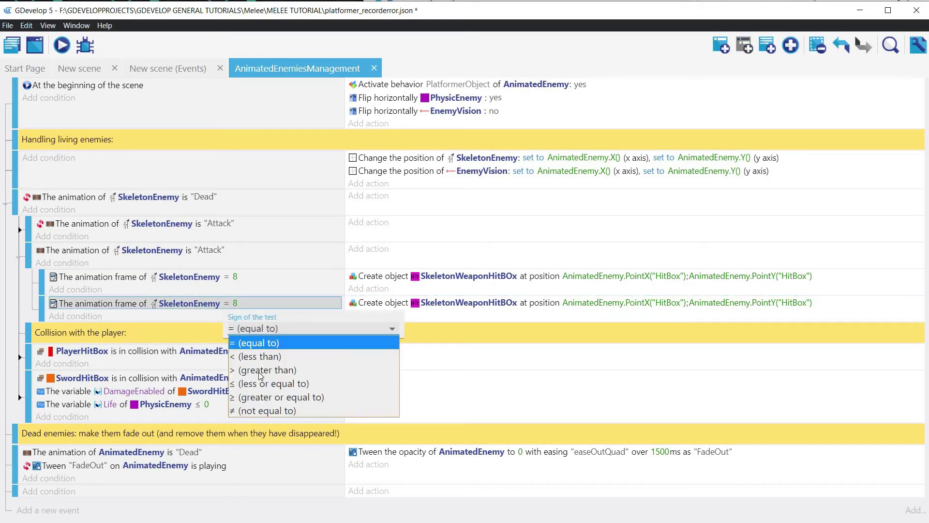
click(267, 397)
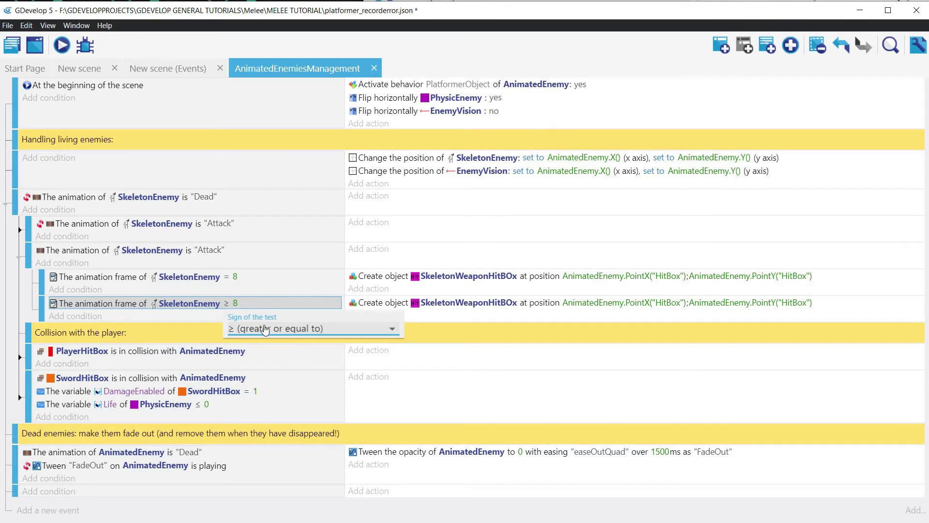
click(261, 329)
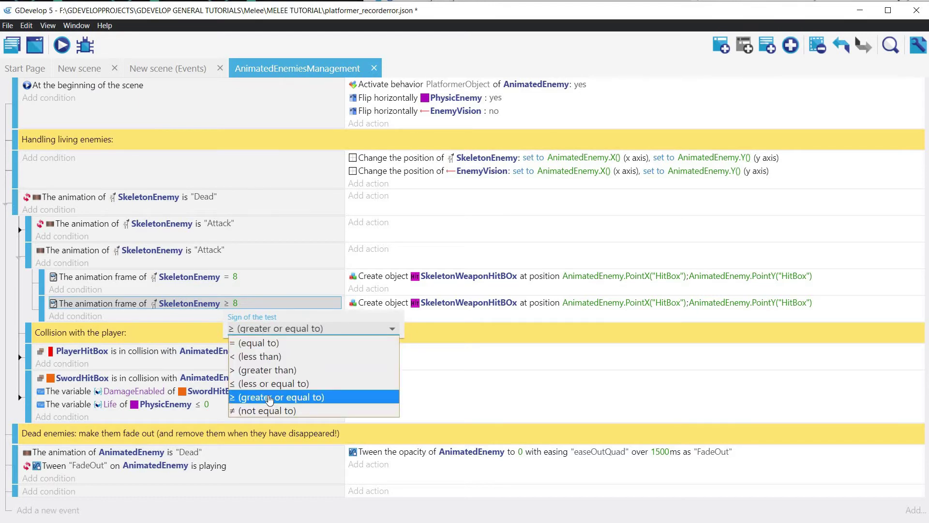
click(270, 398)
click(267, 393)
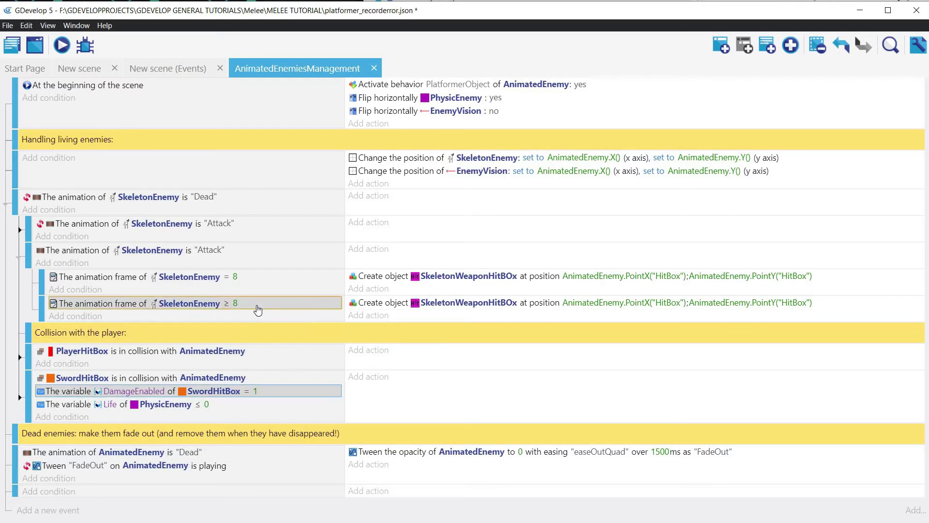
- Set the compared frame value in the duplicated SkeletonEnemy sub-event's condition to 9
click(249, 305)
double_click(246, 303)
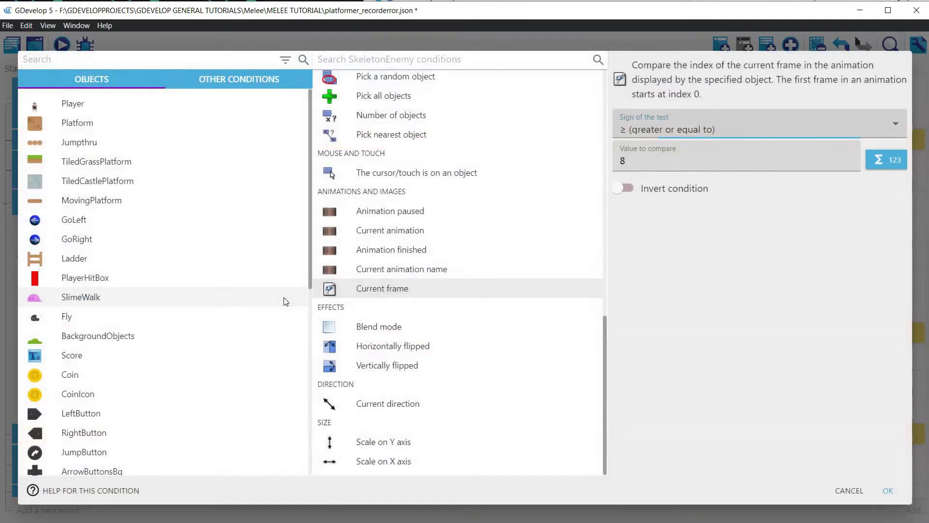
key(Tab)
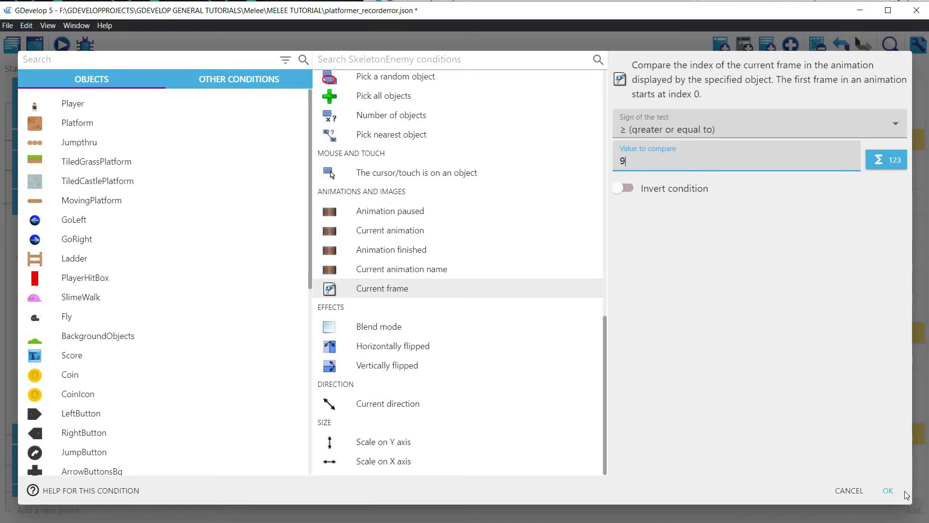
click(889, 491)
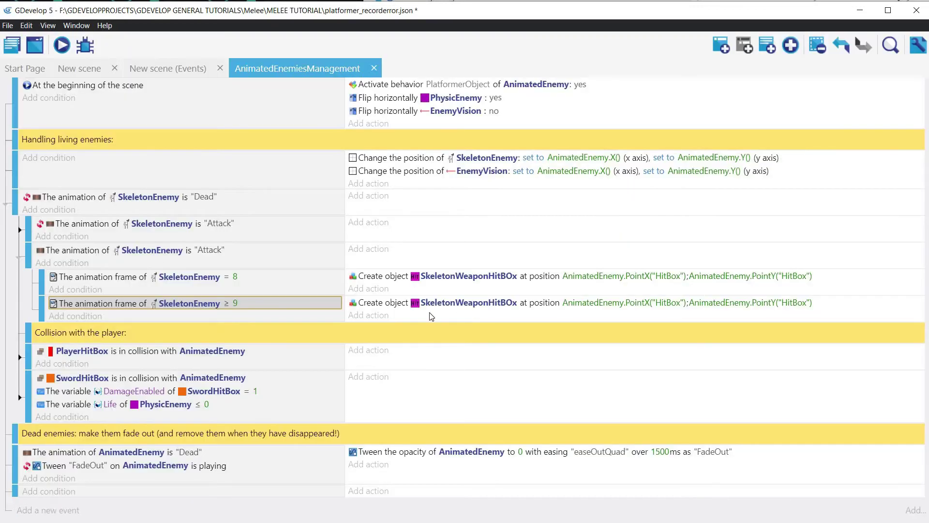
- Replace the duplicated sub-event's create action with a Delete an object action for SkeletonWeaponHitBOx
click(419, 309)
double_click(402, 308)
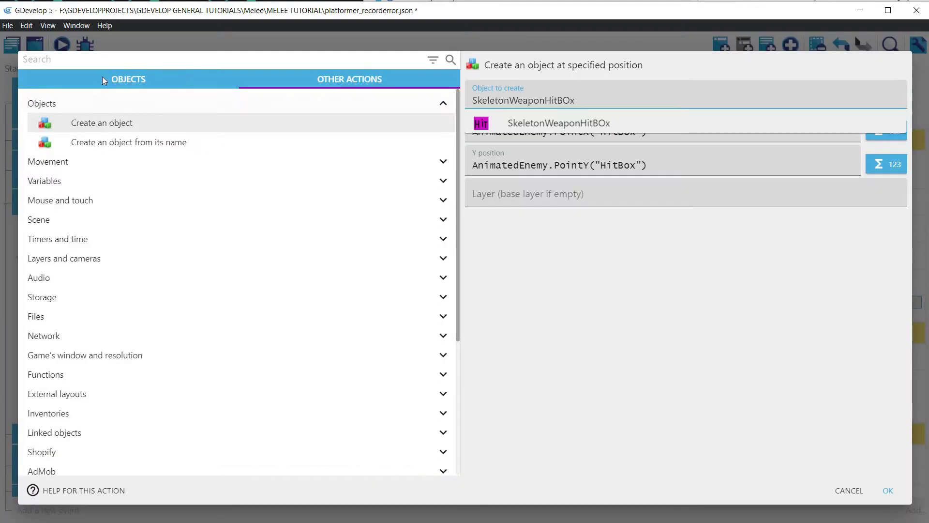
scroll(92, 350, down, 5)
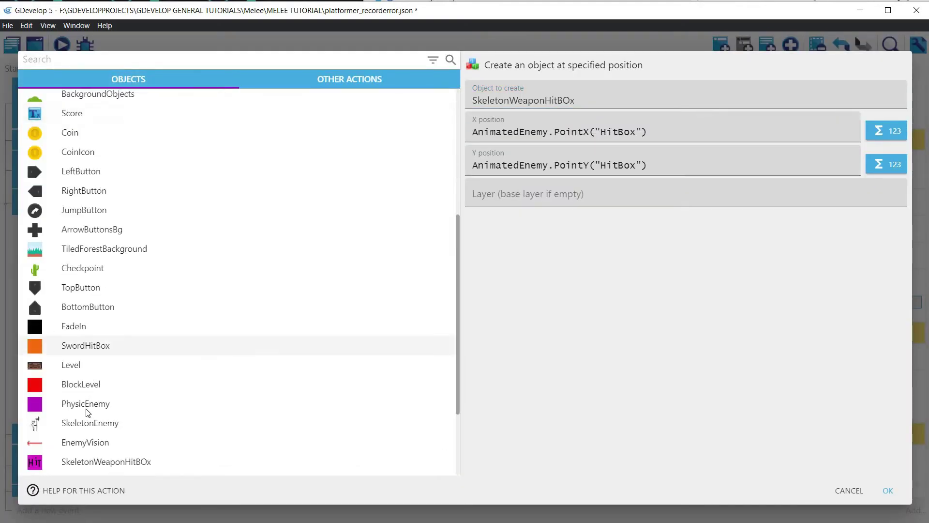
scroll(87, 412, down, 2)
click(107, 345)
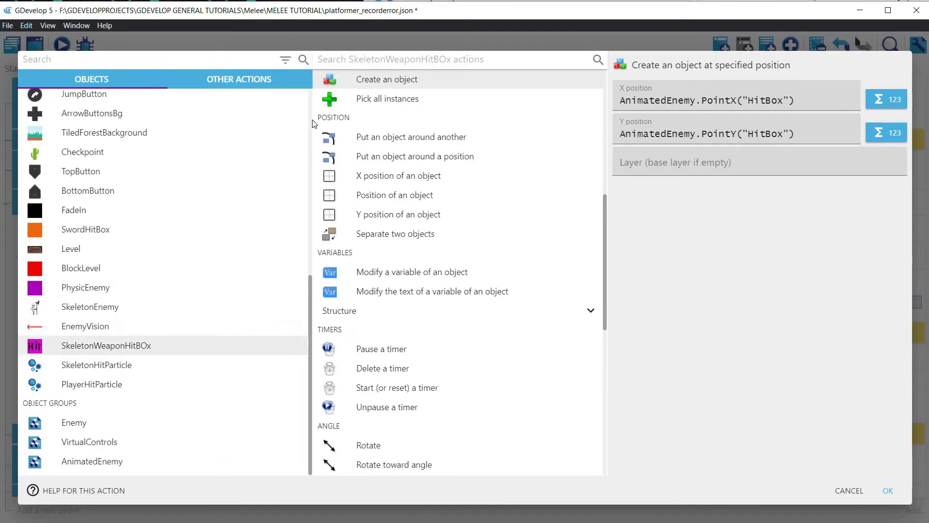
text(dele)
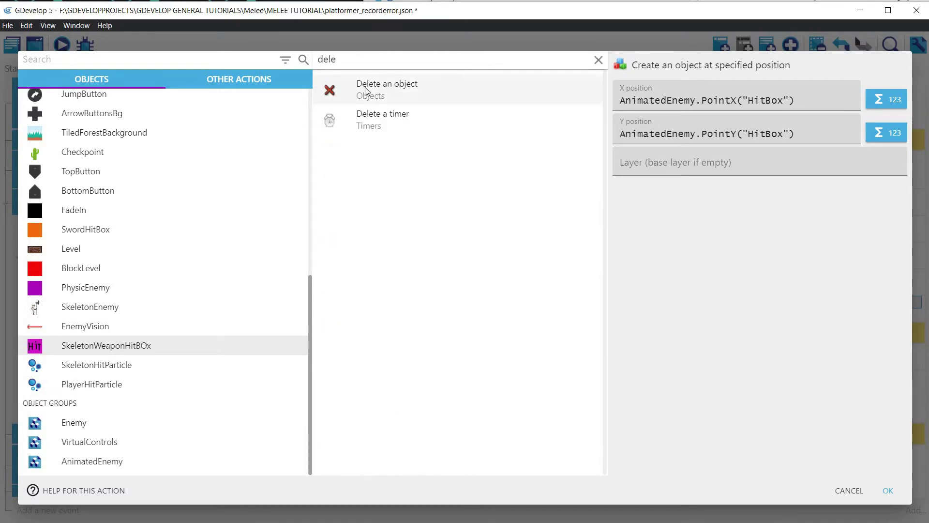
click(366, 91)
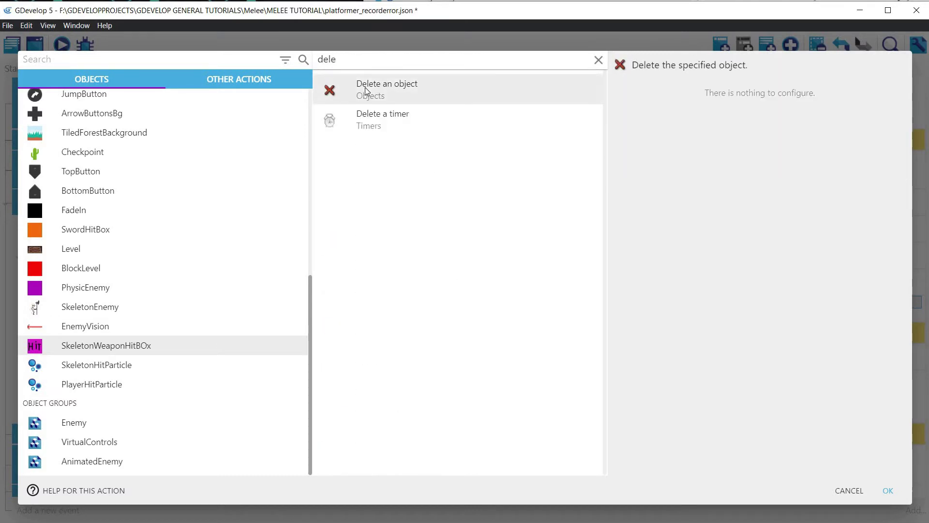
click(888, 491)
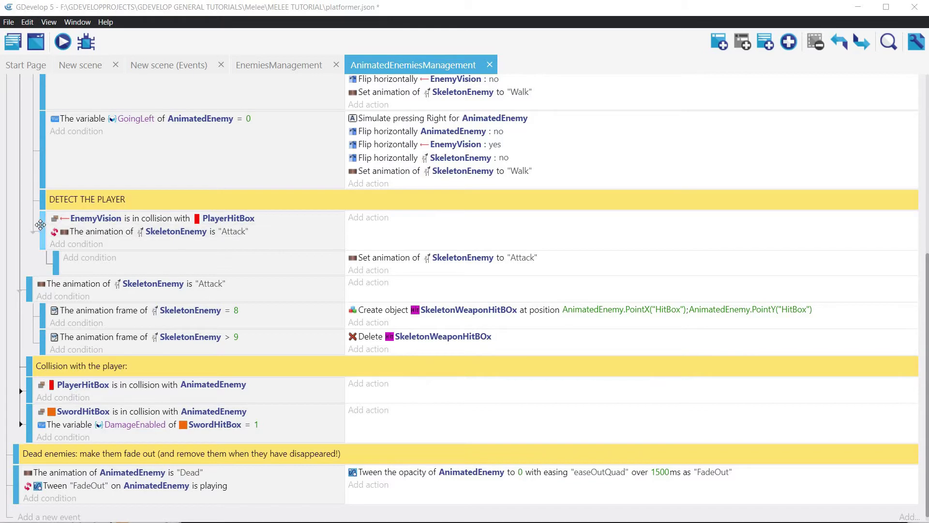
- Move the EnemyVision–PlayerHitBox collision event out one level and add an inverted Animation finished condition for SkeletonEnemy to it
drag(40, 224, 28, 237)
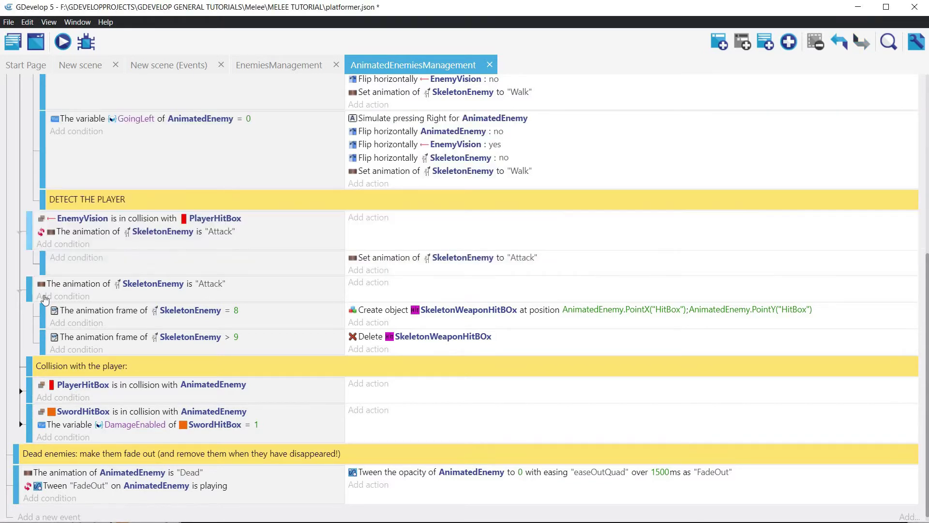
click(71, 246)
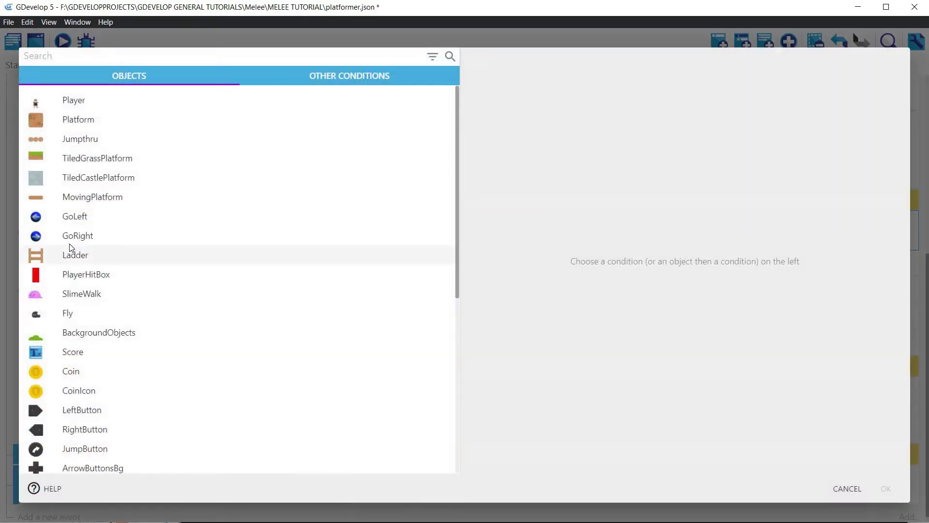
scroll(85, 344, down, 6)
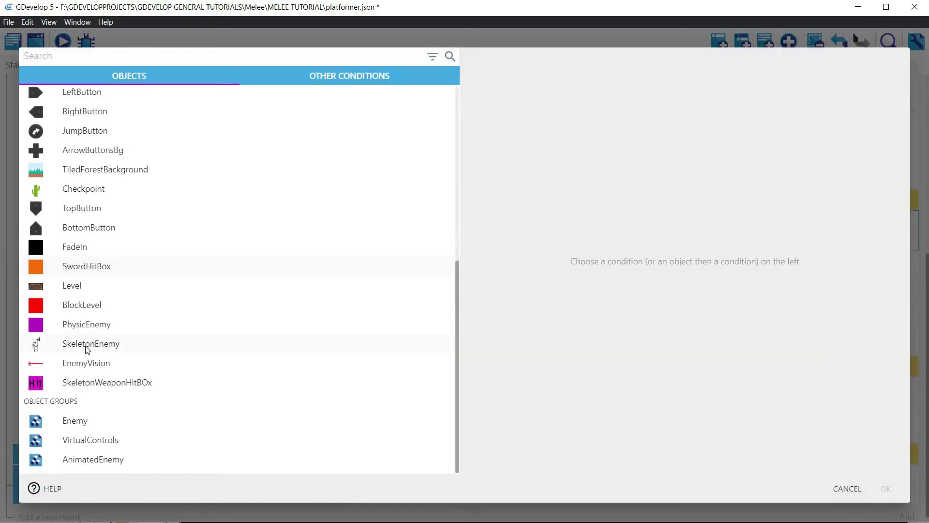
click(88, 349)
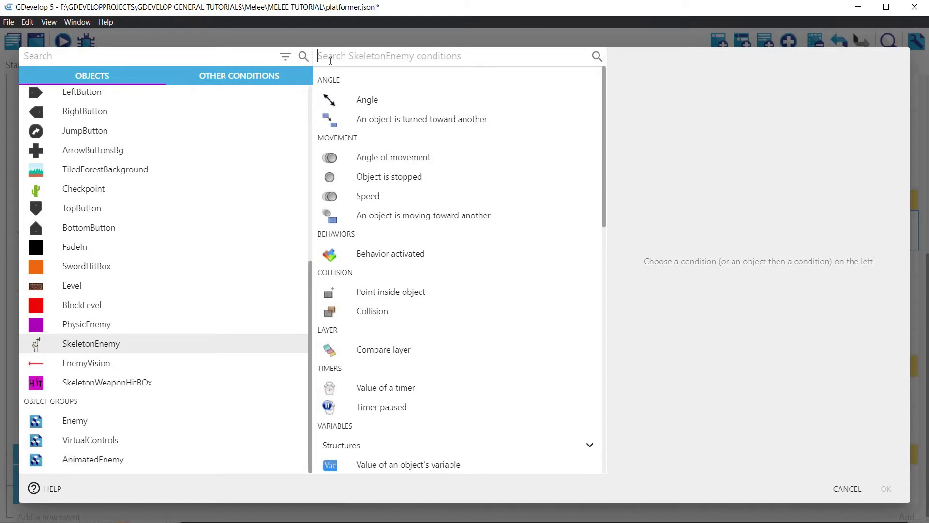
text(fu)
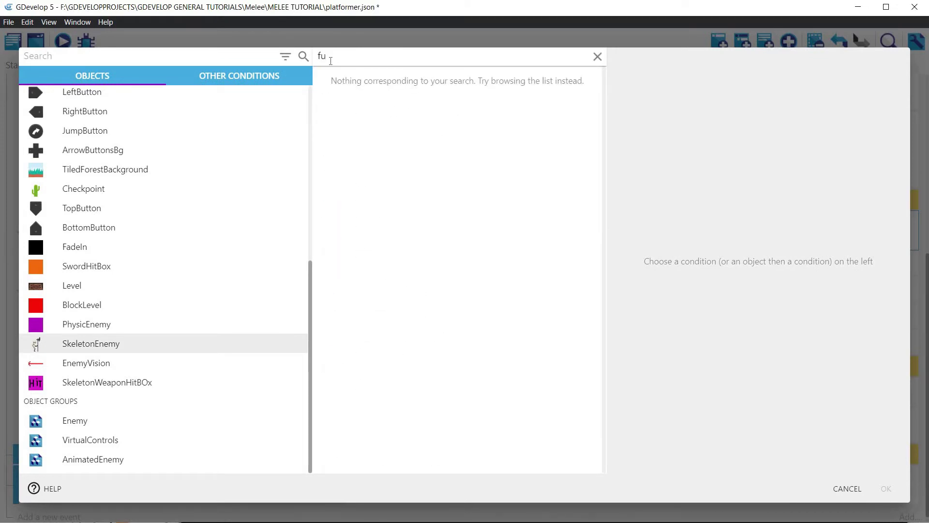
key(BackSpace)
text(i)
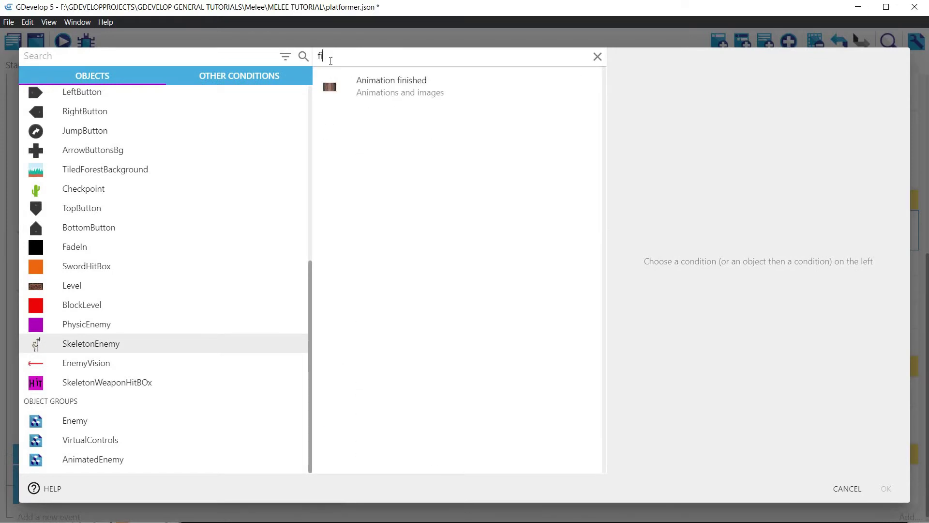
click(400, 85)
click(622, 132)
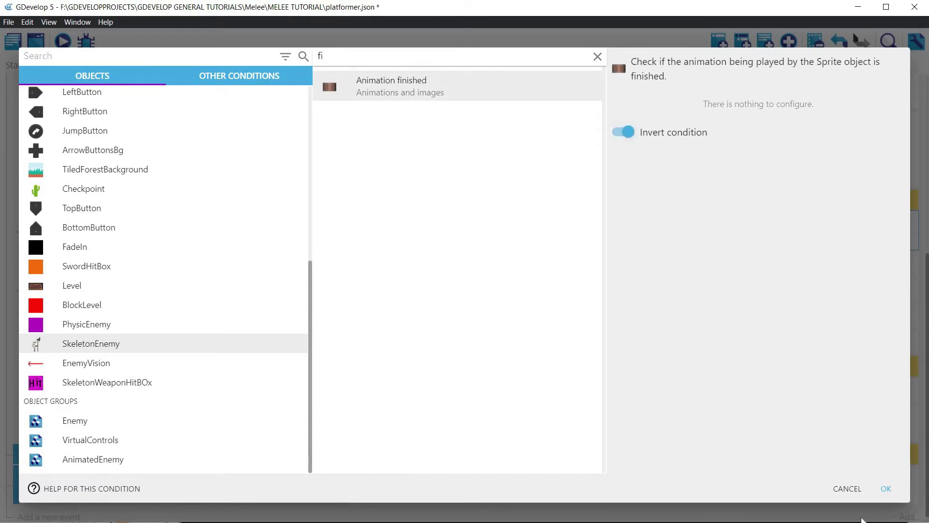
click(884, 489)
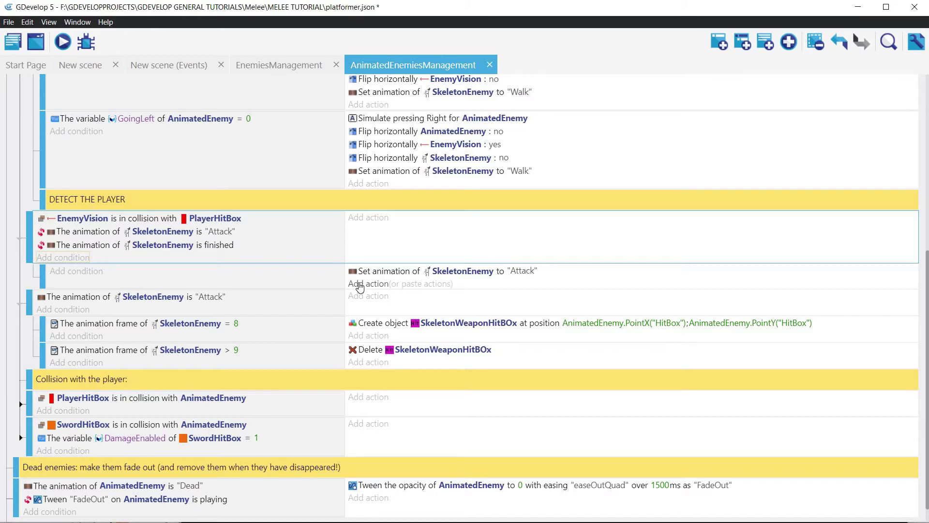
- Add an action that starts or resets the scene timer "CoolDown" after setting SkeletonEnemy's animation to "Attack"
click(359, 284)
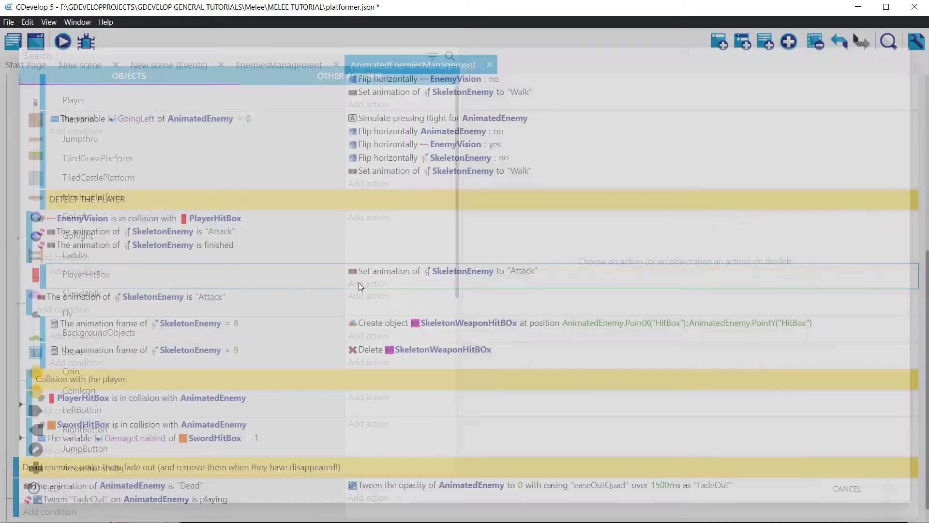
text(timer)
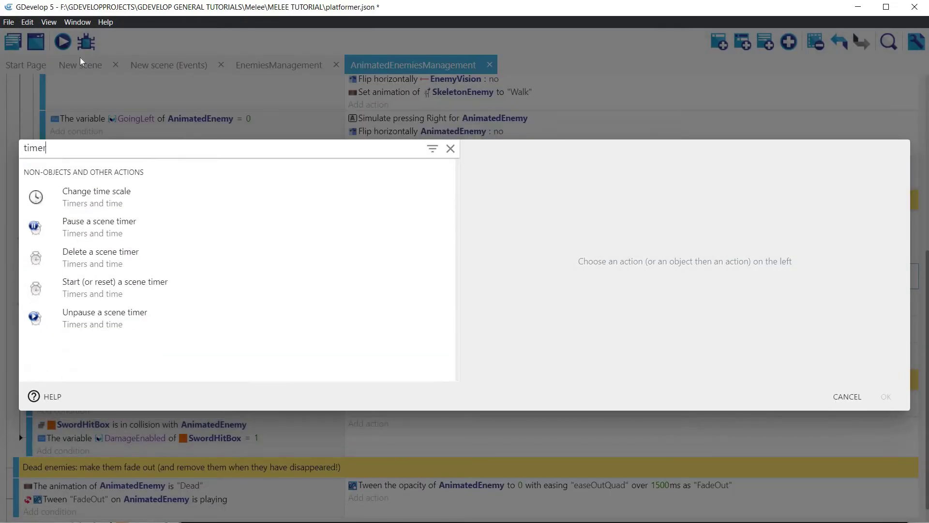
click(103, 290)
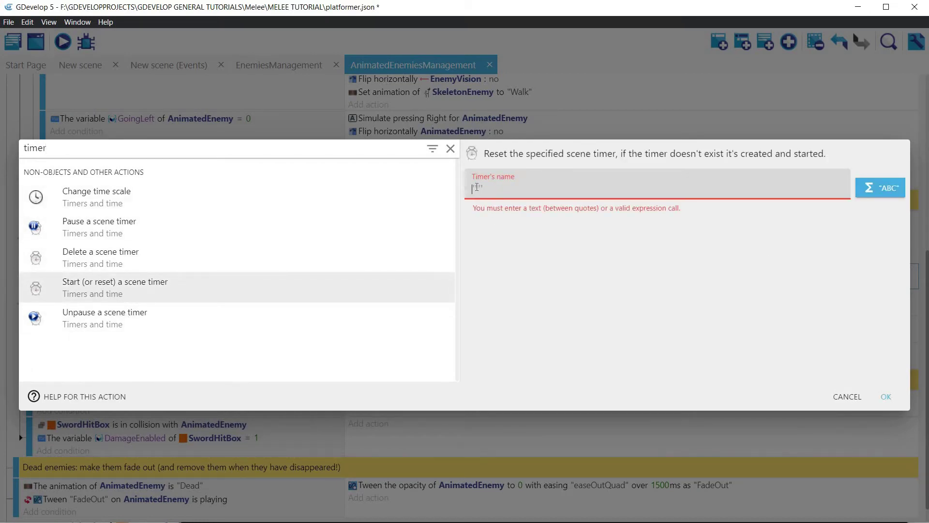
click(477, 186)
text("cool)
key(BackSpace)
key(BackSpace)
key(BackSpace)
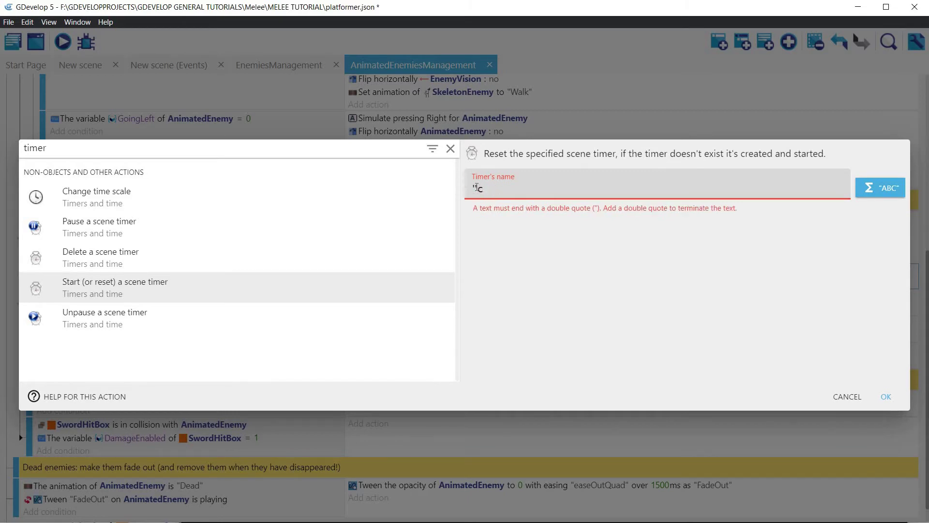
text(CoolDown")
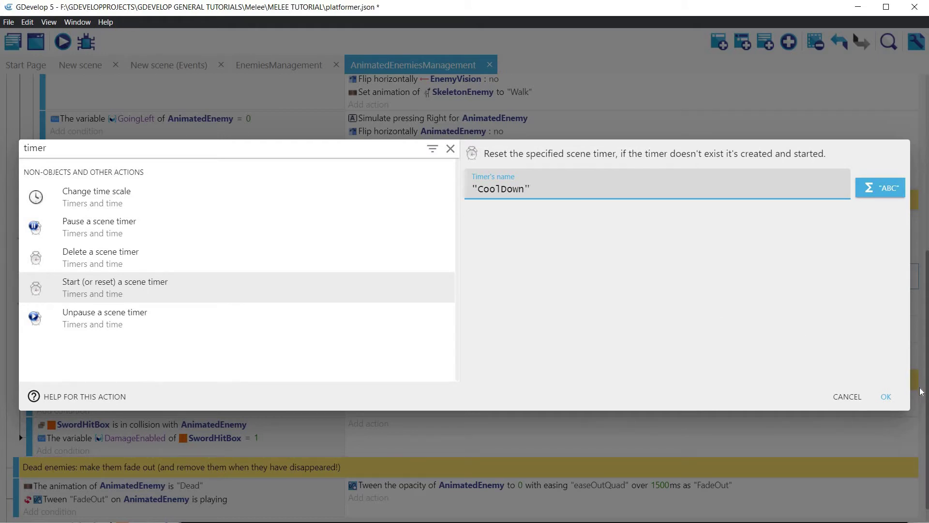
click(885, 397)
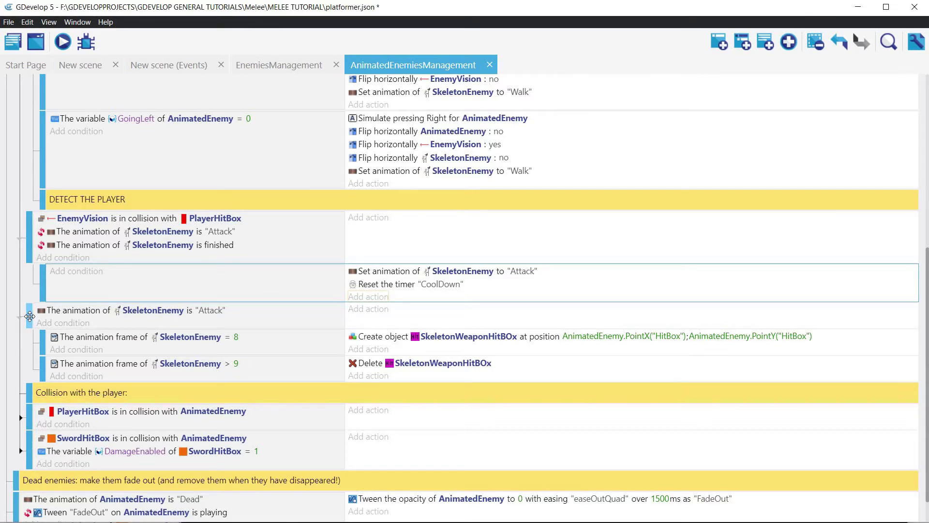
- Copy the inverted animation-finished condition into the event that checks for SkeletonEnemy's "Attack" animation
right_click(80, 247)
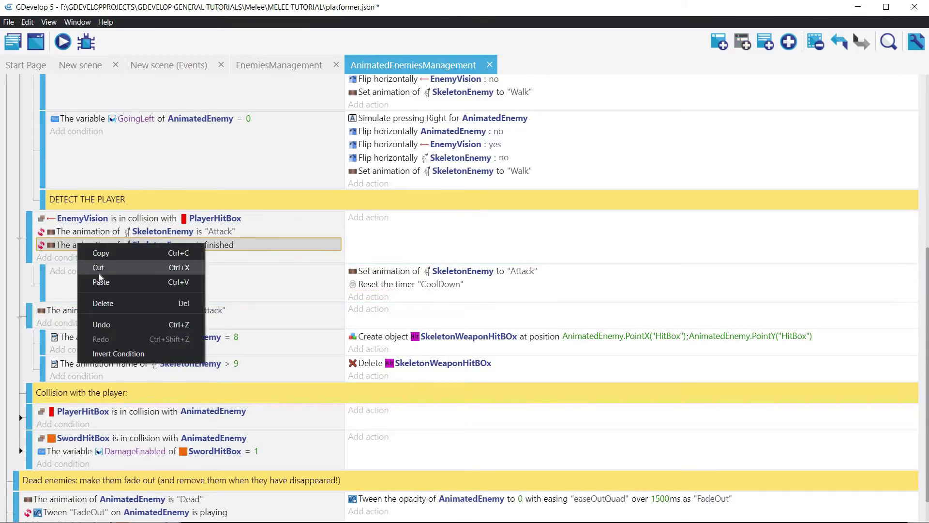
click(102, 254)
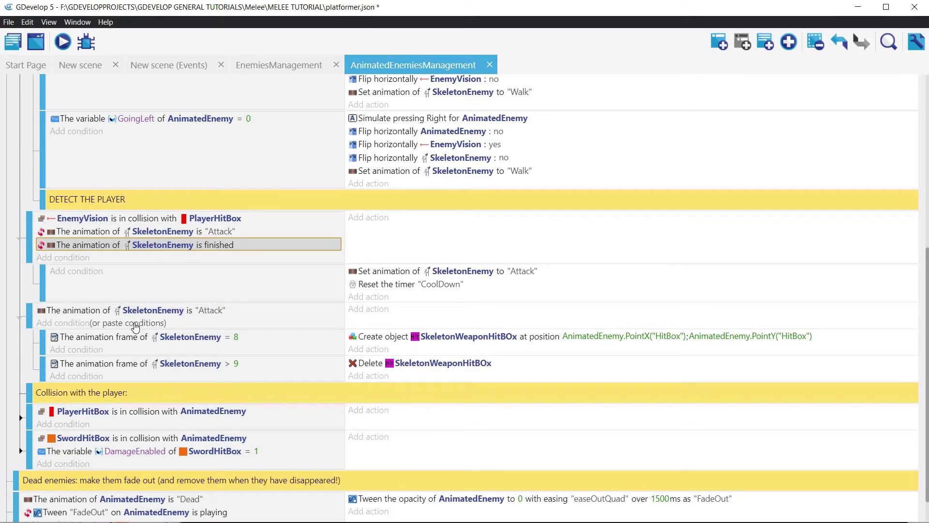
click(128, 323)
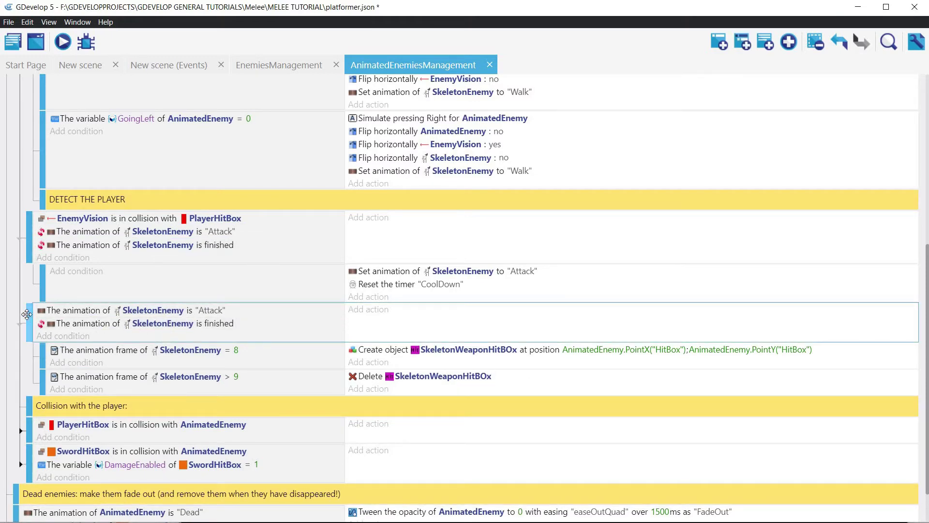
- Undo the pasted animation-finished condition and the added "CoolDown" timer action
key(ctrl+z)
key(ctrl+z)
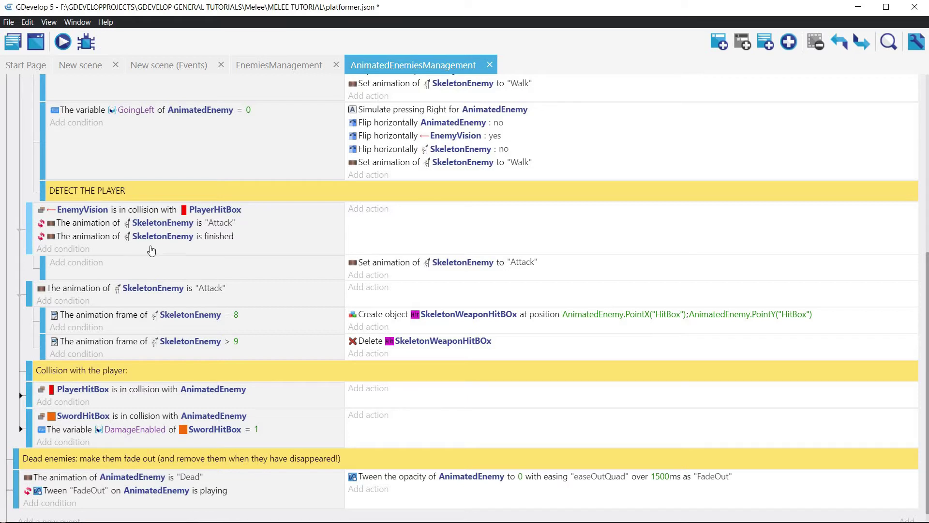
- Duplicate the EnemyVision–PlayerHitBox collision event with its sub-event directly below itself
click(317, 252)
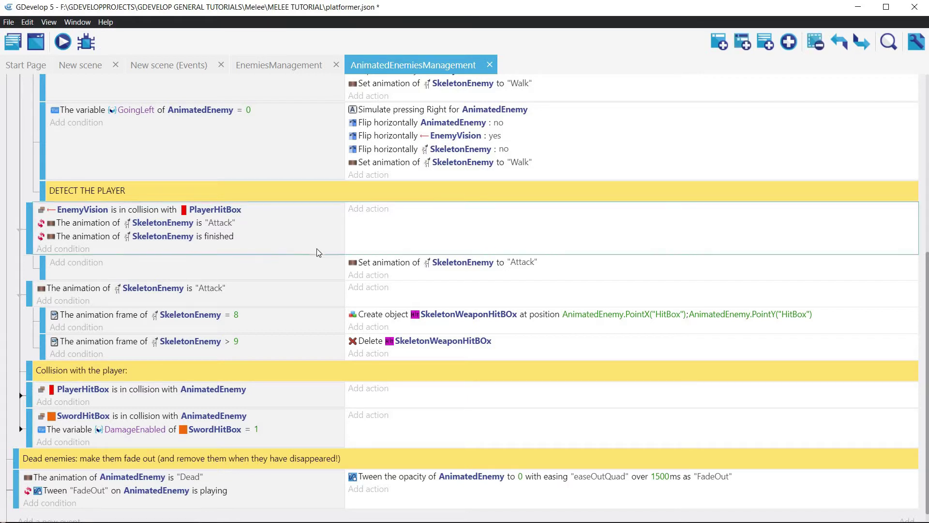
right_click(318, 253)
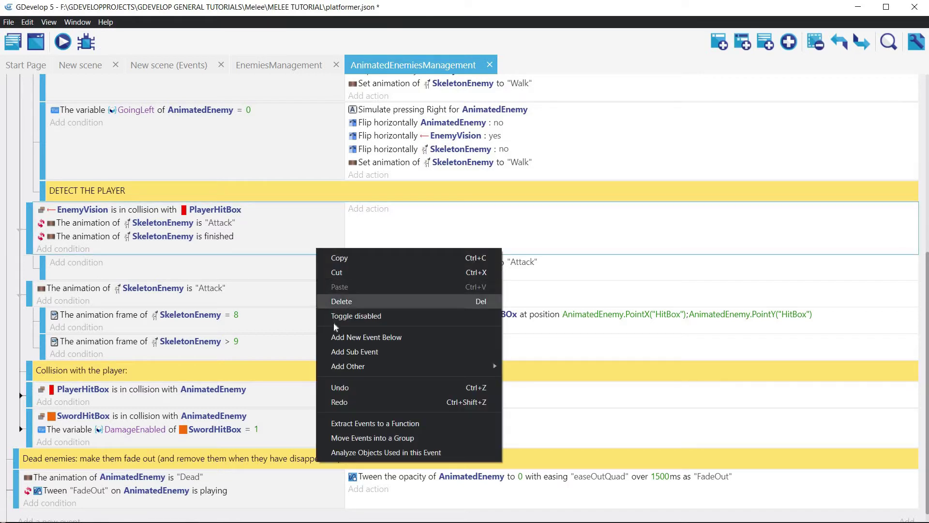
click(351, 261)
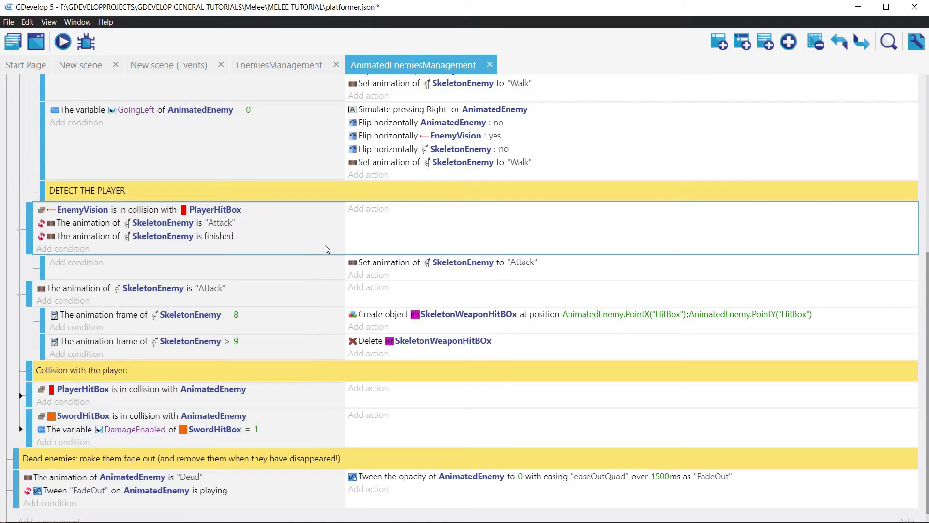
right_click(325, 247)
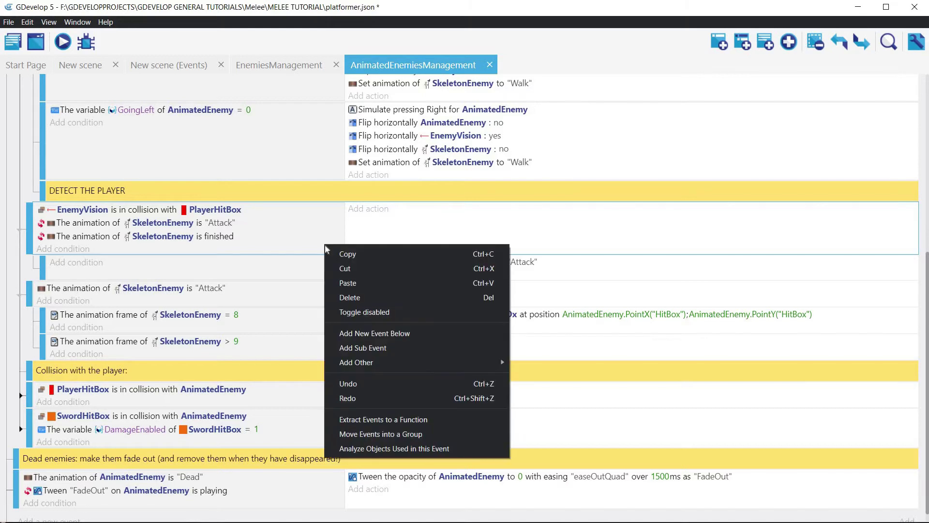
click(348, 284)
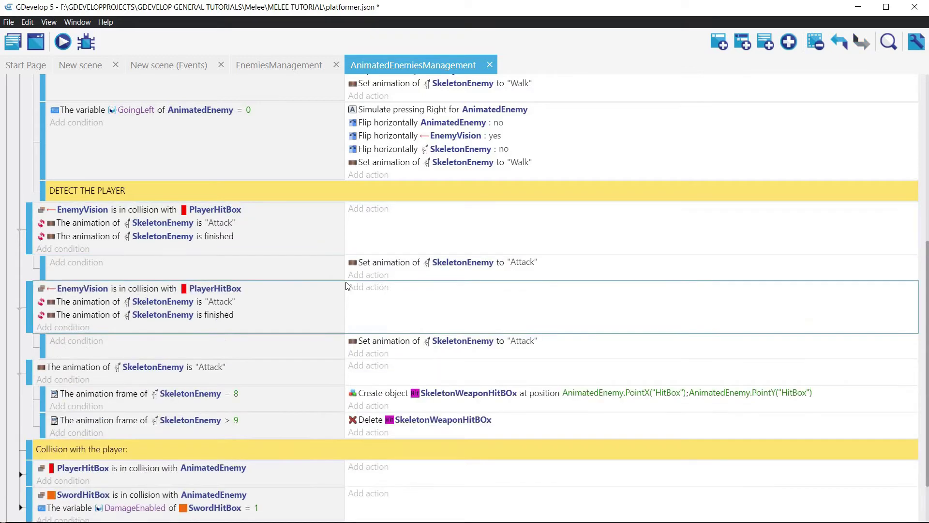
- Remove the inversion from the SkeletonEnemy "Attack" animation condition in the duplicated collision event
click(41, 306)
double_click(41, 305)
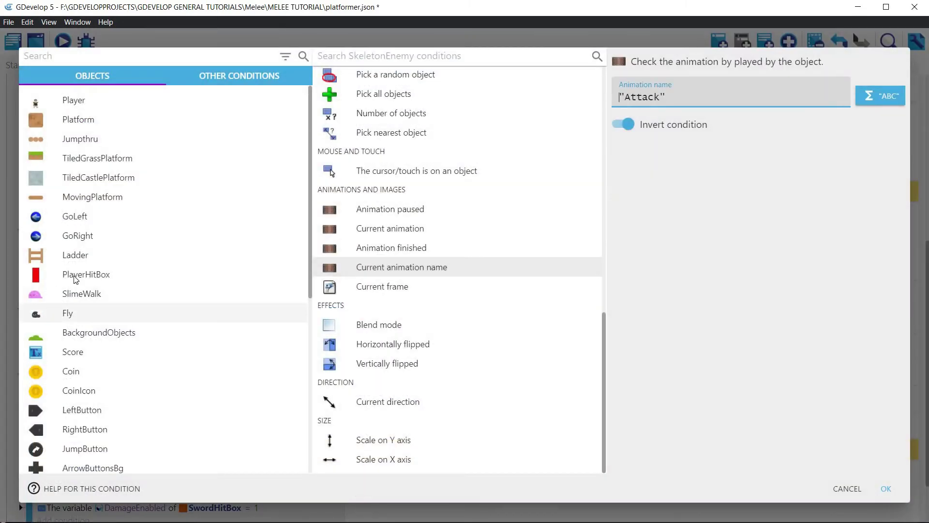
click(632, 124)
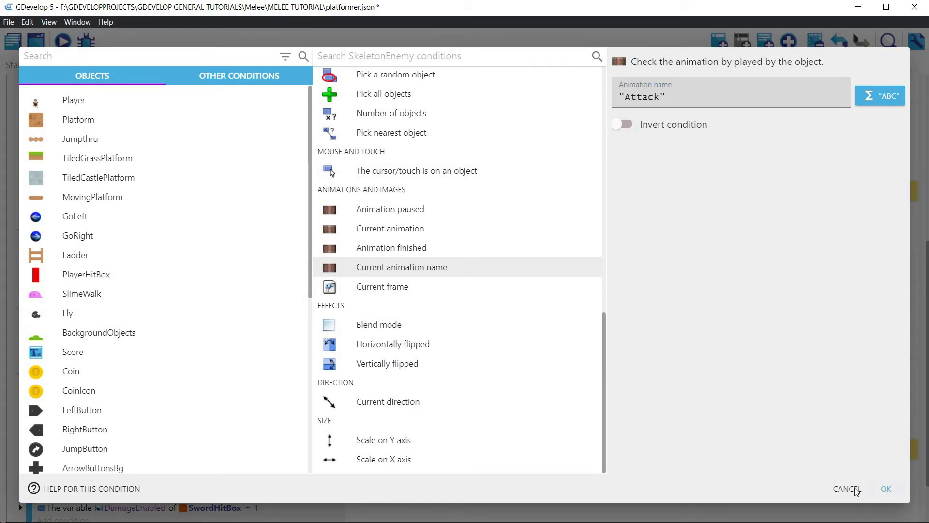
key(Return)
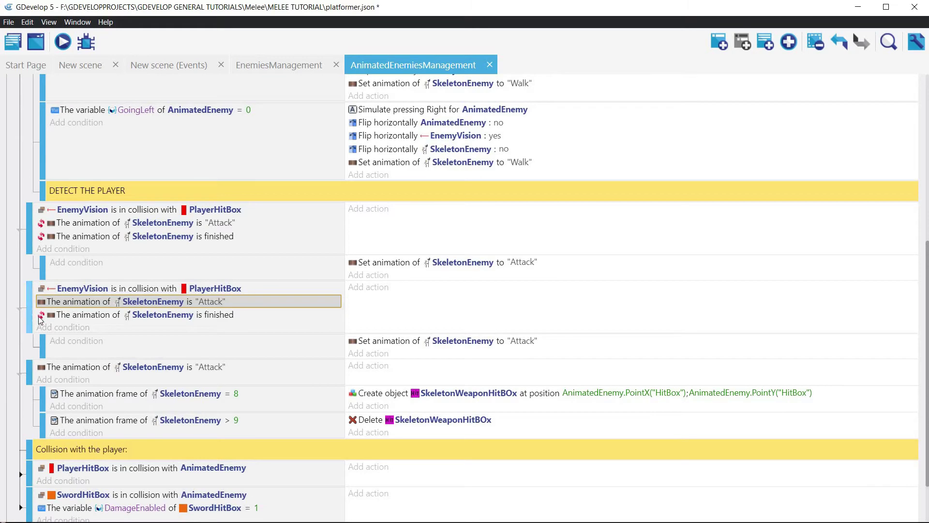
- Remove the inversion from the duplicated event's animation-finished condition and set its sub-event's SkeletonEnemy animation to "Idle"
double_click(73, 314)
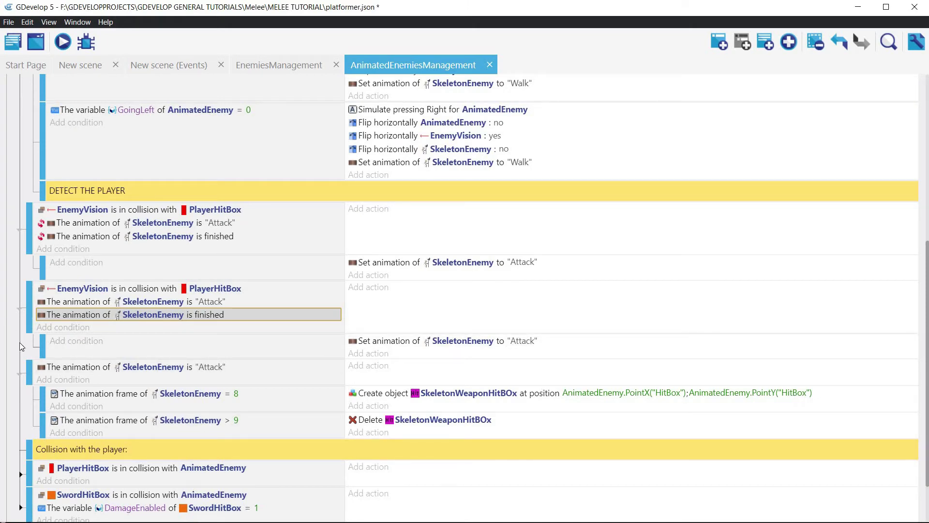
click(526, 341)
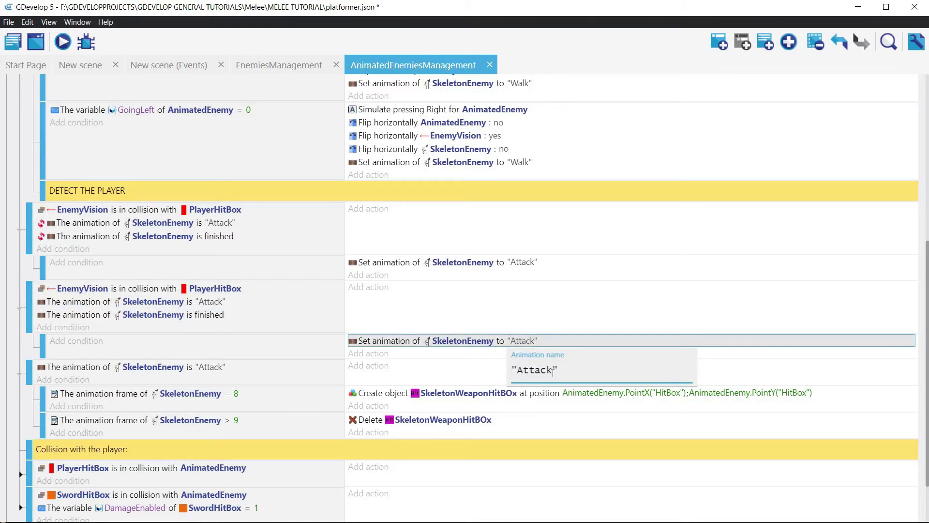
drag(552, 371, 521, 373)
text(Idle)
- Preview the platformer to test the skeleton's switch from "Attack" to "Idle", and close the preview
click(65, 42)
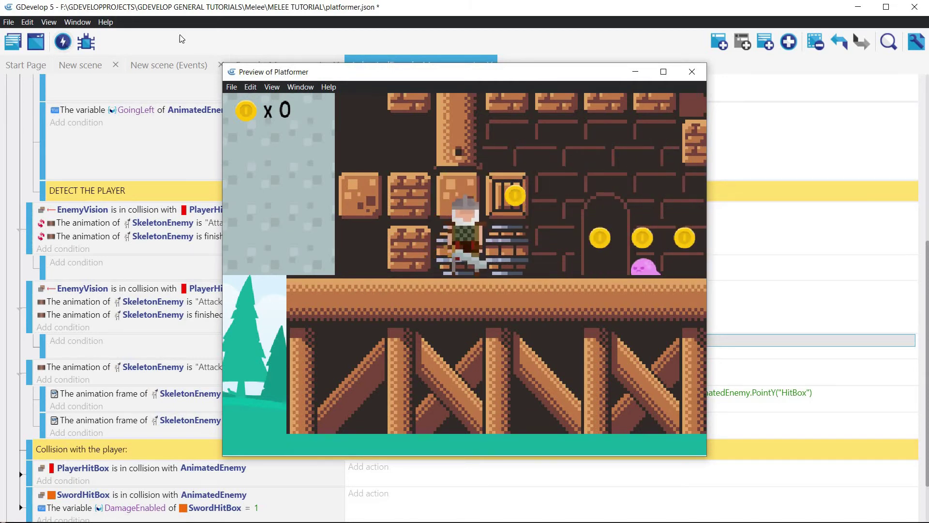
click(691, 73)
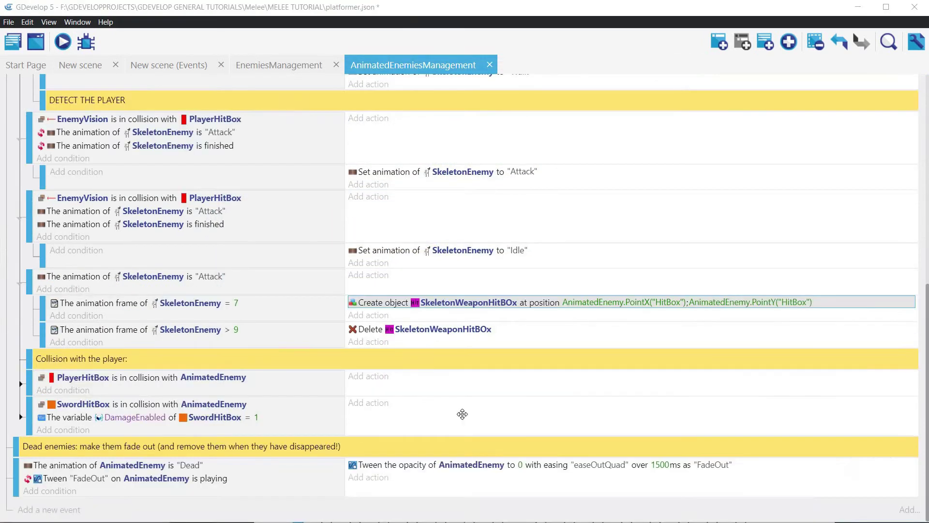
- Change the SkeletonWeaponHitBOx creation position to SkeletonEnemy.PointX("HitBox") and SkeletonEnemy.PointY("HitBox")
double_click(590, 302)
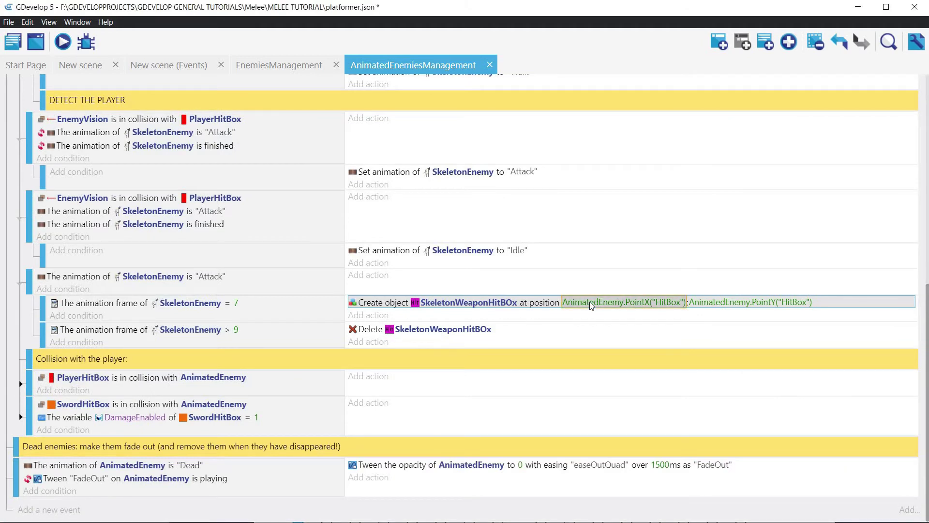
key(Escape)
double_click(601, 310)
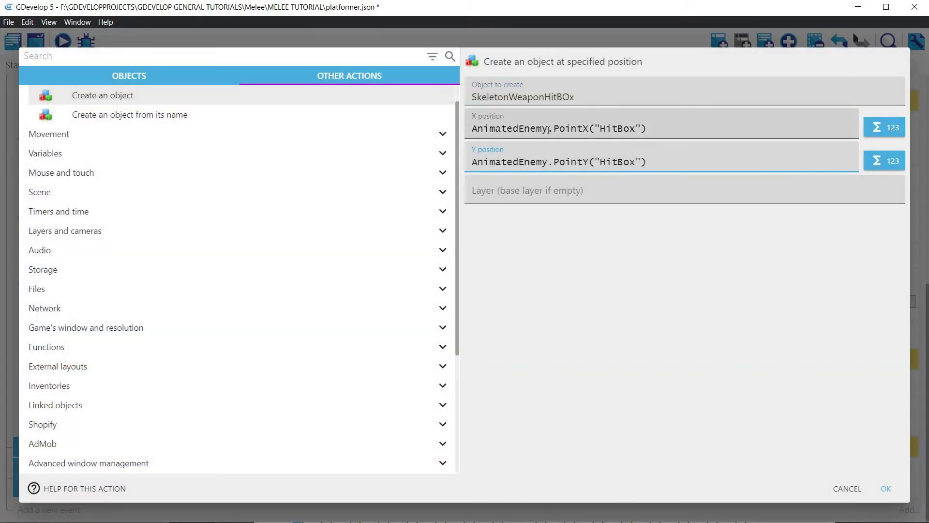
drag(547, 129, 404, 145)
text(Skel)
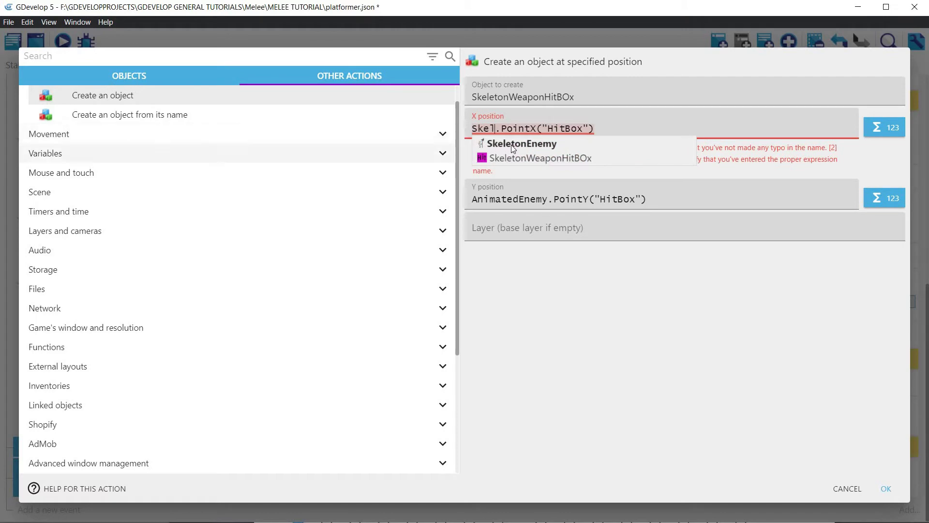
click(512, 144)
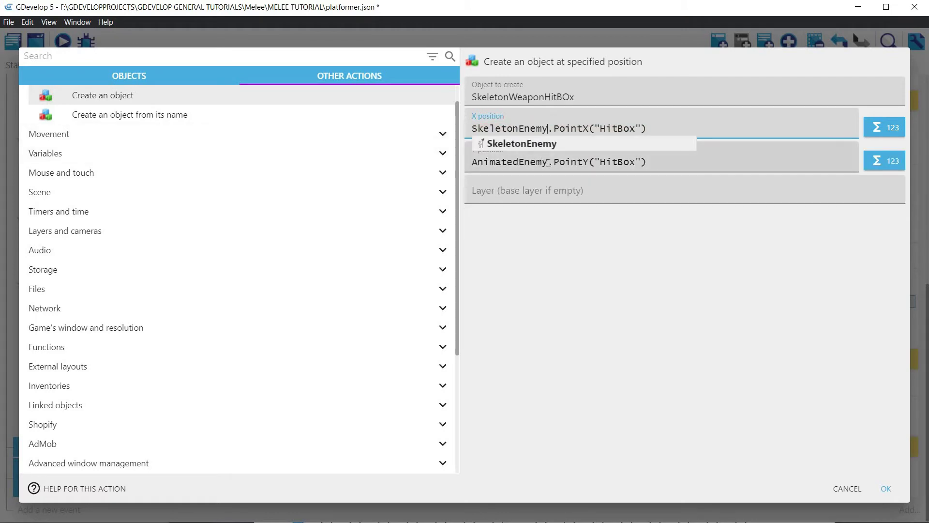
drag(548, 165, 461, 164)
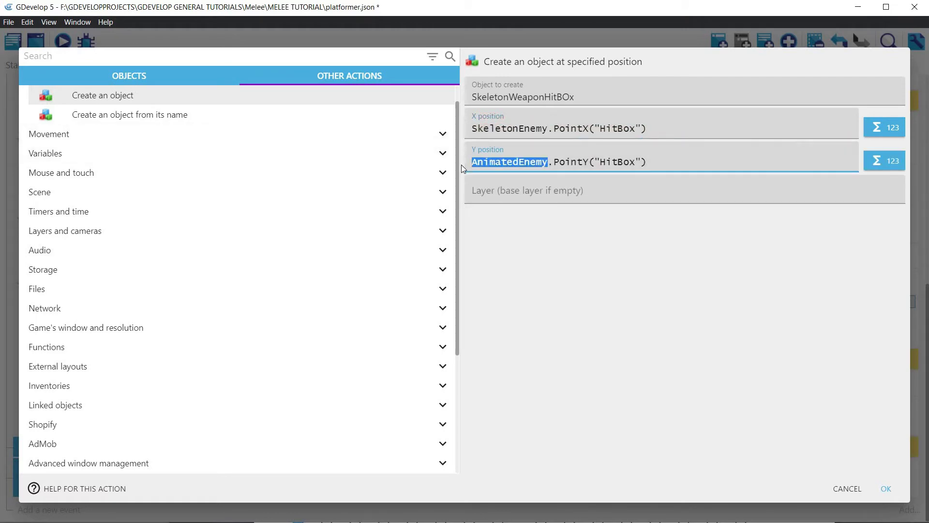
text(Skel)
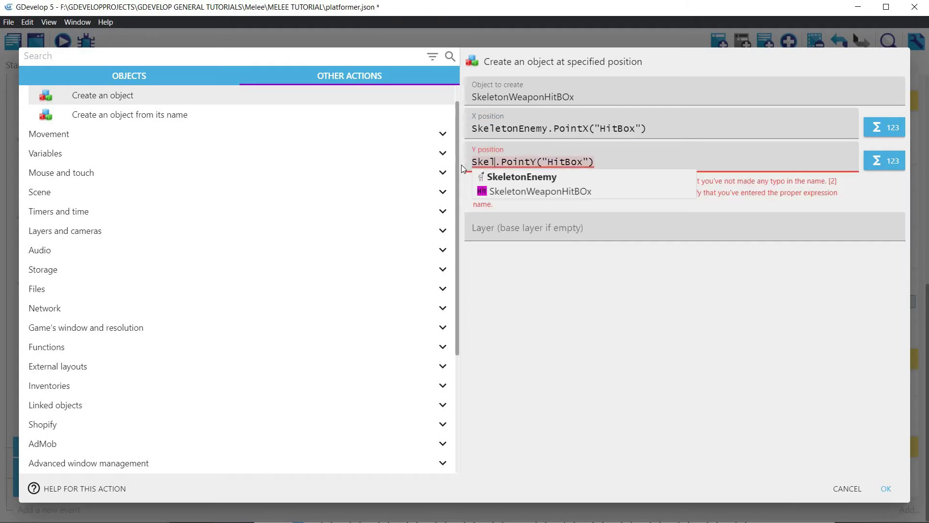
click(536, 177)
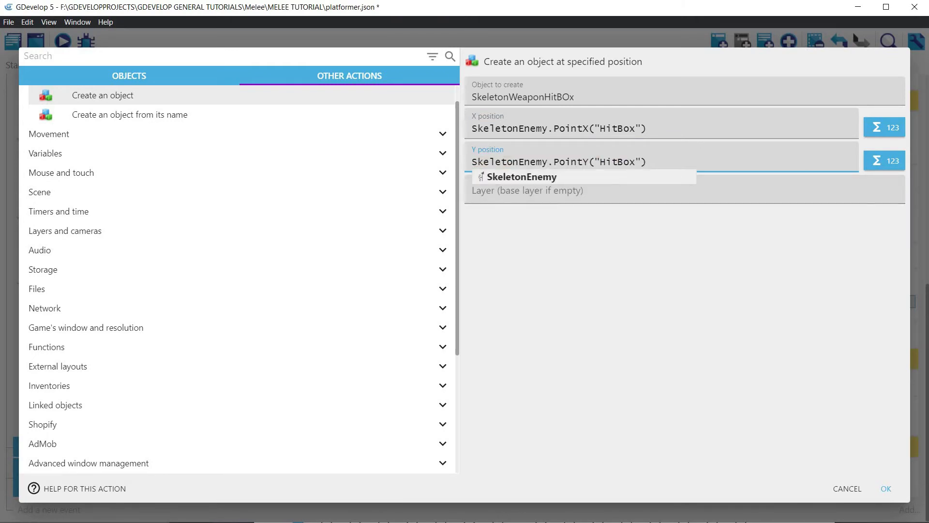
click(887, 489)
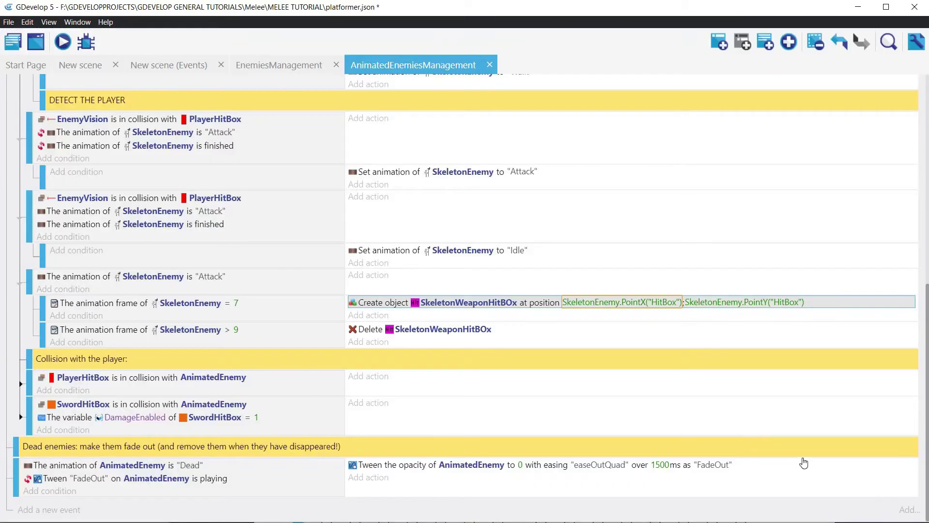
- Preview the game again, moving the player around the skeleton to check its weapon hitbox, and close the preview
click(62, 44)
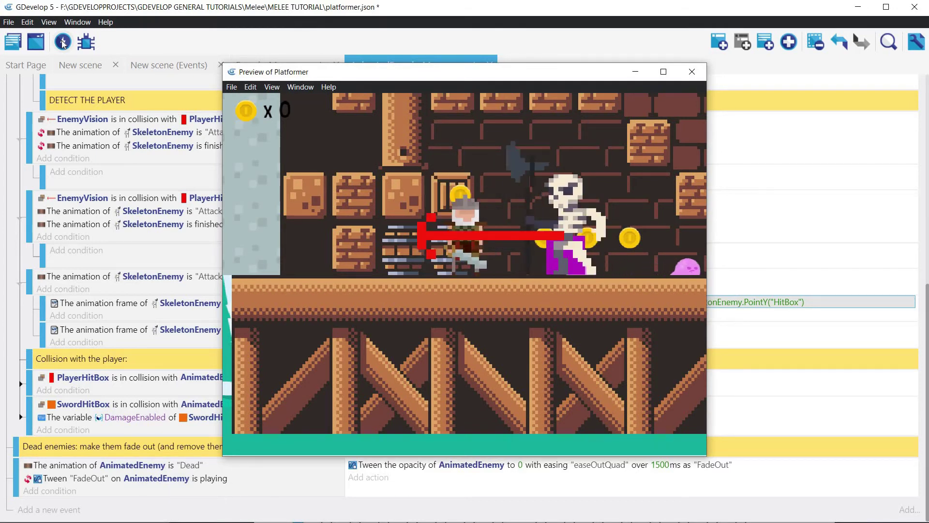
key(Left)
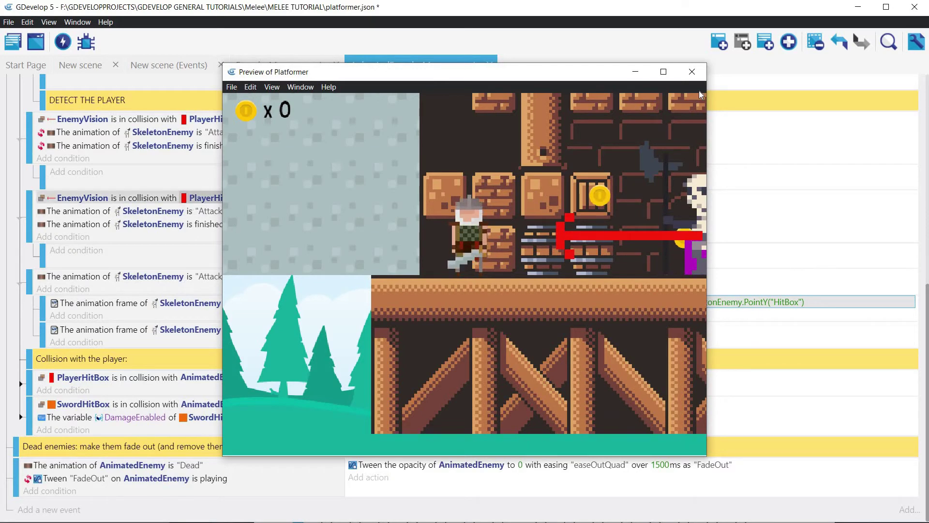
click(692, 72)
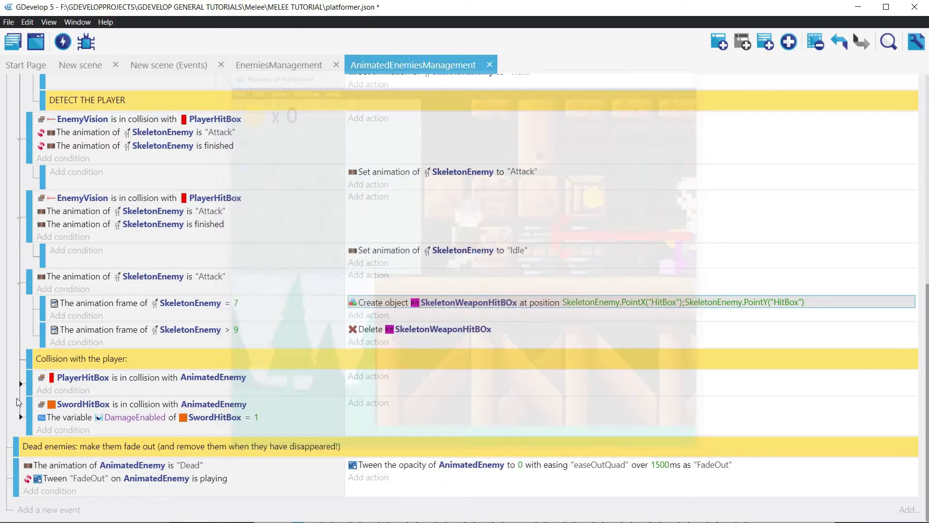
- Expand the PlayerHitBox–AnimatedEnemy collision event and open the New scene events to examine how the player's death is handled
click(21, 384)
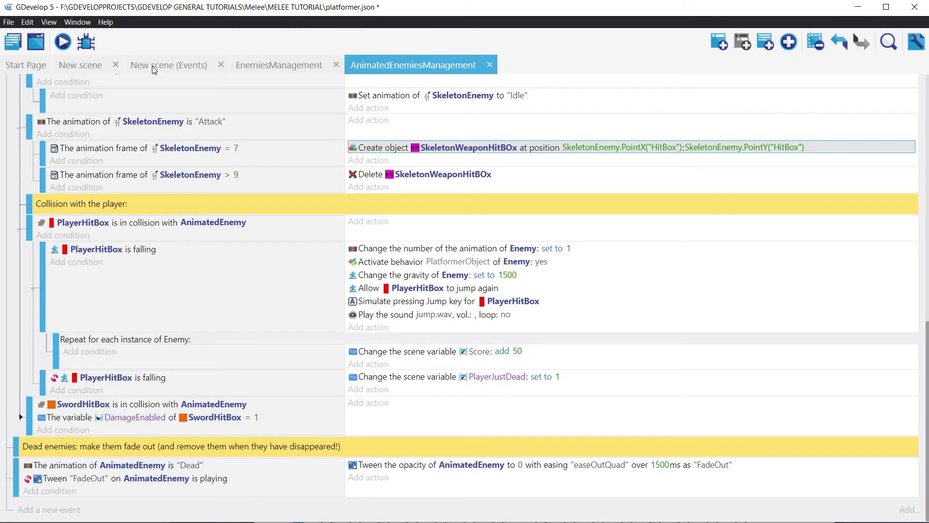
click(152, 67)
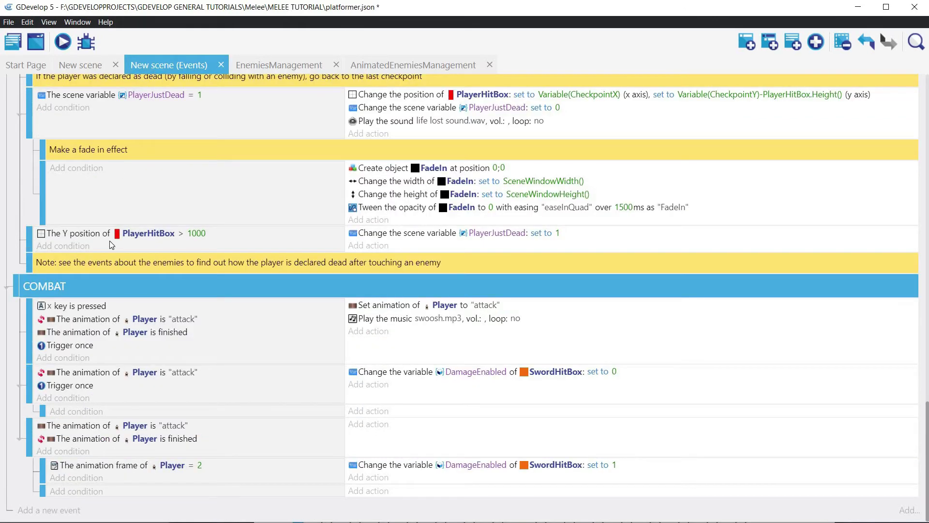